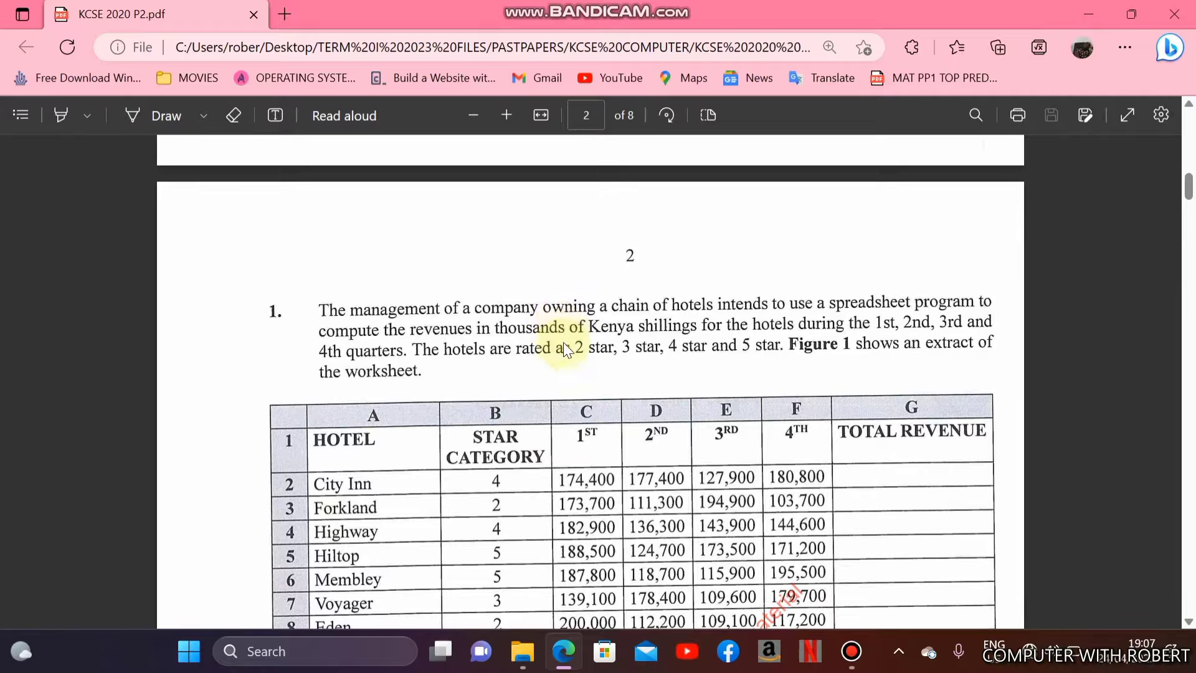
Read question 1 of the exam paper, including the Figure 1 worksheet and the tasks below it.
scroll(563, 349, "down", 1)
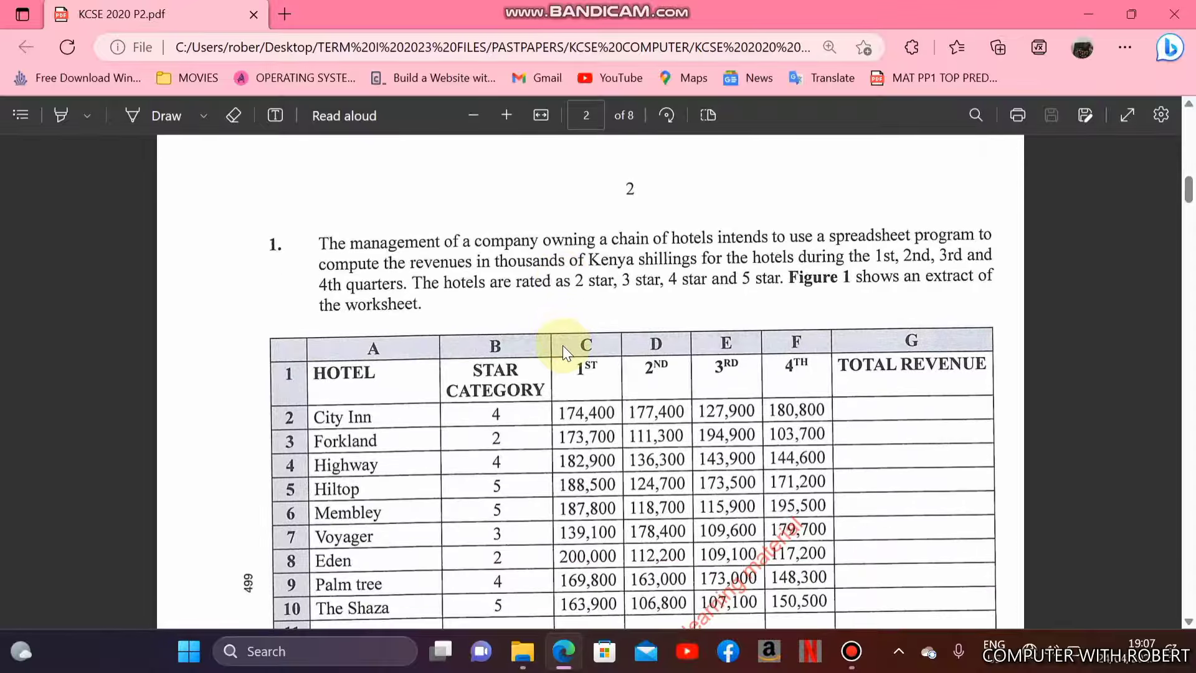
scroll(562, 345, "down", 6)
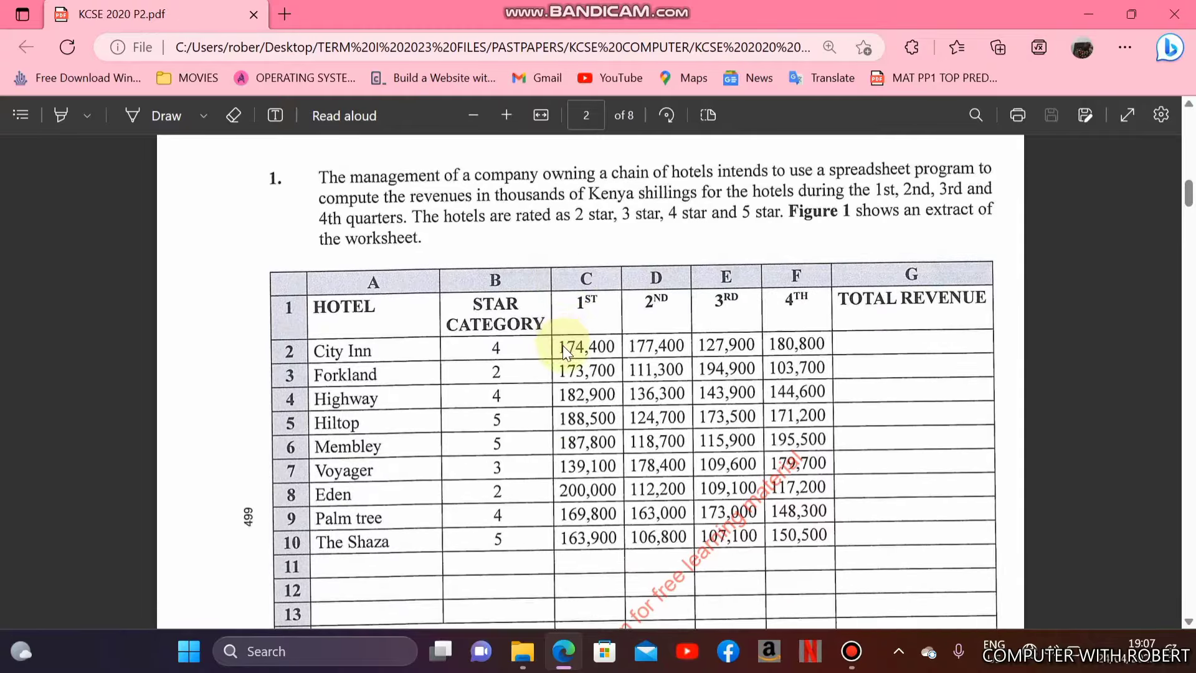
scroll(563, 345, "down", 1)
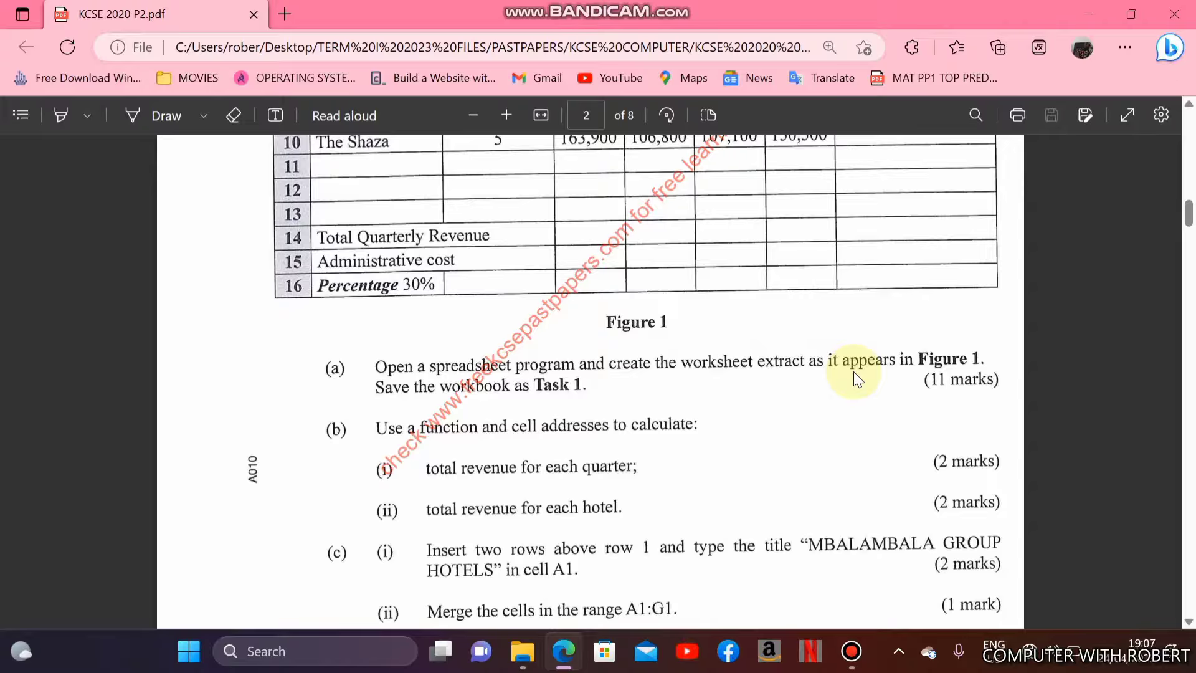
scroll(853, 371, "up", 3)
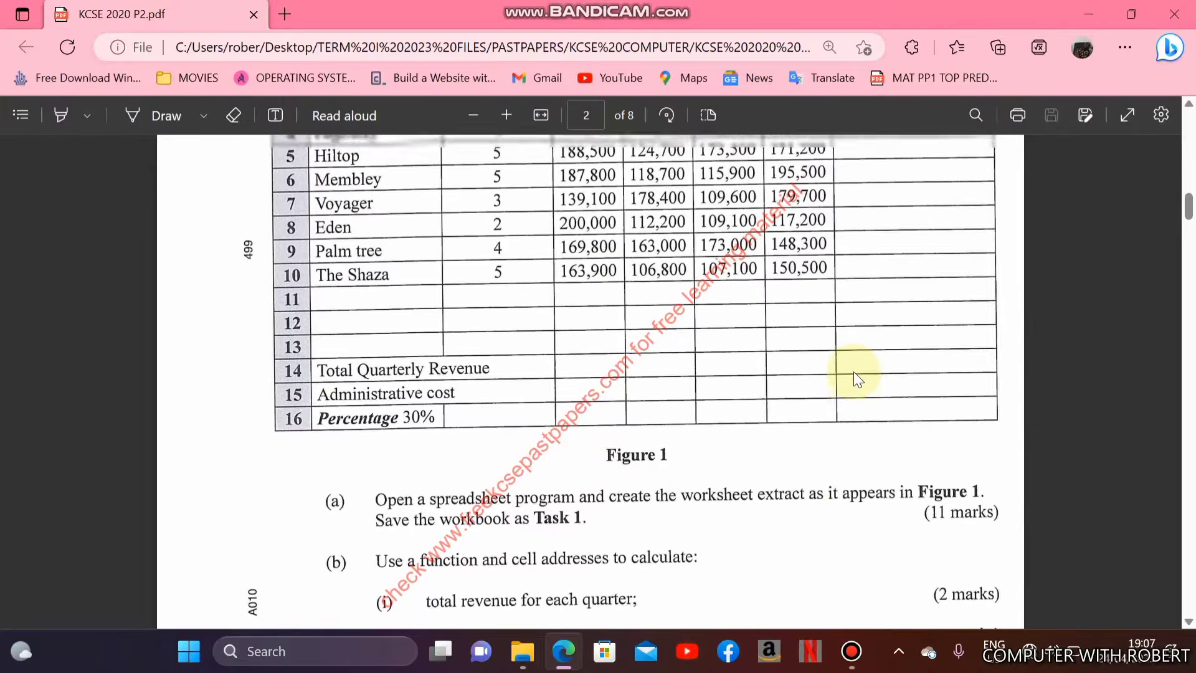
Create an Excel worksheet file named TASK 1 in the desktop's PRACTICALS folder, open it in Excel and dismiss the licence notice.
left_click(563, 662)
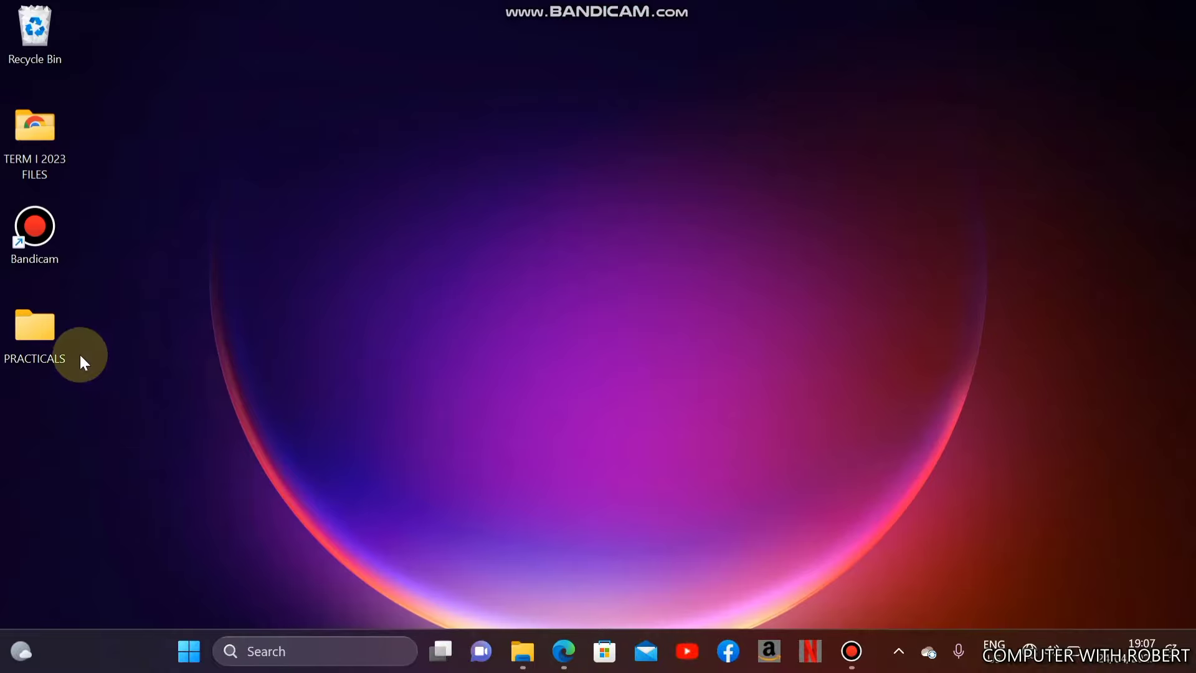
double_click(42, 334)
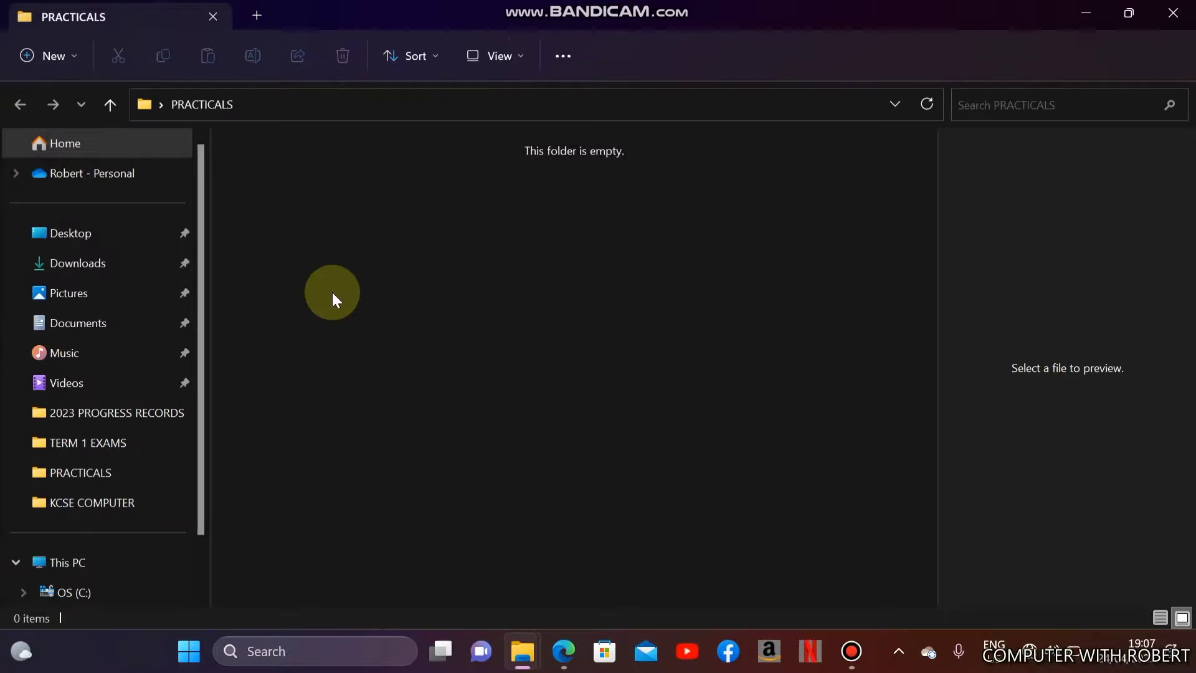
left_click(404, 303)
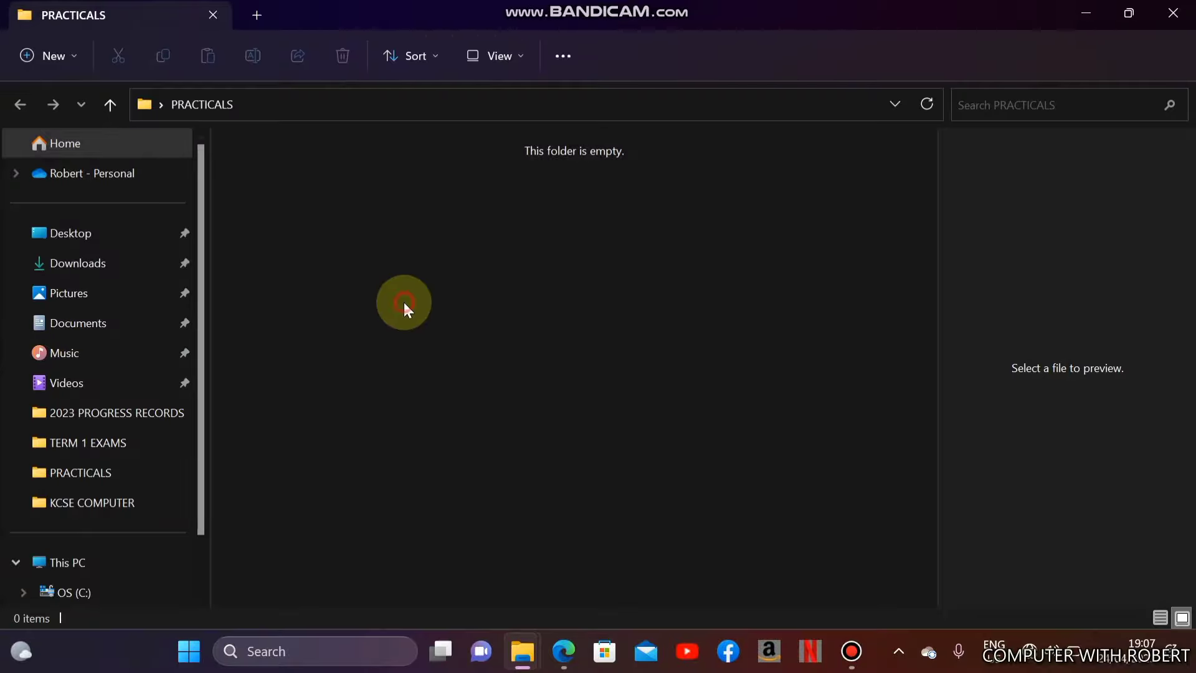
right_click(338, 259)
mouse_move(398, 408)
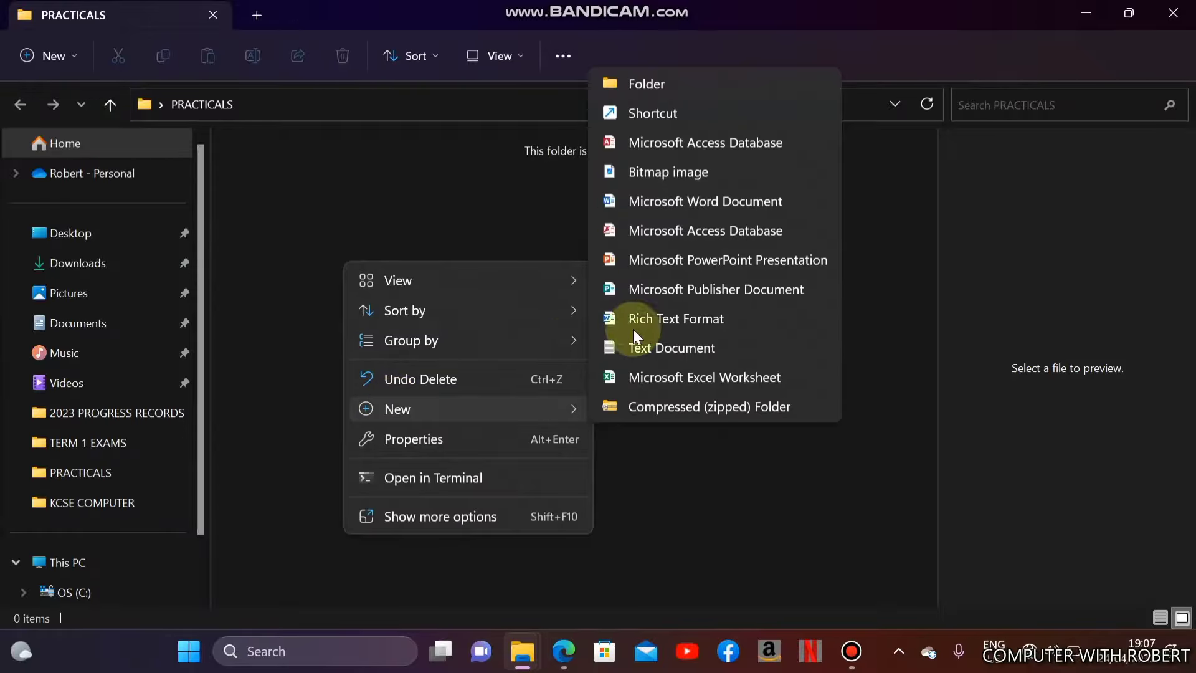
left_click(667, 376)
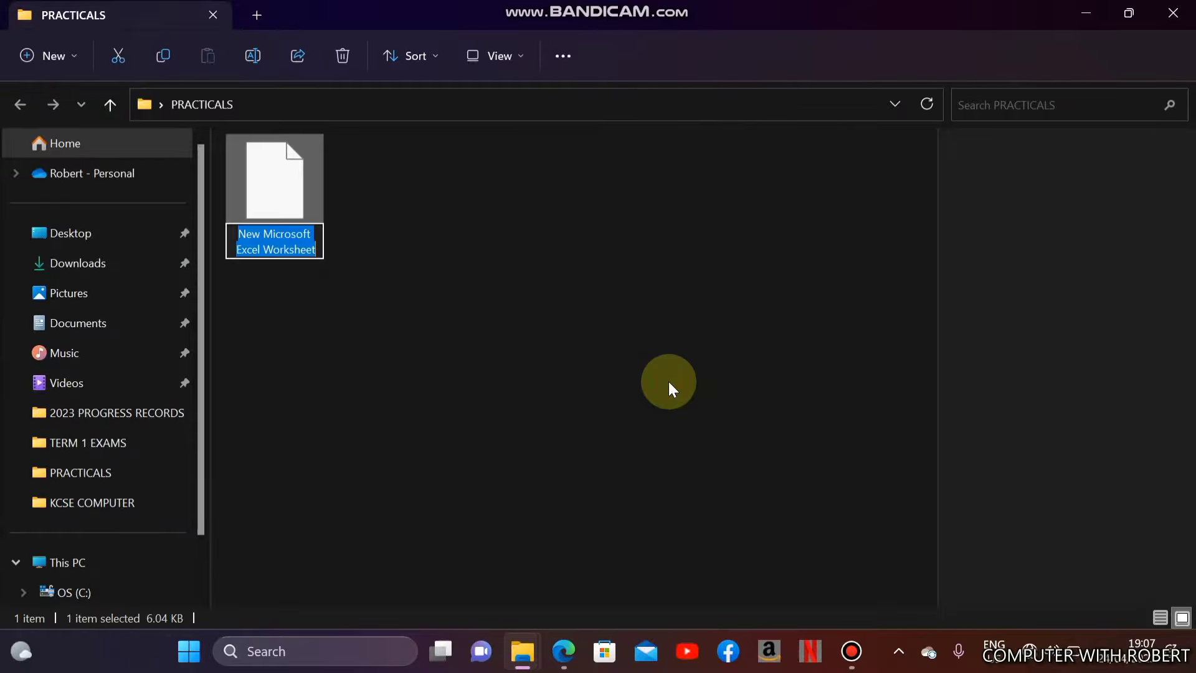
type("TA")
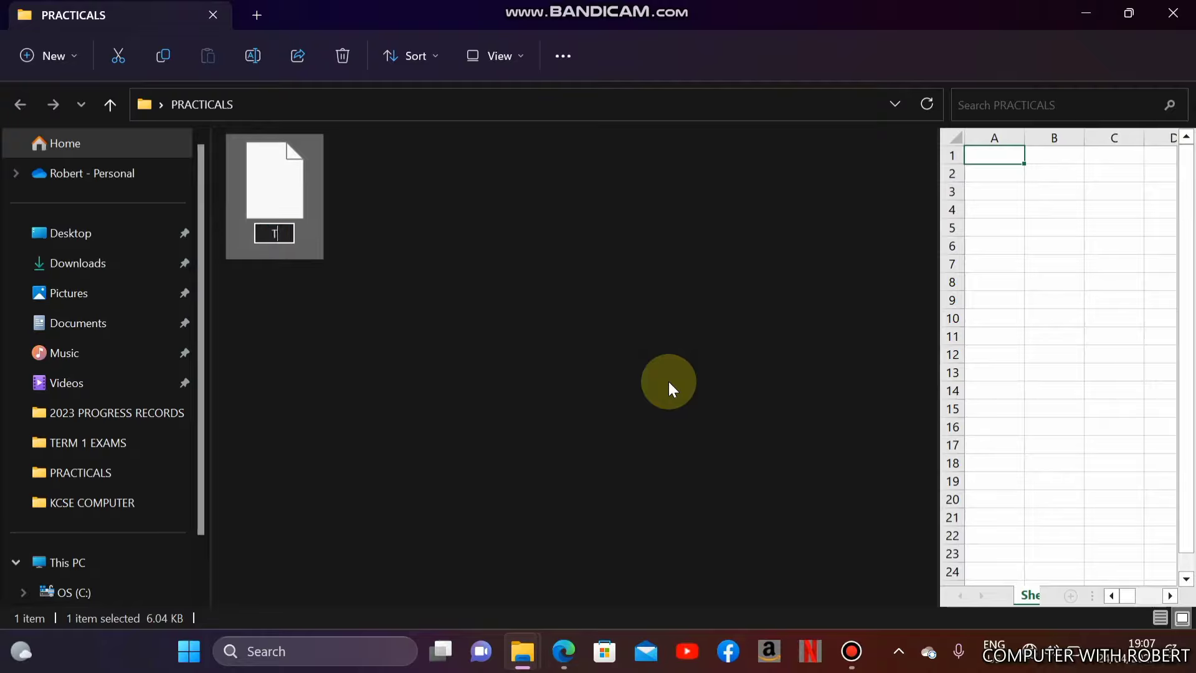
type("SK 1")
key("Return")
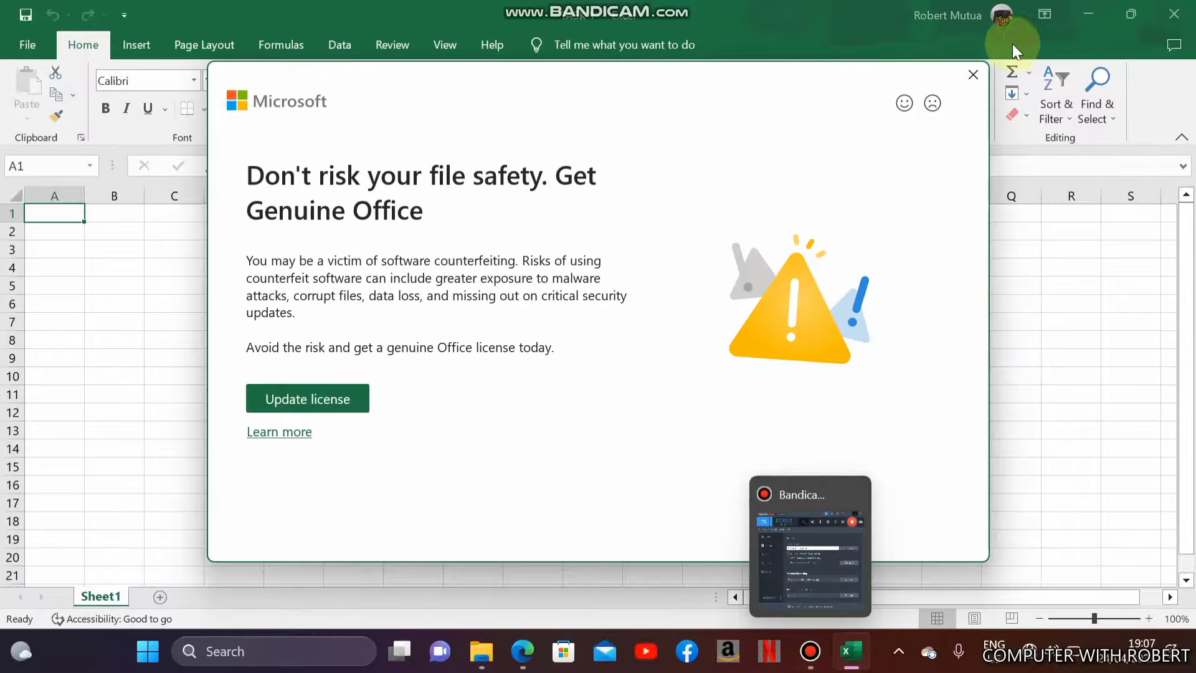
left_click(973, 74)
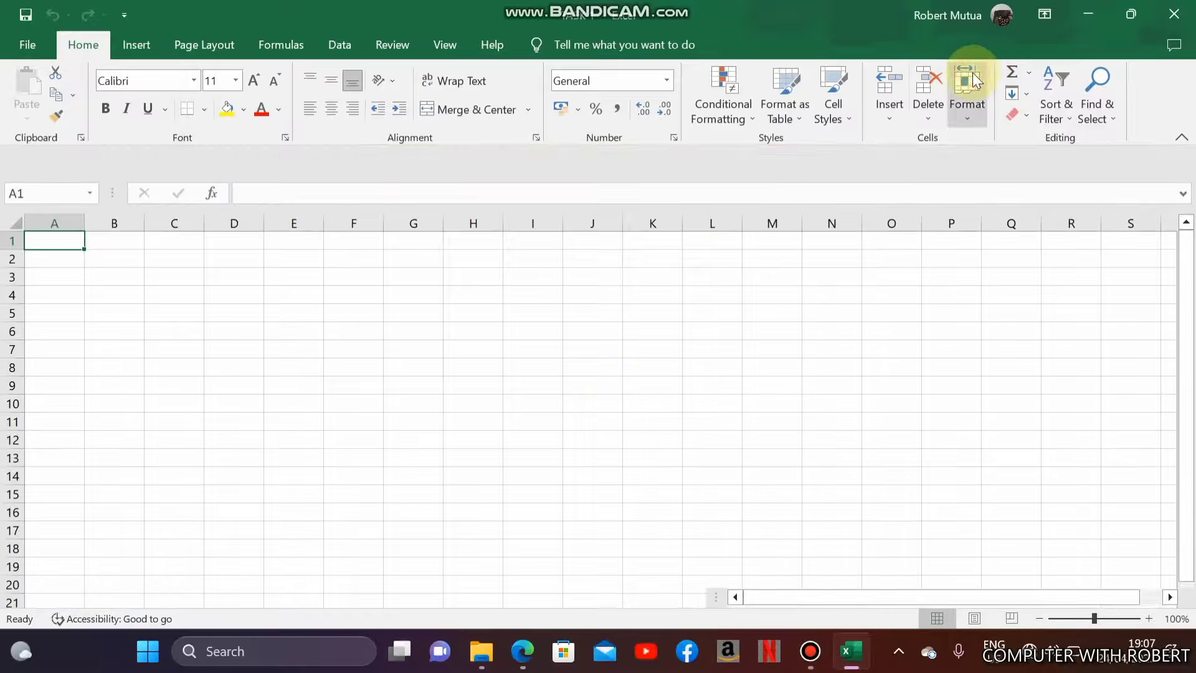
Switch to the exam paper in Edge and examine the hotel table in Figure 1.
left_click(524, 660)
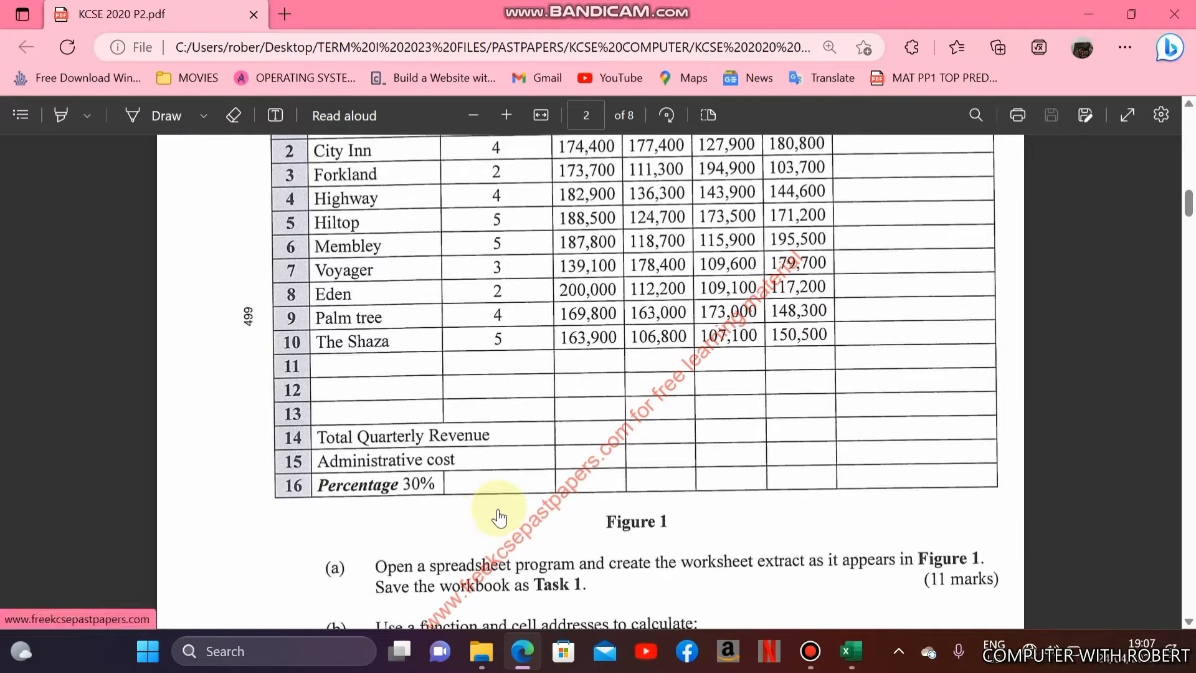
scroll(498, 517, "up", 3)
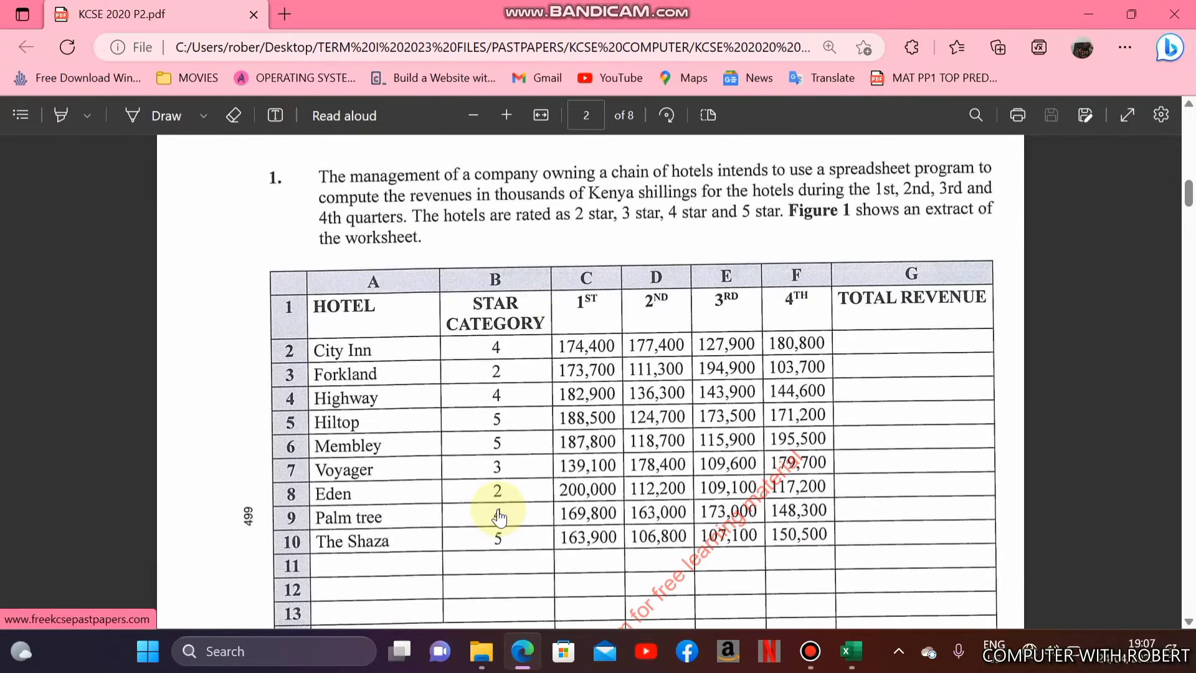
scroll(517, 495, "up", 2)
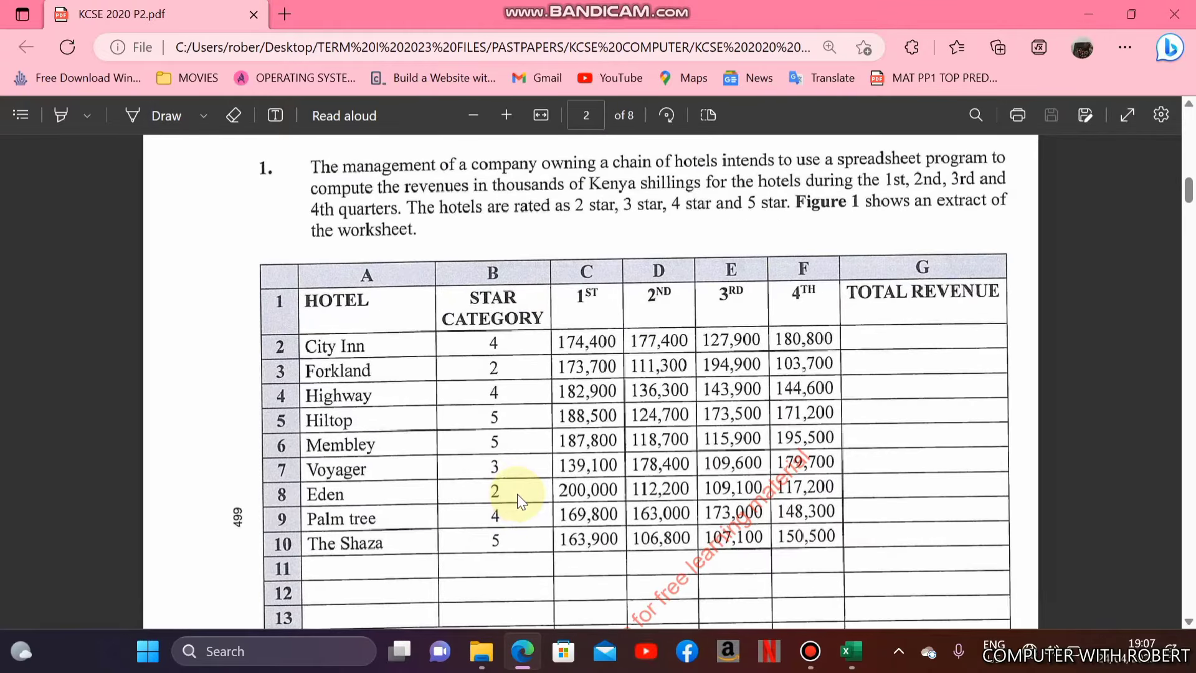
scroll(517, 495, "up", 2)
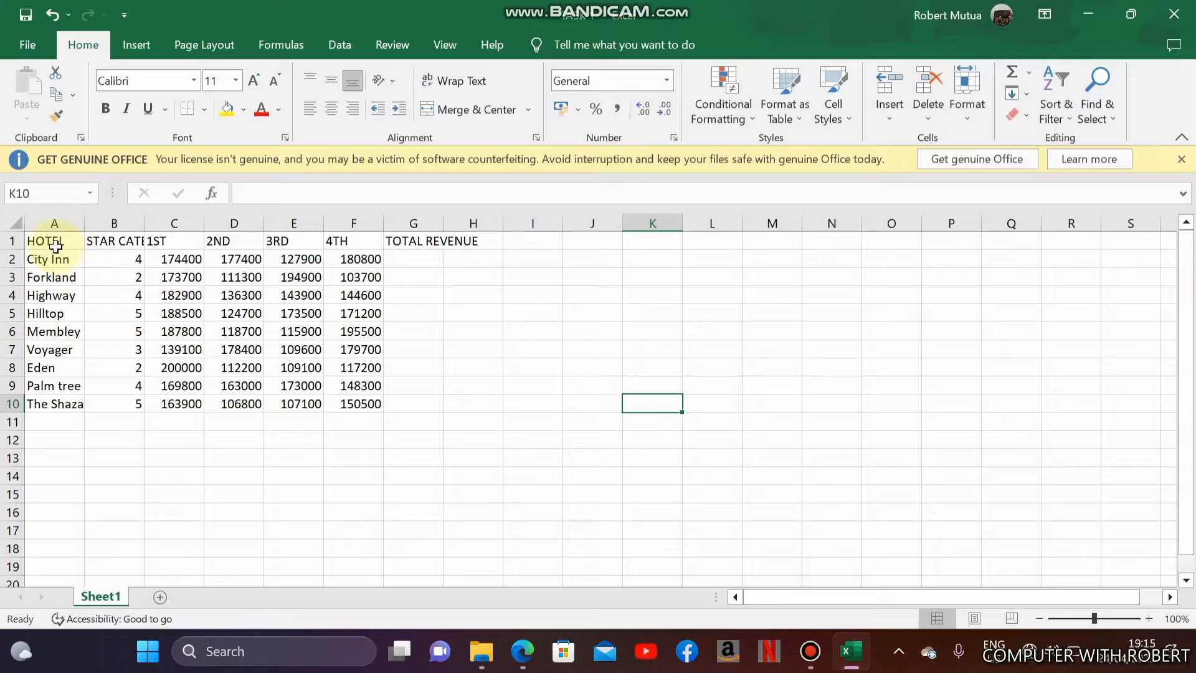
Compare the hotel data entered in the worksheet with Figure 1 in the exam paper, including the heading layout.
left_click(55, 242)
left_click_drag(55, 242, 450, 415)
left_click(308, 351)
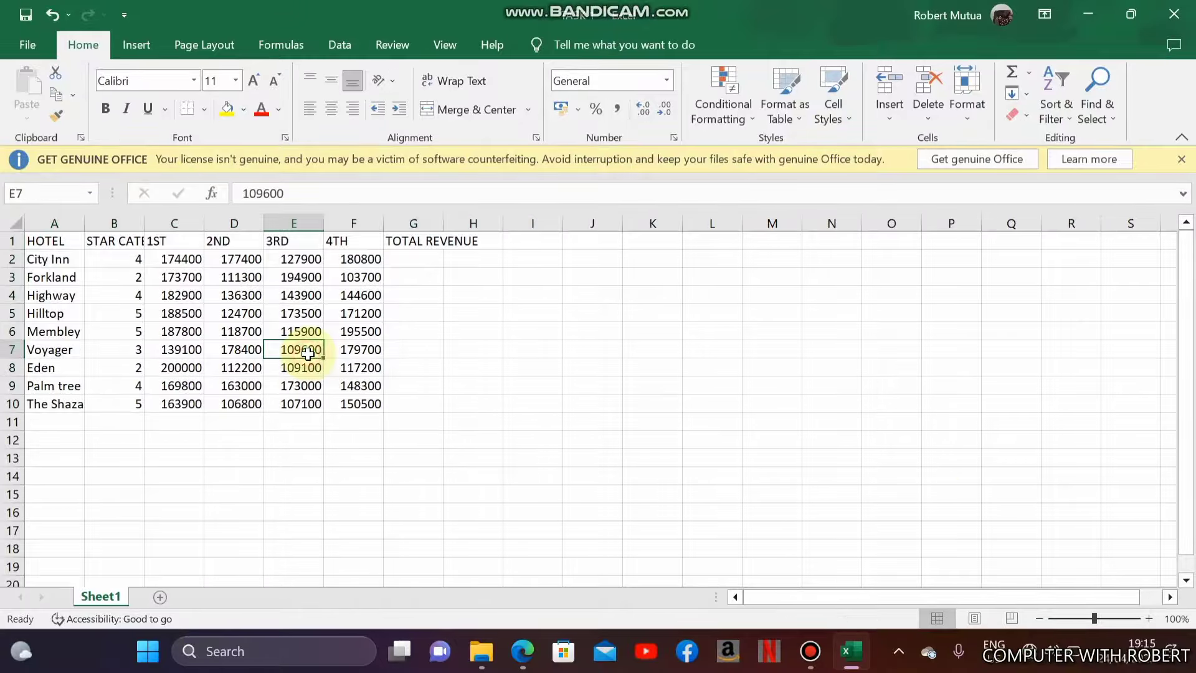
left_click(523, 652)
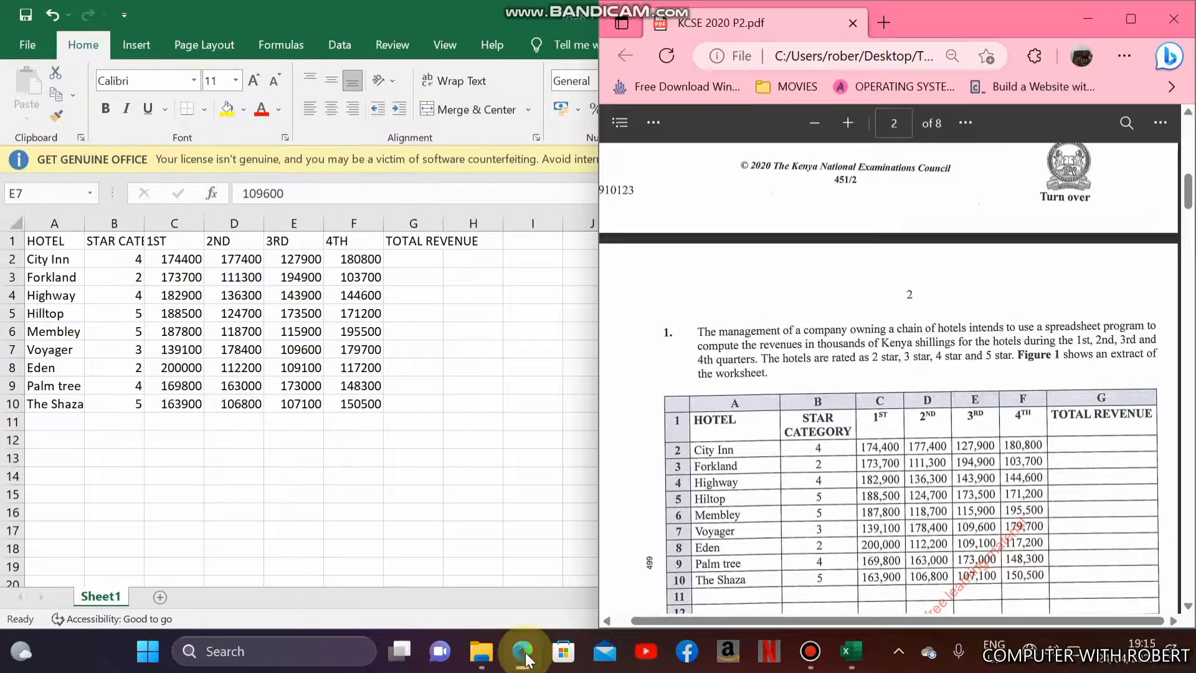
left_click(1130, 17)
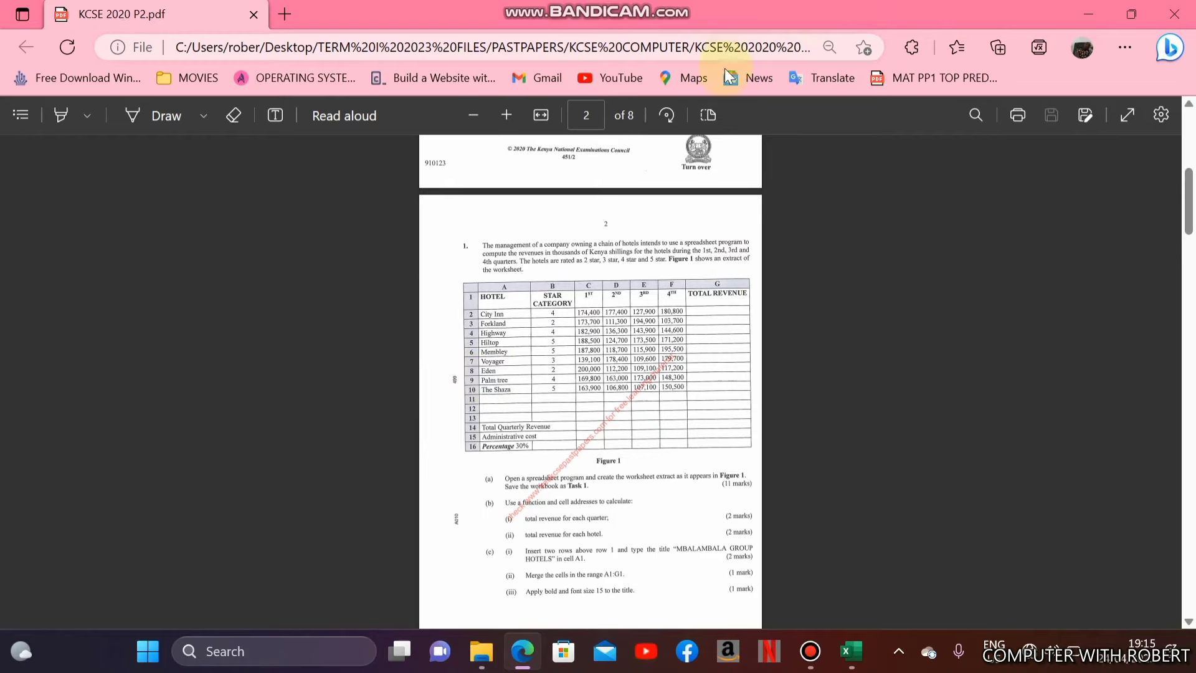
scroll(686, 300, "up", 5)
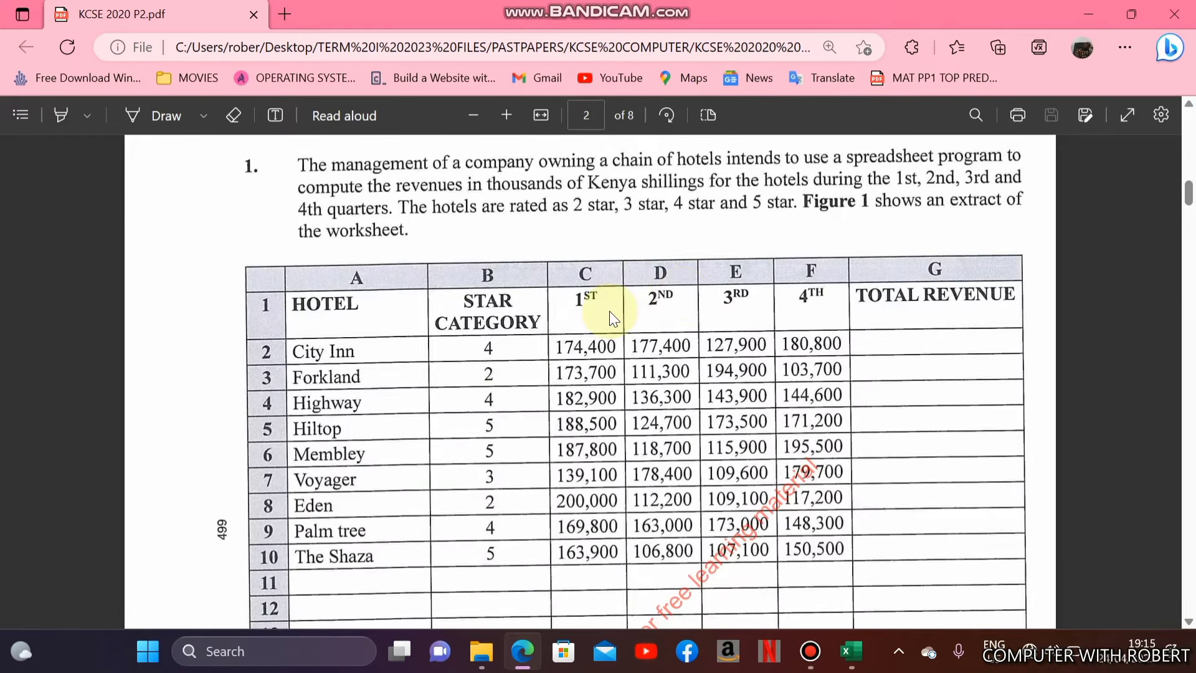
scroll(609, 311, "down", 1)
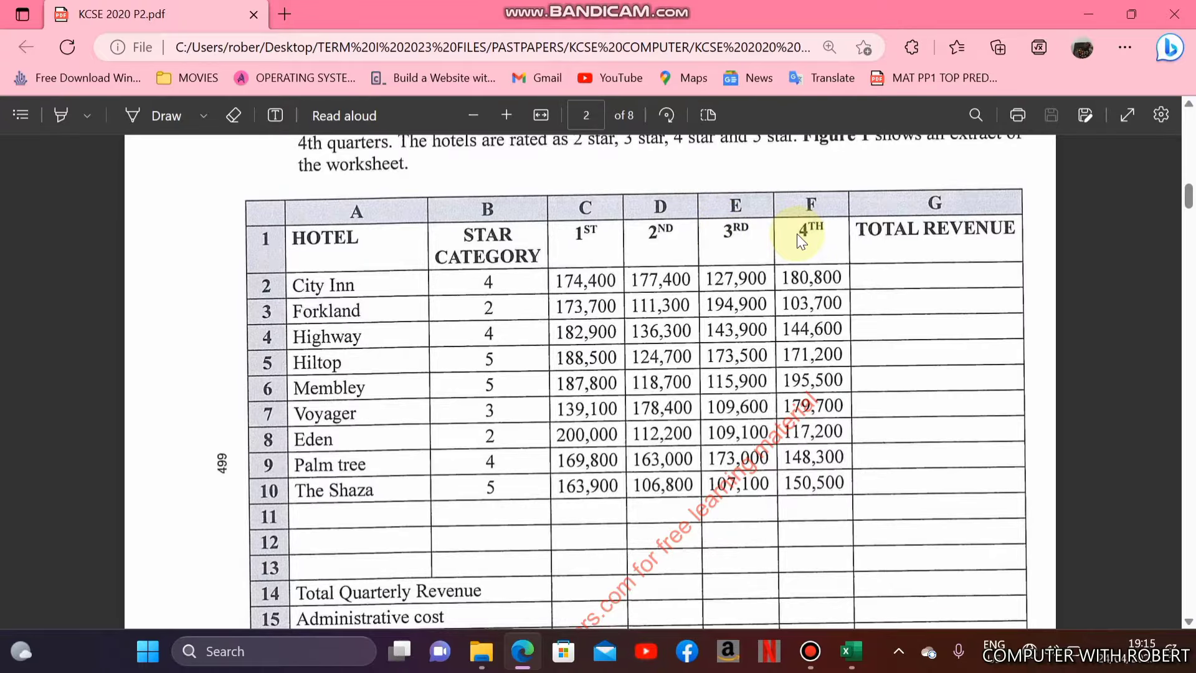
Switch back to Excel and wrap the text of the header cells A1:F1.
left_click(851, 651)
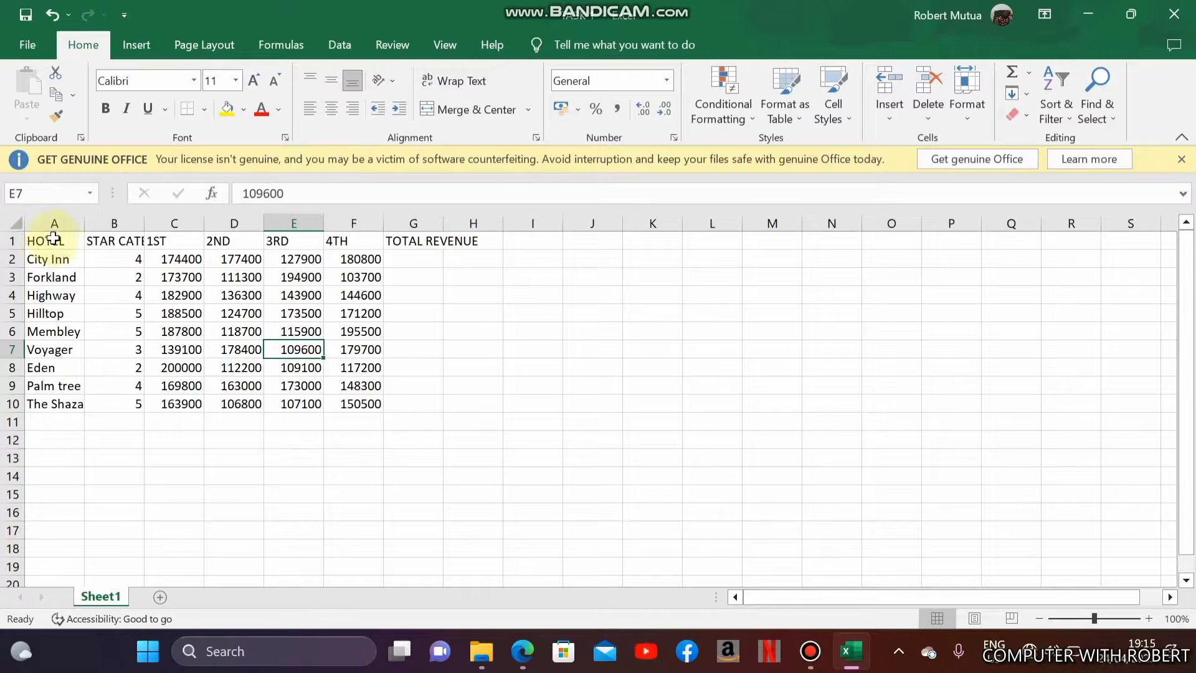
left_click_drag(49, 240, 340, 241)
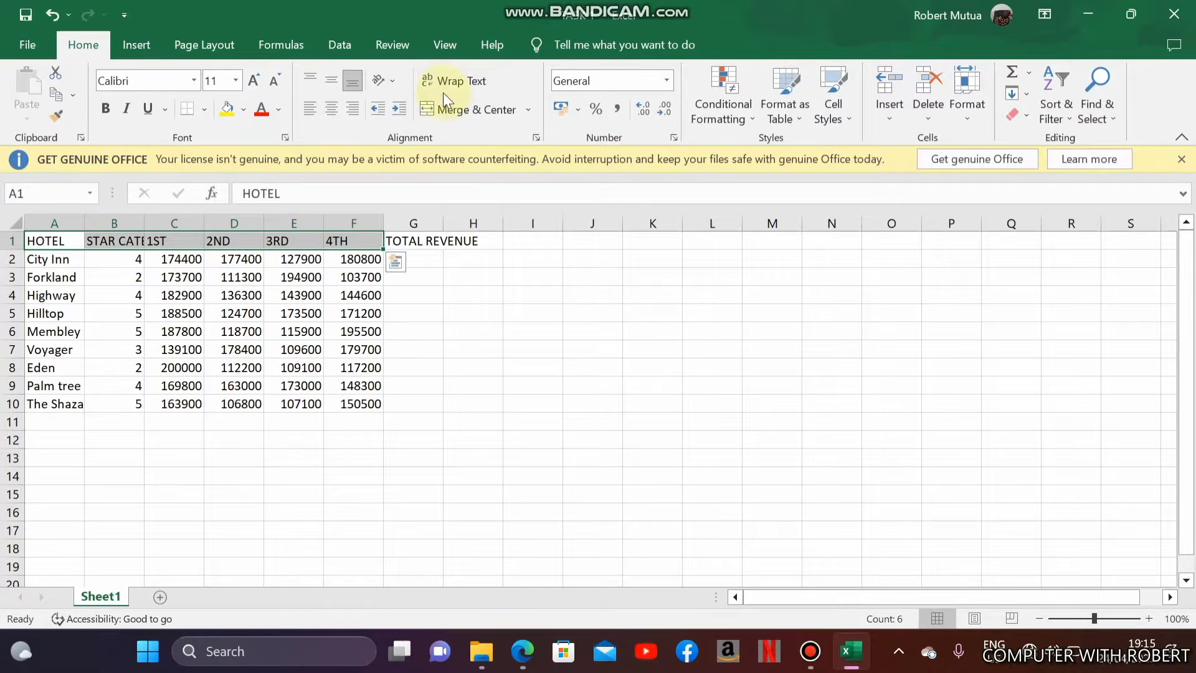
left_click(453, 81)
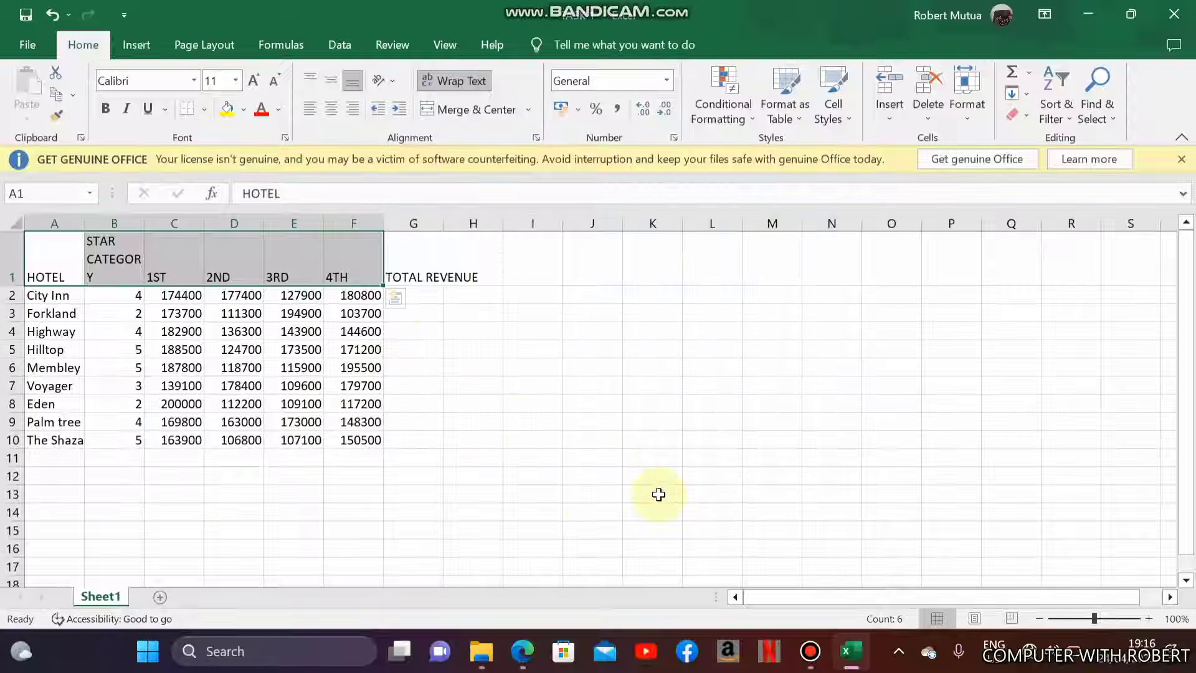
Check the heading layout in Figure 1, then top-align the headings in B1:F1 and centre them horizontally.
left_click(522, 651)
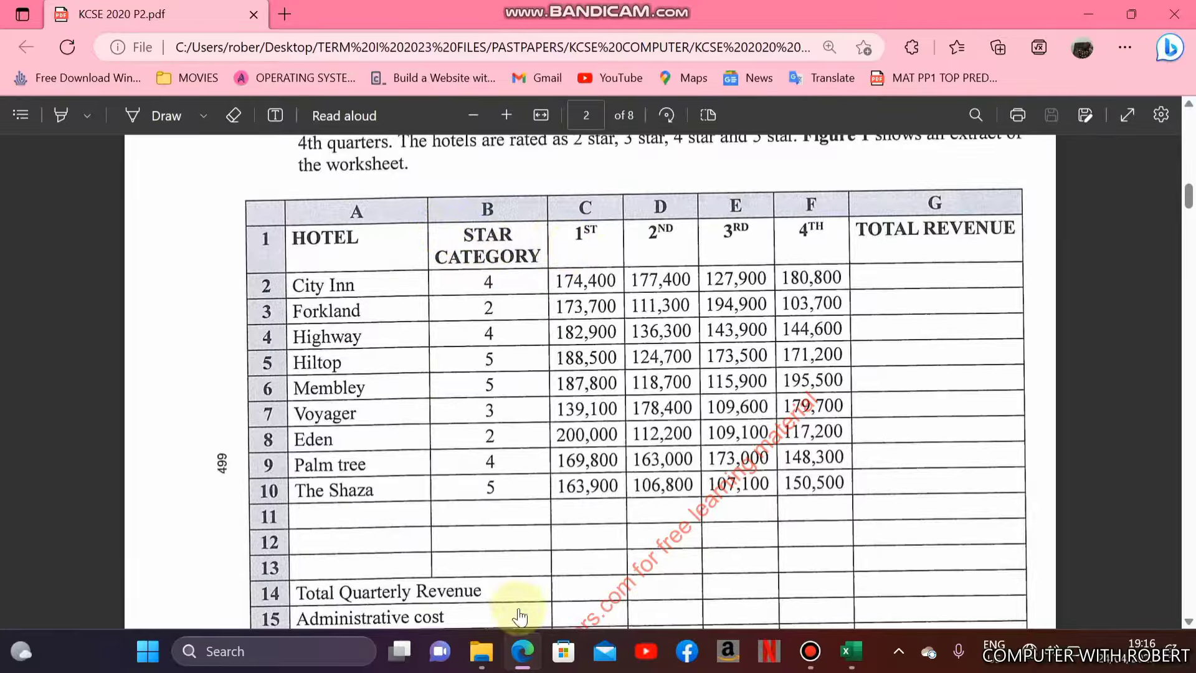
left_click(522, 651)
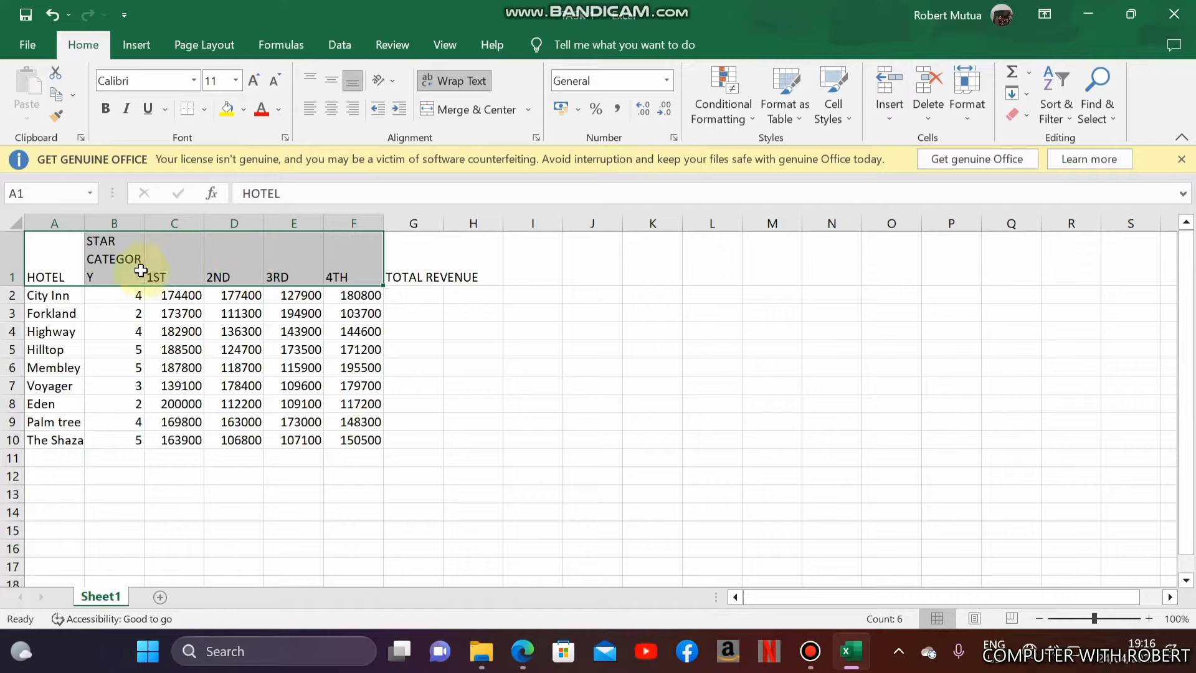
left_click_drag(136, 267, 338, 273)
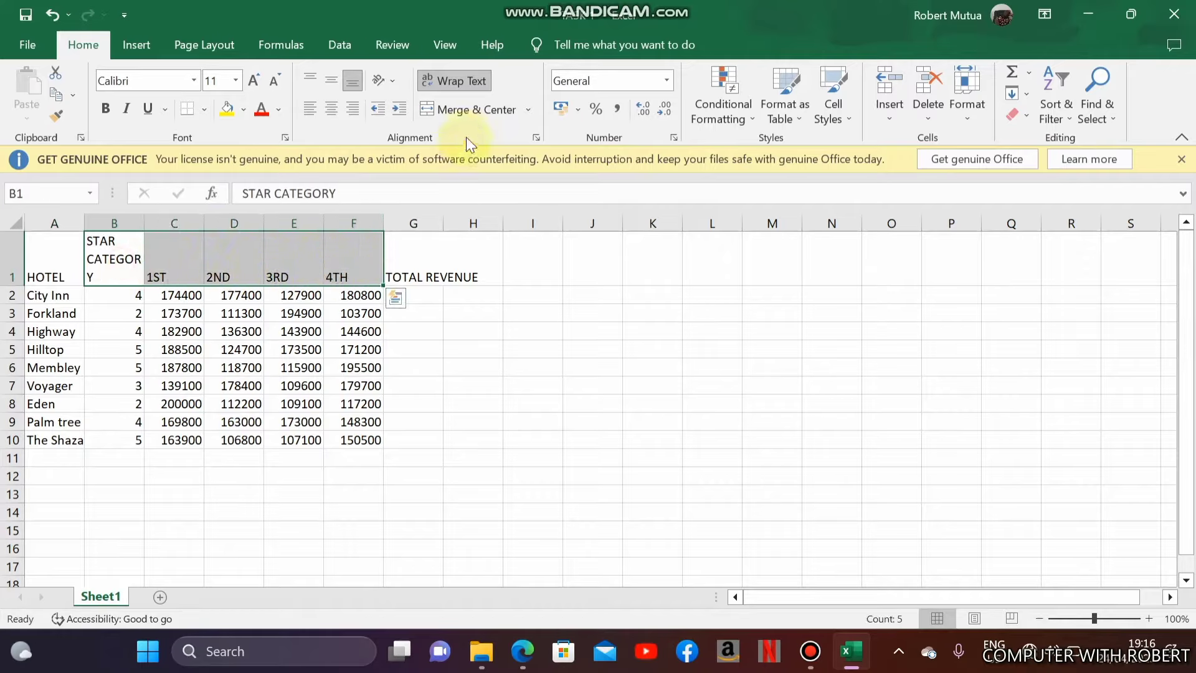
left_click(329, 77)
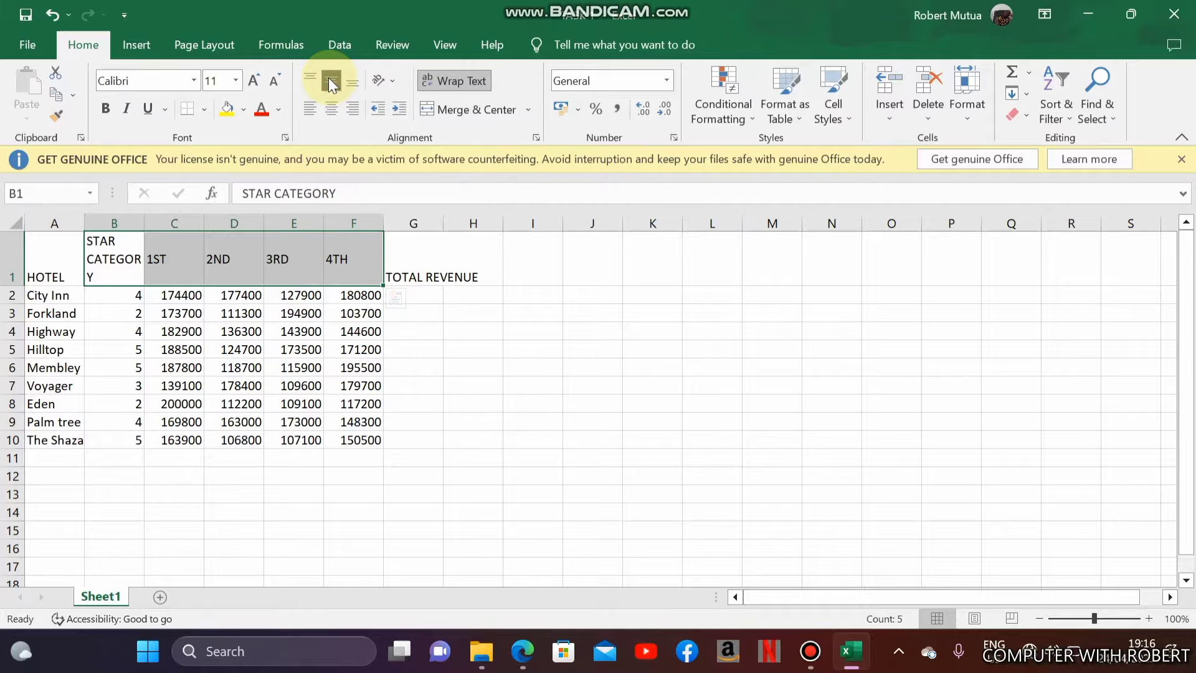
left_click(310, 78)
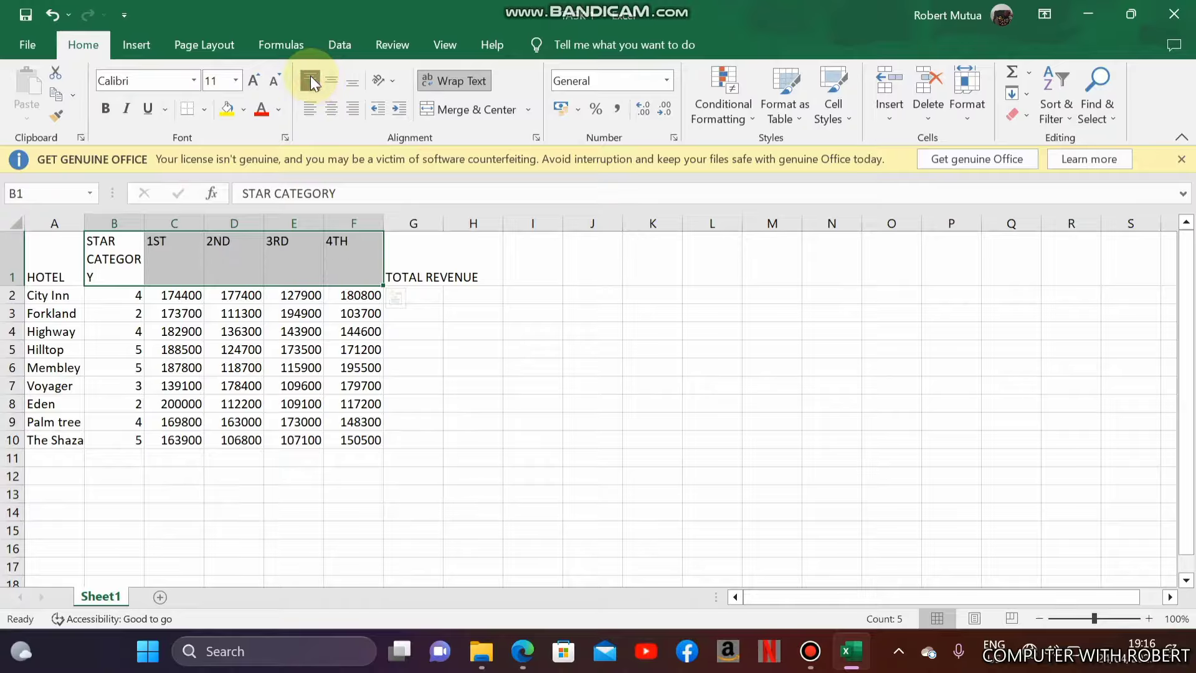
left_click(333, 109)
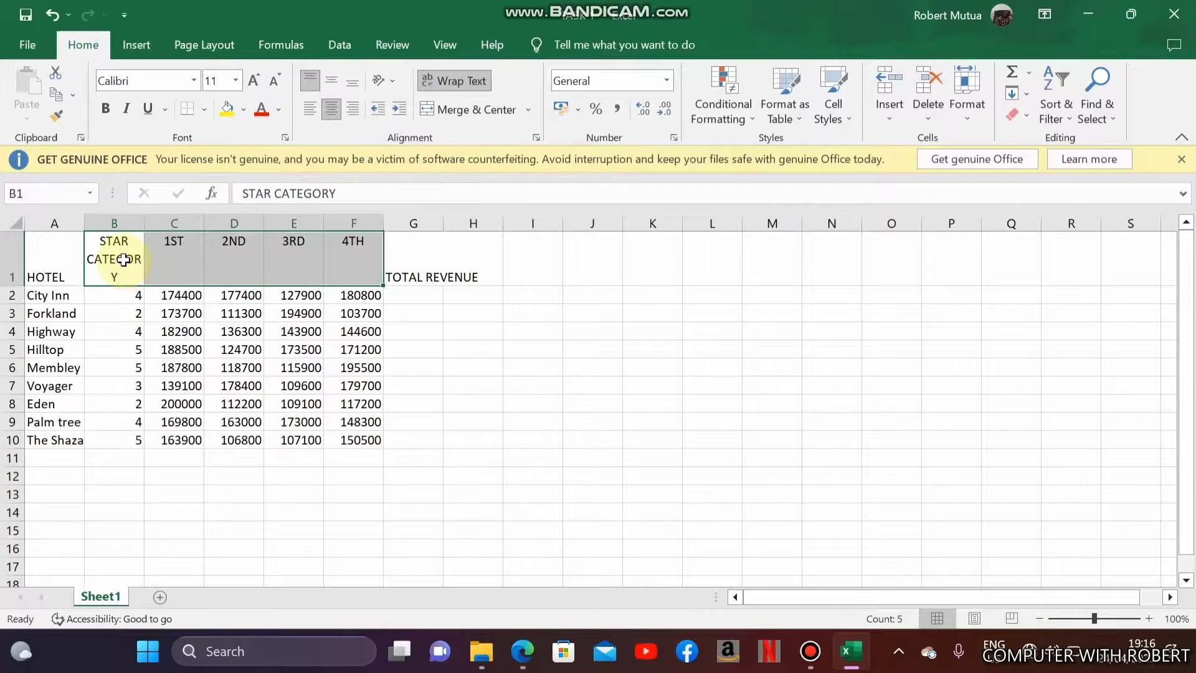
Widen column B until the word CATEGORY fits on one line, and middle-align cell B1 vertically.
left_click(120, 259)
left_click_drag(150, 227, 159, 229)
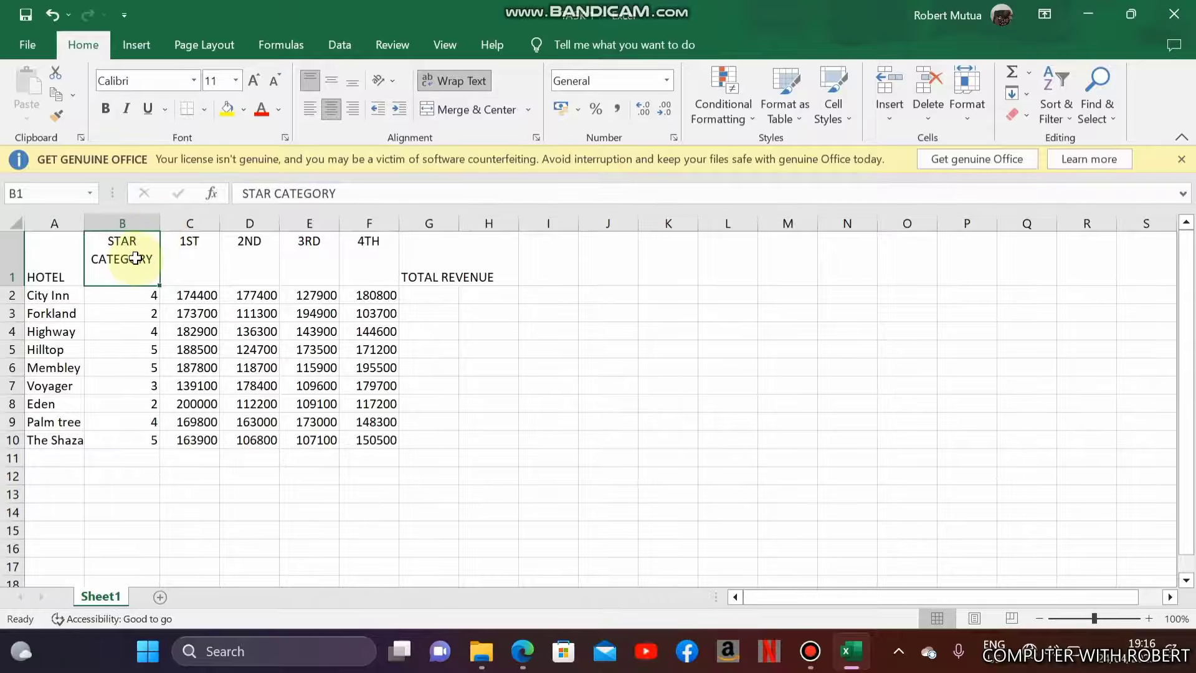
left_click(524, 651)
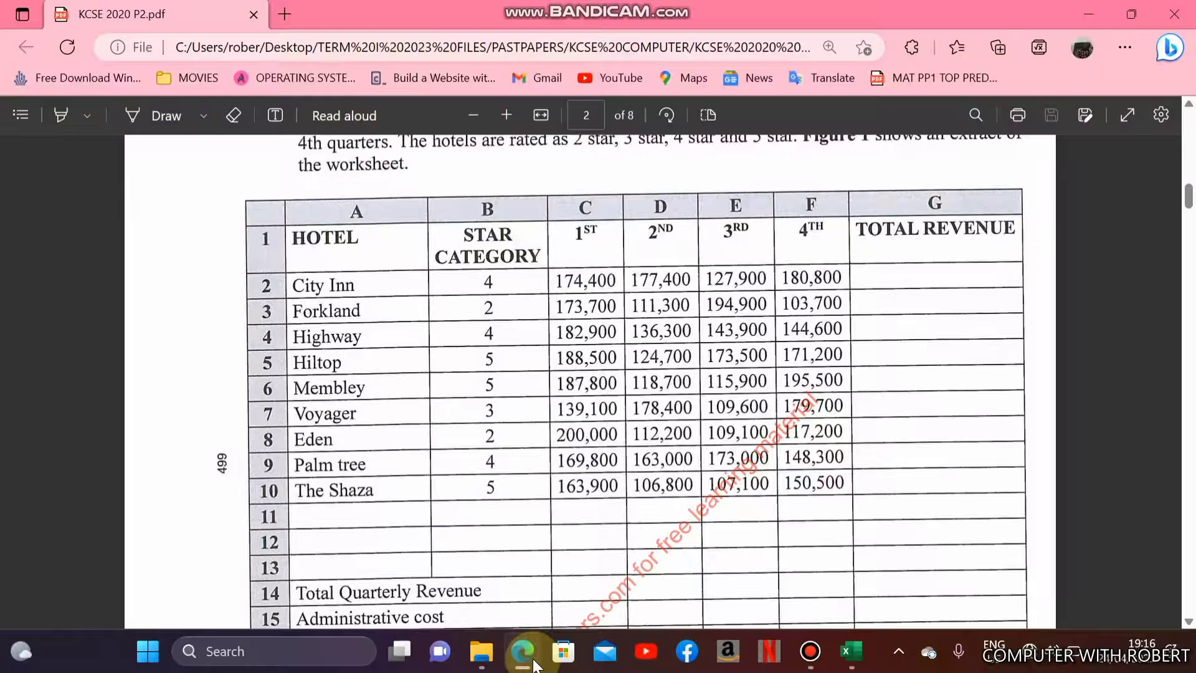
left_click(533, 663)
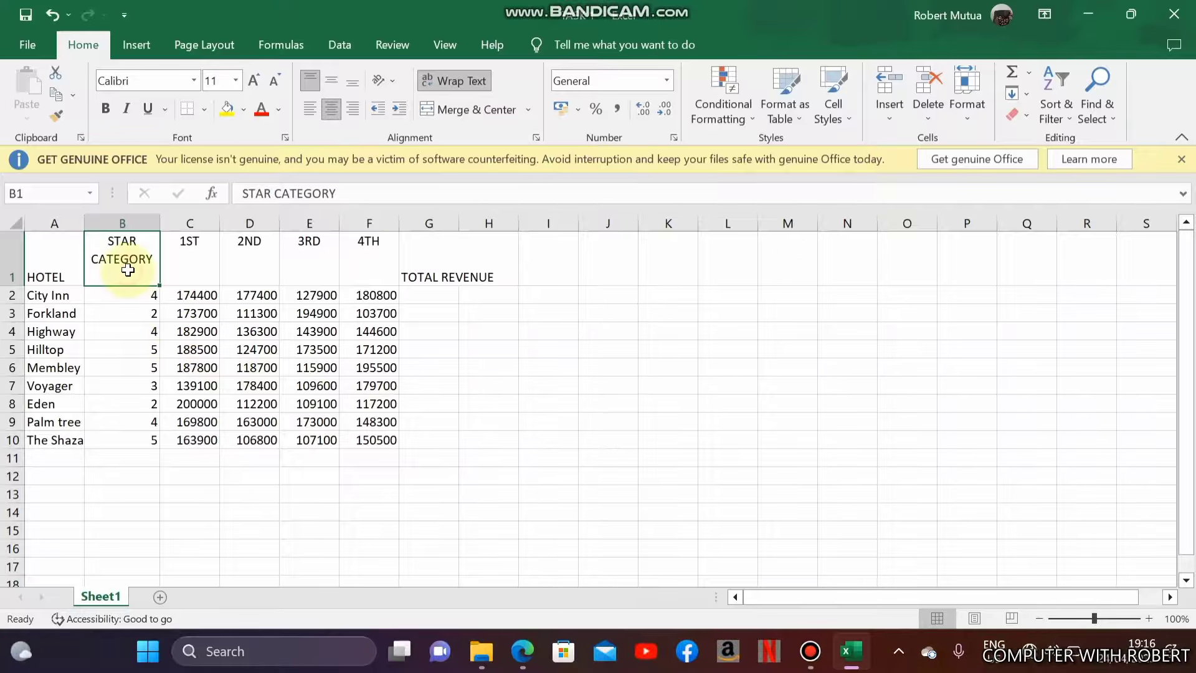
left_click(331, 86)
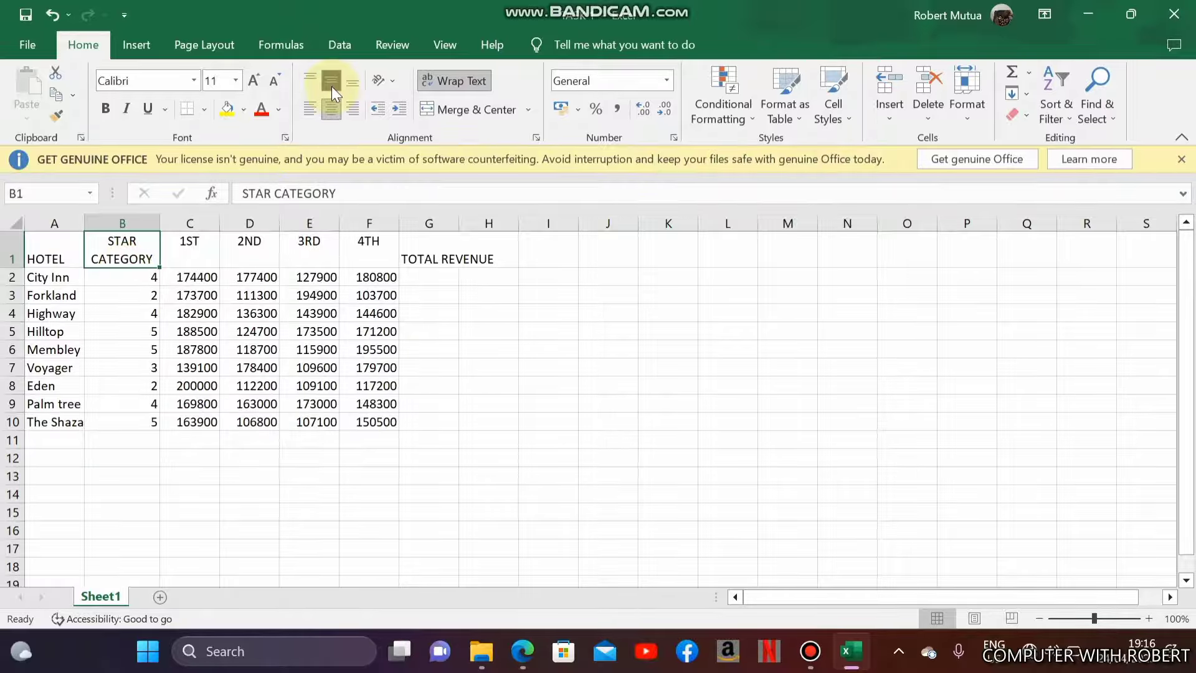
Top-align the HOTEL heading in A1, then check the heading layout against Figure 1 in the exam paper.
left_click(49, 252)
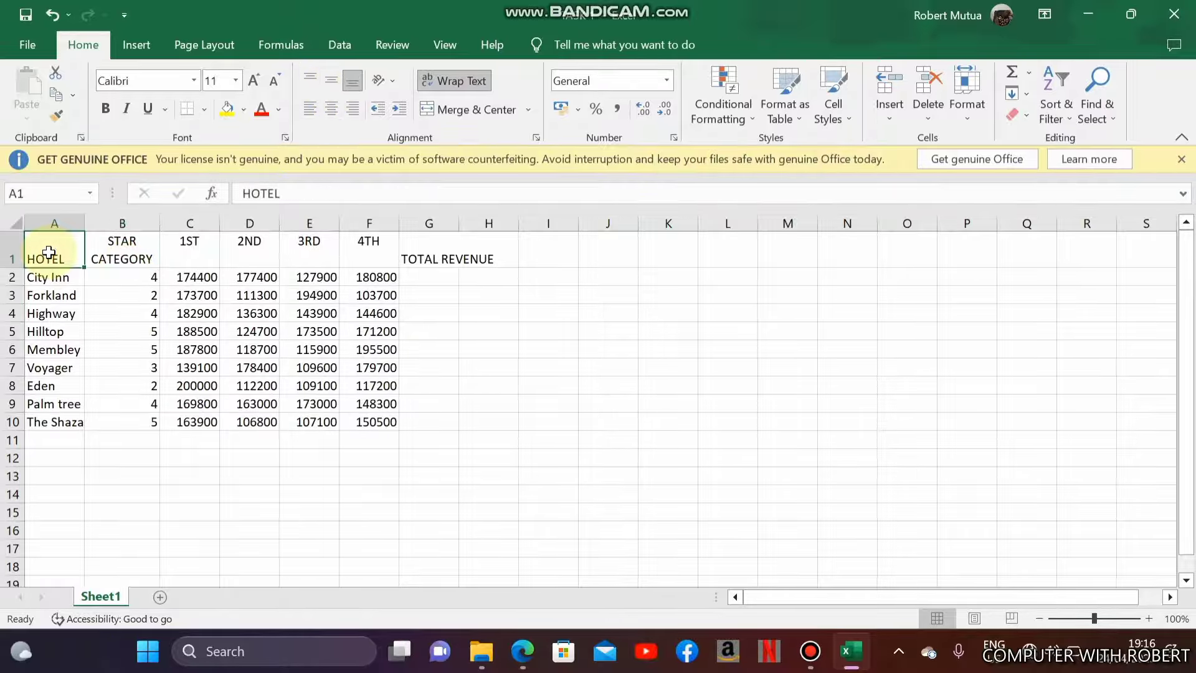
left_click(312, 77)
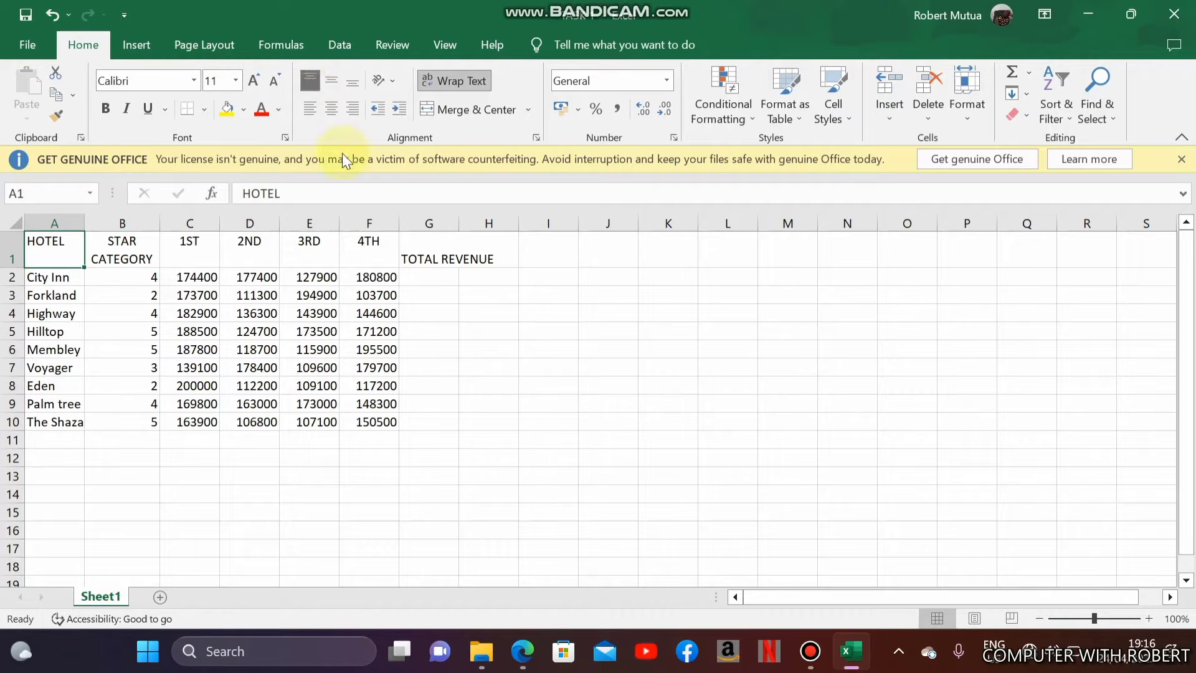
left_click(525, 649)
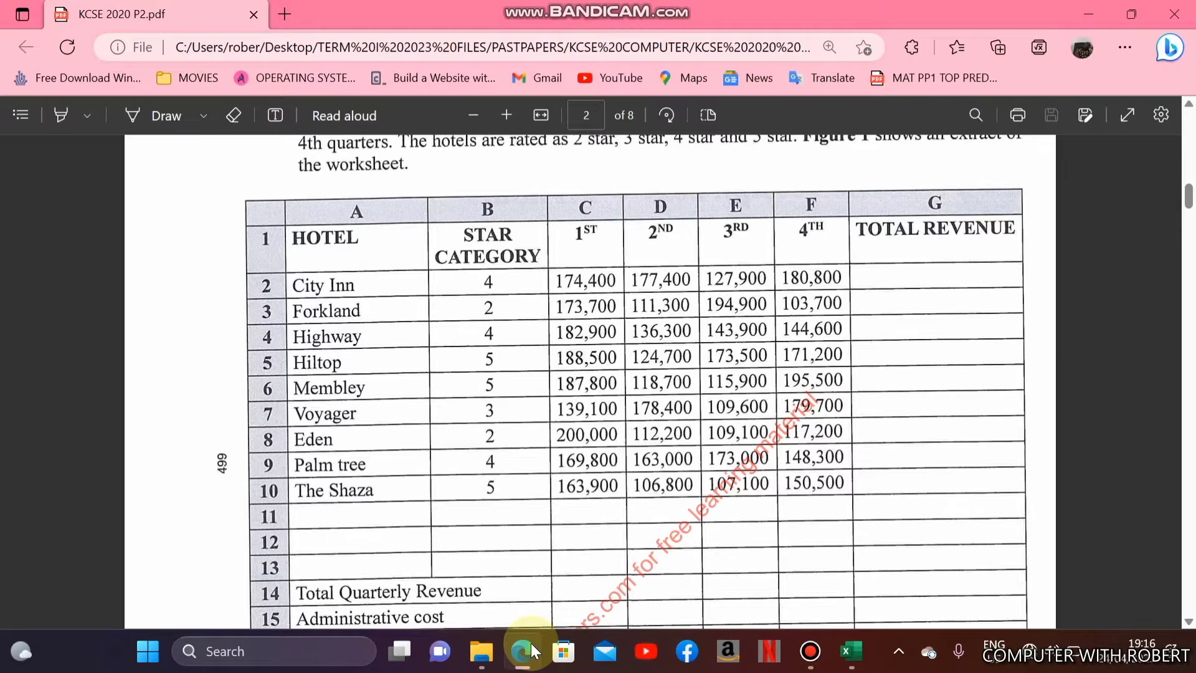
left_click(531, 643)
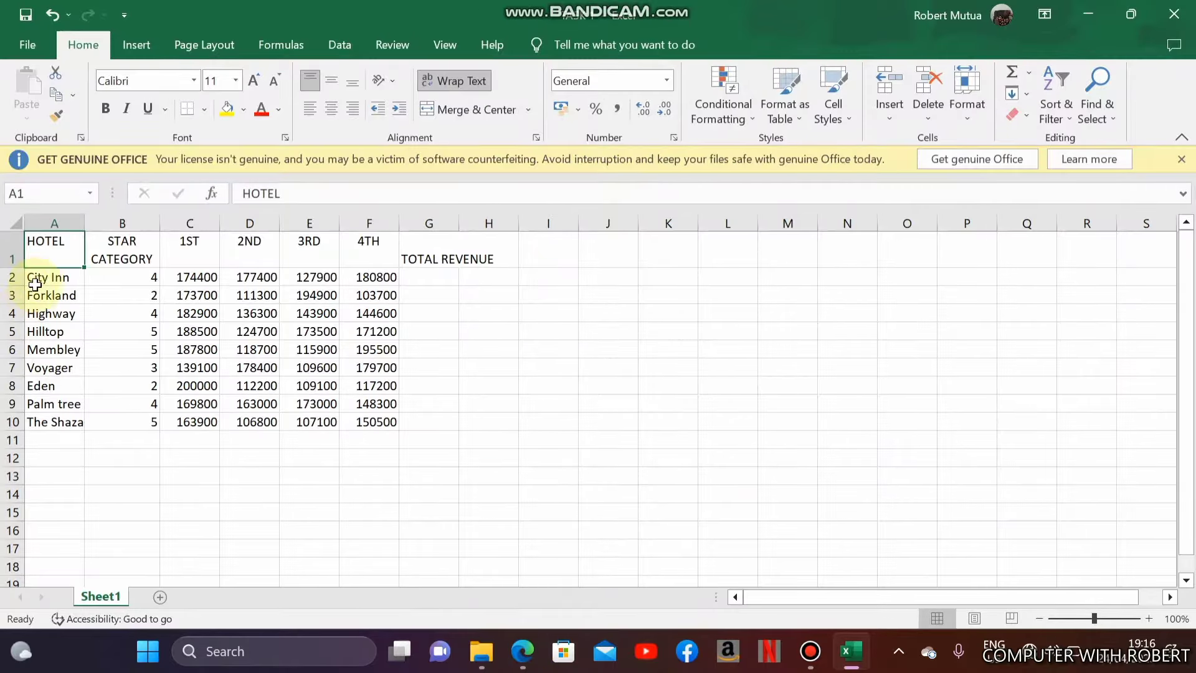
Make the headings in A1:G1 bold and widen column G until TOTAL REVENUE fits inside its cell.
left_click_drag(42, 254, 456, 254)
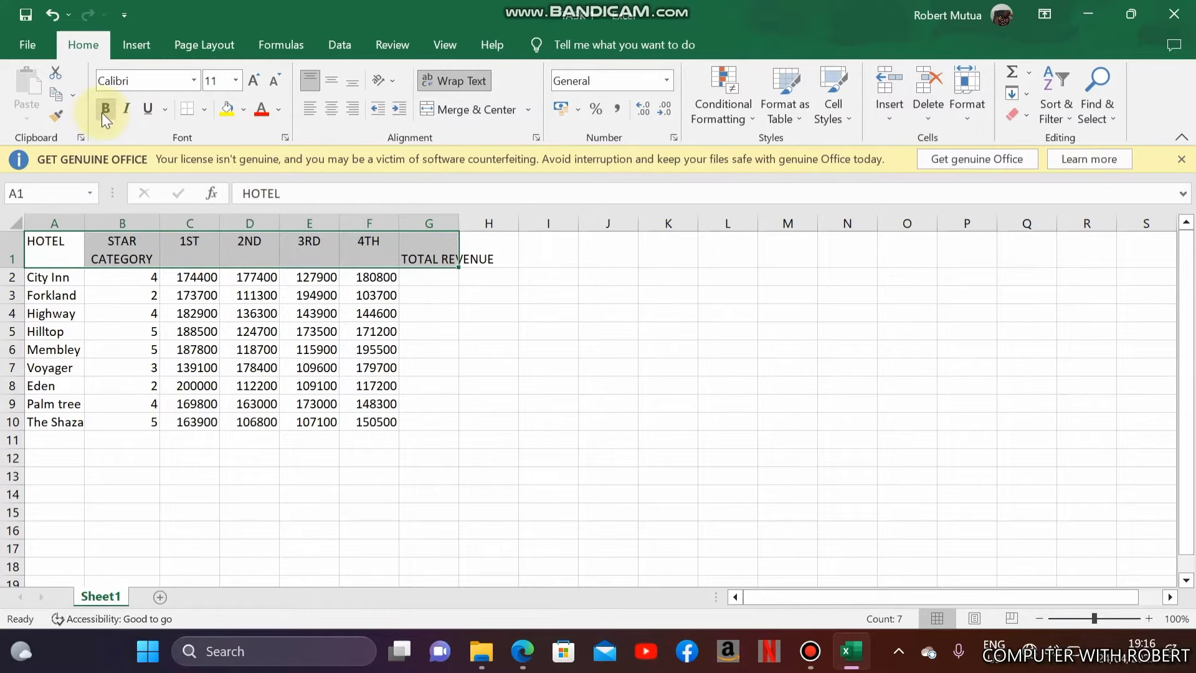
left_click(104, 110)
left_click(440, 259)
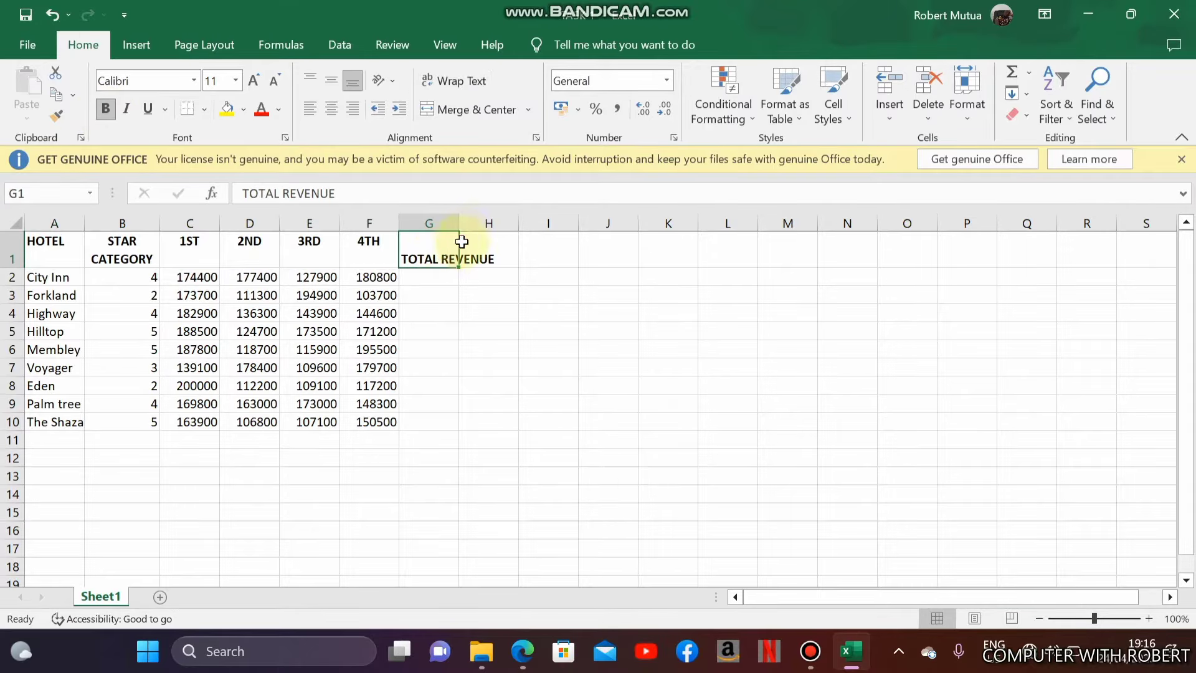
left_click_drag(461, 223, 529, 225)
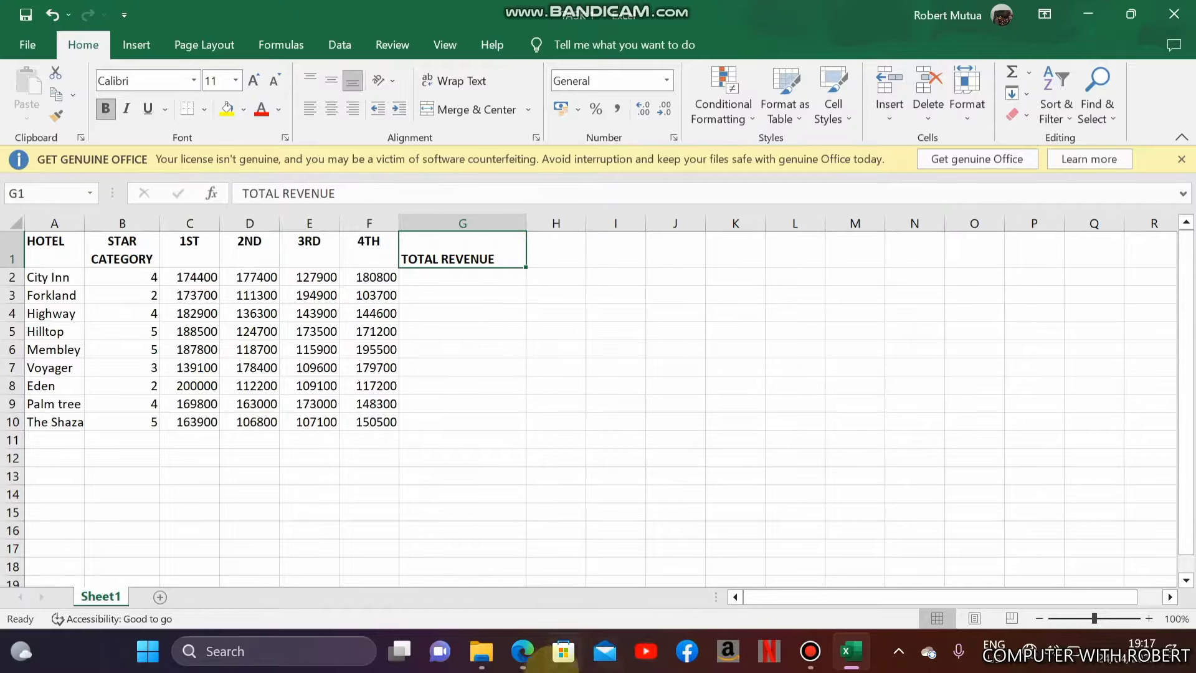
Check the figures in the exam paper, then format C2:F10 as Number with the 1000 separator and 0 decimal places.
left_click(522, 651)
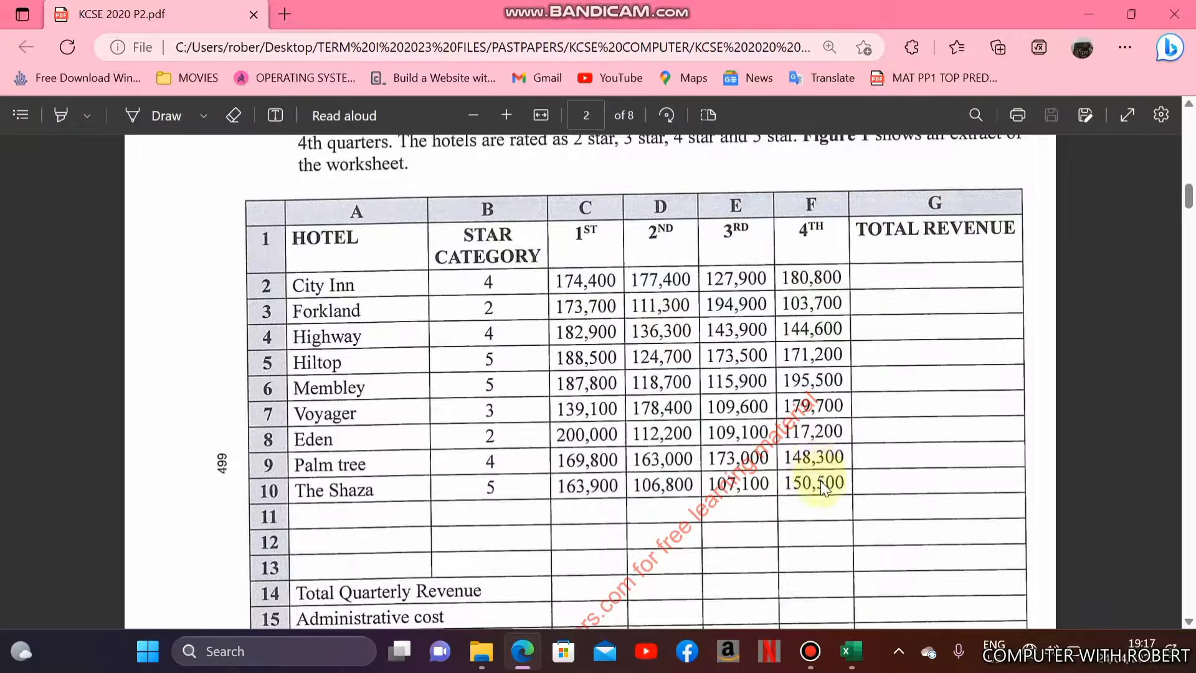
left_click(850, 651)
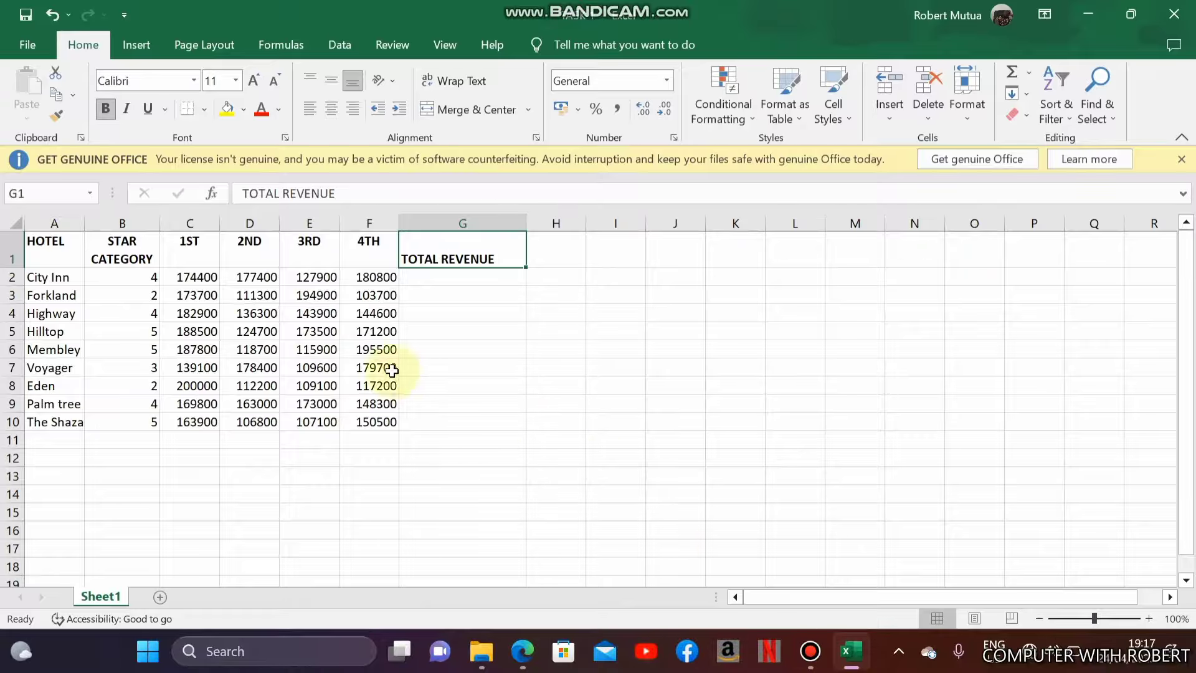
left_click_drag(193, 281, 378, 419)
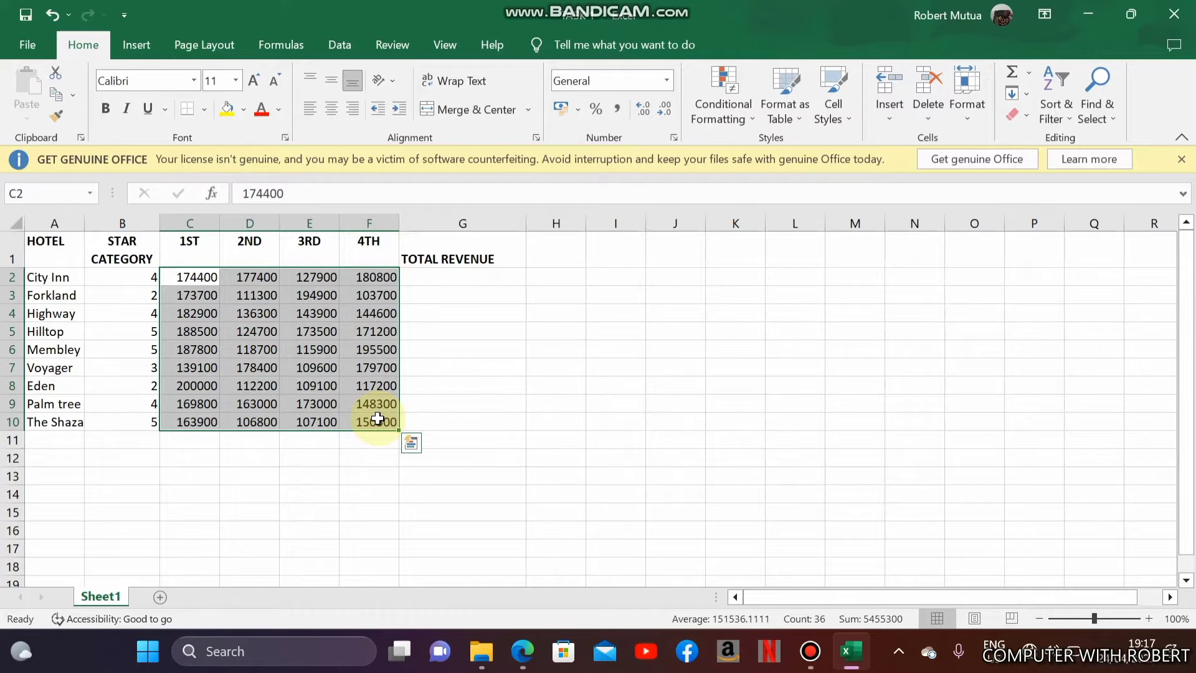
left_click(671, 140)
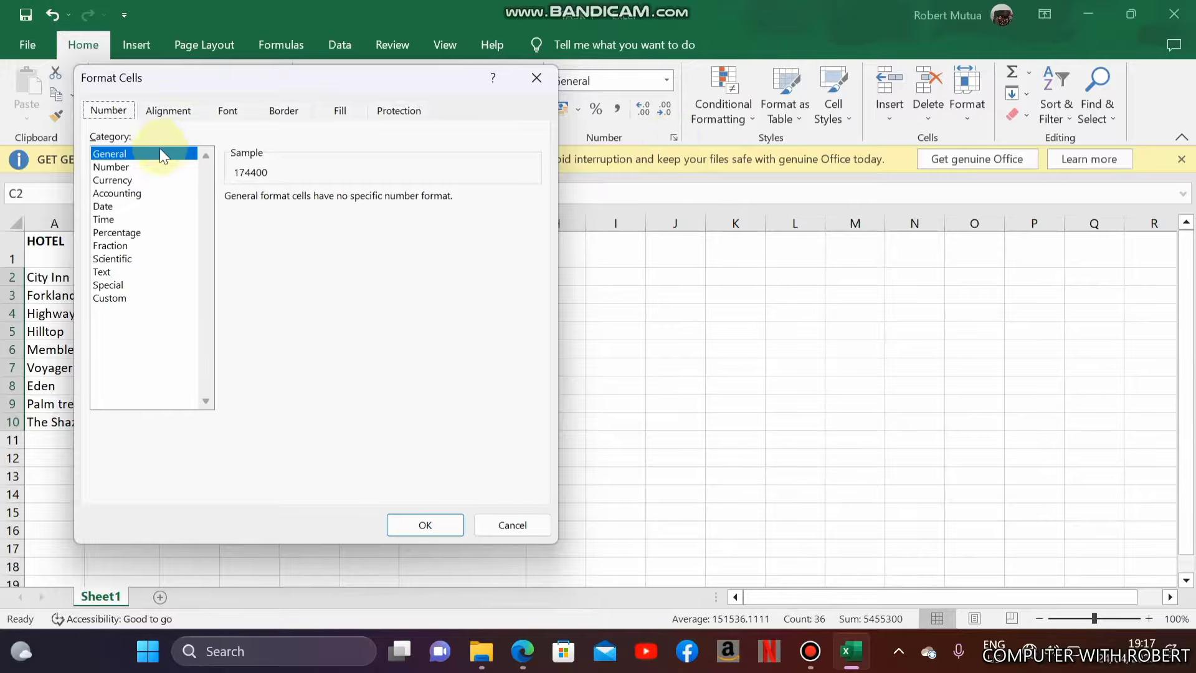
left_click(147, 167)
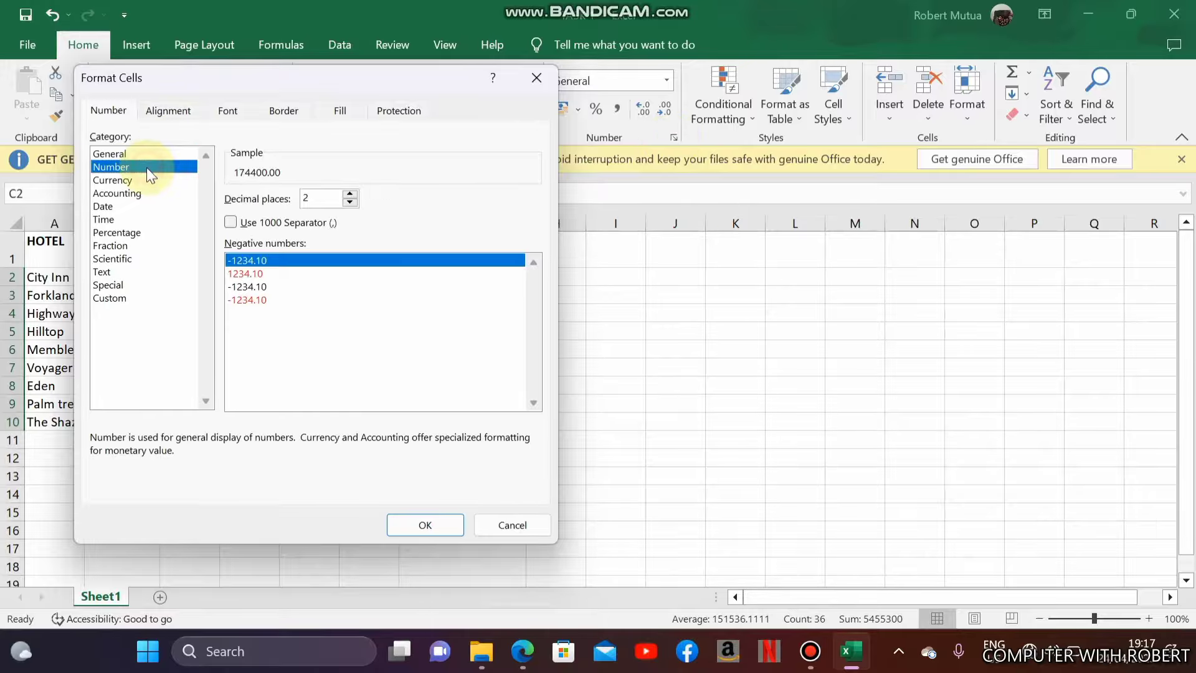
left_click(231, 223)
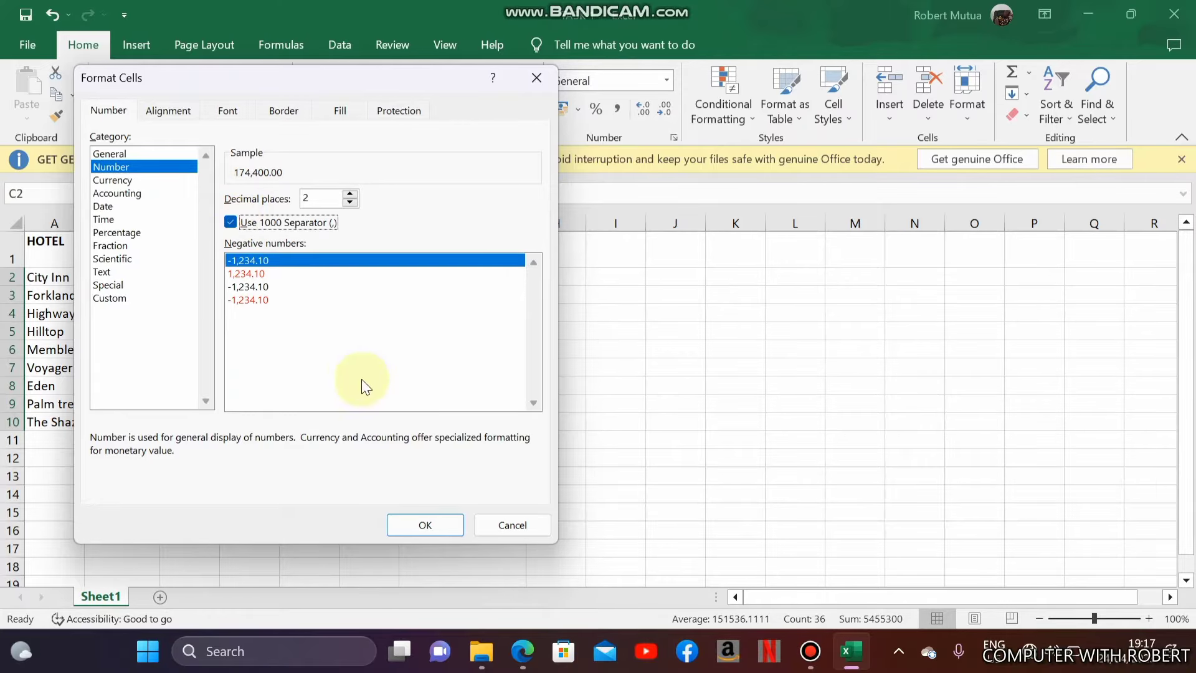
double_click(350, 203)
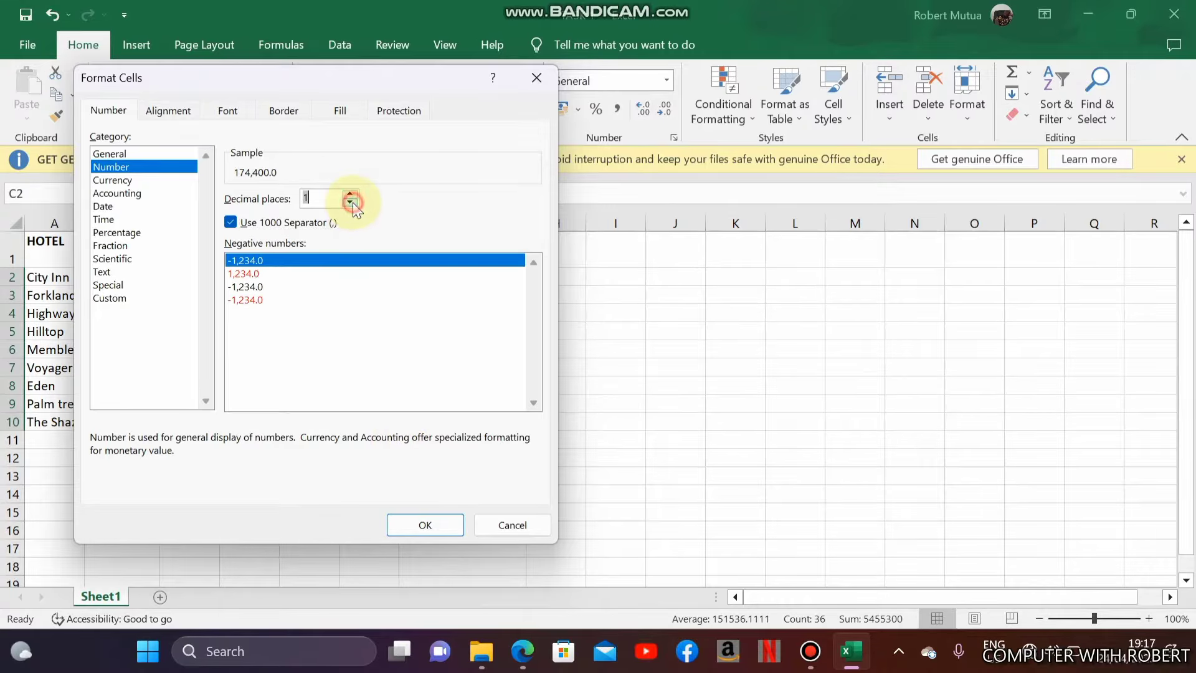
left_click(425, 525)
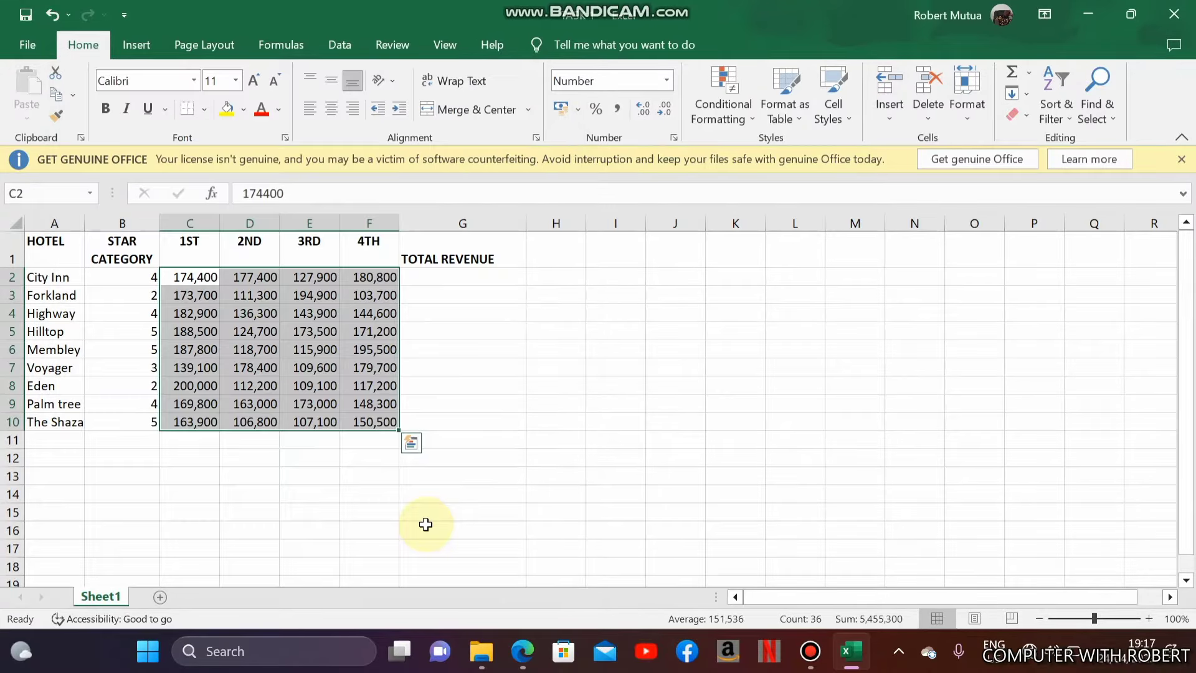
left_click(338, 316)
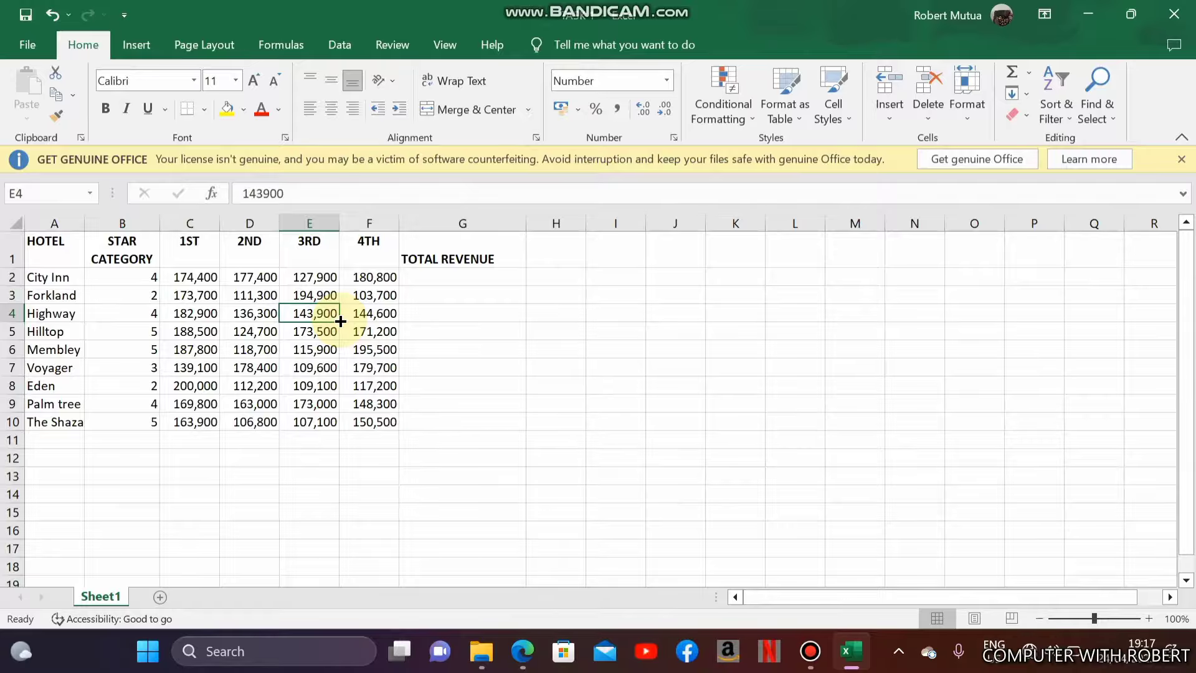
Switch to the exam paper, show the last rows of Figure 1, and place it side by side with the TASK 1 workbook.
left_click(526, 651)
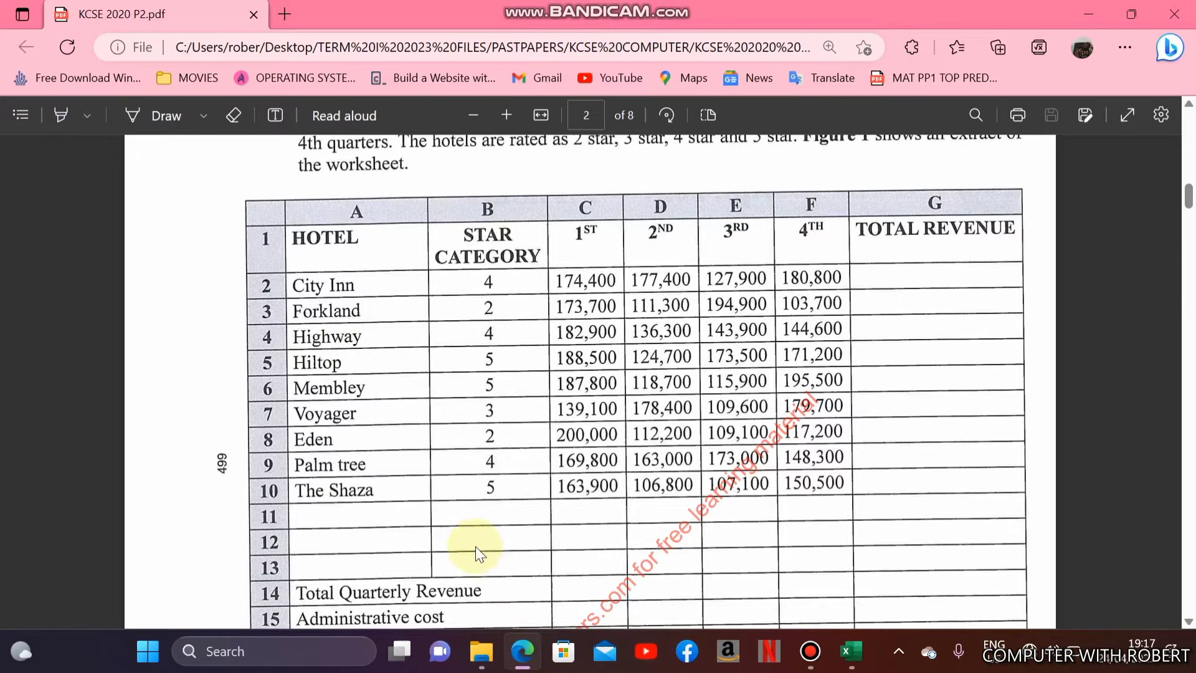
scroll(472, 544, "down", 4)
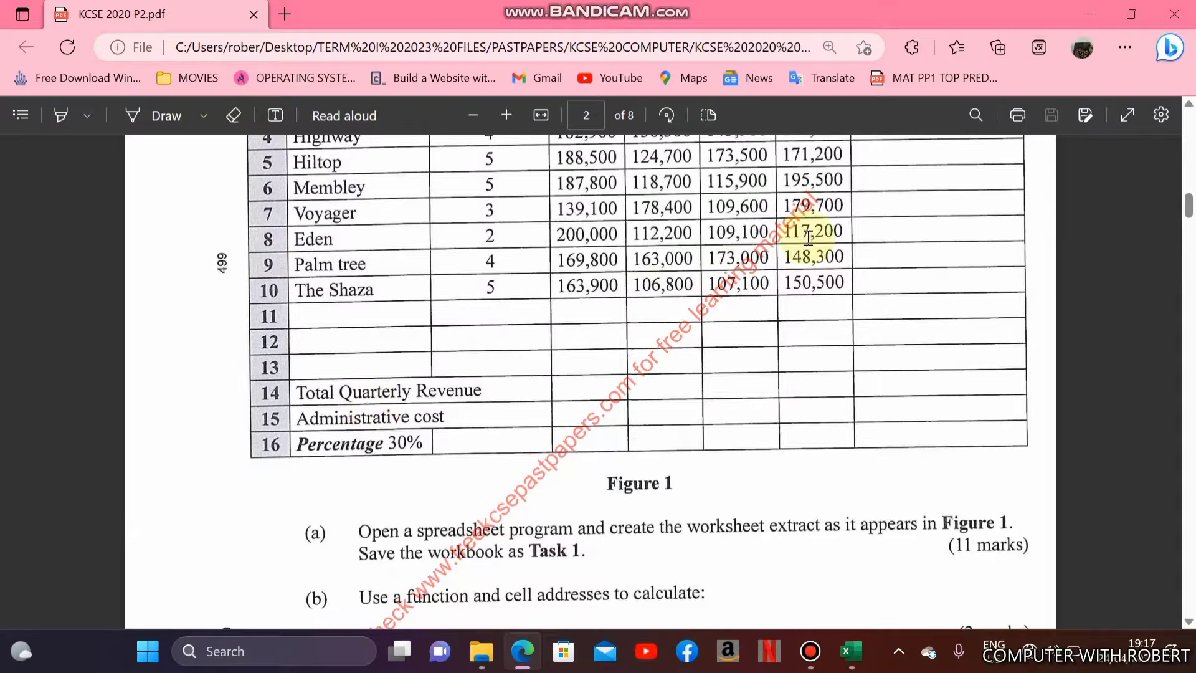
mouse_move(1132, 7)
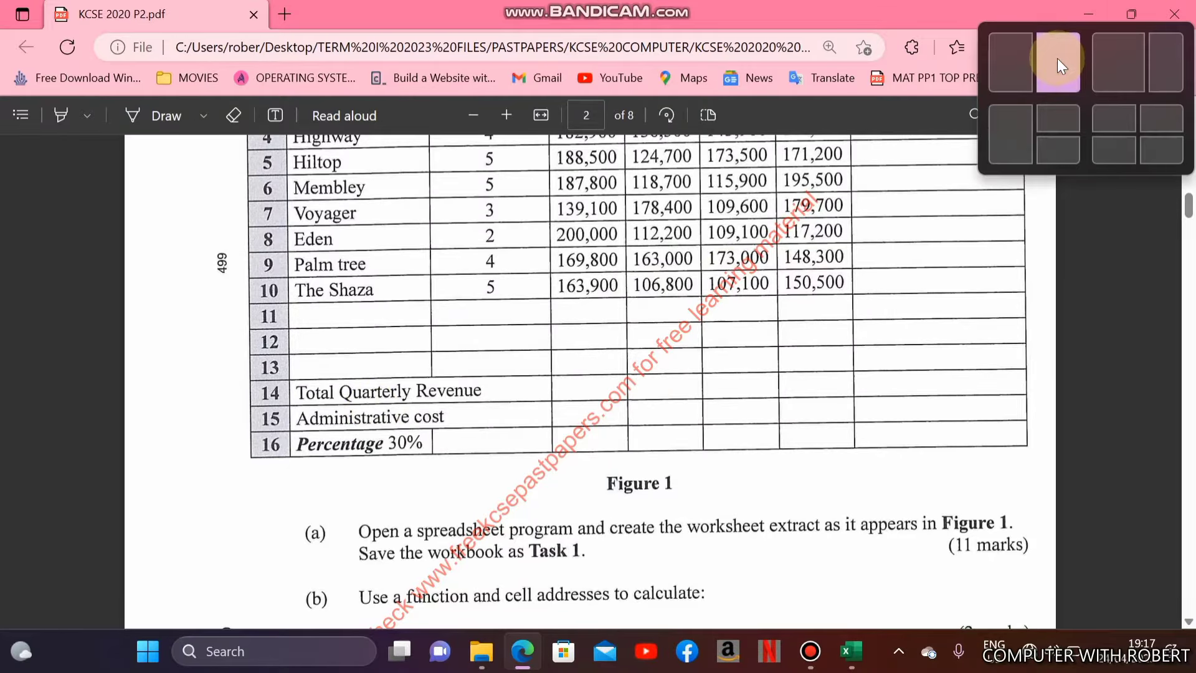
left_click(1061, 56)
left_click(234, 237)
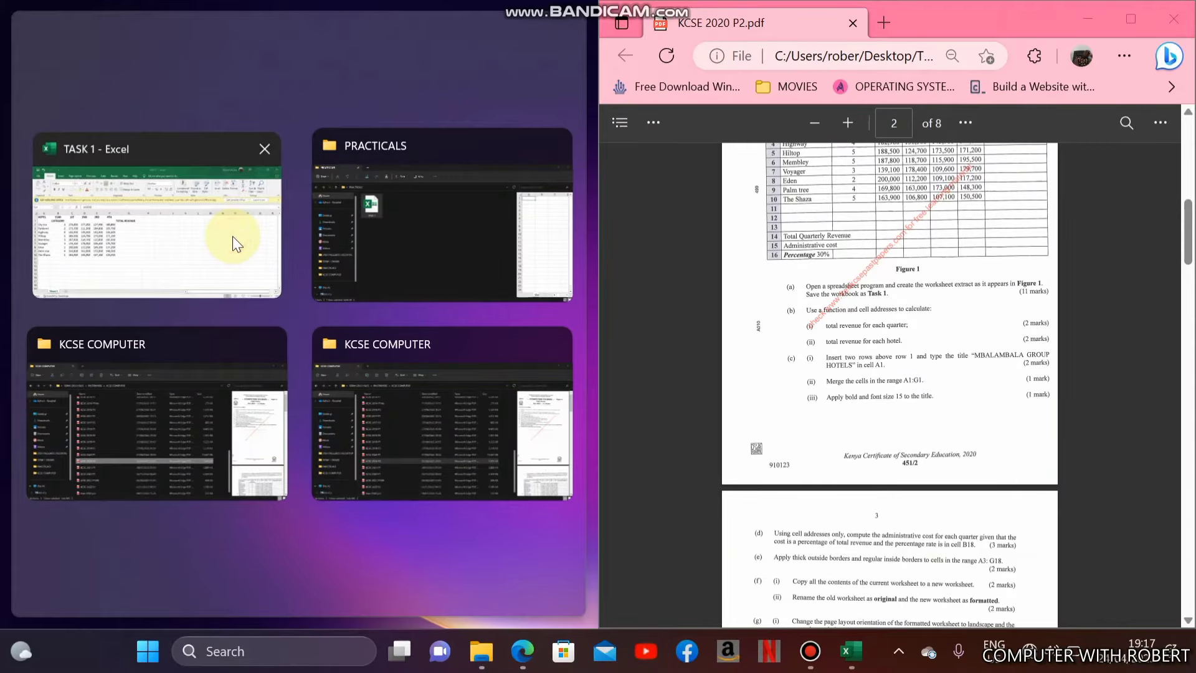
Enter the row labels "Total Quartely Revenue" in A14 and "Administrative cost" in A15.
left_click(46, 489)
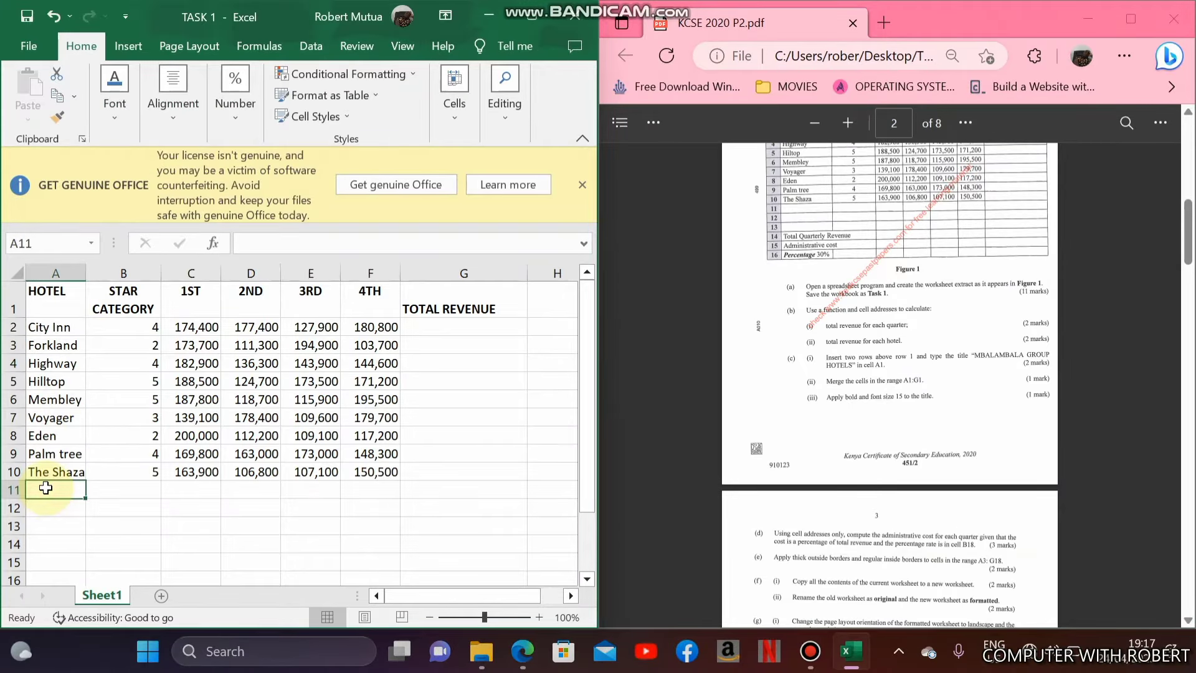
key("Down")
key("Down")
key("Down")
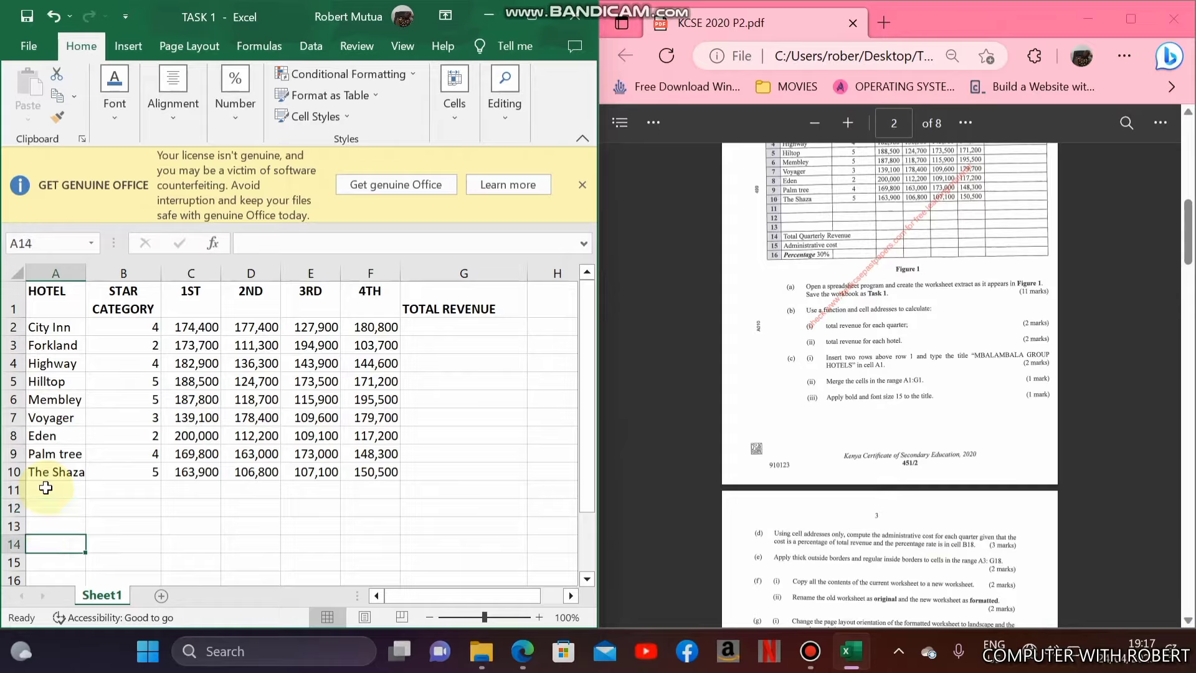
type("Total Quartely Revenue")
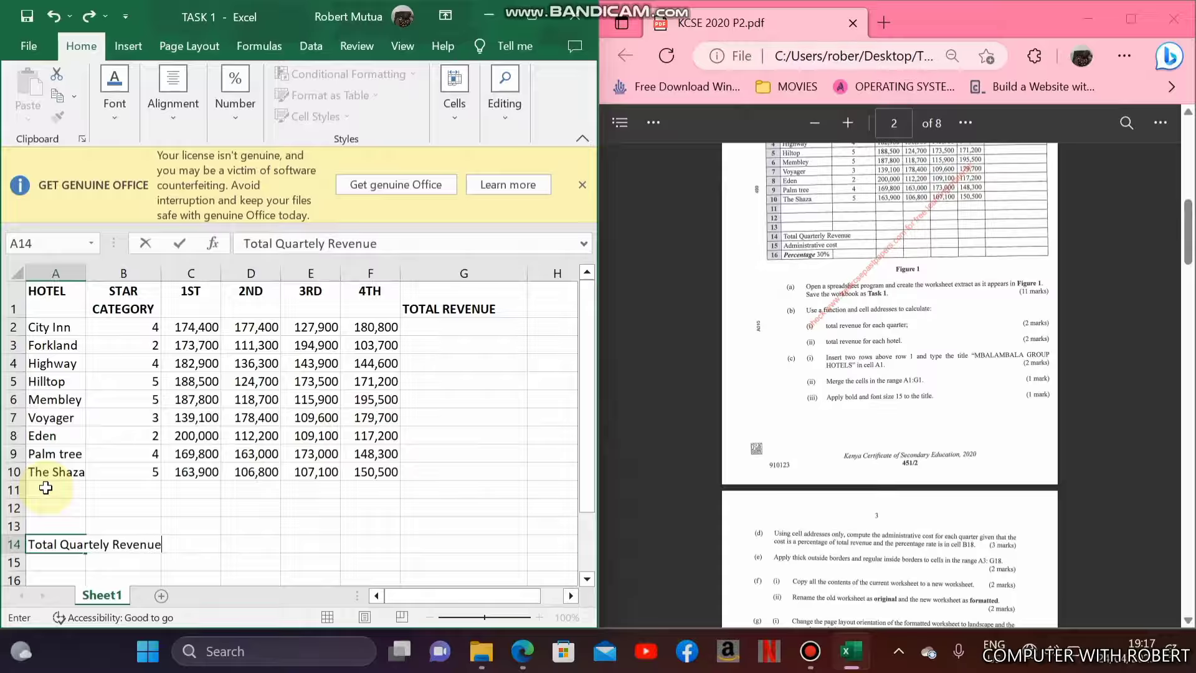
key("Return")
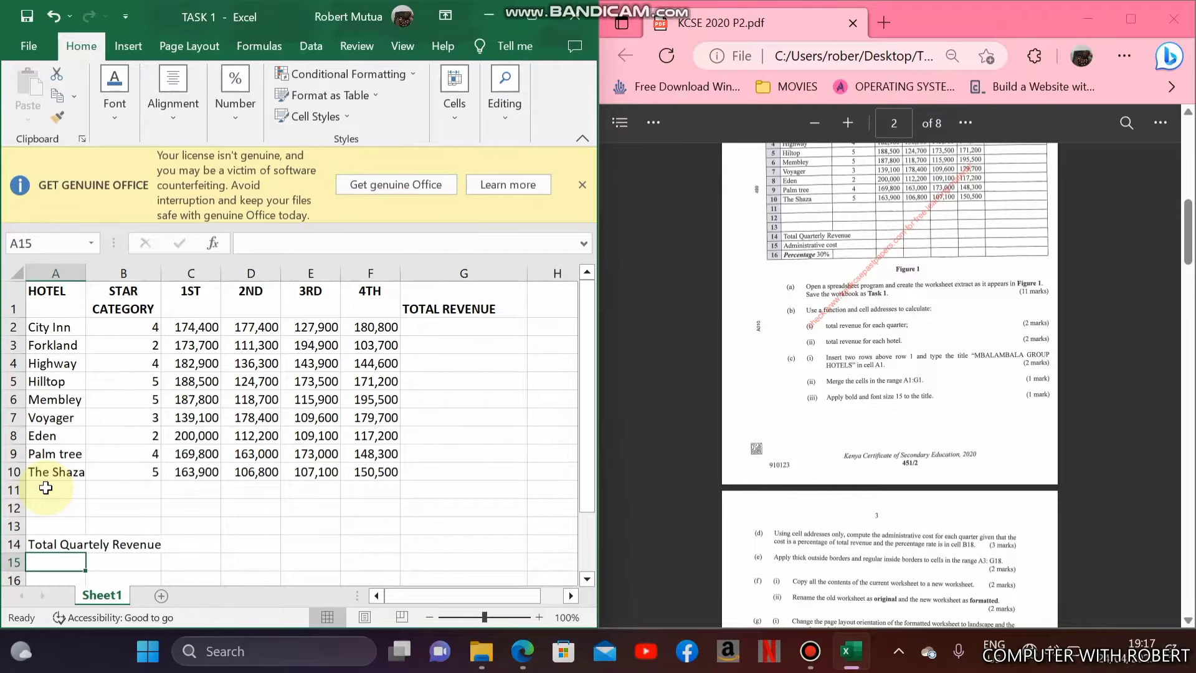
type("Administrative cost")
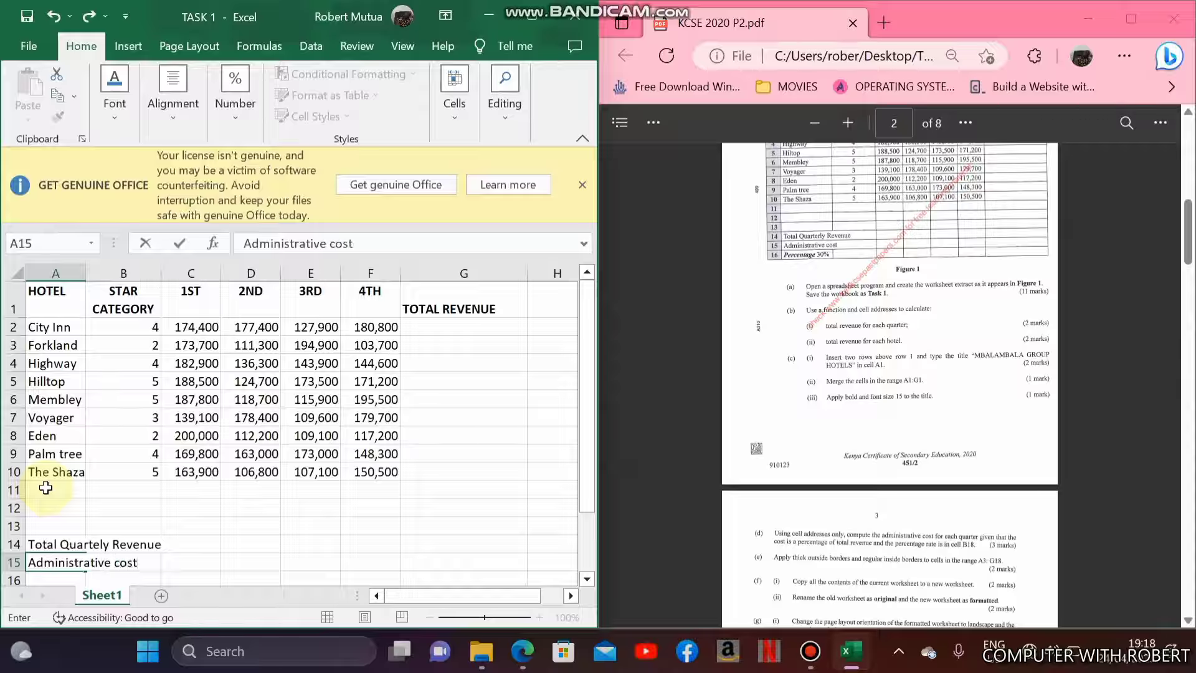
key("Return")
Enter the label "Percentage" in A16 and the value 30% in B16.
type("Per")
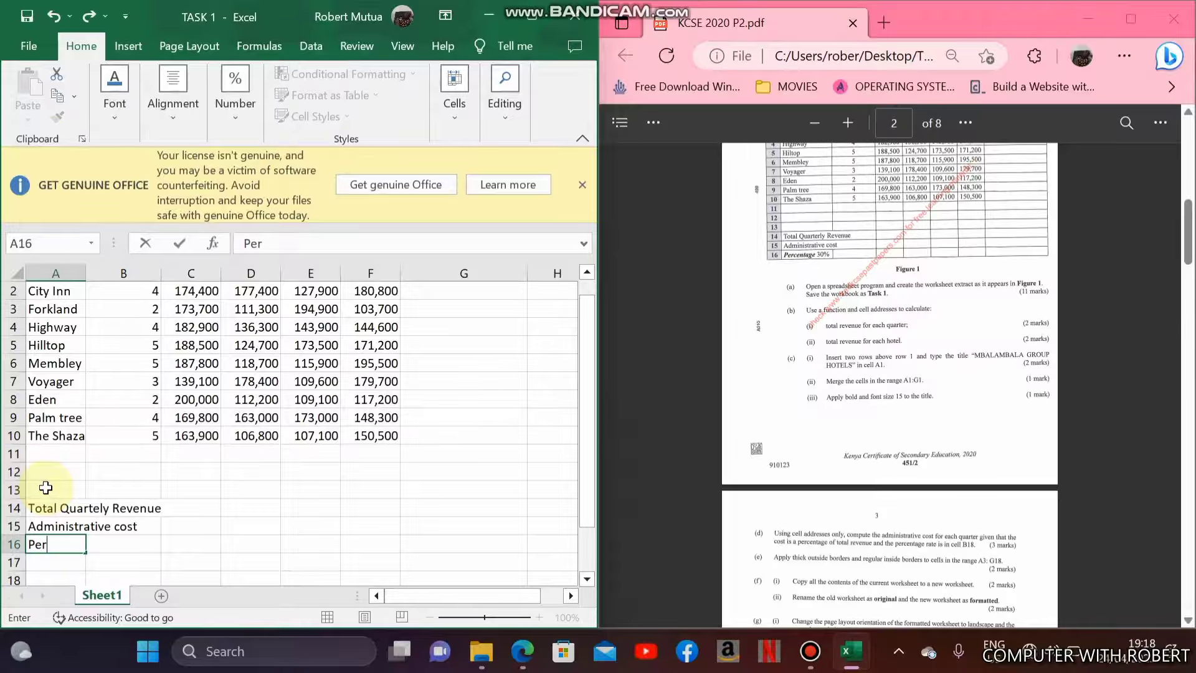
type("centage")
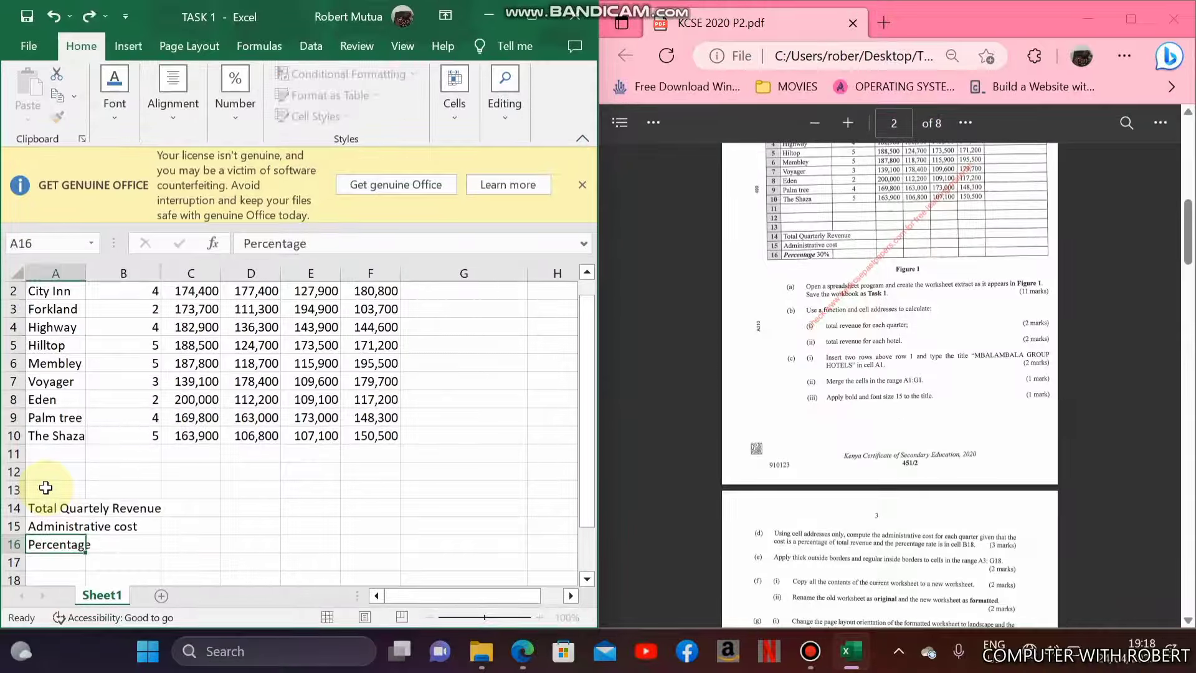
key("Tab")
type("30")
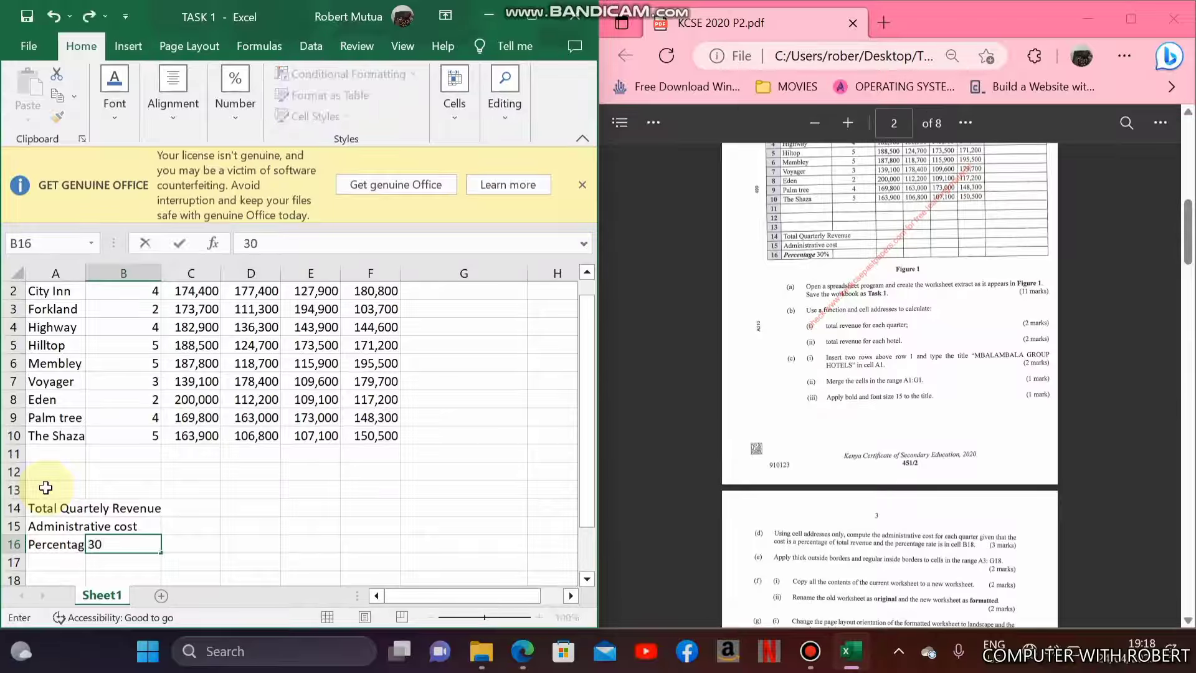
type("%")
key("ctrl+Return")
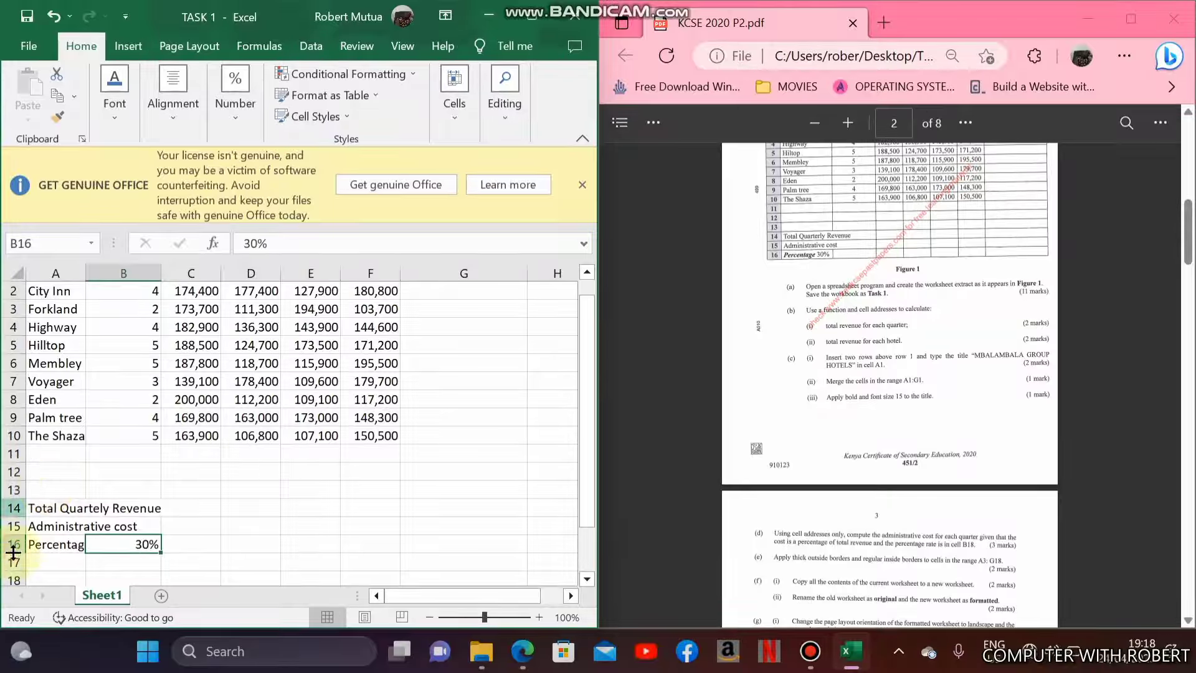
Widen column A until the label in A14 fits within the column, then return to the heading row.
left_click(55, 508)
left_click_drag(86, 274, 193, 286)
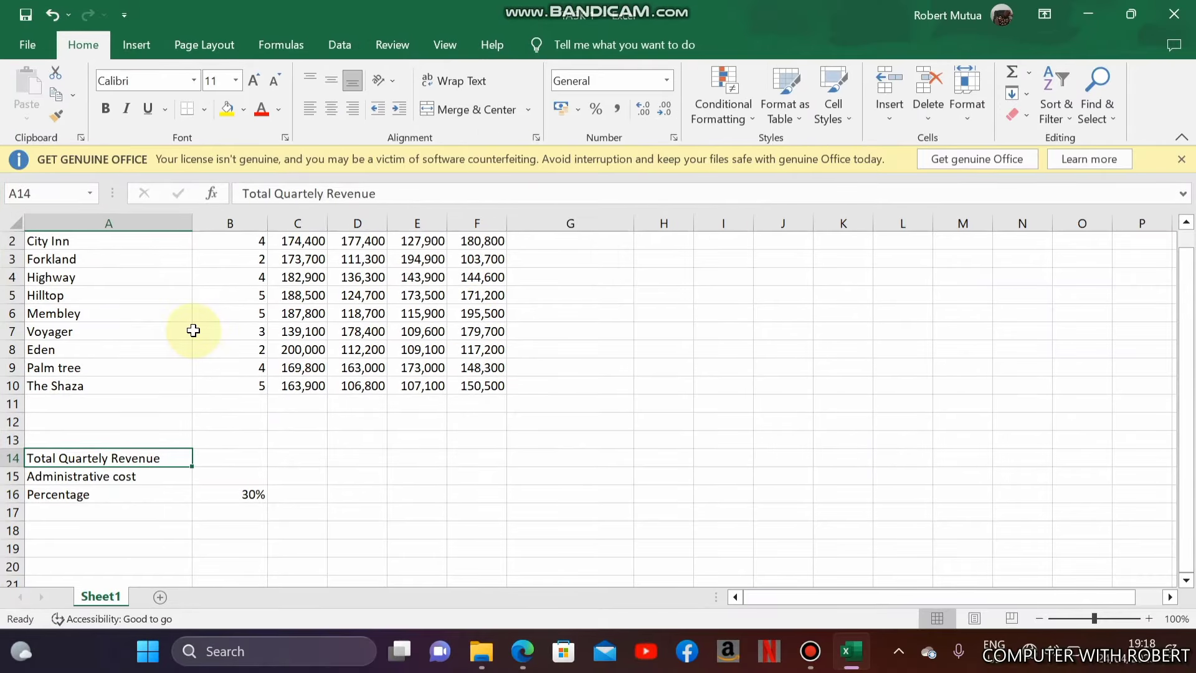
left_click(193, 331)
key("Up")
key("Up")
key("Up")
key("Up")
key("Up")
key("Up")
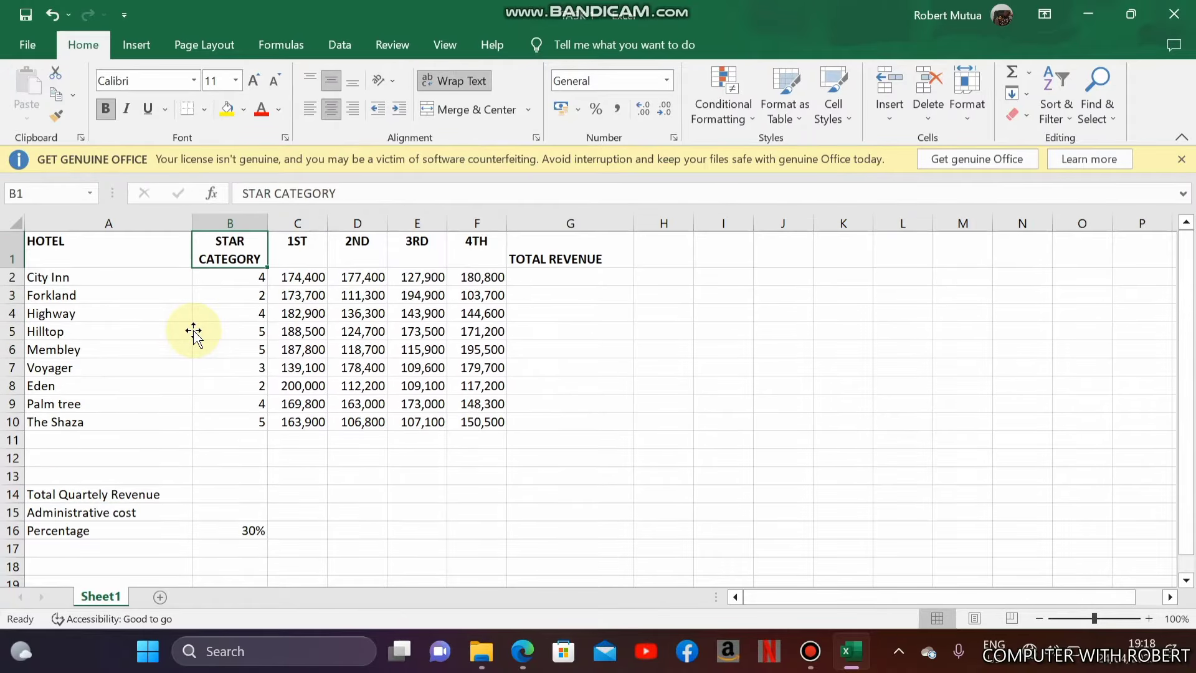
Switch to the exam paper, maximize it, and read the tasks below Figure 1, starting with part (b).
left_click(522, 651)
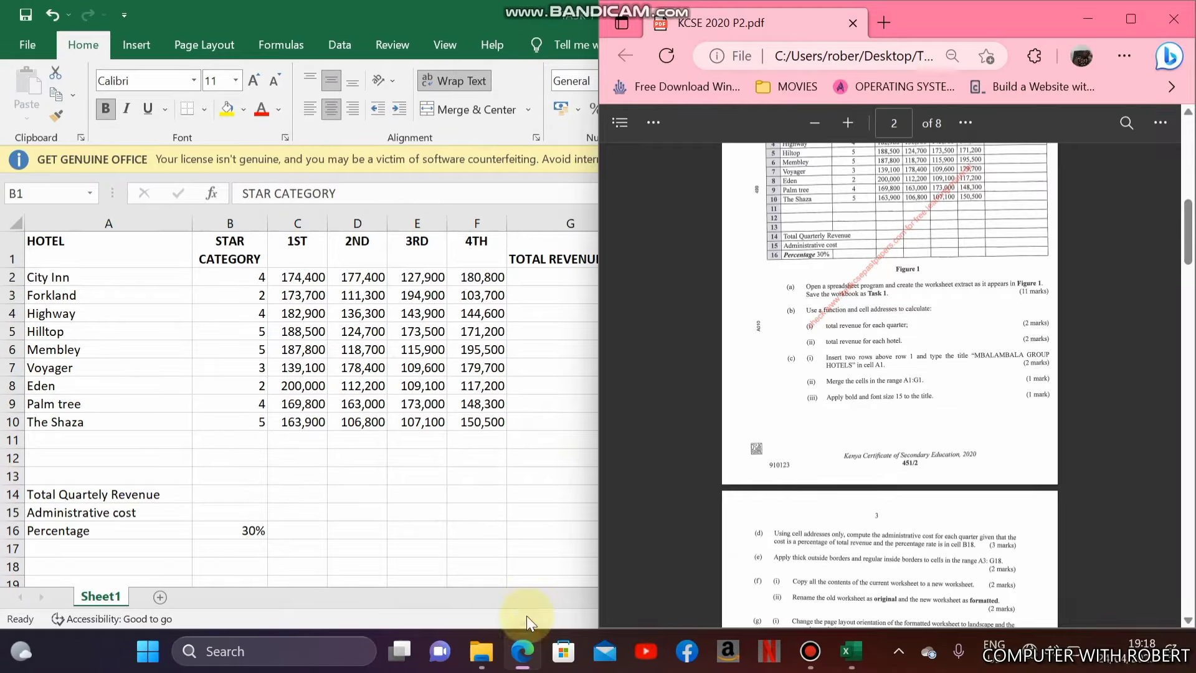
left_click(1131, 19)
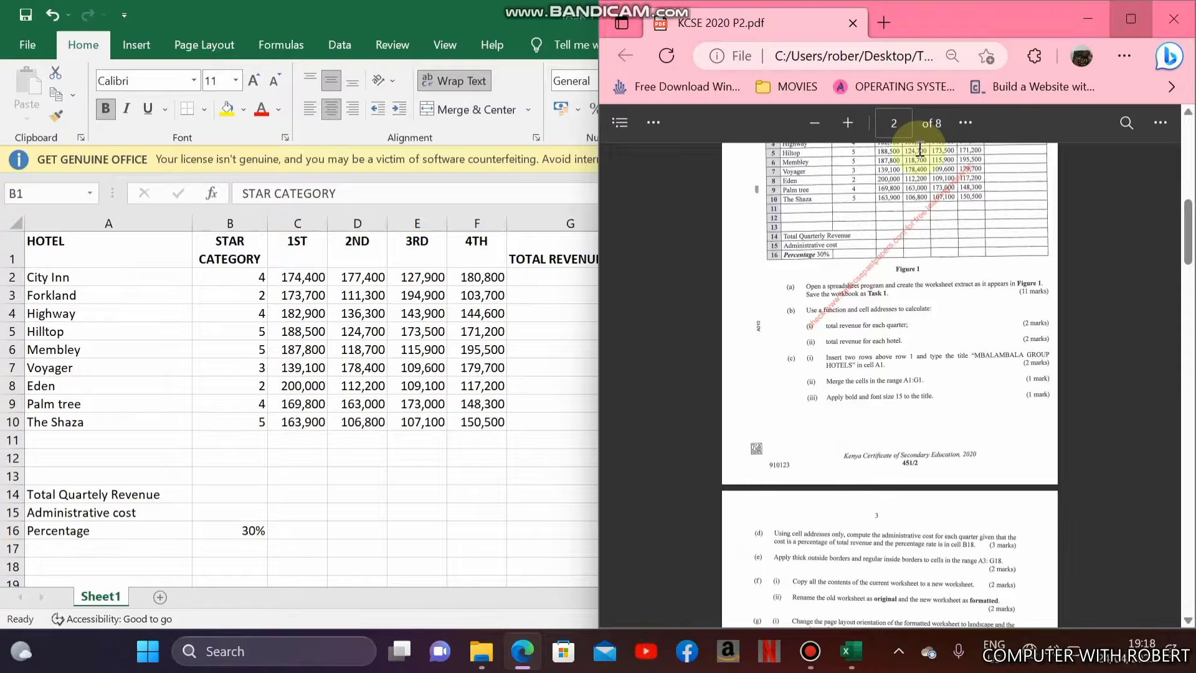
scroll(645, 276, "up", 5)
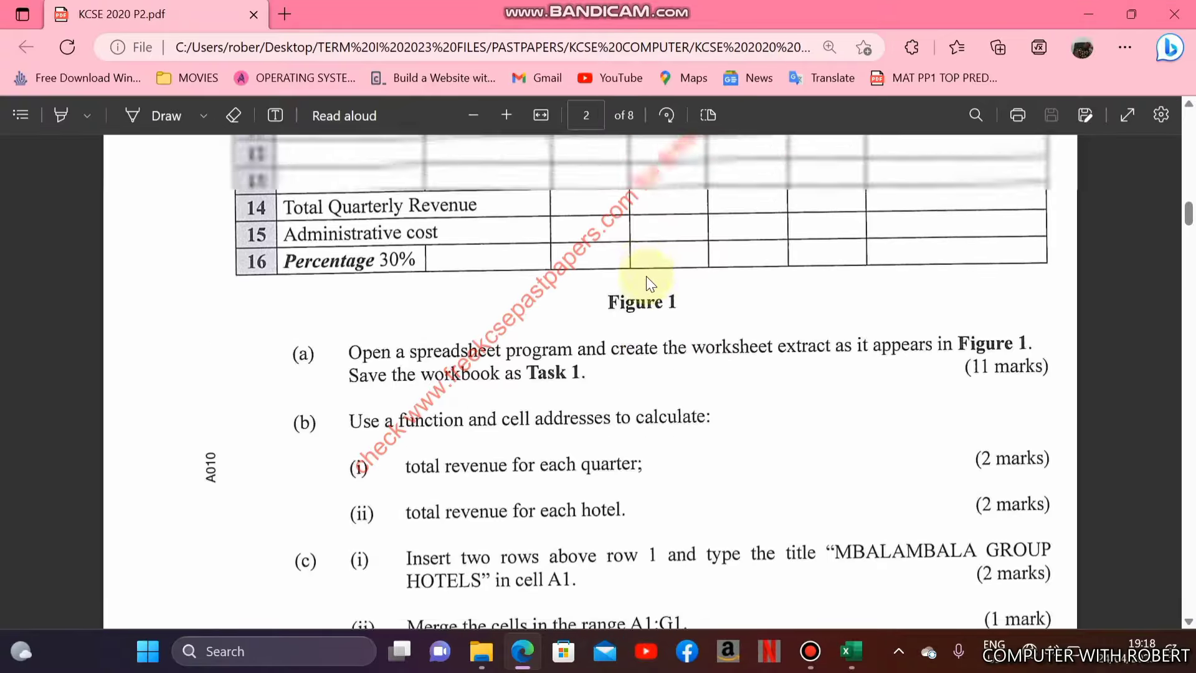
scroll(489, 355, "down", 1)
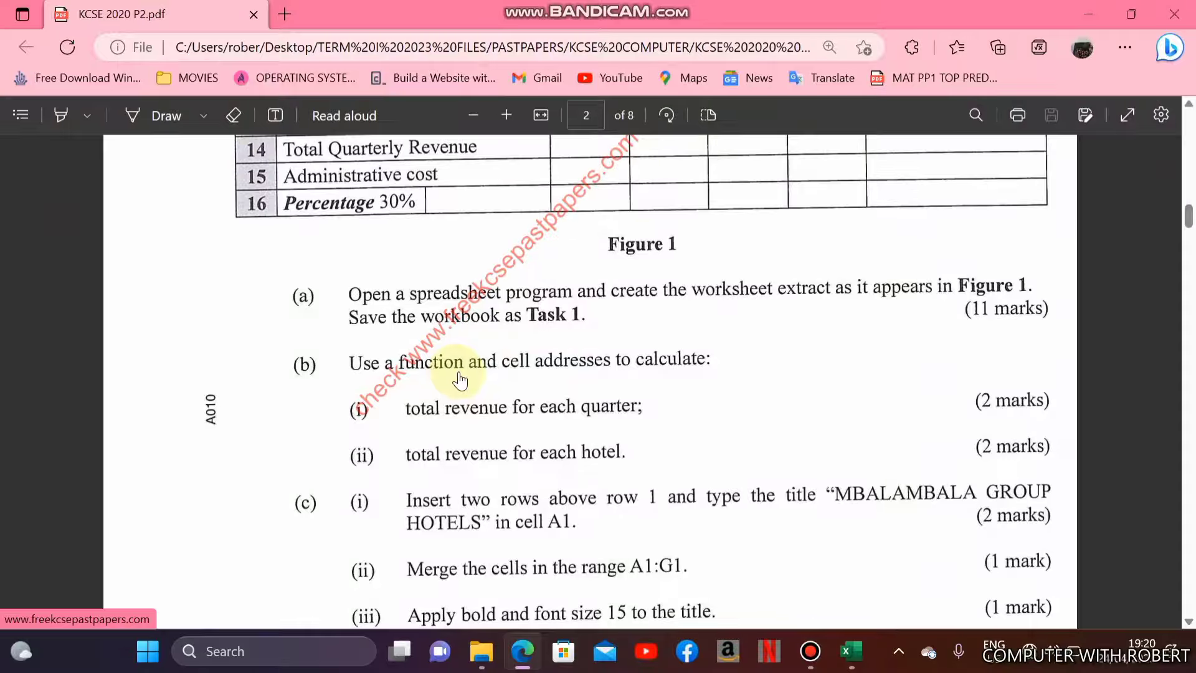
Minimize the file manager, review the quarterly revenue row of Figure 1 in the exam paper, and switch to the Excel workbook.
key("alt+Tab")
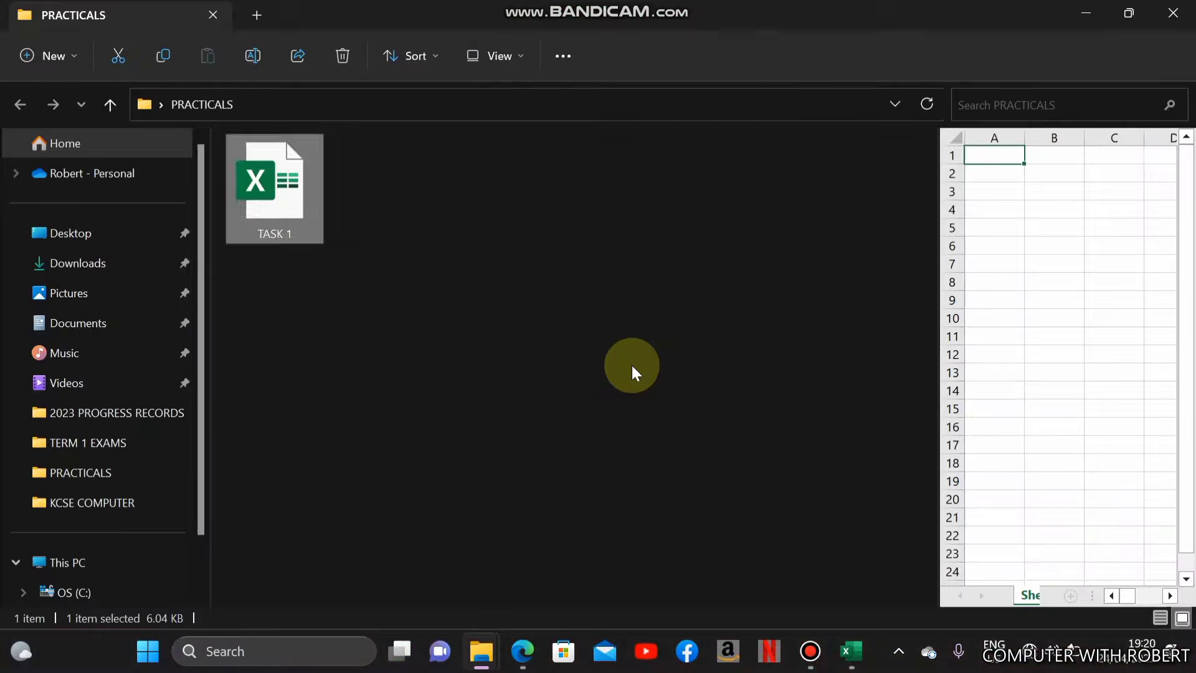
left_click(1087, 12)
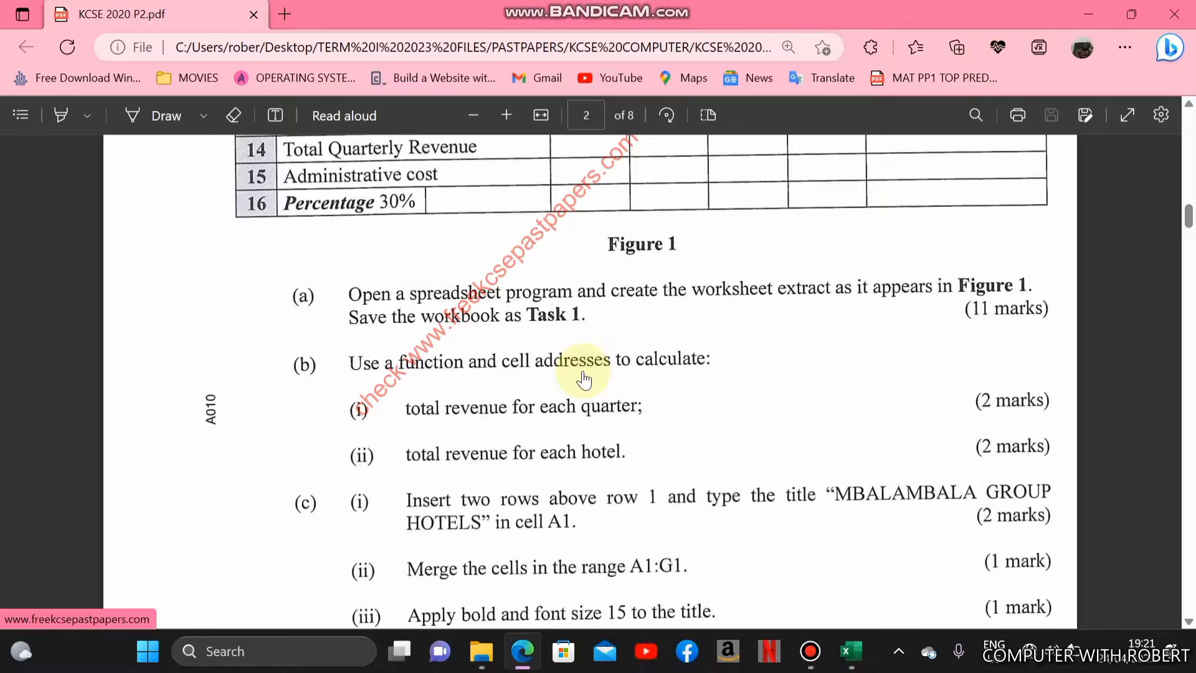
scroll(585, 417, "up", 6)
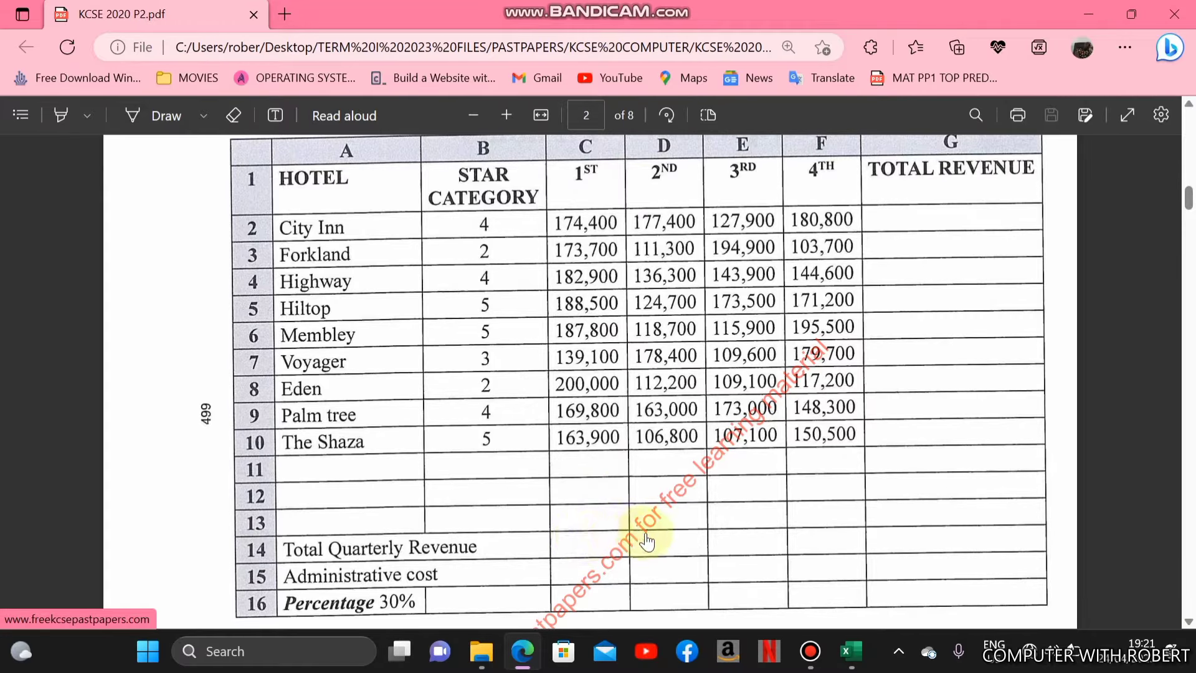
left_click(851, 652)
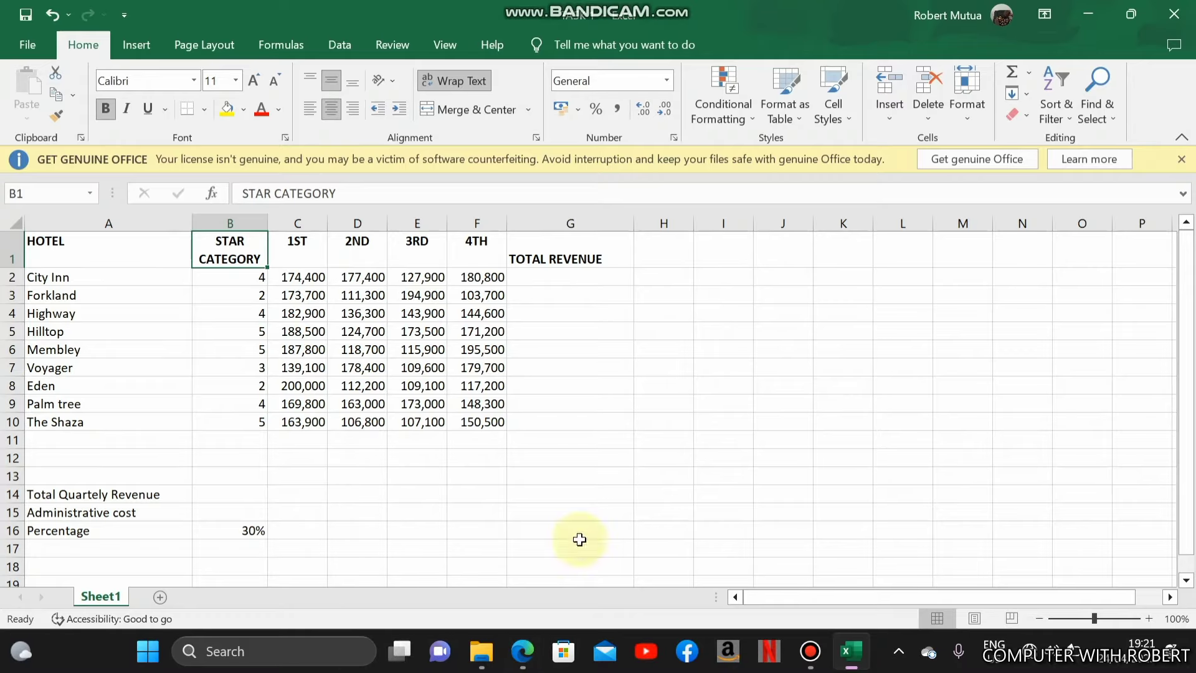
Select C14 for the first-quarter total, recheck part (b) in the exam paper, and return to the worksheet.
left_click(305, 498)
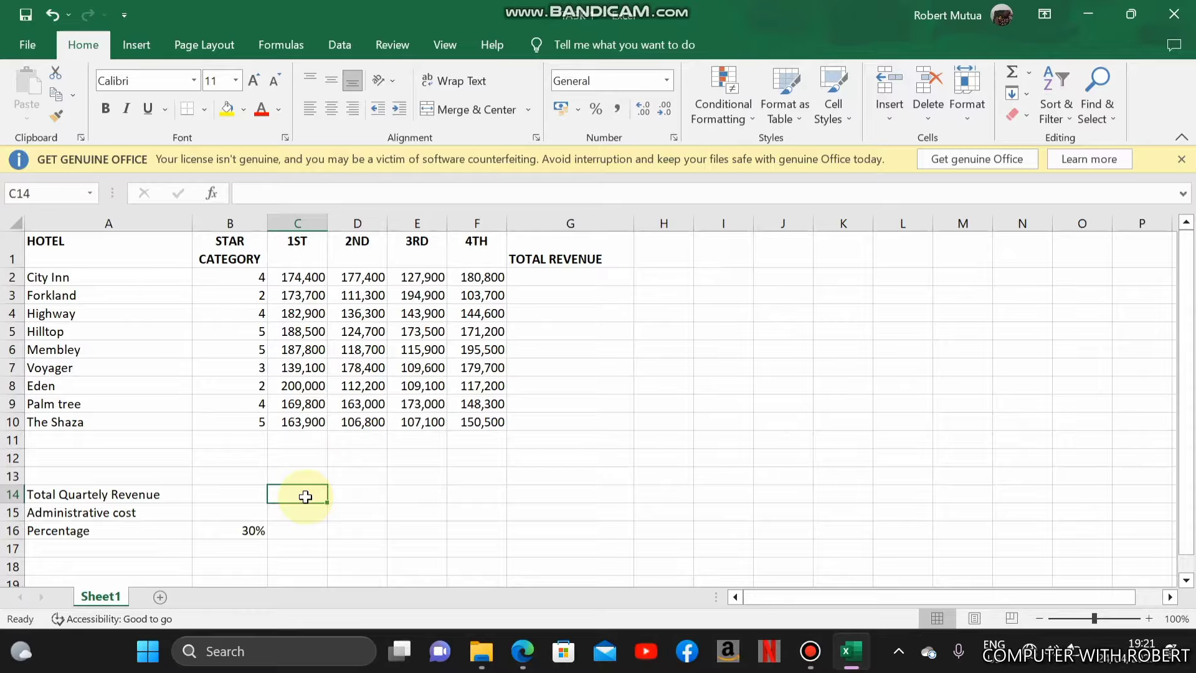
left_click(522, 660)
left_click(522, 661)
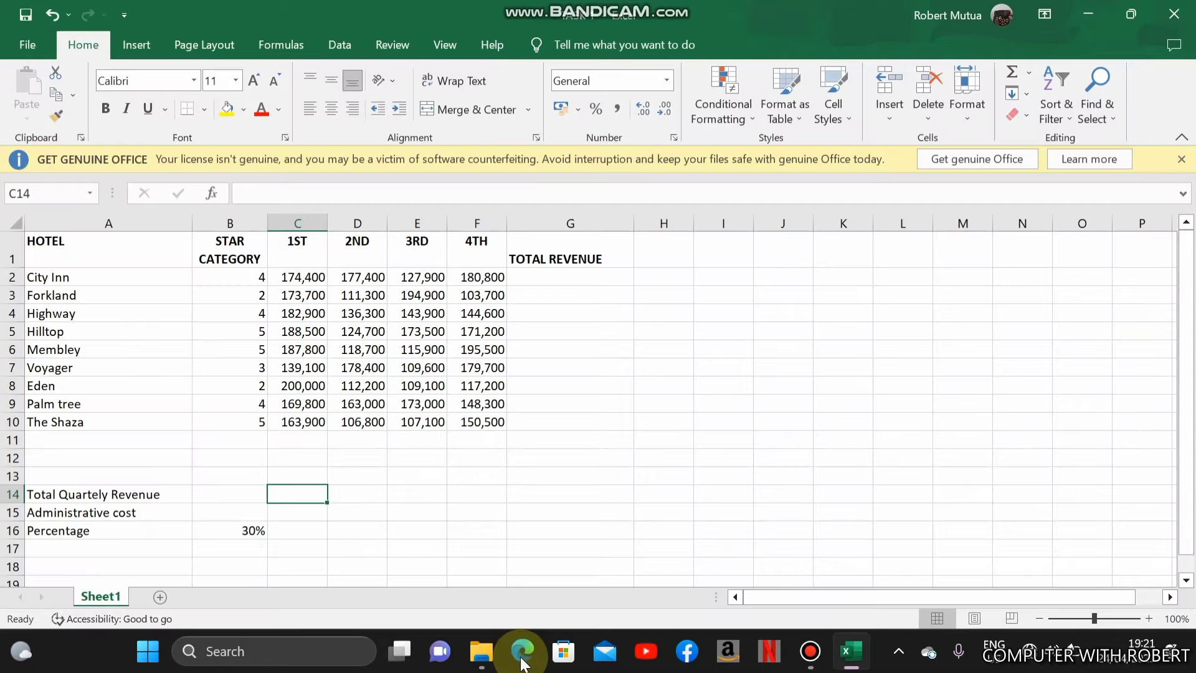
left_click(522, 661)
scroll(522, 664, "down", 1)
scroll(522, 664, "down", 5)
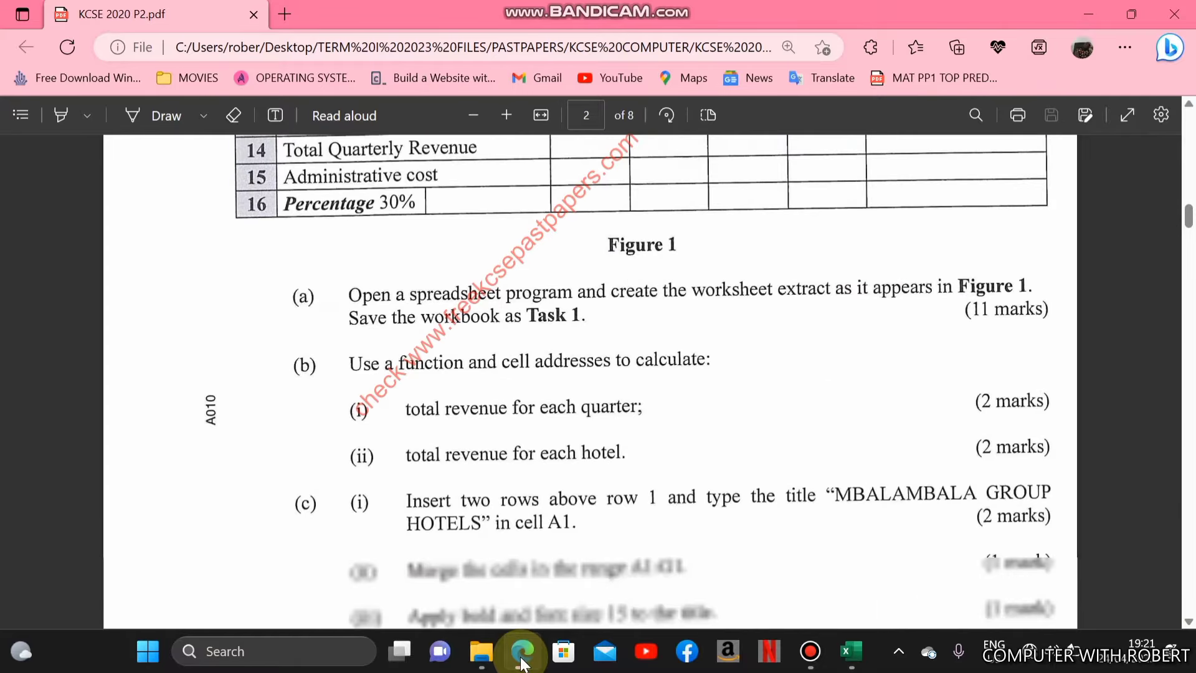
left_click(522, 661)
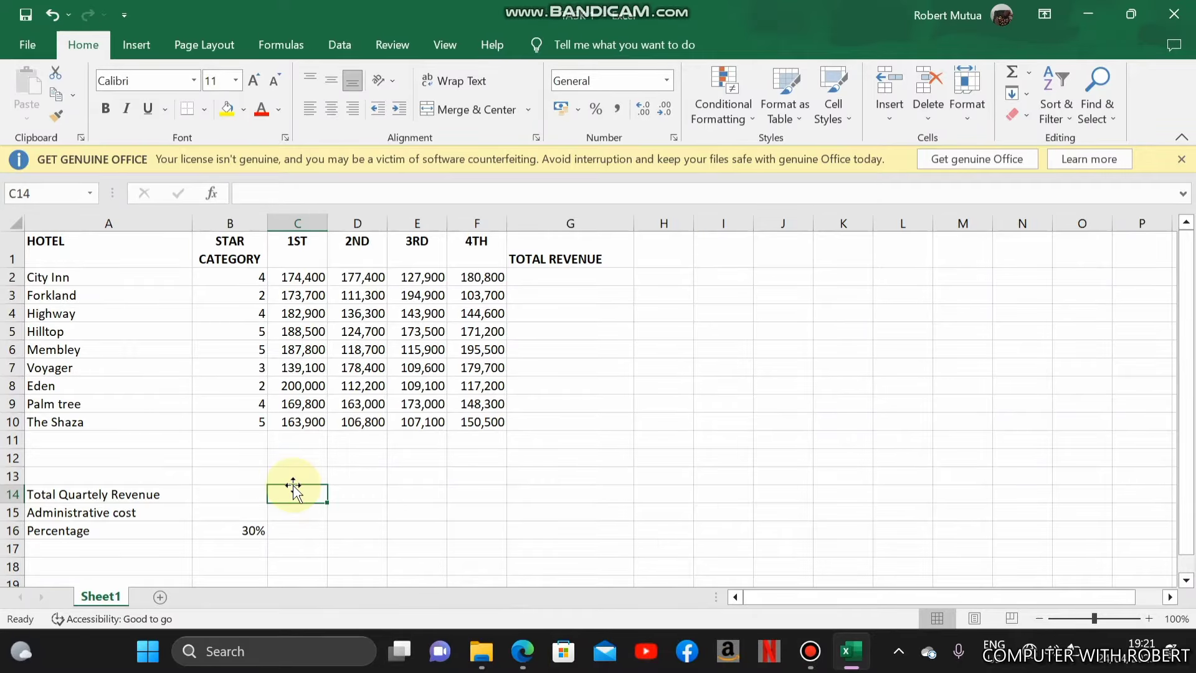
Calculate the first-quarter total revenue in C14 with the formula =sum(C2:C10).
scroll(292, 486, "up", 5)
type("=")
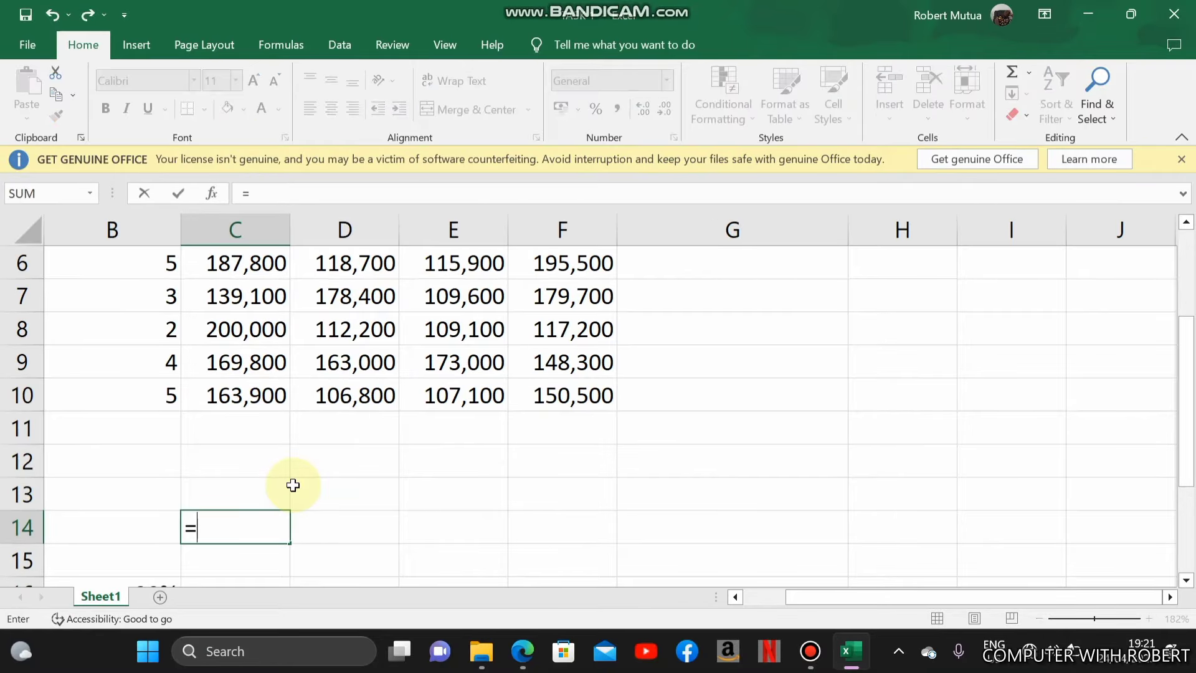
type("sum")
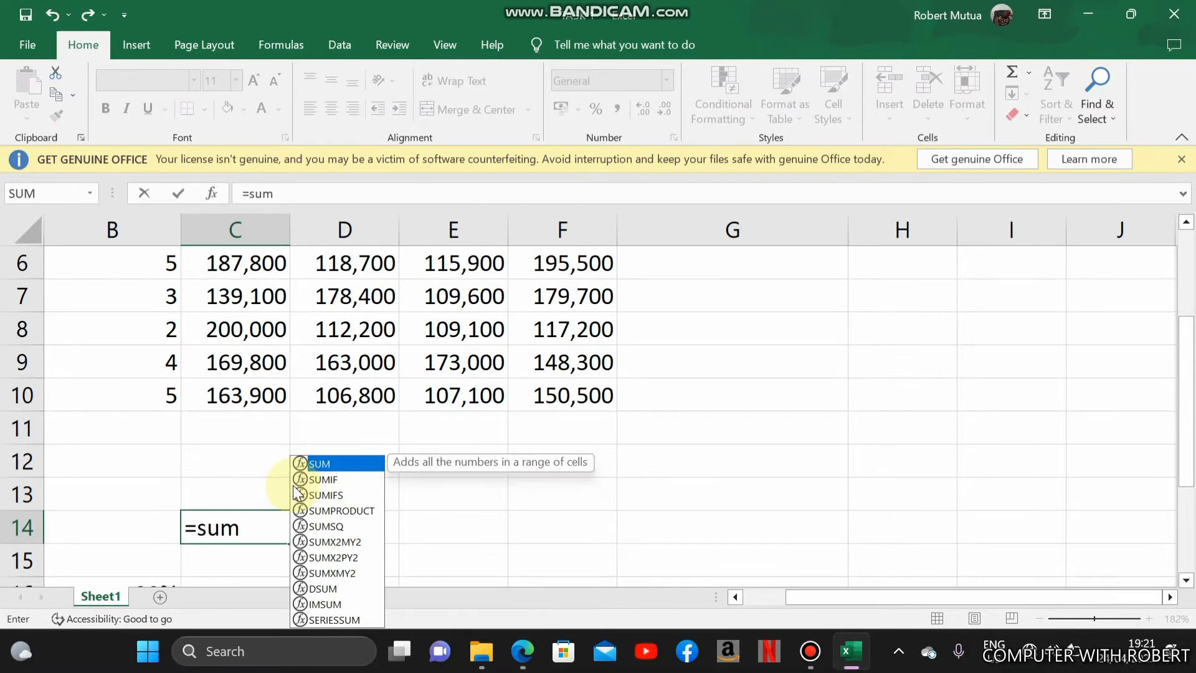
type("(")
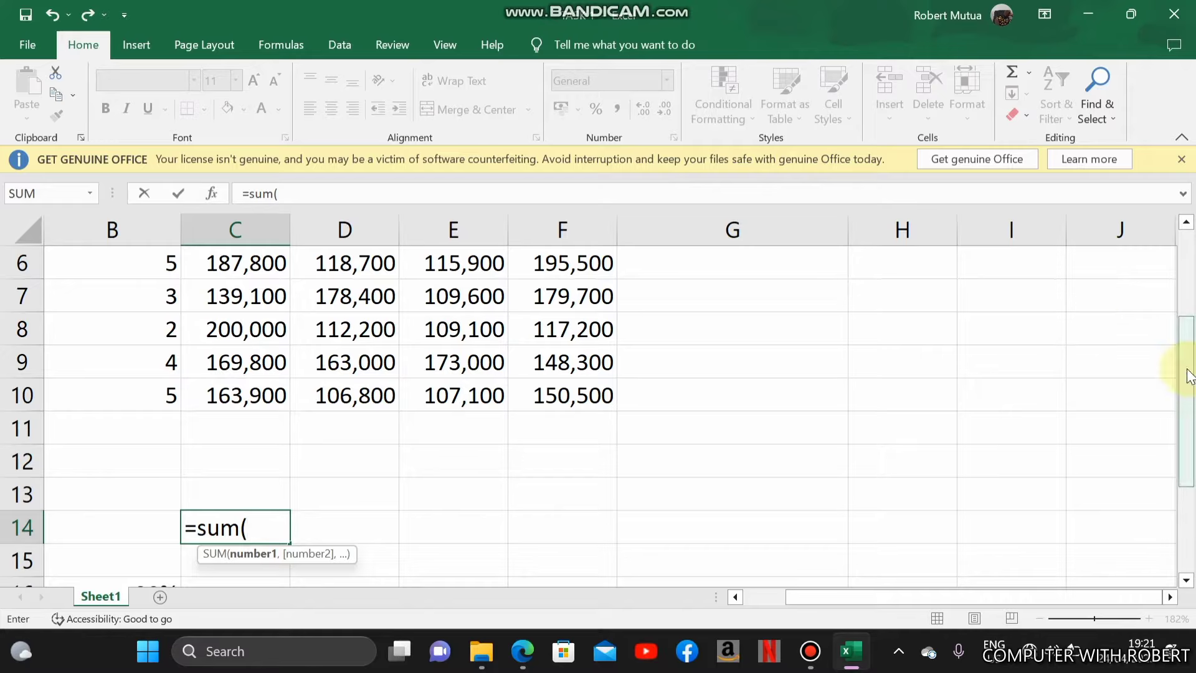
left_click_drag(1189, 373, 1183, 265)
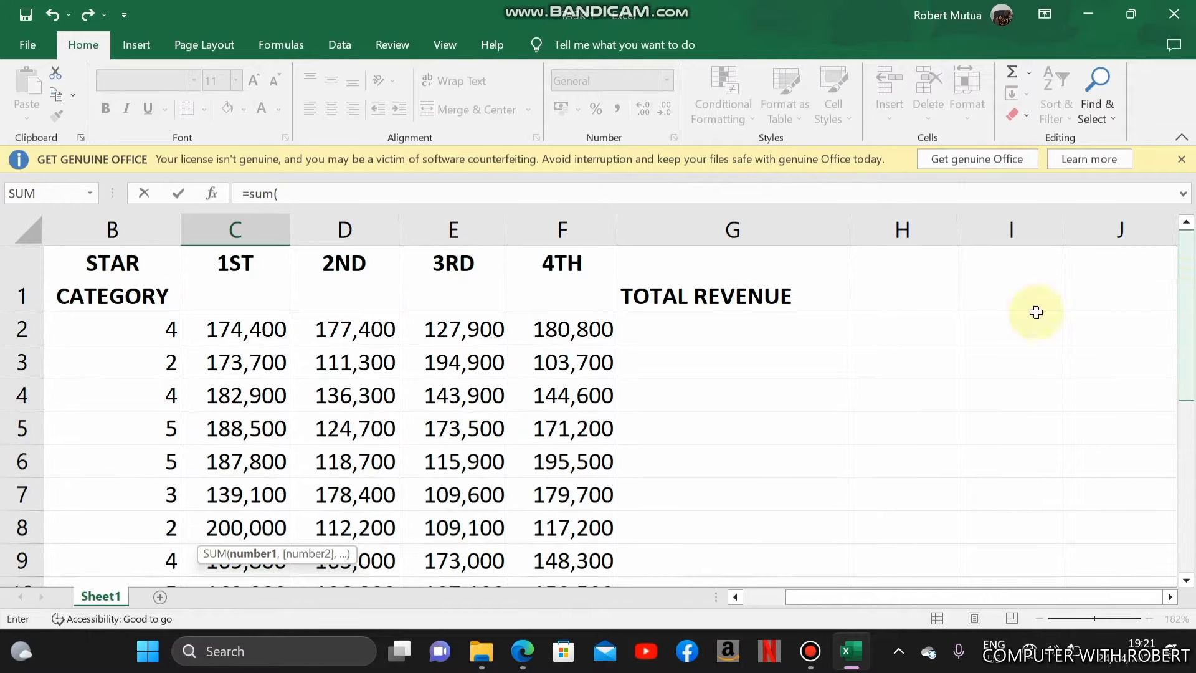
left_click_drag(271, 322, 242, 524)
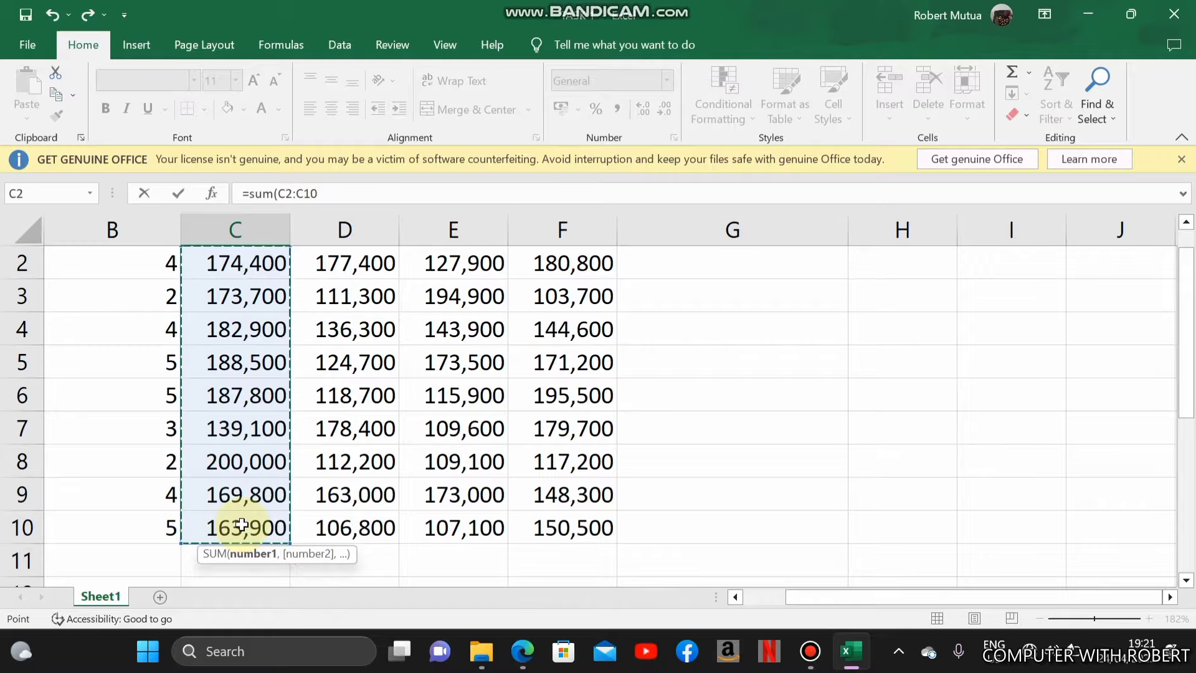
type(")")
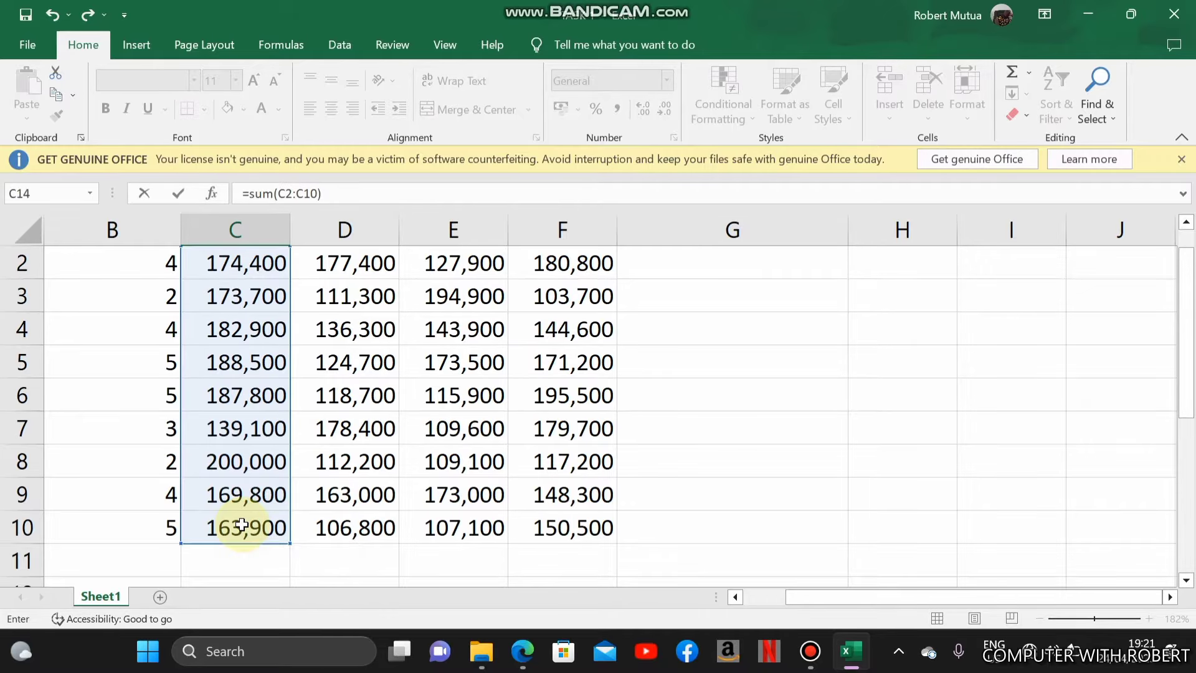
left_click_drag(1183, 384, 1190, 495)
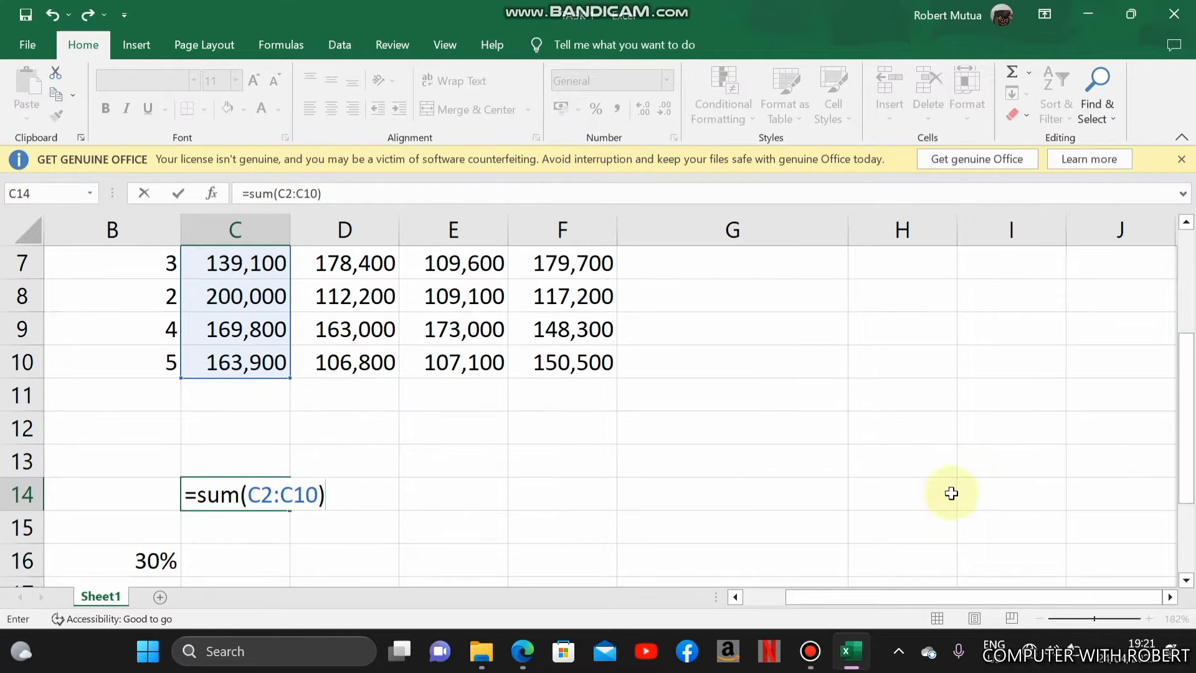
key("Return")
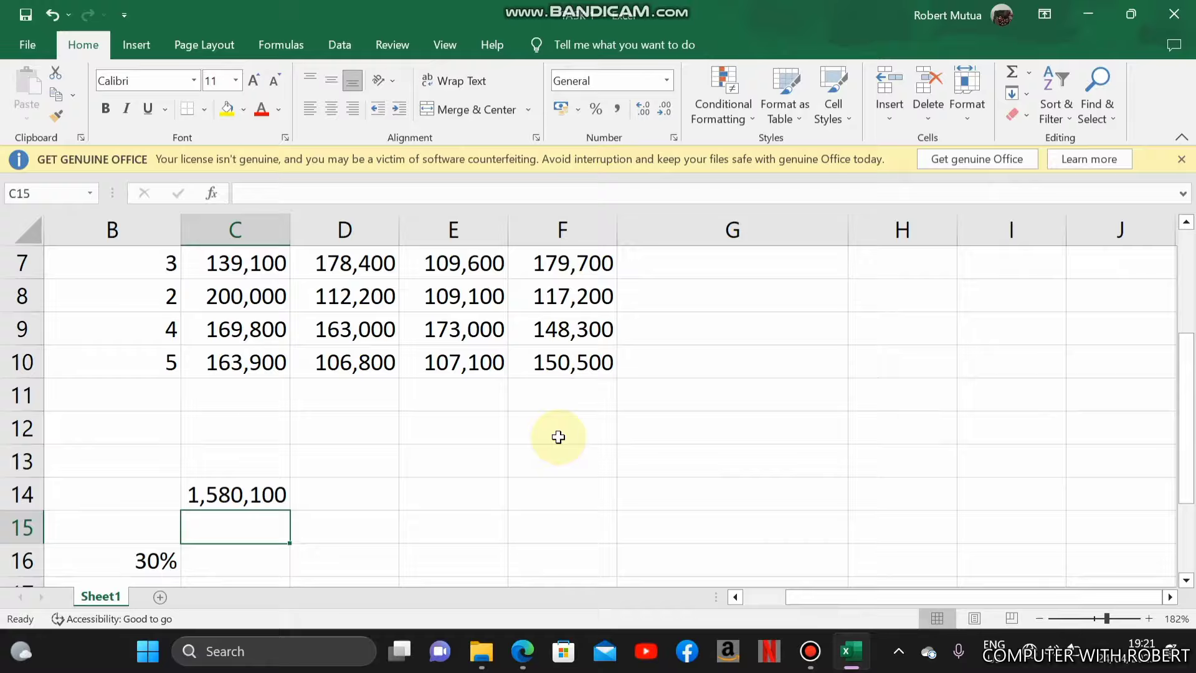
Copy the total formula from C14 across to F14 for the remaining quarters, then deselect the range.
left_click(260, 484)
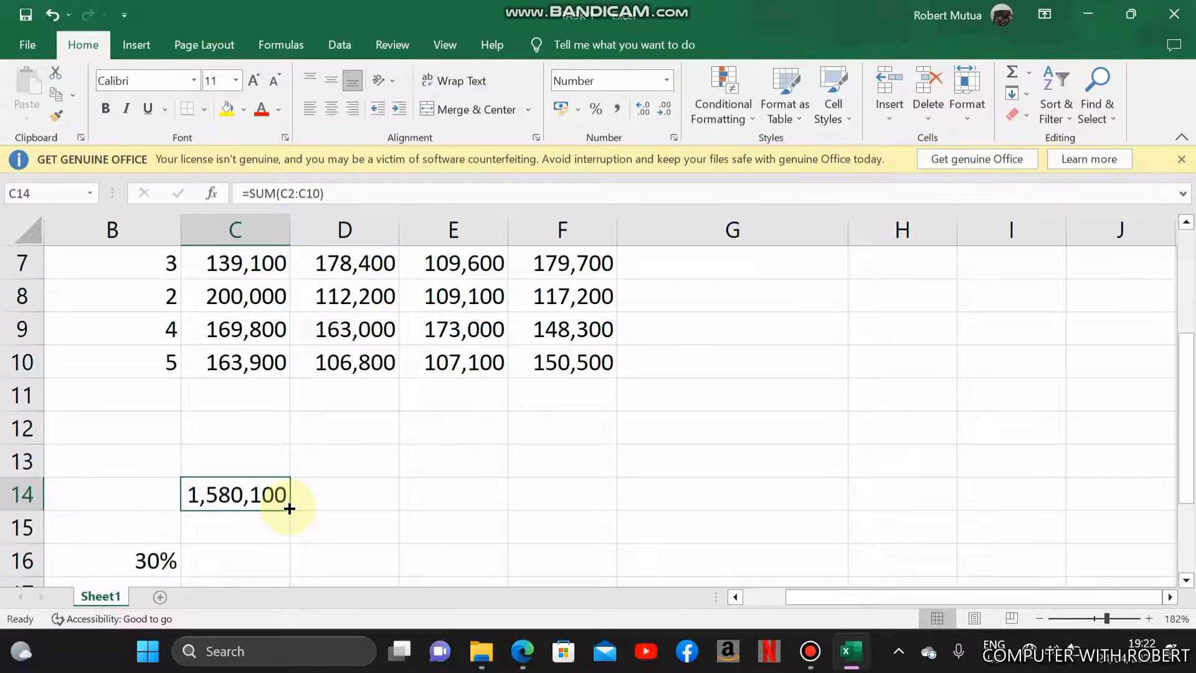
left_click_drag(289, 508, 588, 504)
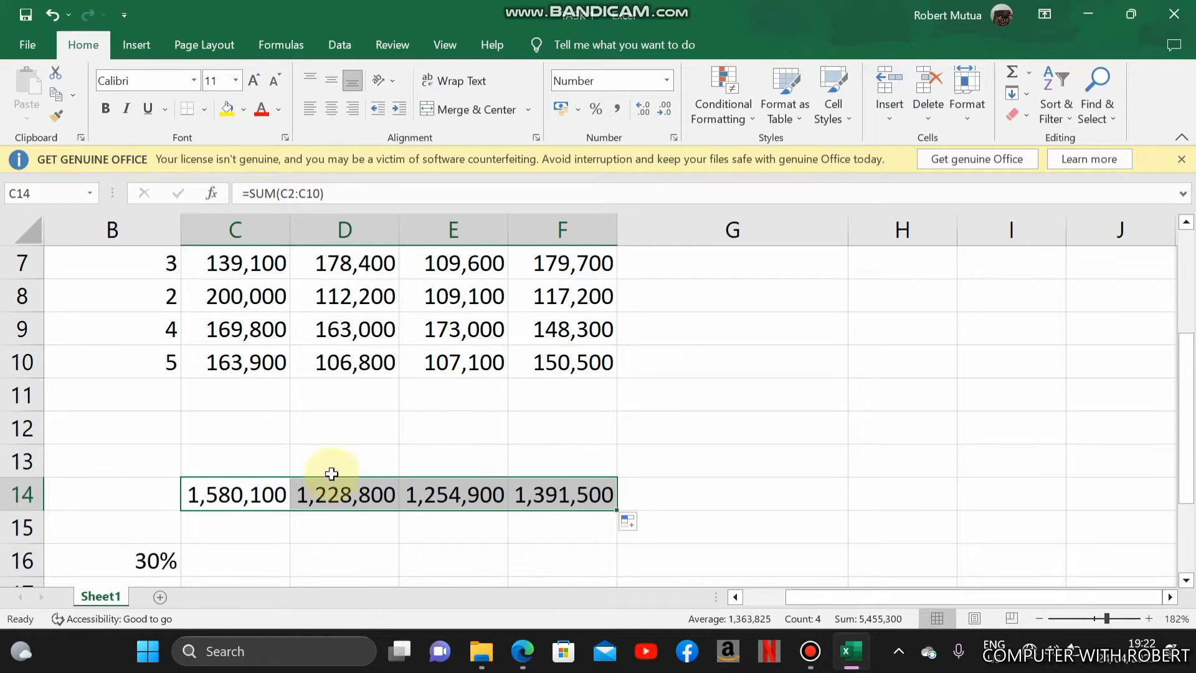
scroll(483, 460, "down", 5, "ctrl")
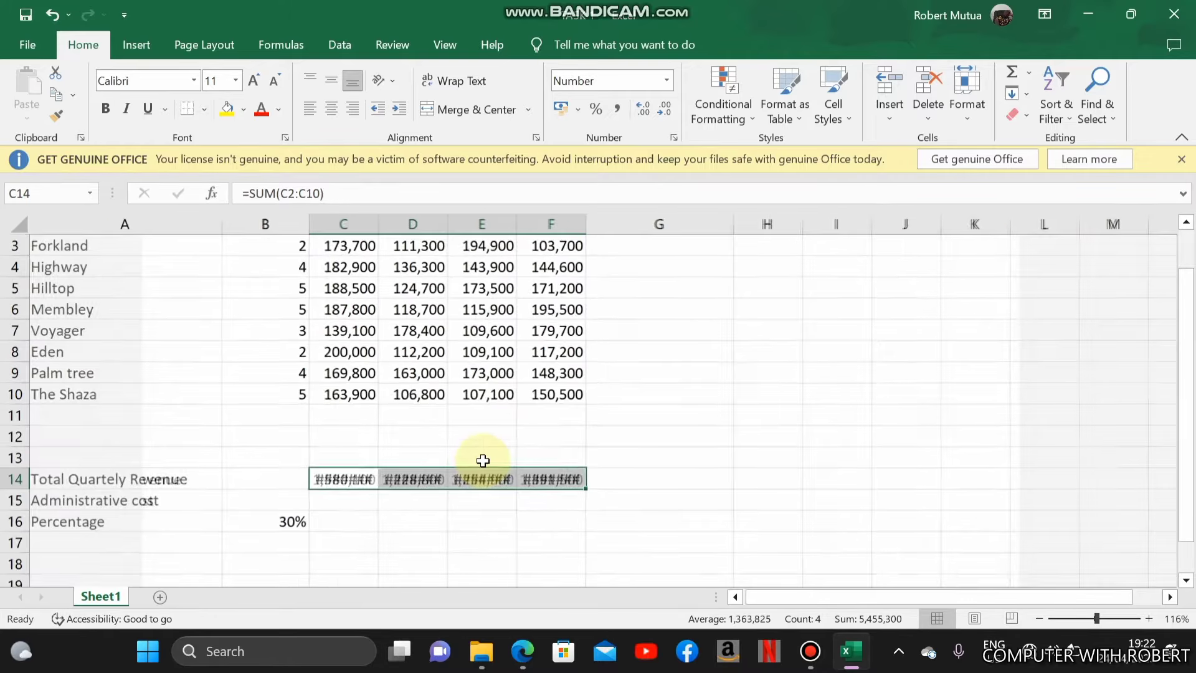
scroll(483, 461, "down", 3, "ctrl")
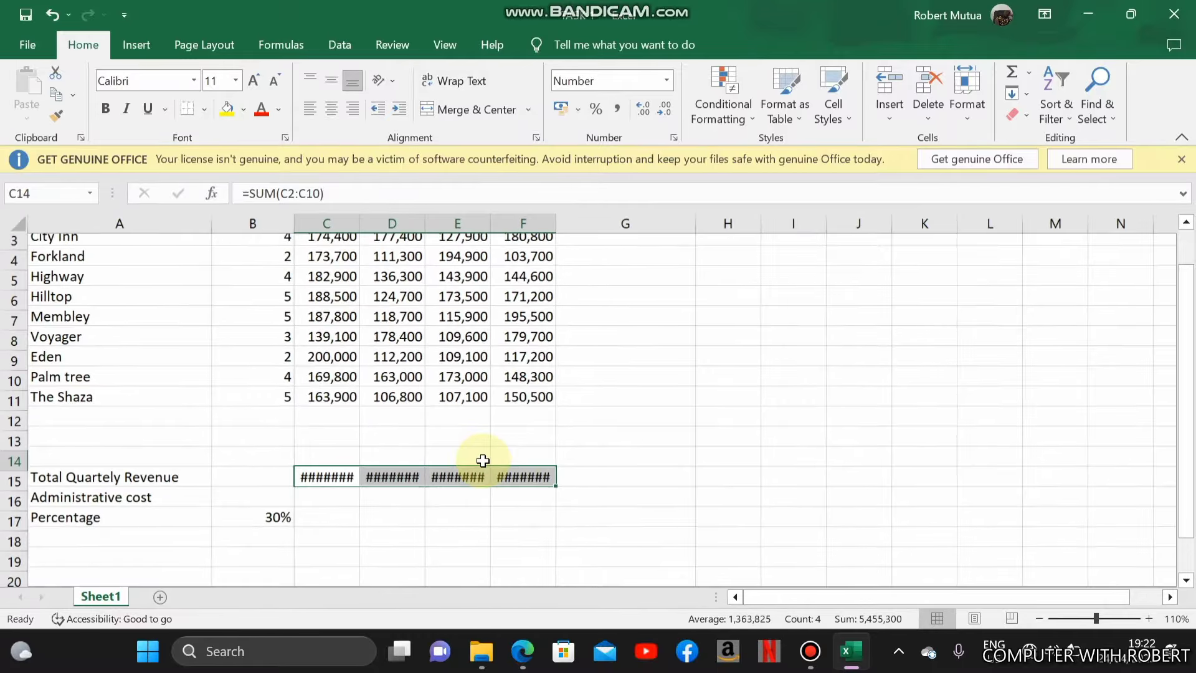
left_click(377, 438)
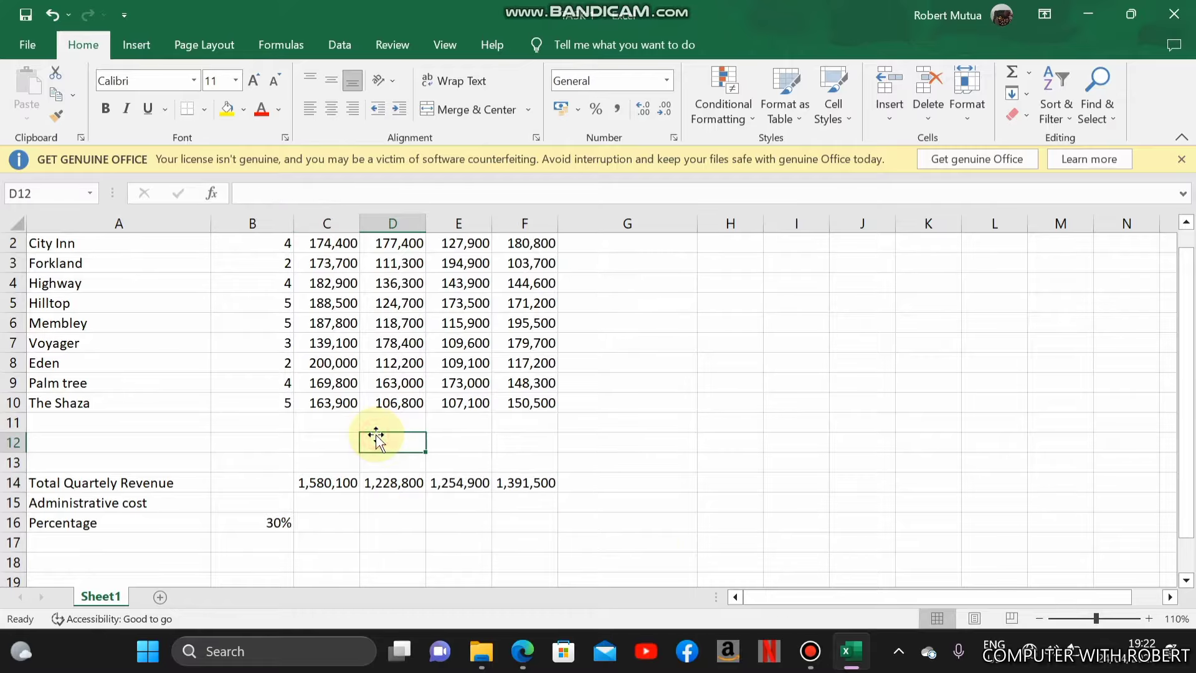
Switch to the exam paper and examine task (b)(ii) and the TOTAL REVENUE column of Figure 1.
left_click(522, 651)
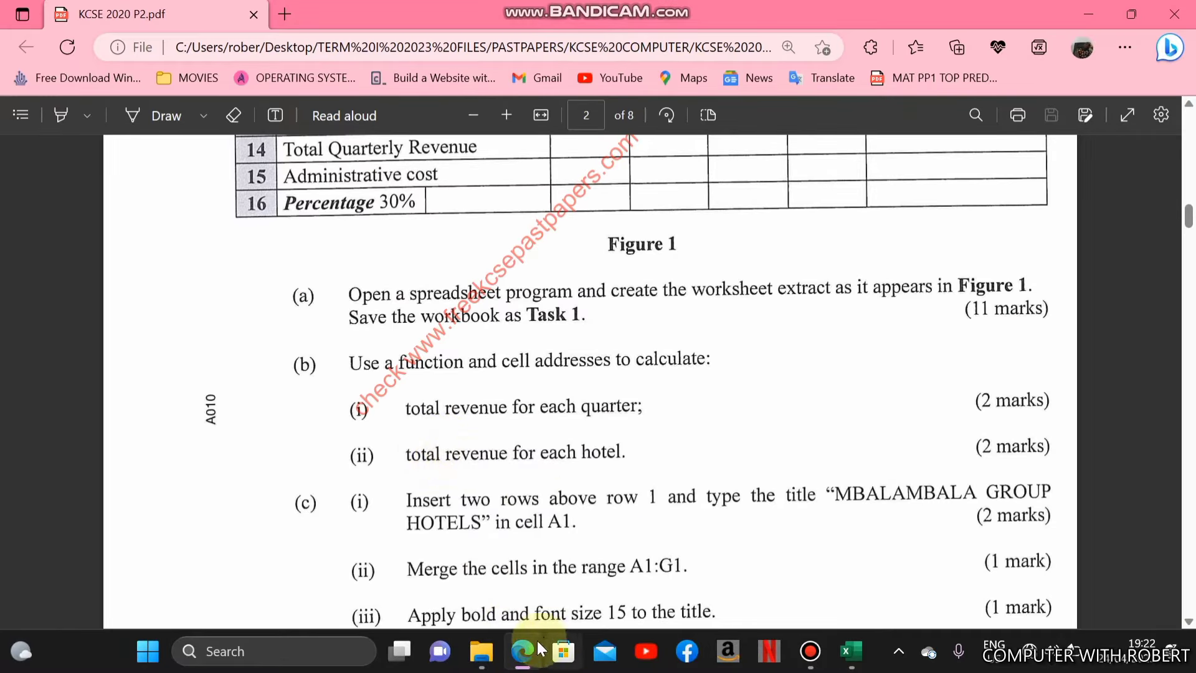
left_click(523, 654)
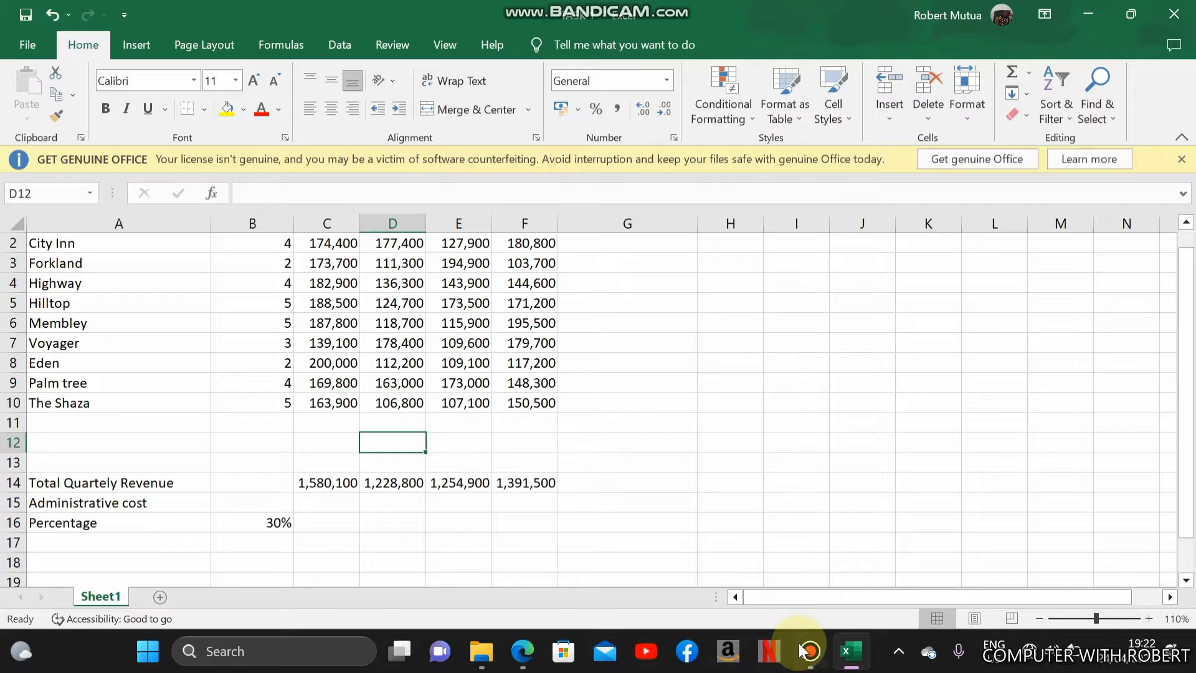
left_click(522, 651)
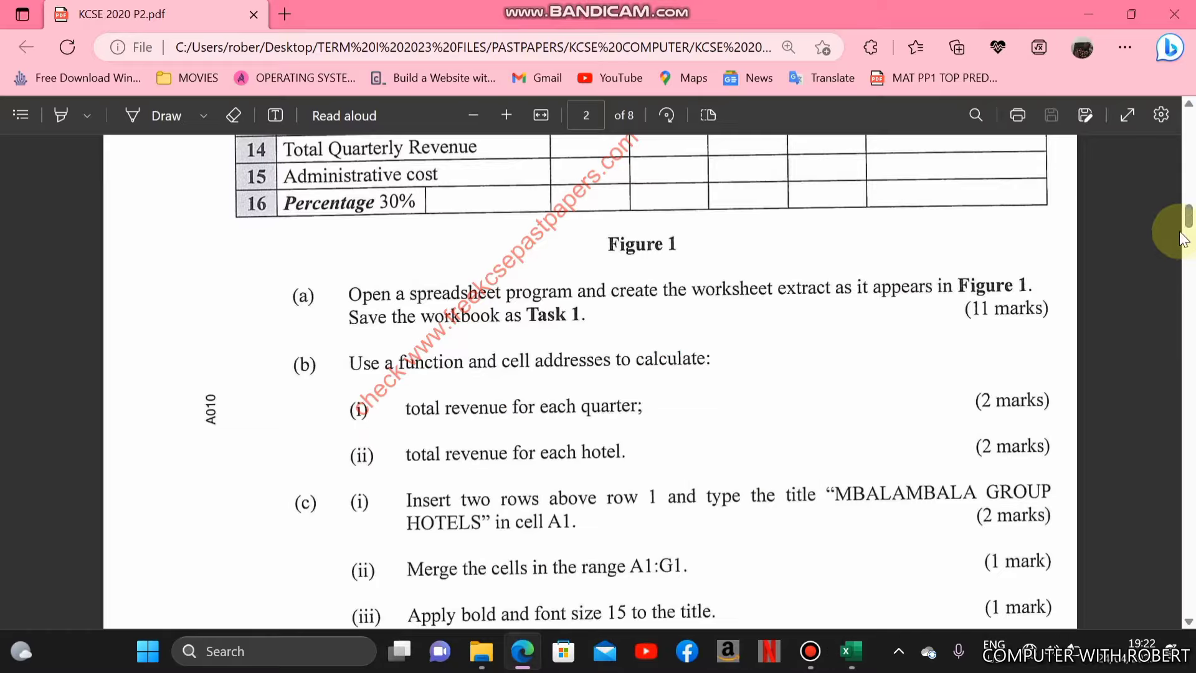
mouse_move(1190, 229)
left_mouse_down()
mouse_move(1189, 187)
mouse_move(1190, 206)
left_mouse_up()
scroll(945, 306, "down", 2)
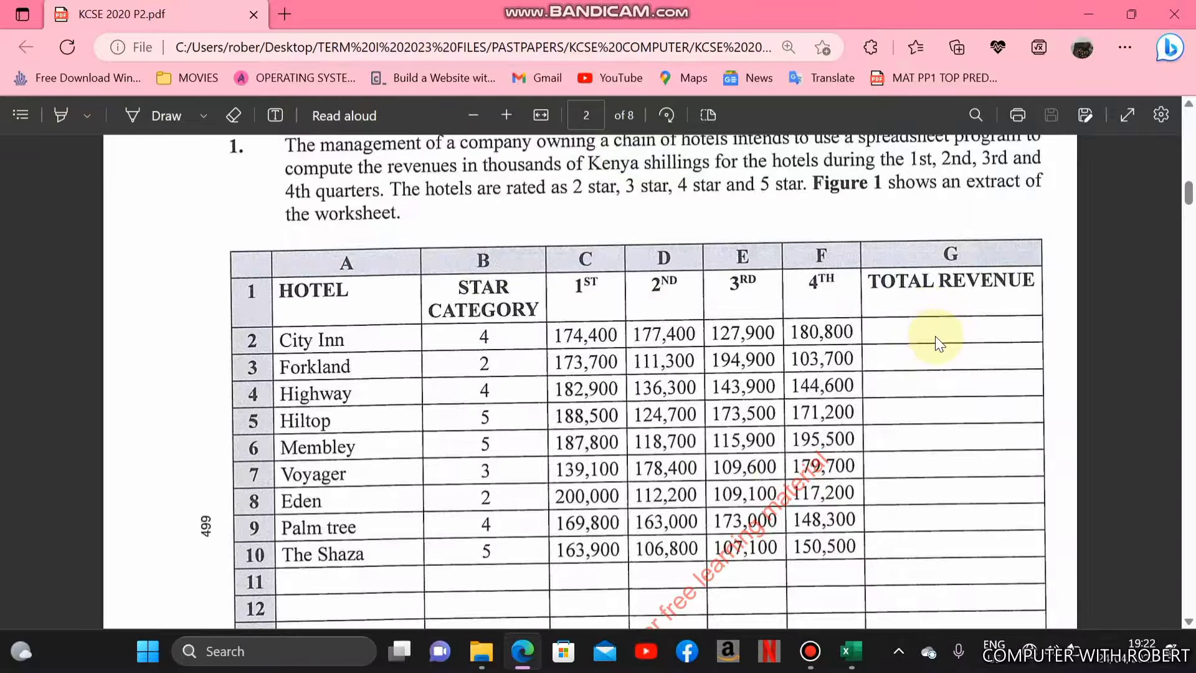
Return to the Excel workbook and go to the top of the TOTAL REVENUE column.
left_click(853, 654)
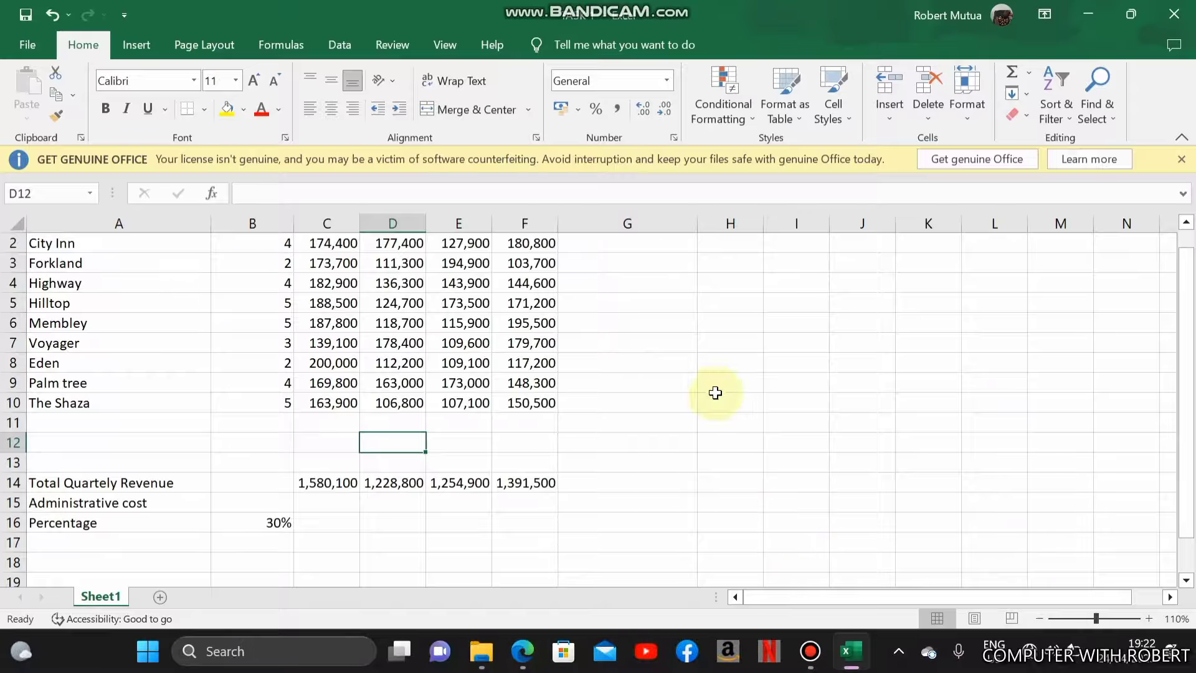
left_click(649, 364)
key("Up")
key("Up")
key("Up")
key("Up")
key("Up")
key("Up")
scroll(652, 363, "up", 1)
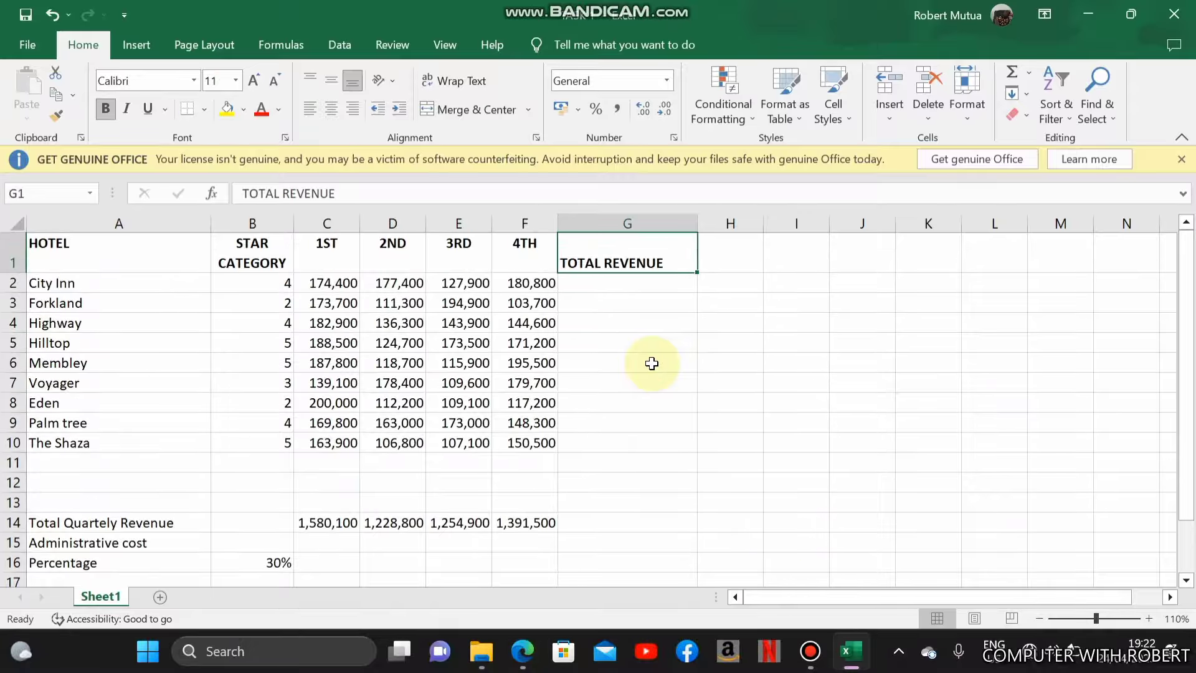
type("=")
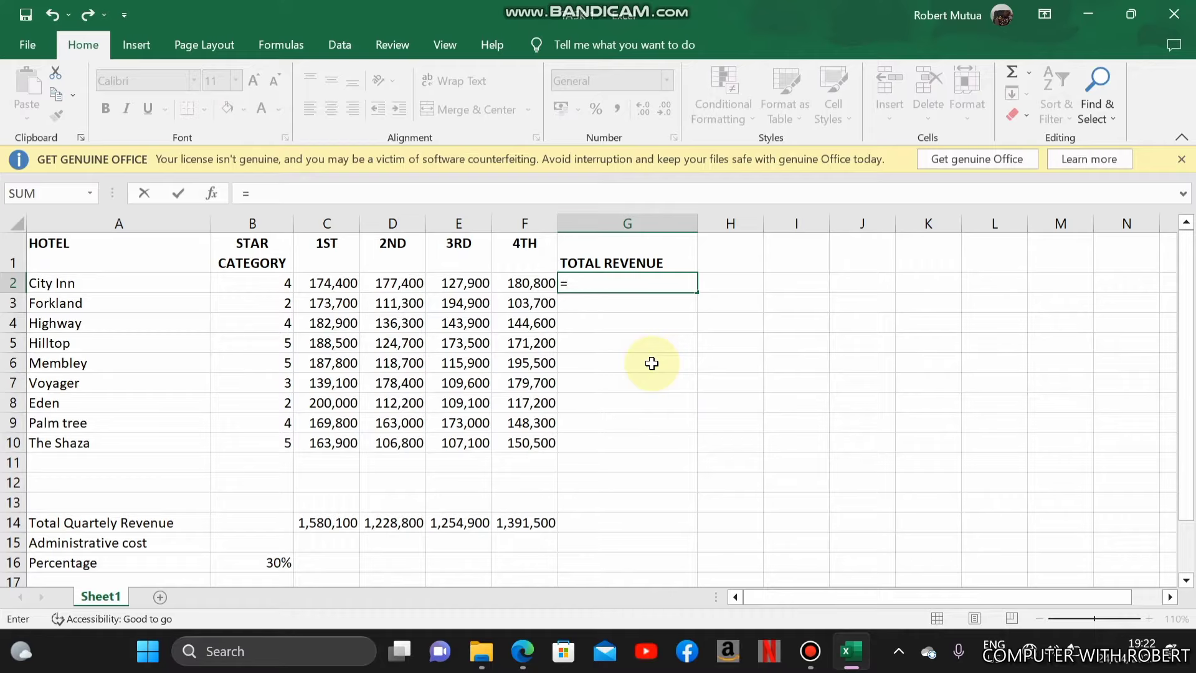
left_click(652, 364)
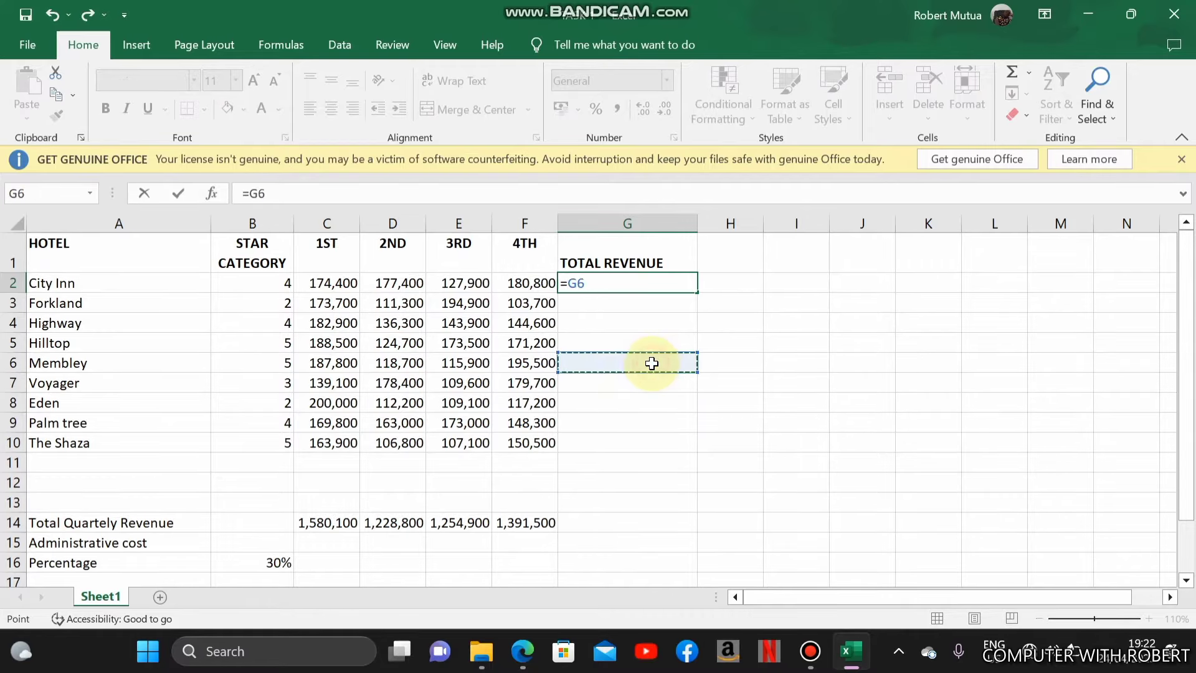
key("Escape")
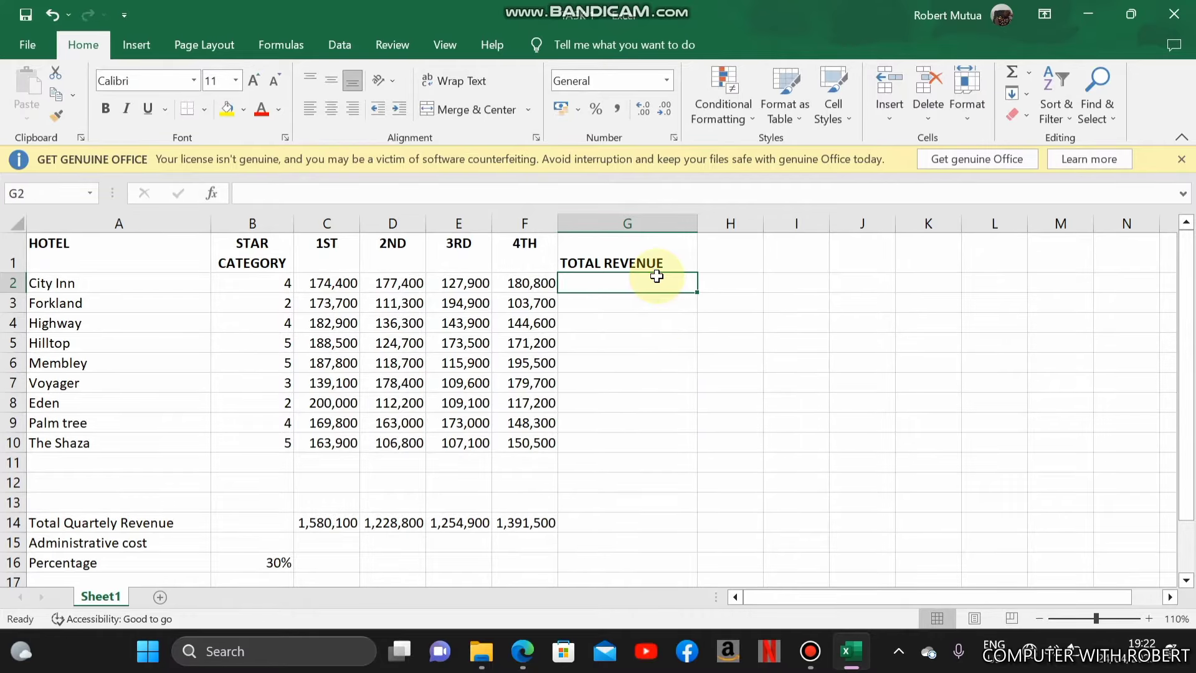
Calculate City Inn's total revenue in G2 with the formula =sum(C2:F2).
scroll(657, 276, "up", 2)
type("=s")
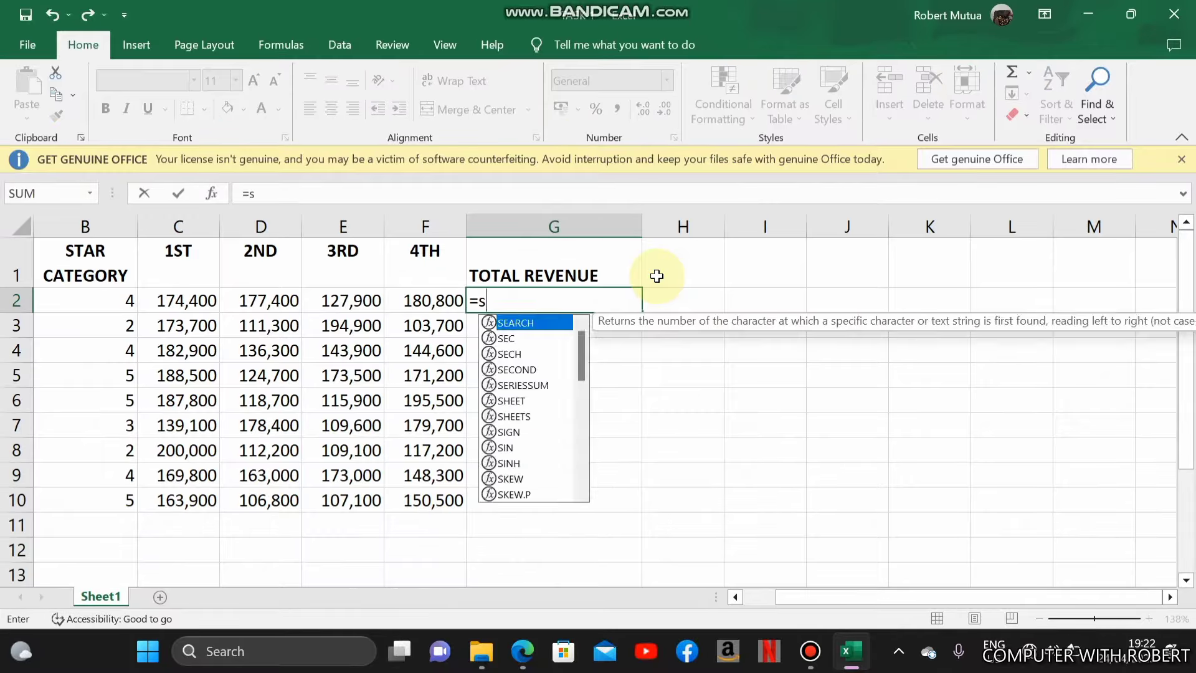
type("um(")
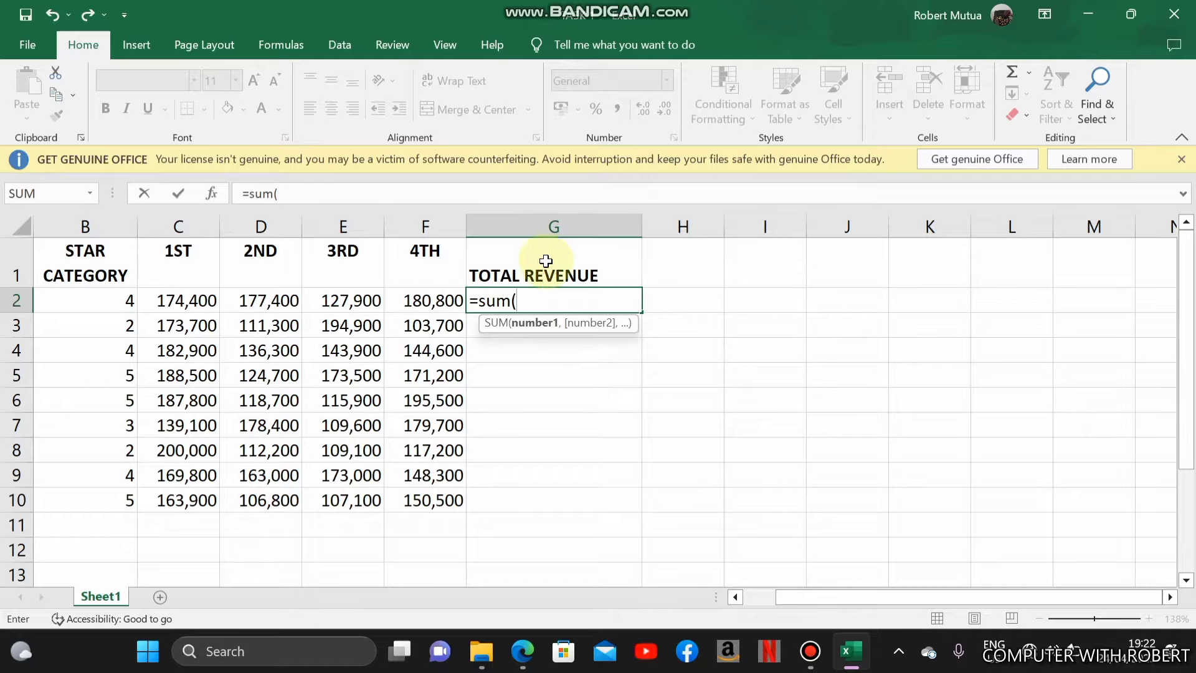
left_click_drag(184, 310, 400, 294)
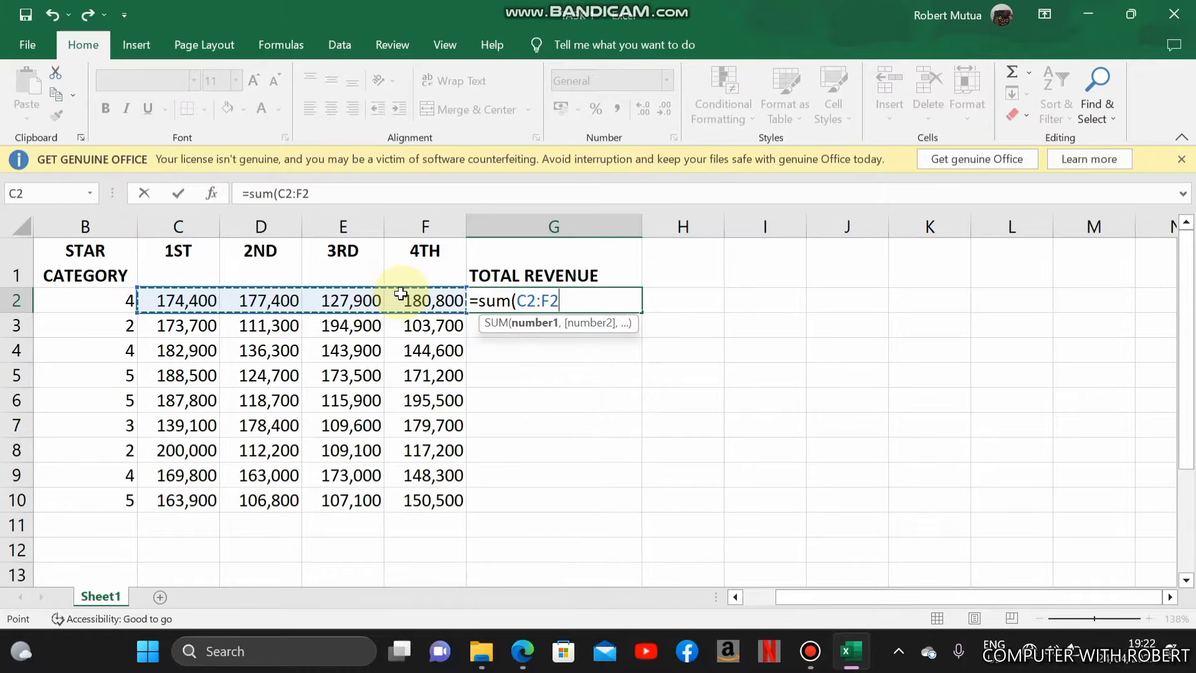
type(")")
key("Return")
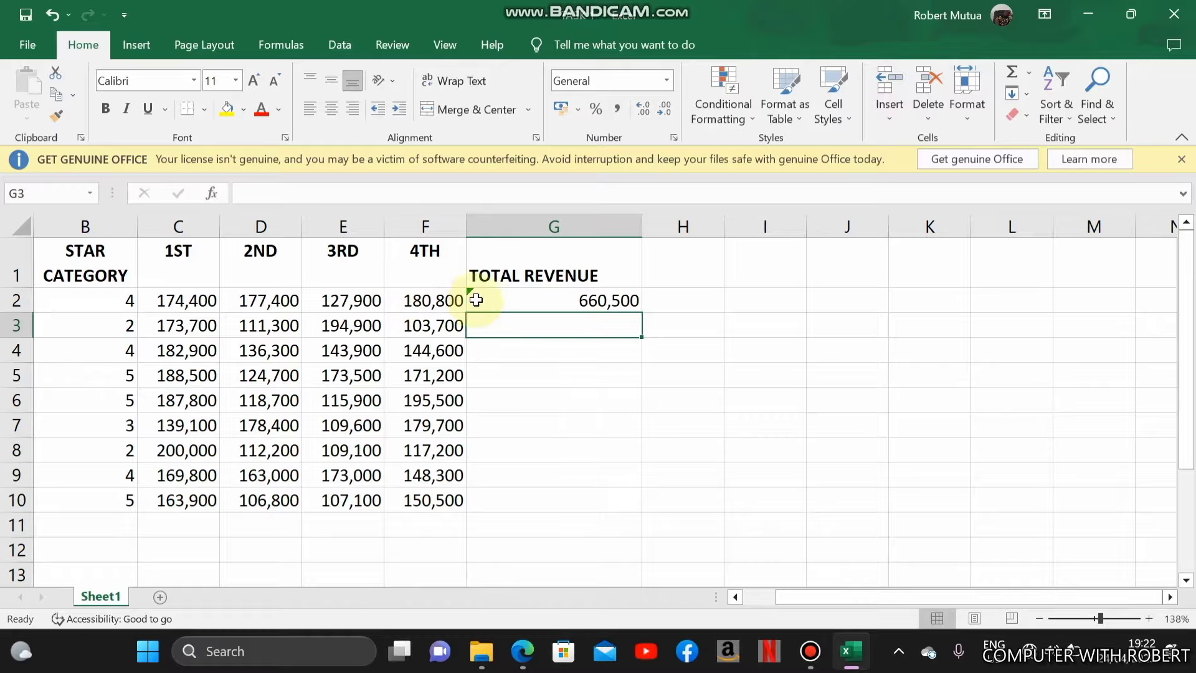
Copy the total formula from G2 down to G10 for the remaining hotels, and deselect the range.
left_click(543, 302)
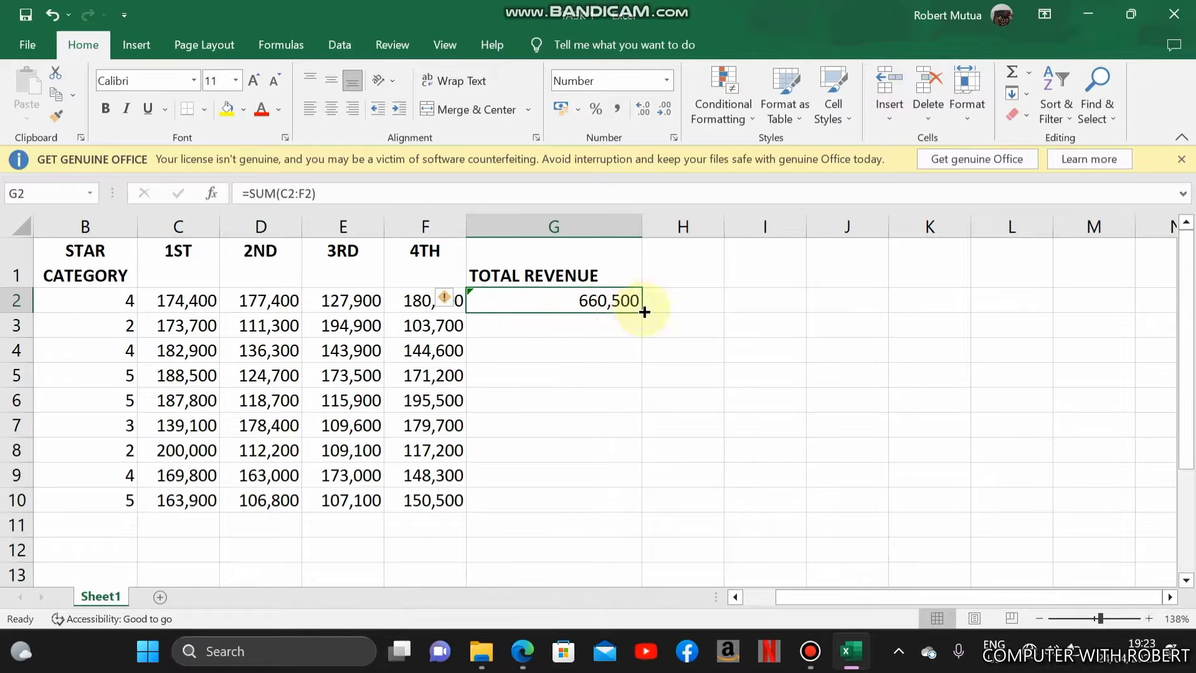
left_click_drag(644, 312, 645, 503)
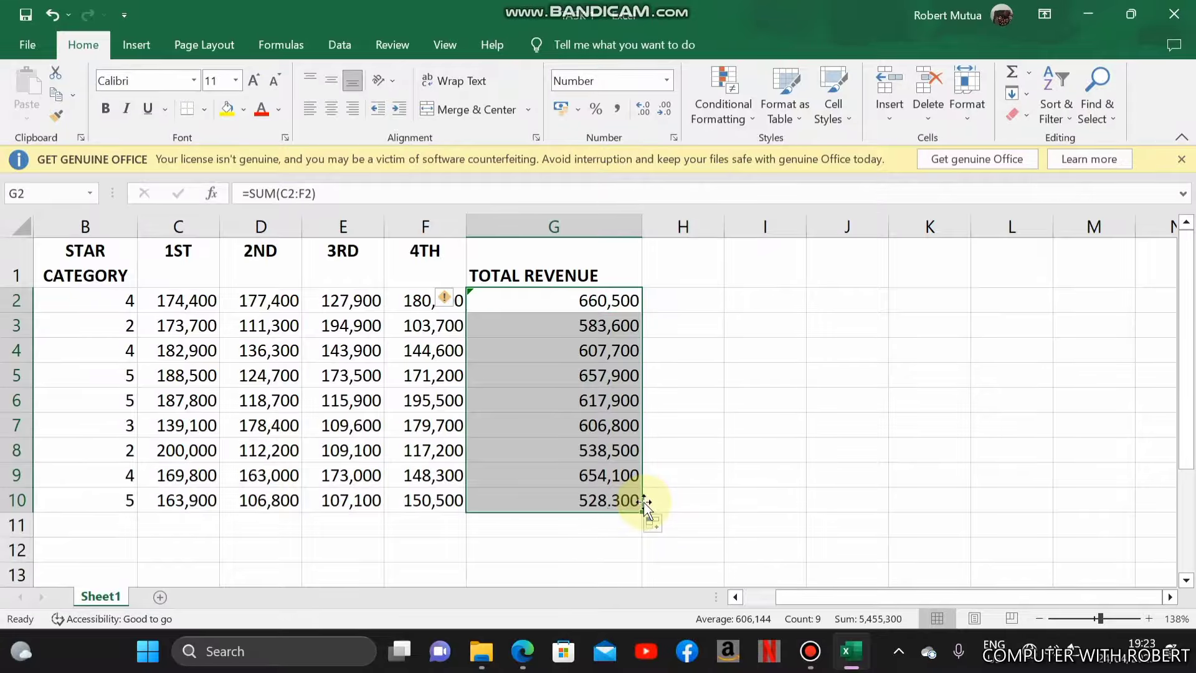
left_click(555, 489)
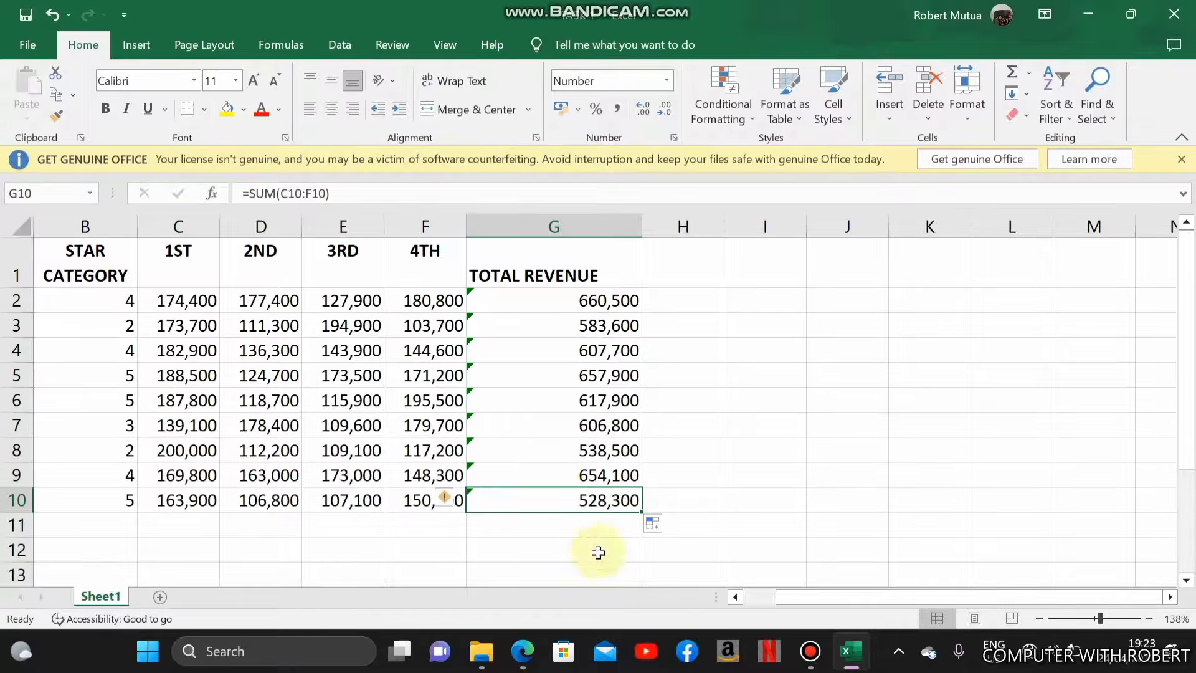
Switch to the exam paper and examine Figure 1 and the instructions for task (c).
left_click(523, 651)
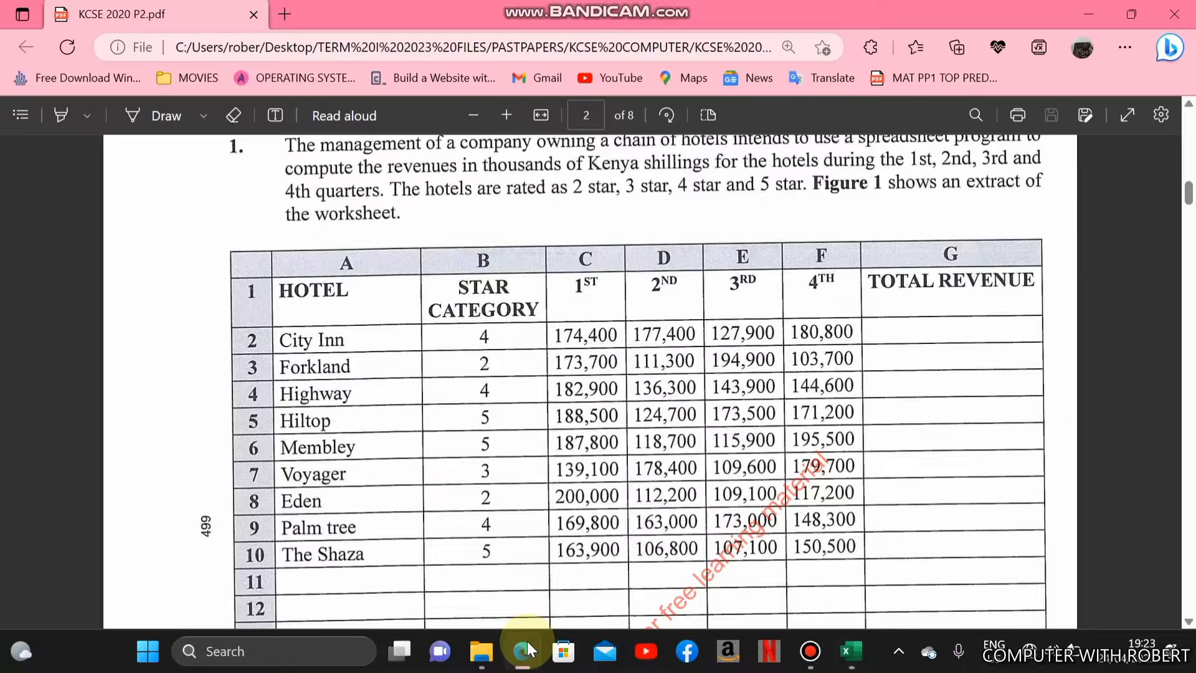
left_click(527, 642)
key("Down")
key("Down")
key("Down")
key("Down")
key("Down")
key("Down")
key("Down")
key("Down")
key("Down")
key("Down")
key("Down")
key("Down")
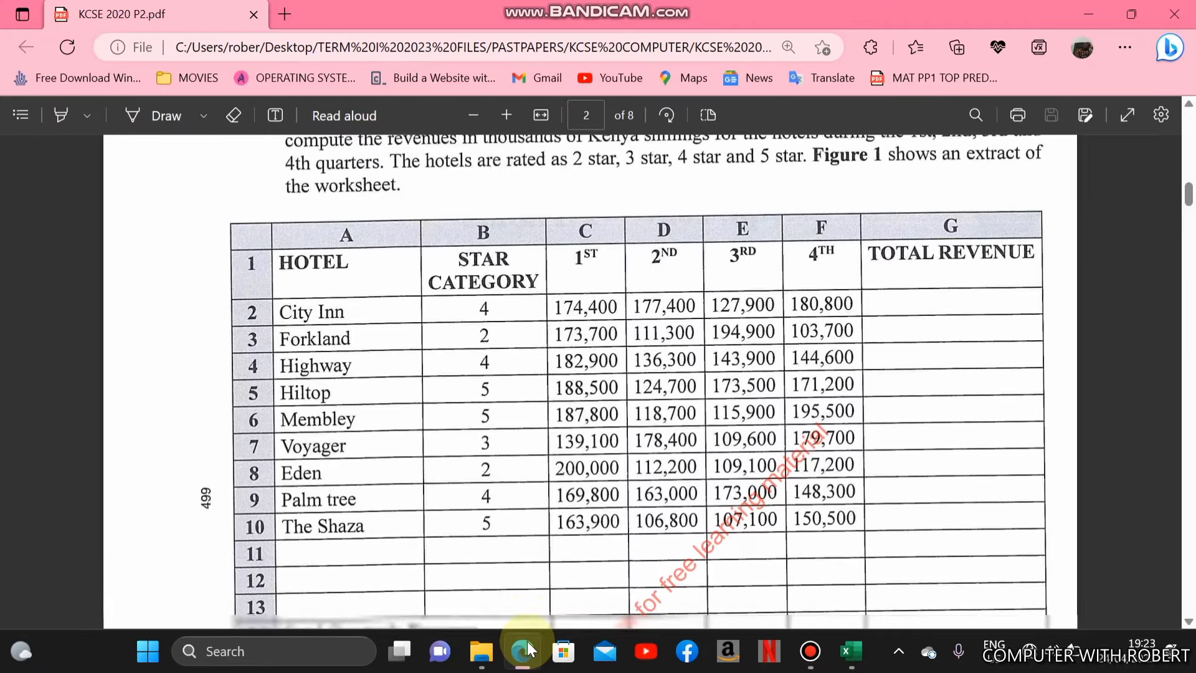
key("Down")
key("Down")
key("Down")
key("Down")
key("Down")
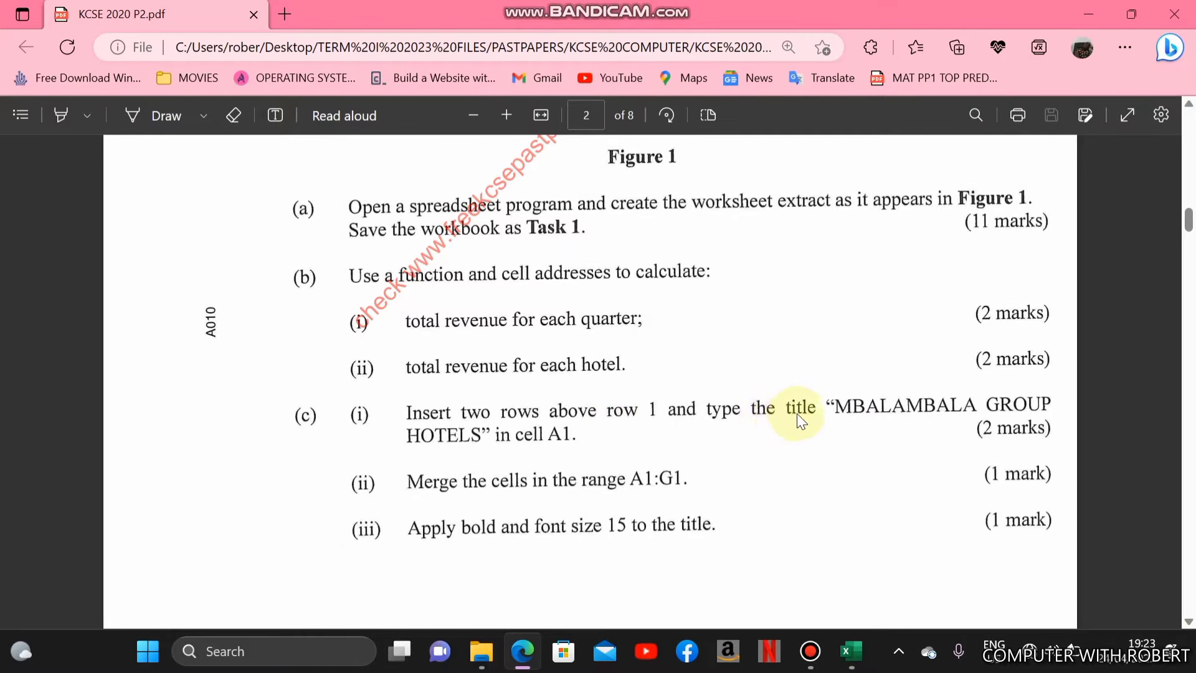
scroll(648, 439, "up", 10)
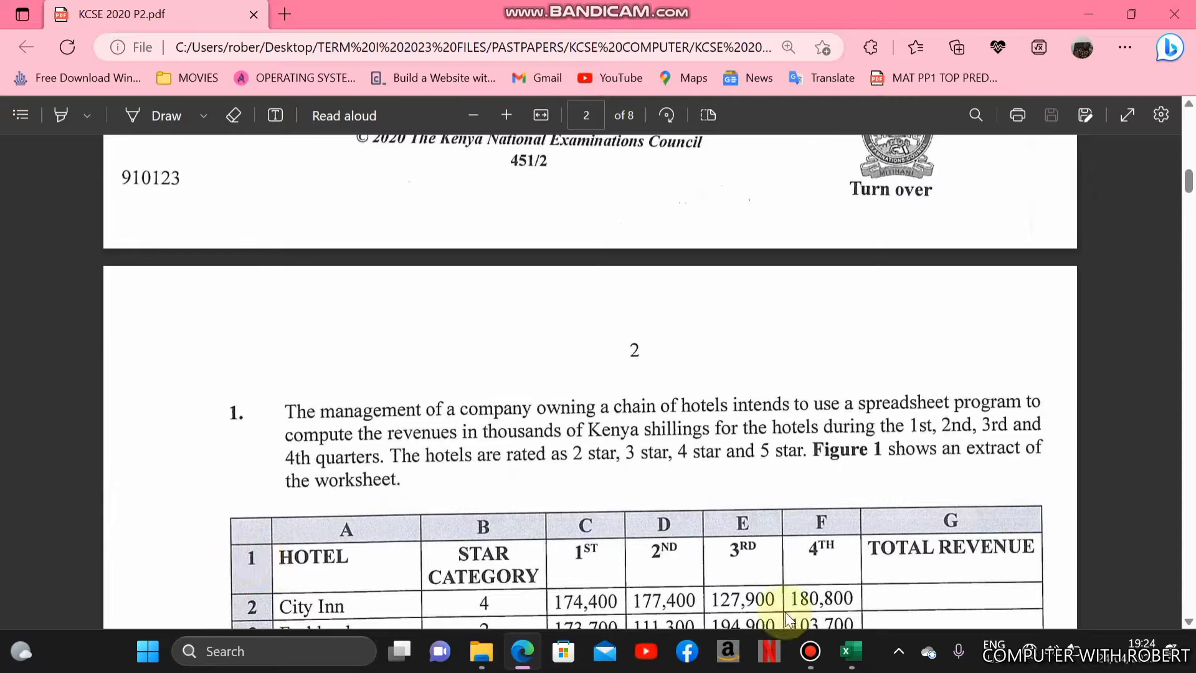
scroll(785, 611, "down", 6)
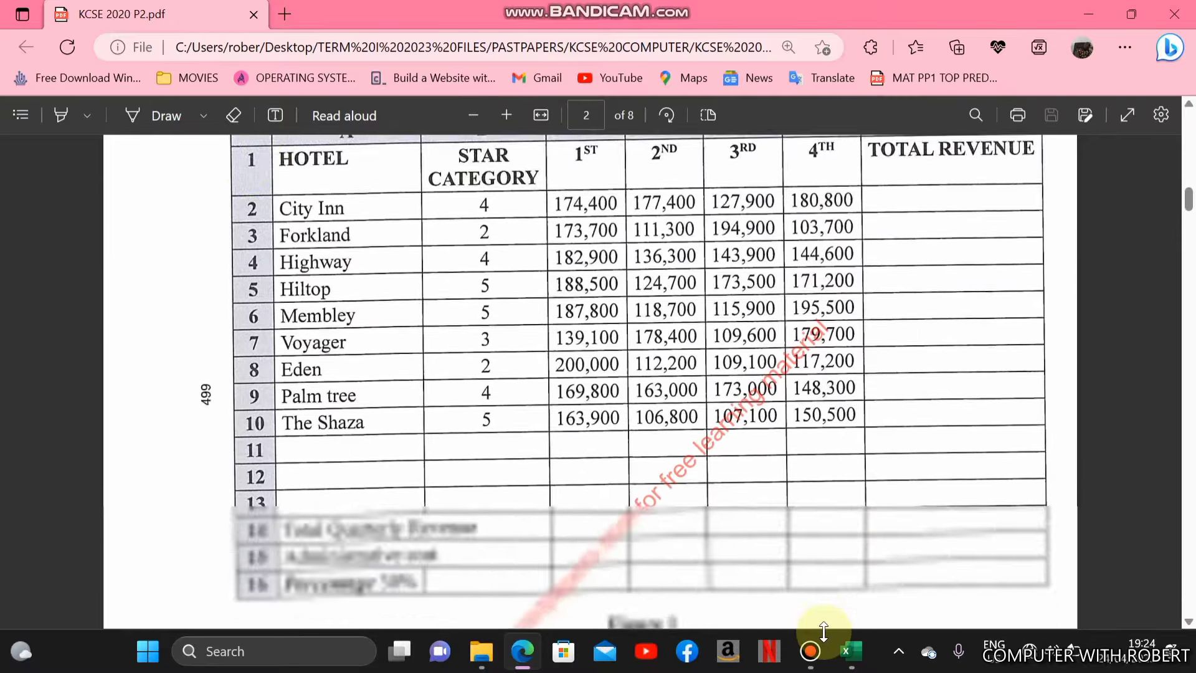
scroll(823, 631, "down", 7)
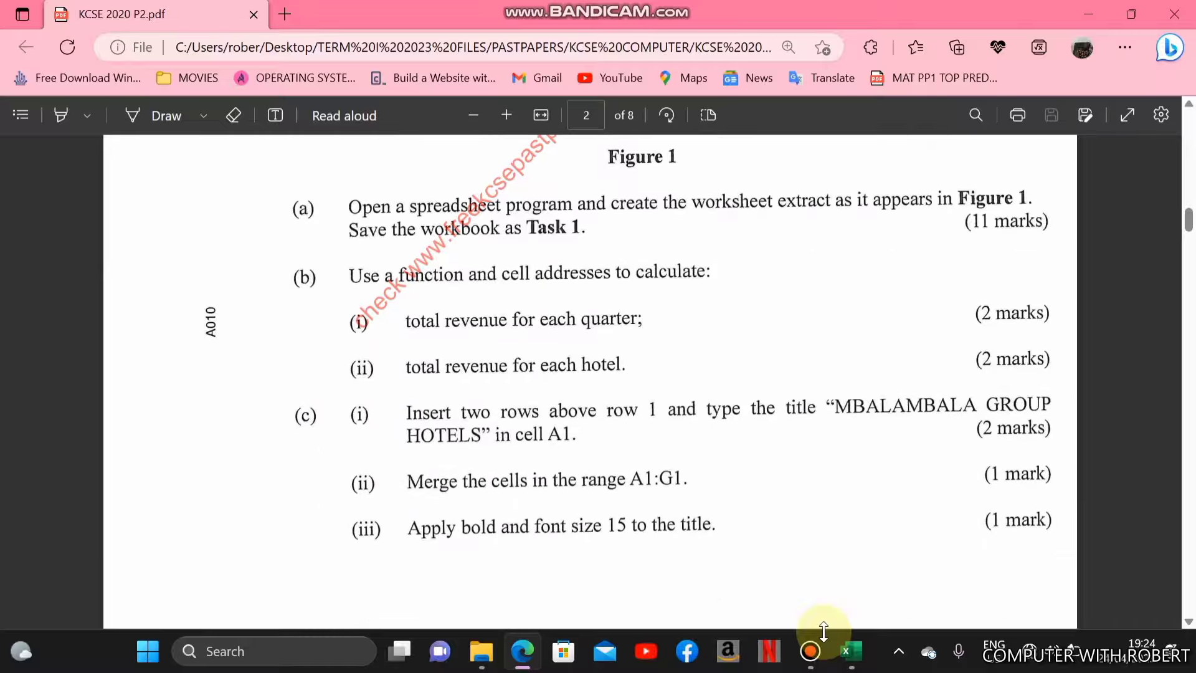
Return to the Excel workbook and insert two blank rows above row 1.
left_click(852, 652)
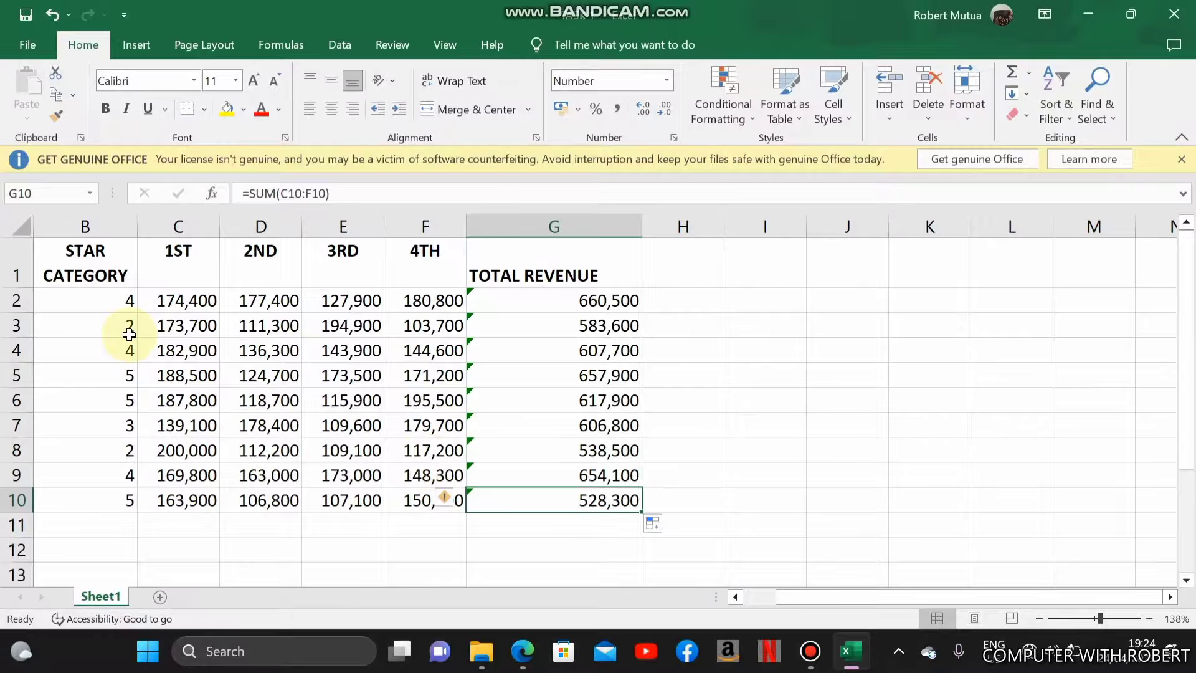
left_click(13, 268)
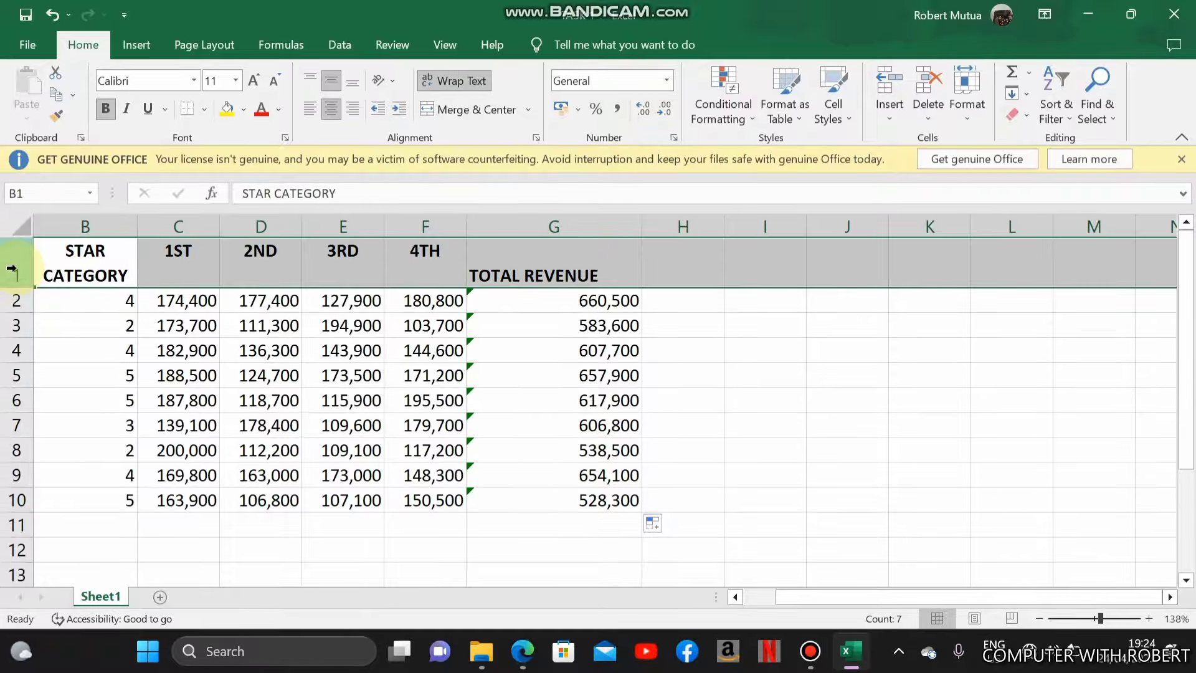
right_click(12, 269)
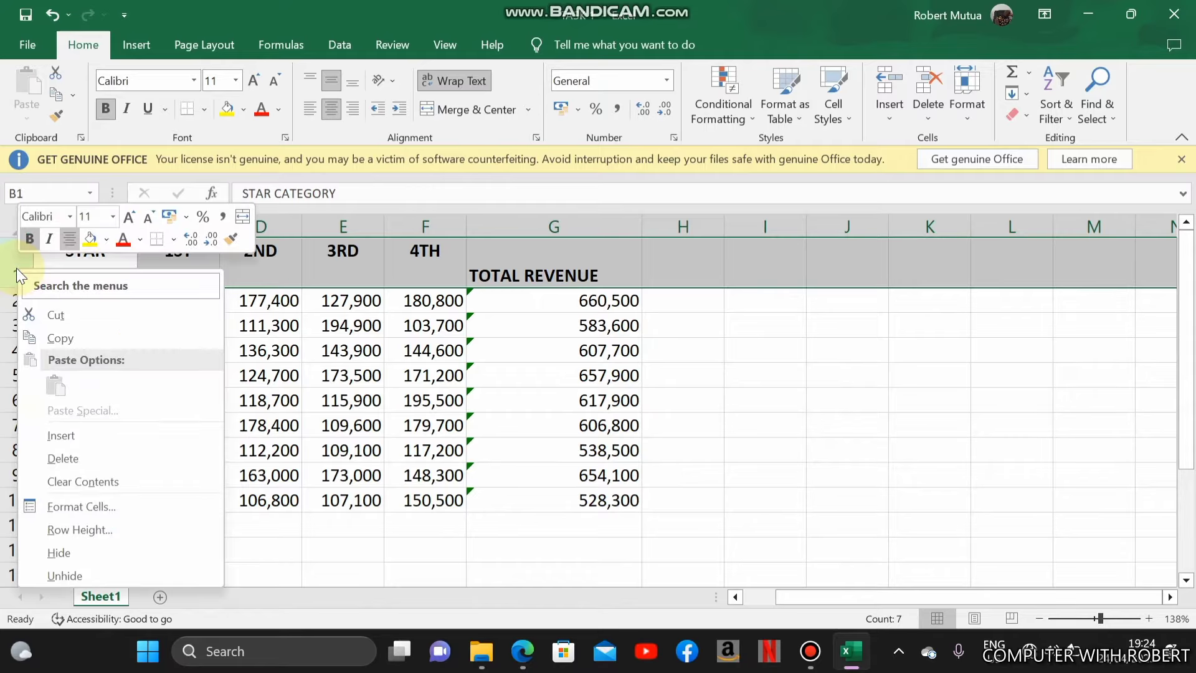
left_click(897, 123)
left_click(890, 121)
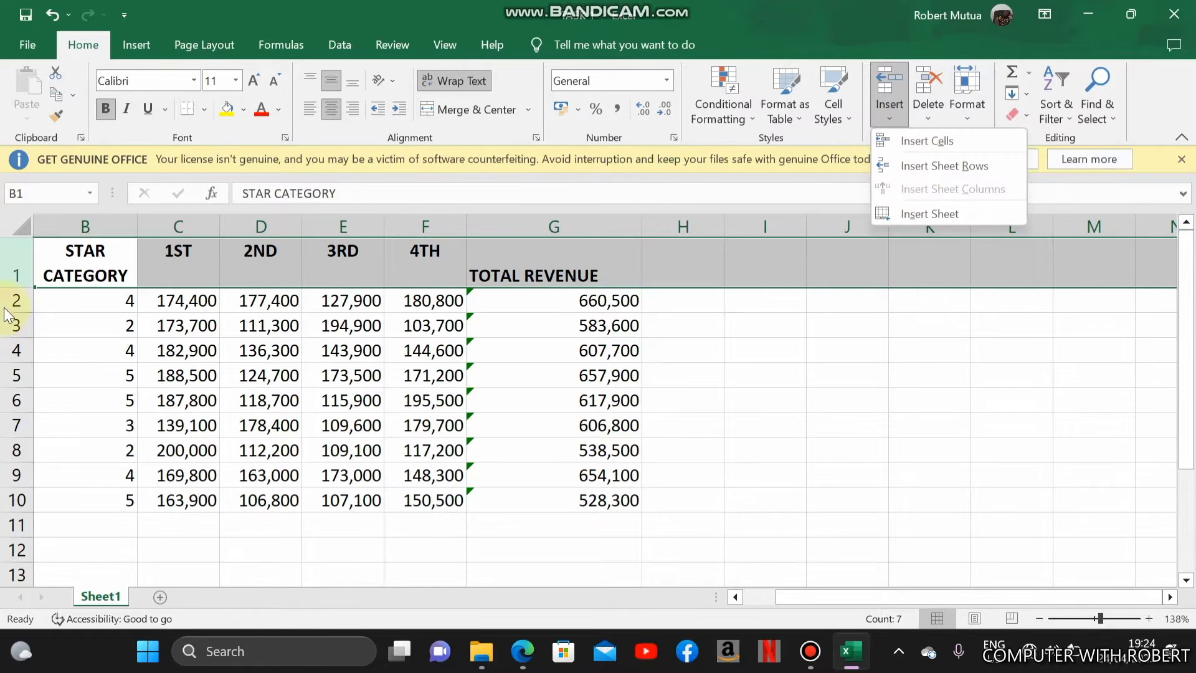
right_click(10, 262)
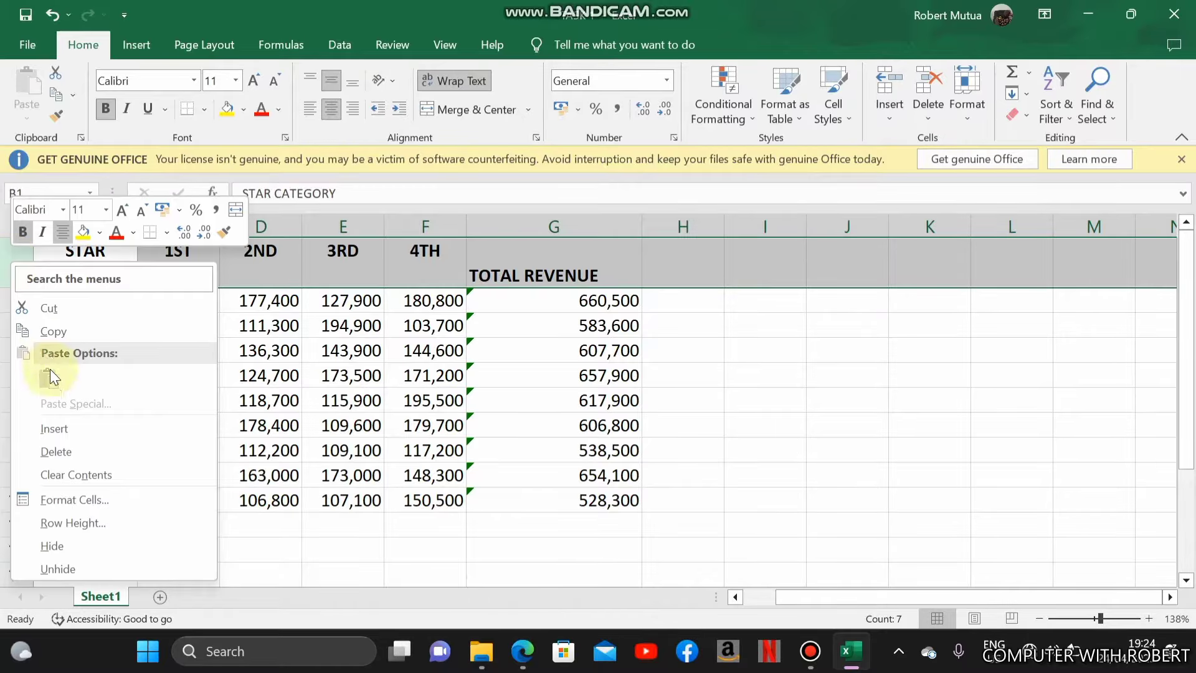
left_click(59, 427)
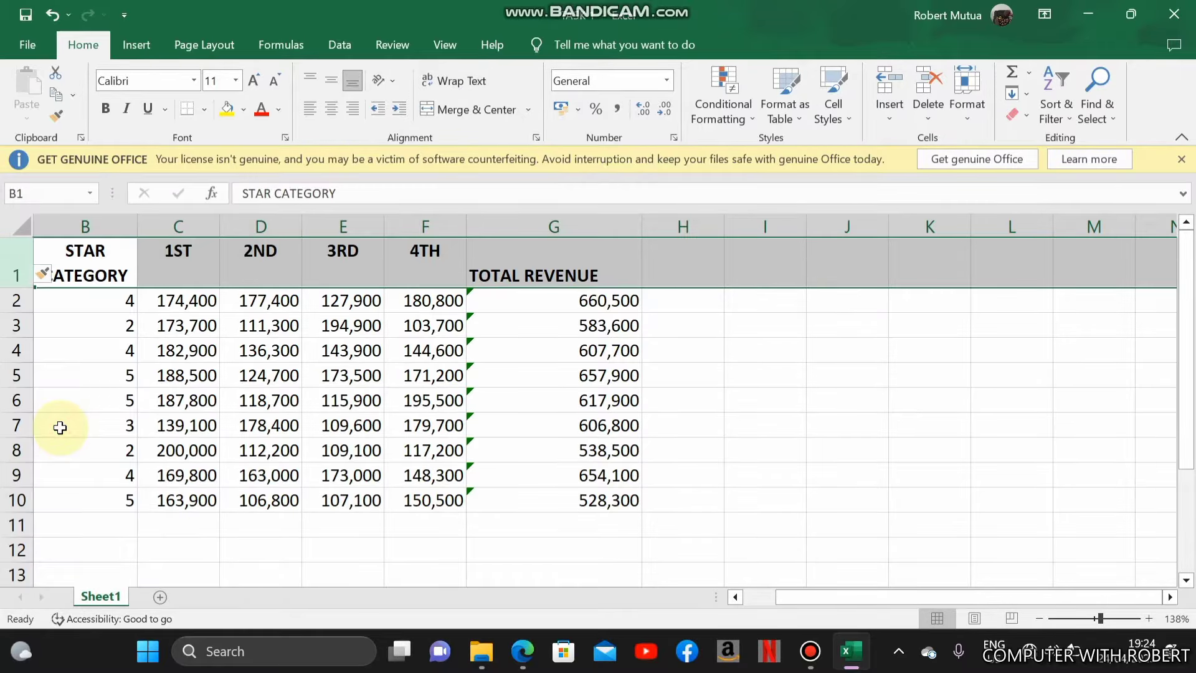
right_click(12, 254)
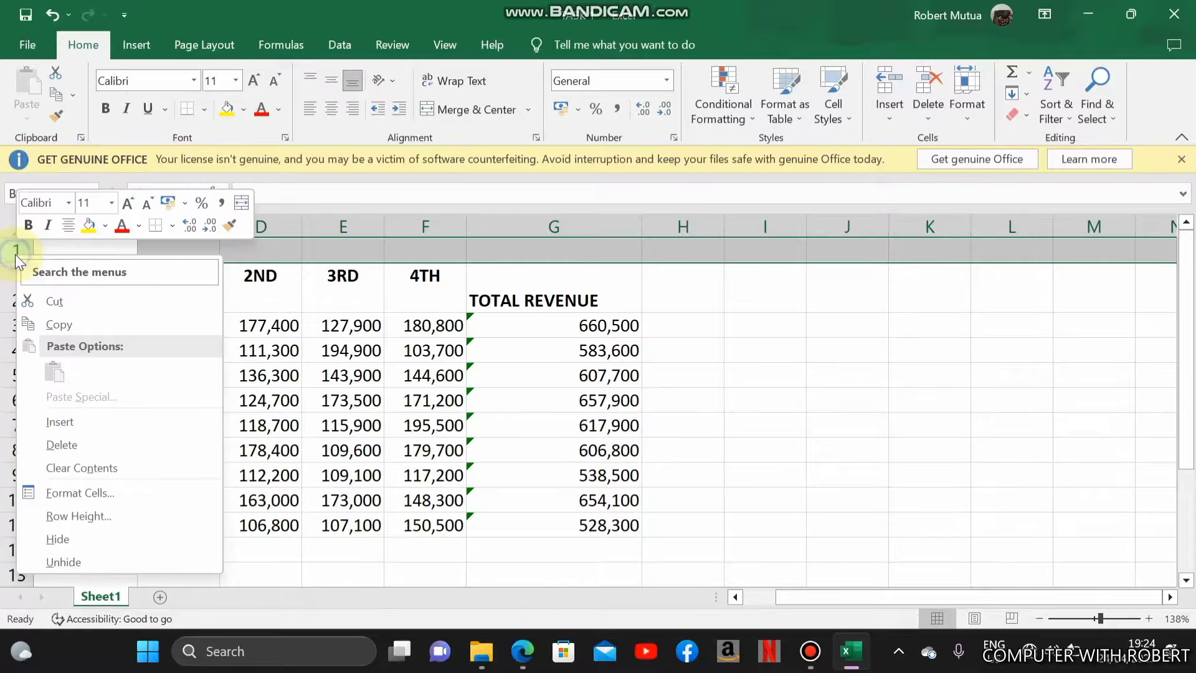
left_click(62, 421)
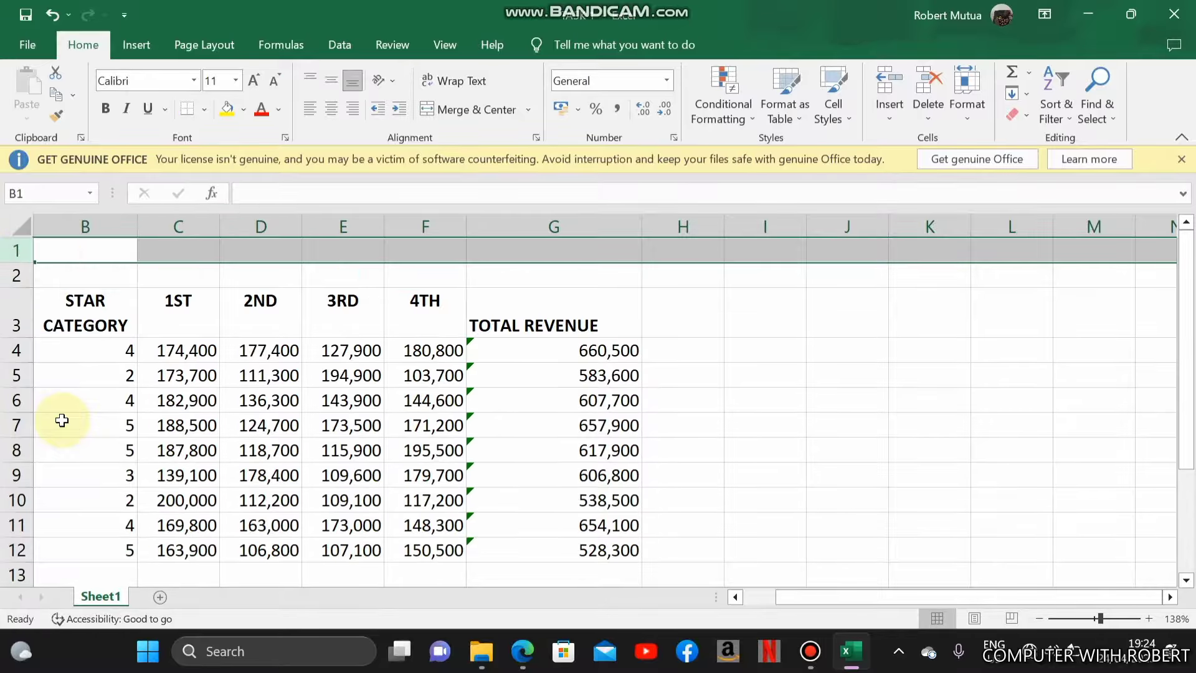
Enter the title MBALAMBALA GROUP HOTELS in B1, checking its wording against the exam paper.
left_click(55, 249)
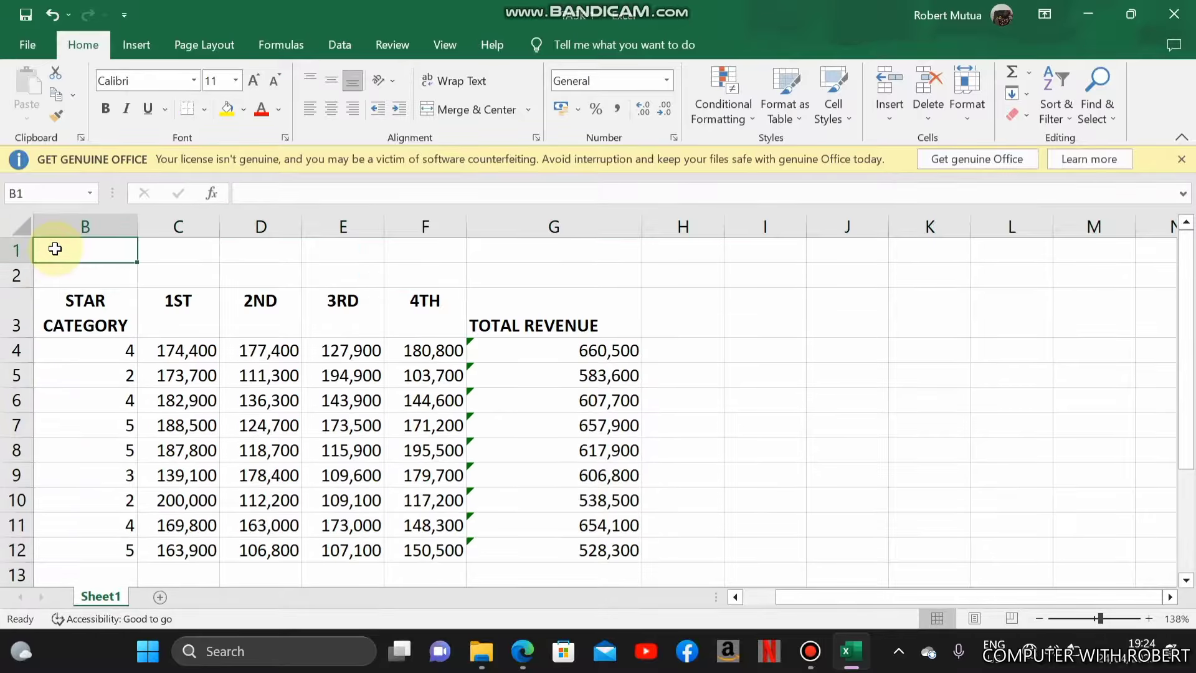
type("MBALA")
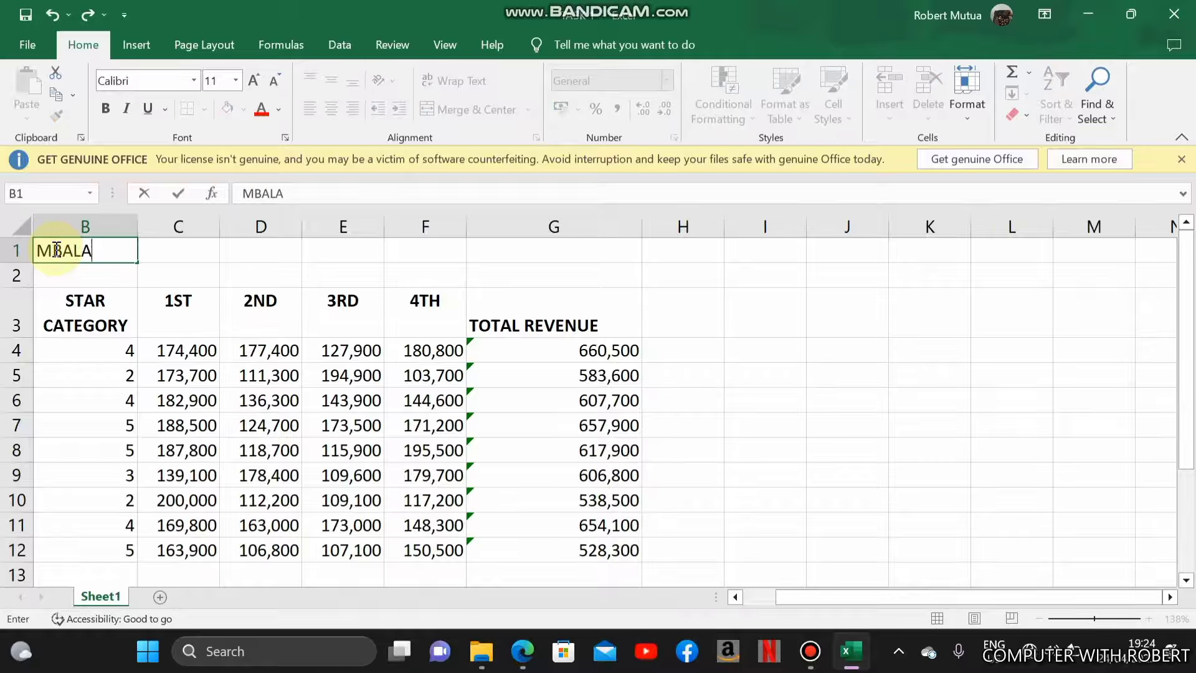
type("MBALA")
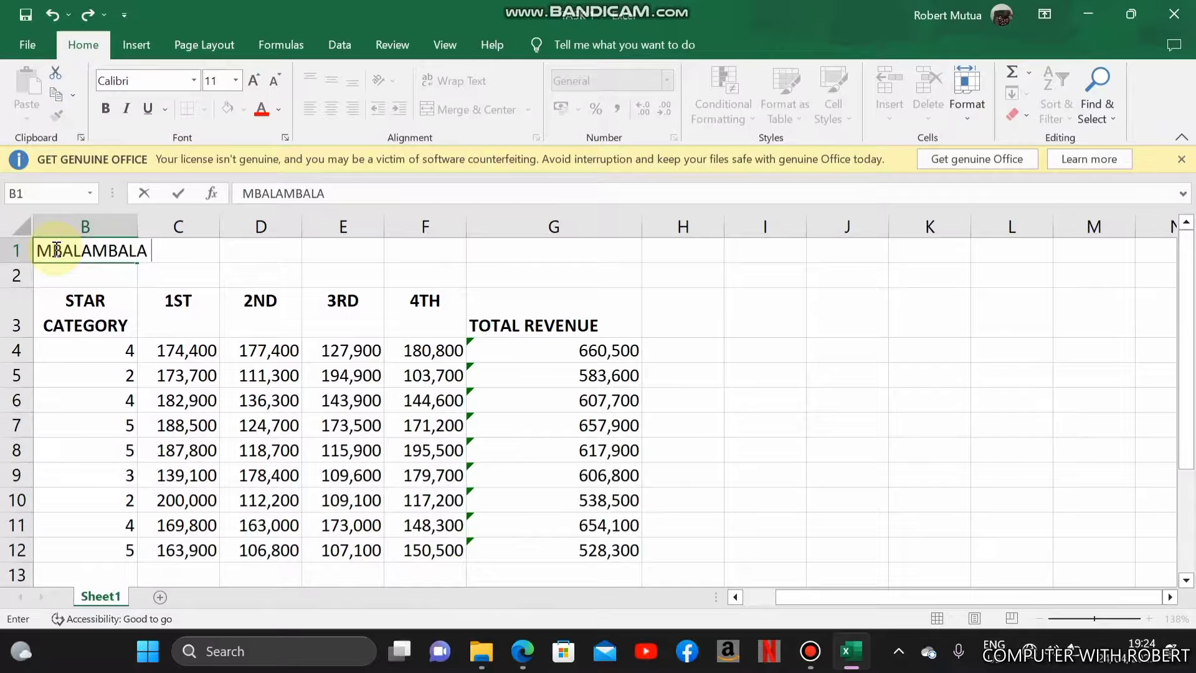
left_click(522, 651)
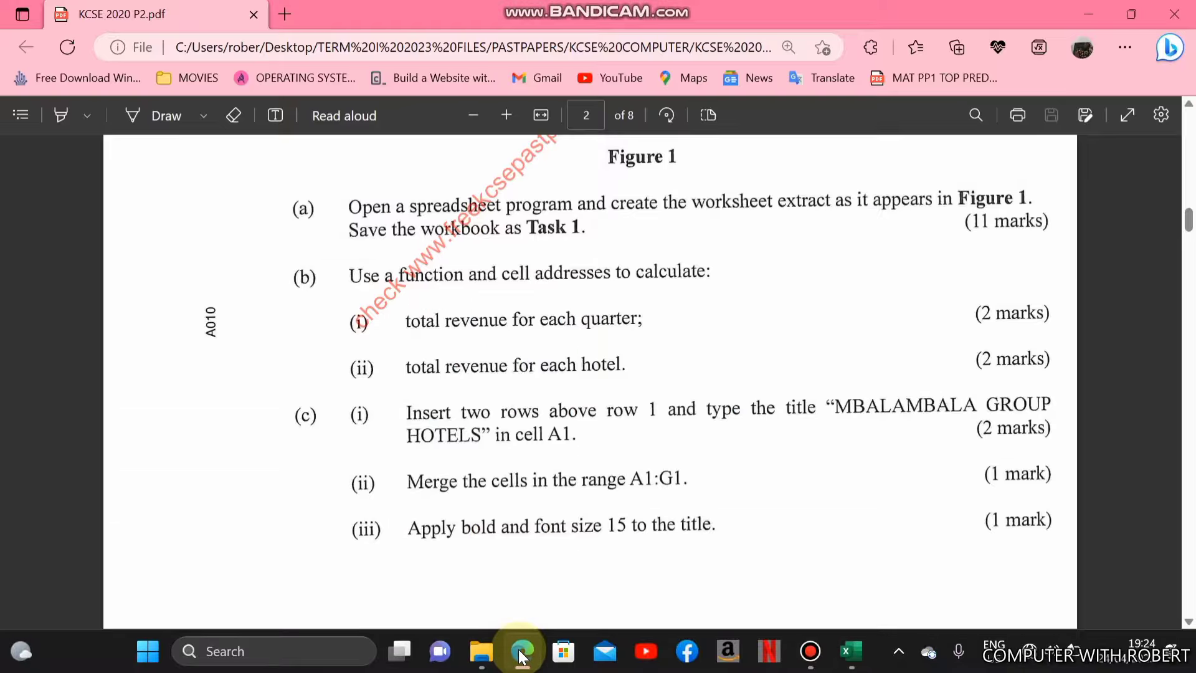
left_click(522, 651)
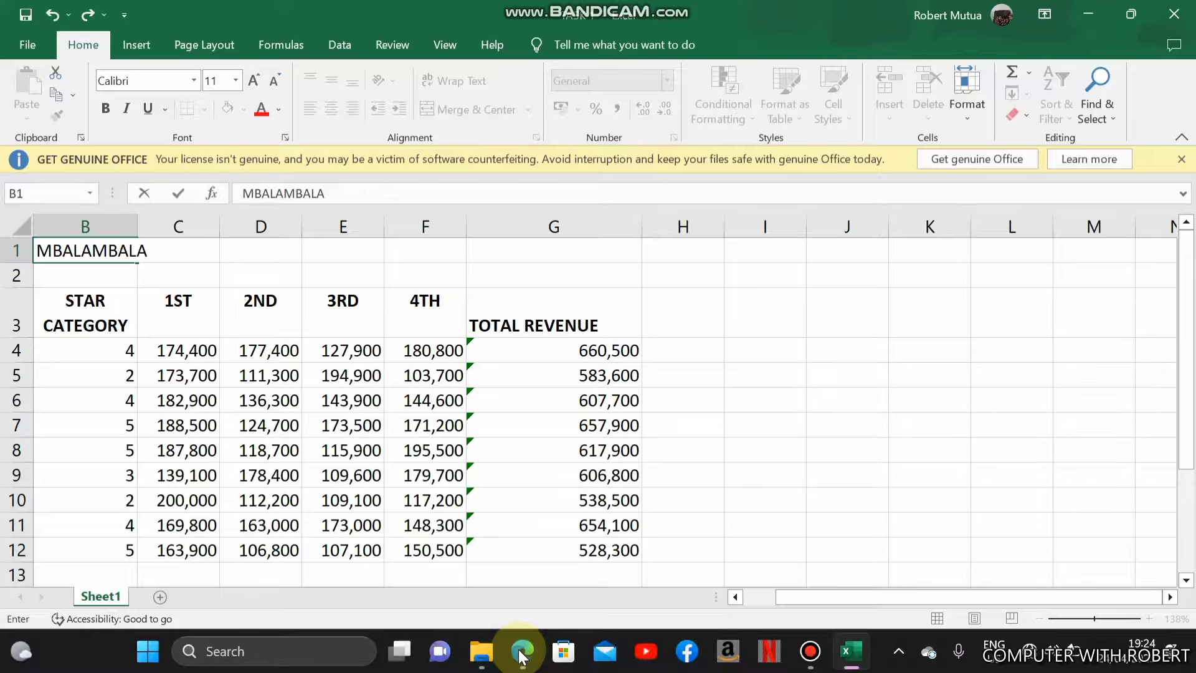
type("GROUP")
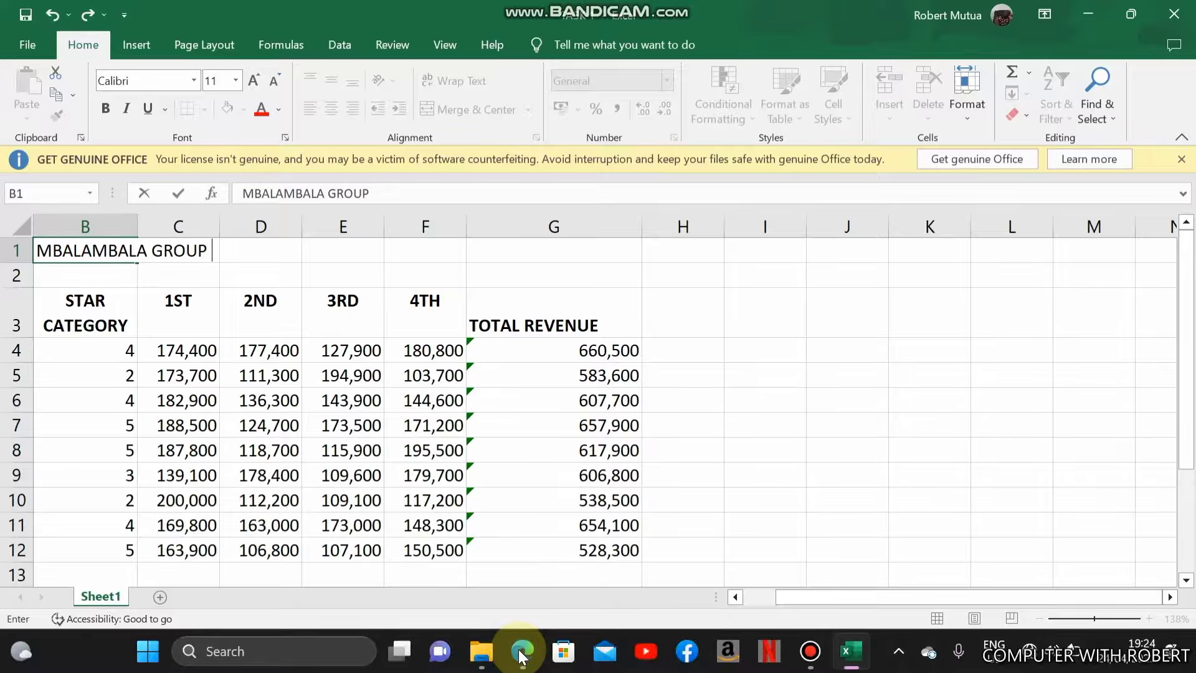
type(" HOTELS")
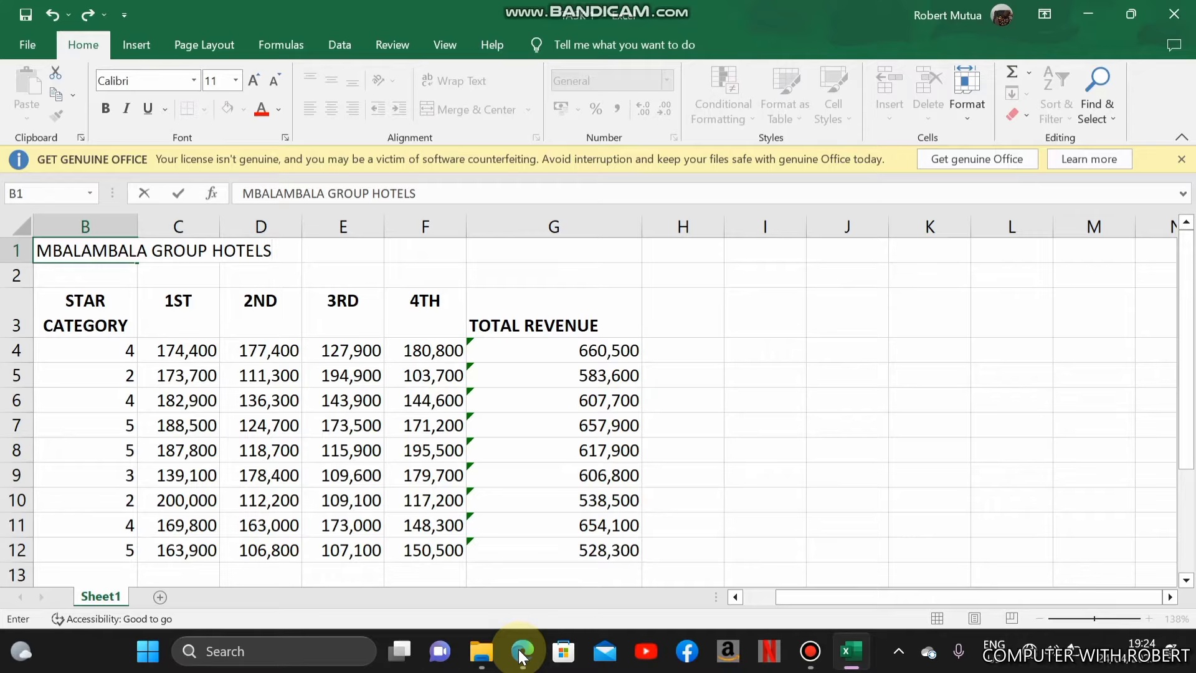
left_click(178, 371)
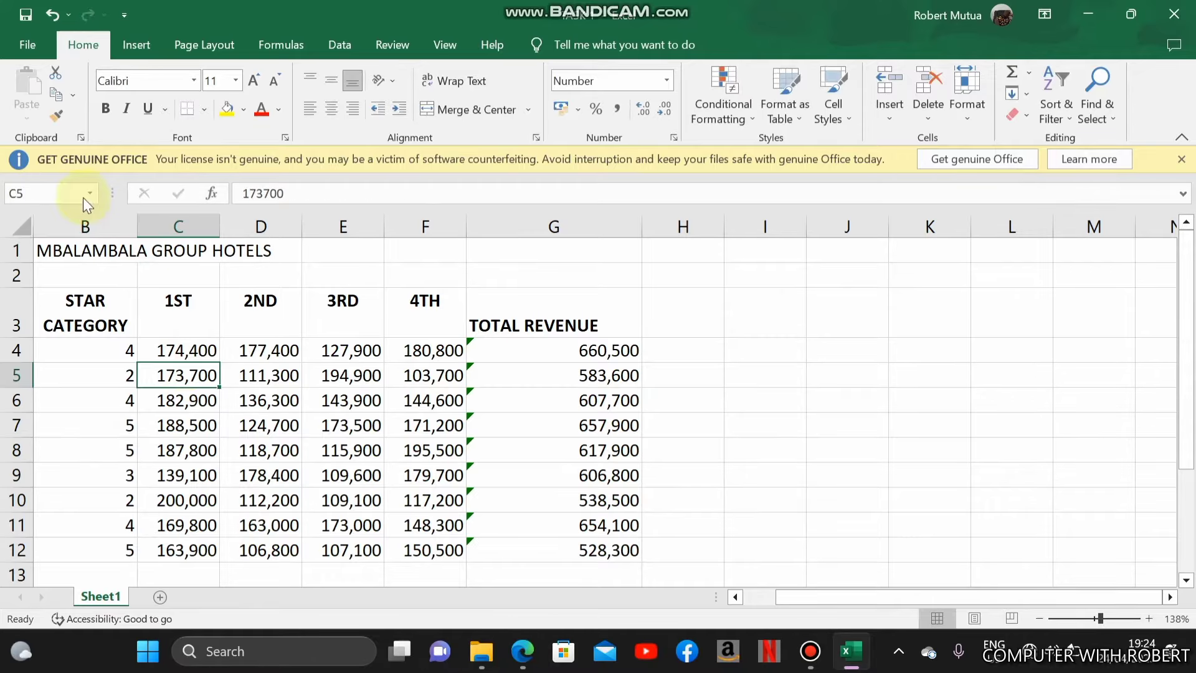
left_click(84, 249)
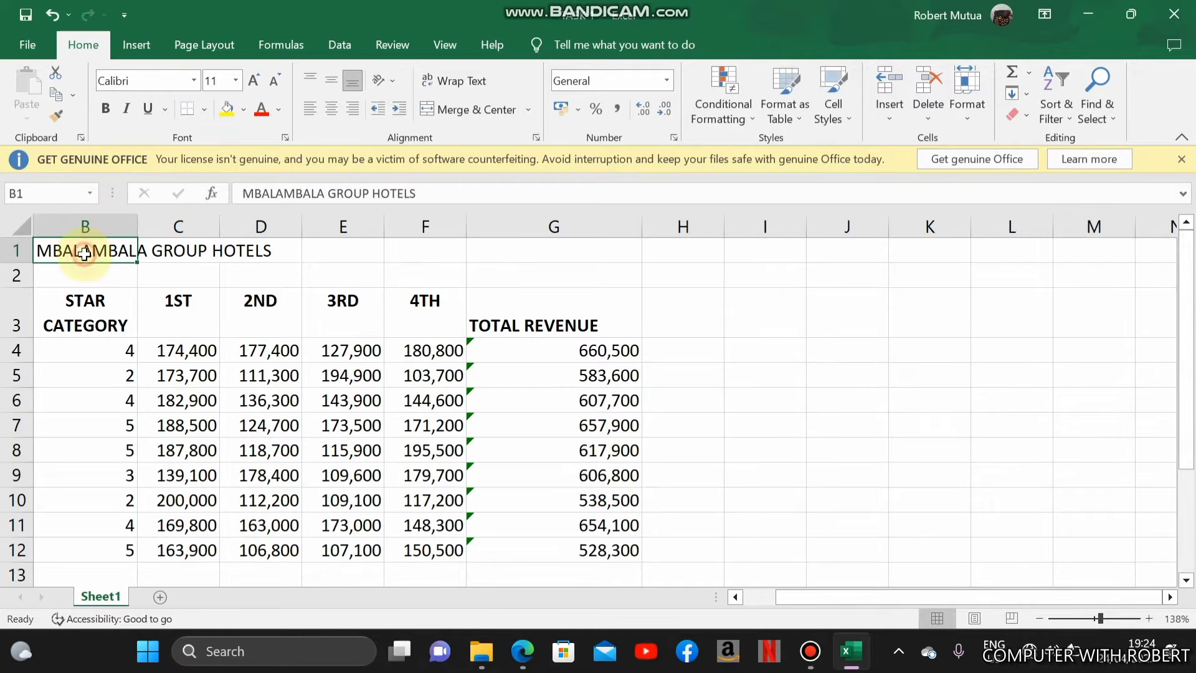
Check task (c)(ii) in the exam paper, and merge and center the title across B1:G1 in the Excel workbook.
left_click(524, 651)
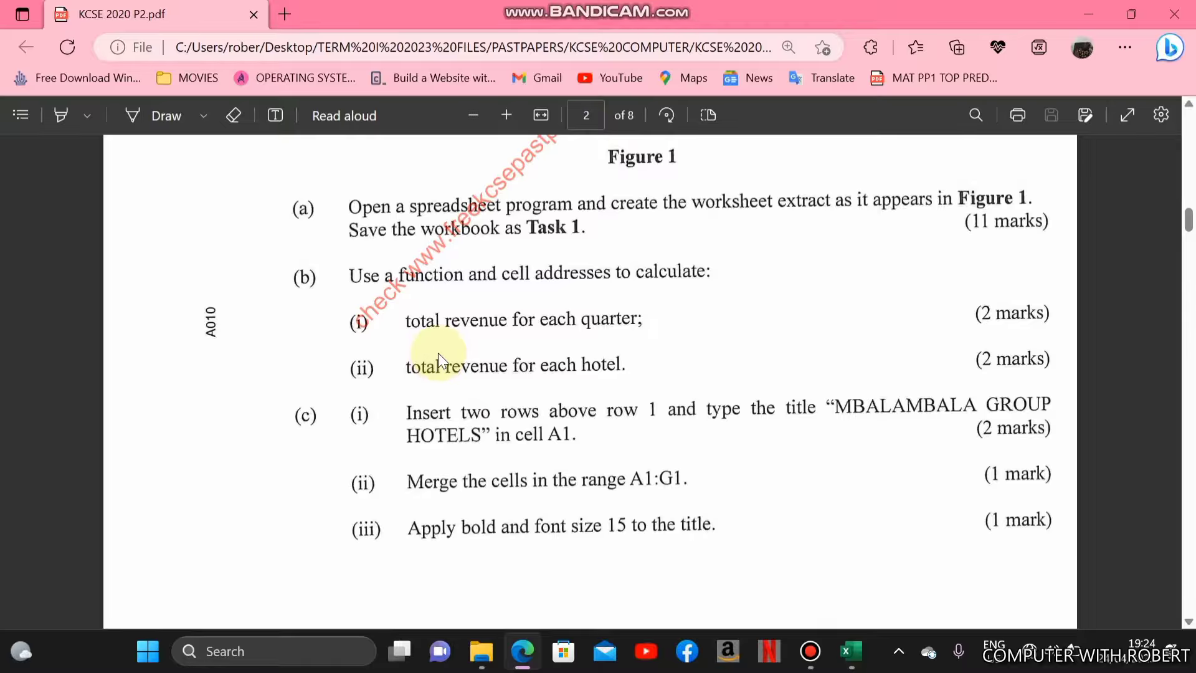
scroll(438, 353, "down", 1)
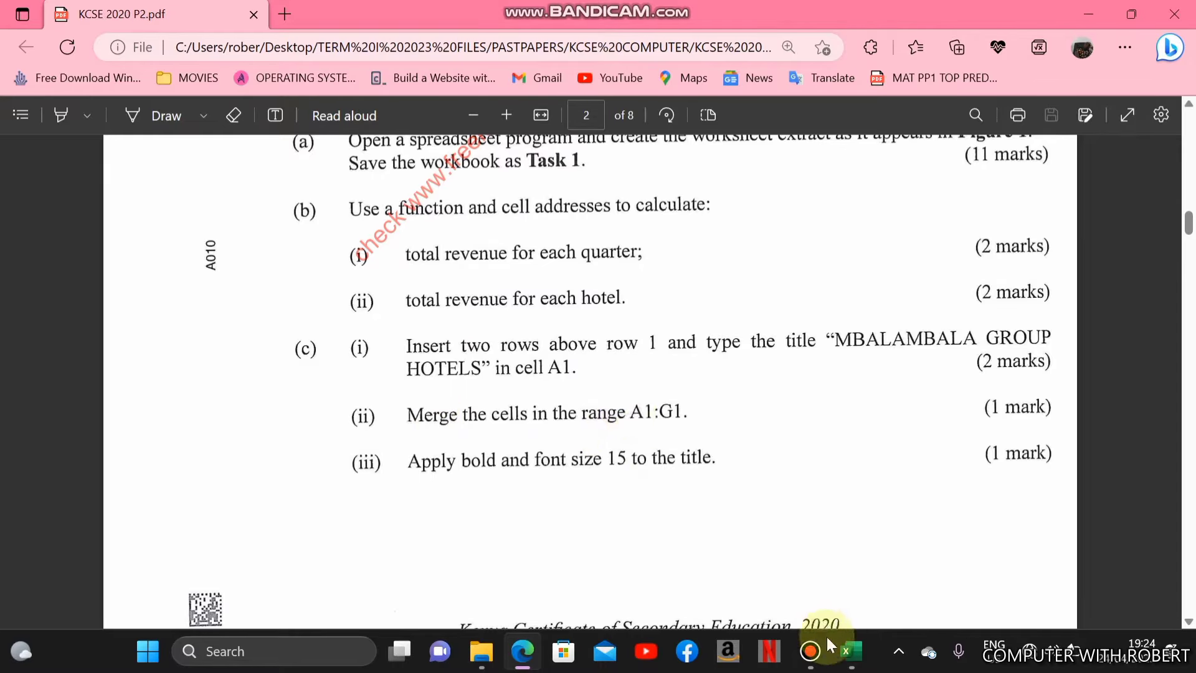
left_click(849, 652)
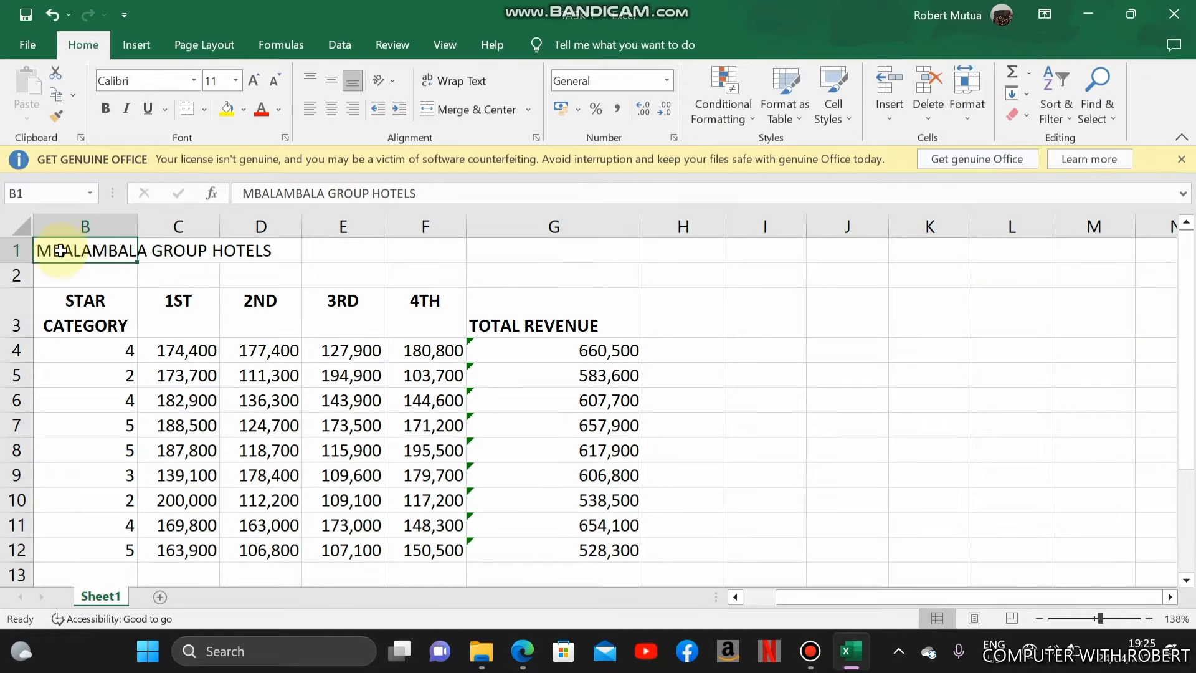
left_click_drag(62, 247, 548, 243)
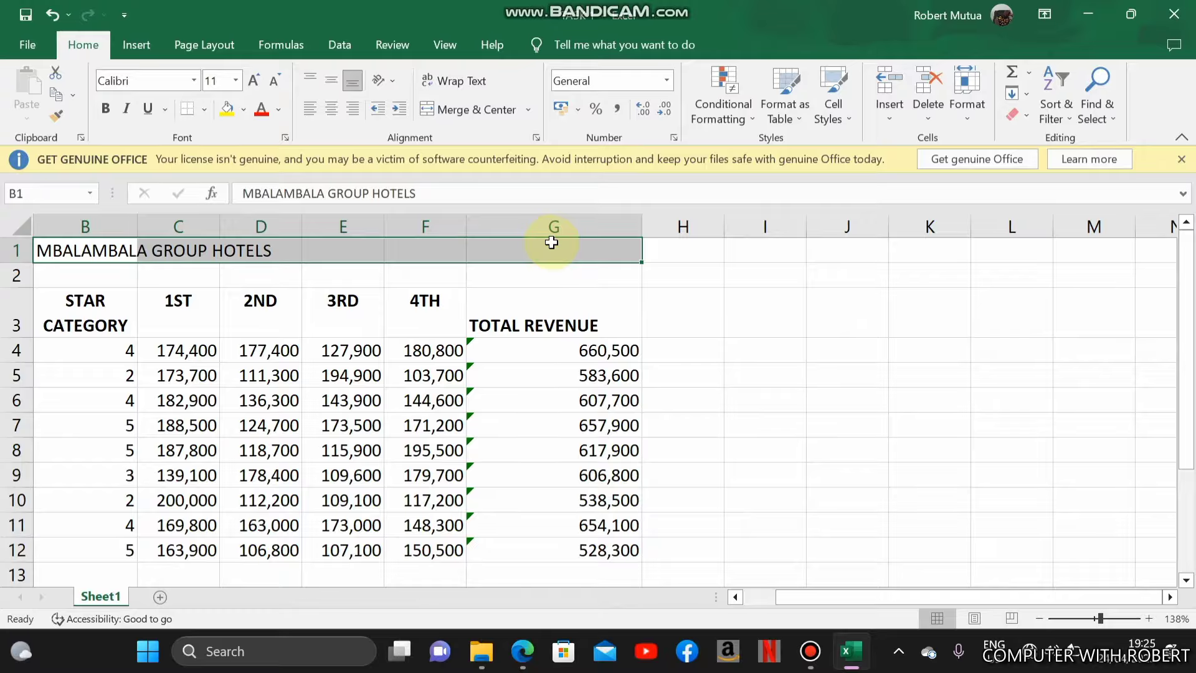
left_click(474, 111)
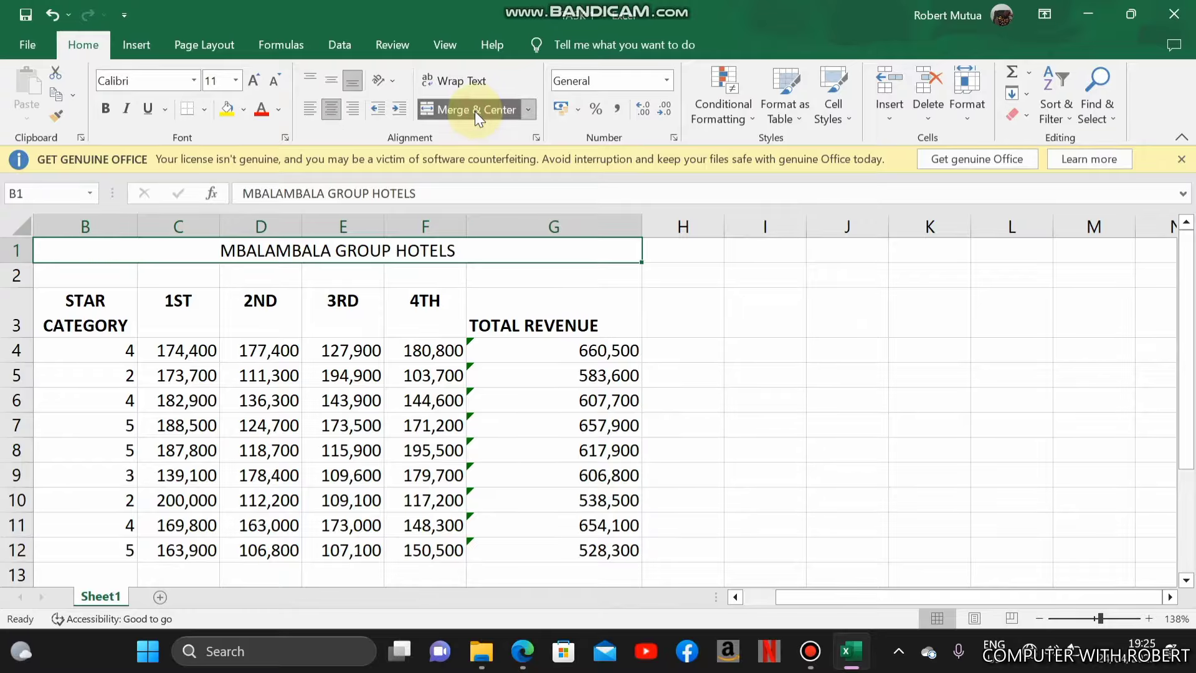
Read task (c)(iii) about the title's formatting in the exam paper and return to the Excel workbook.
left_click(850, 667)
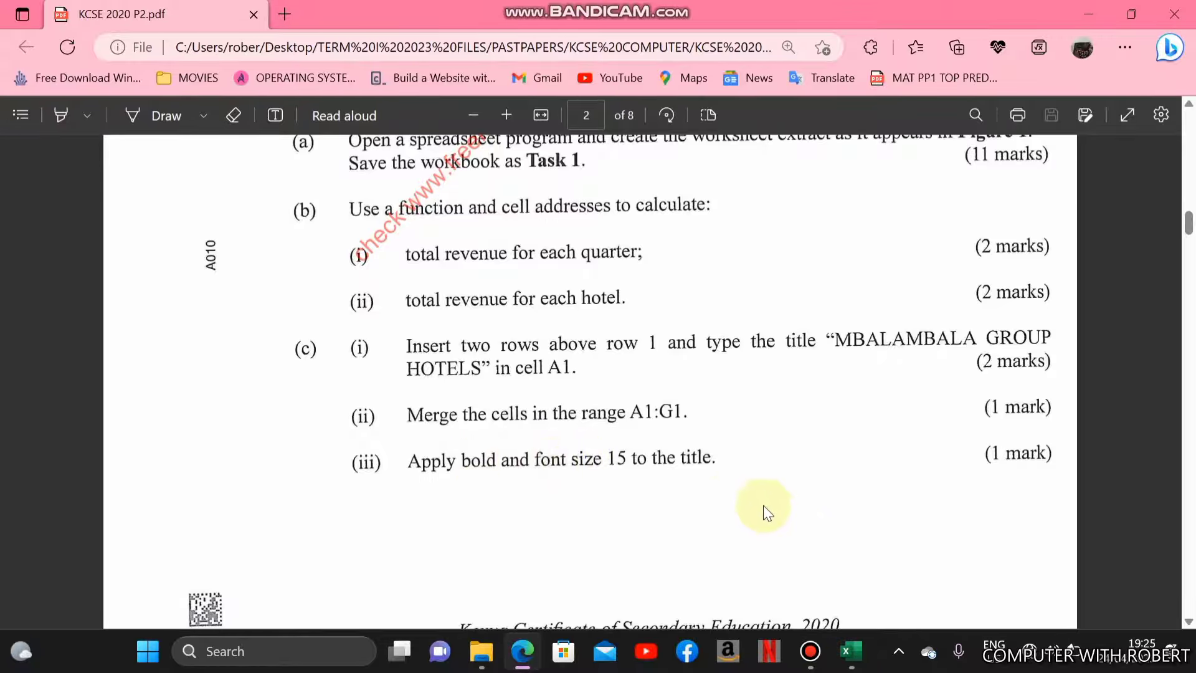
left_click(854, 653)
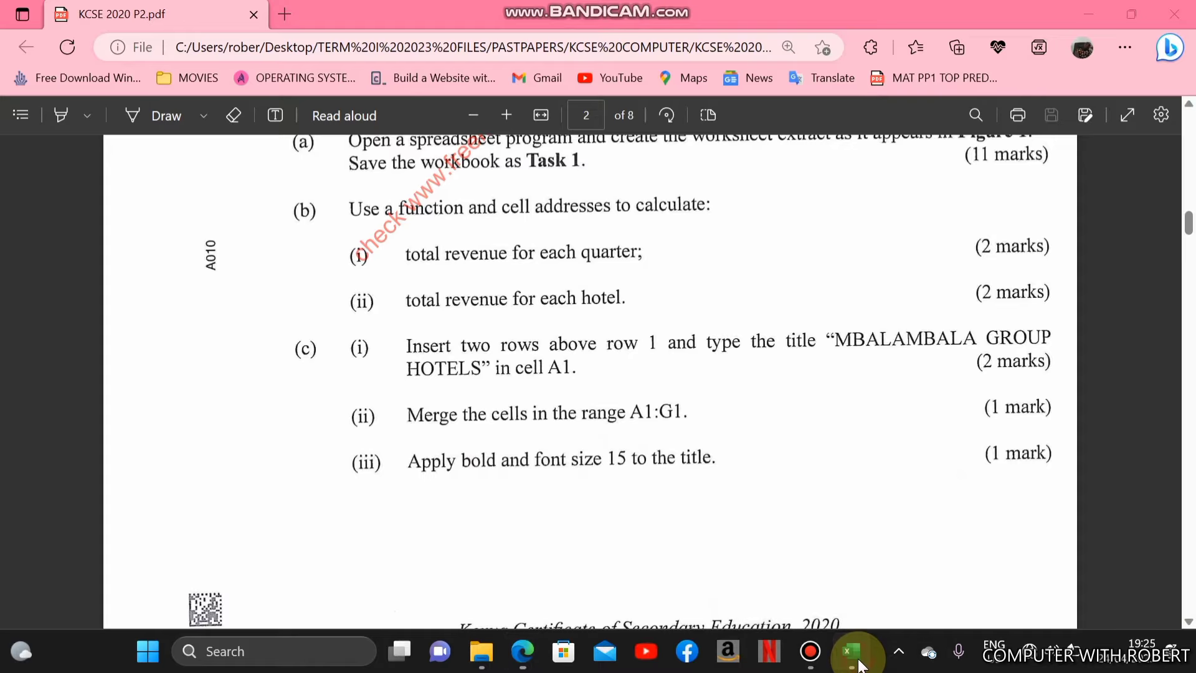
left_click(858, 661)
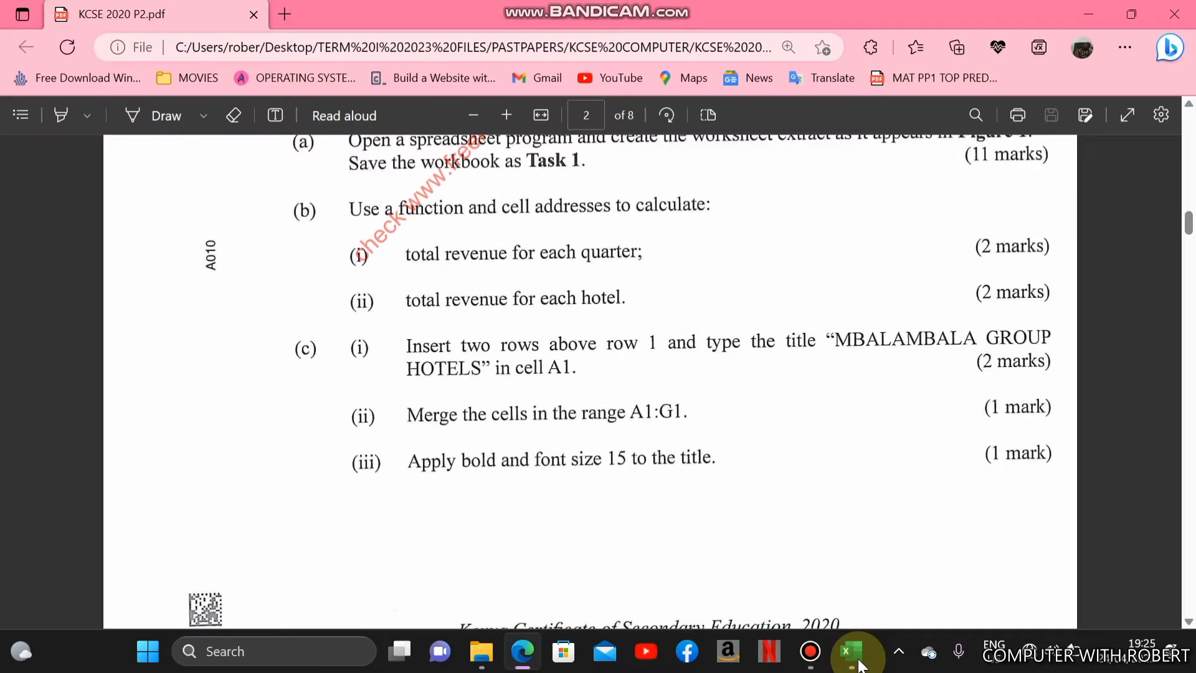
left_click(858, 663)
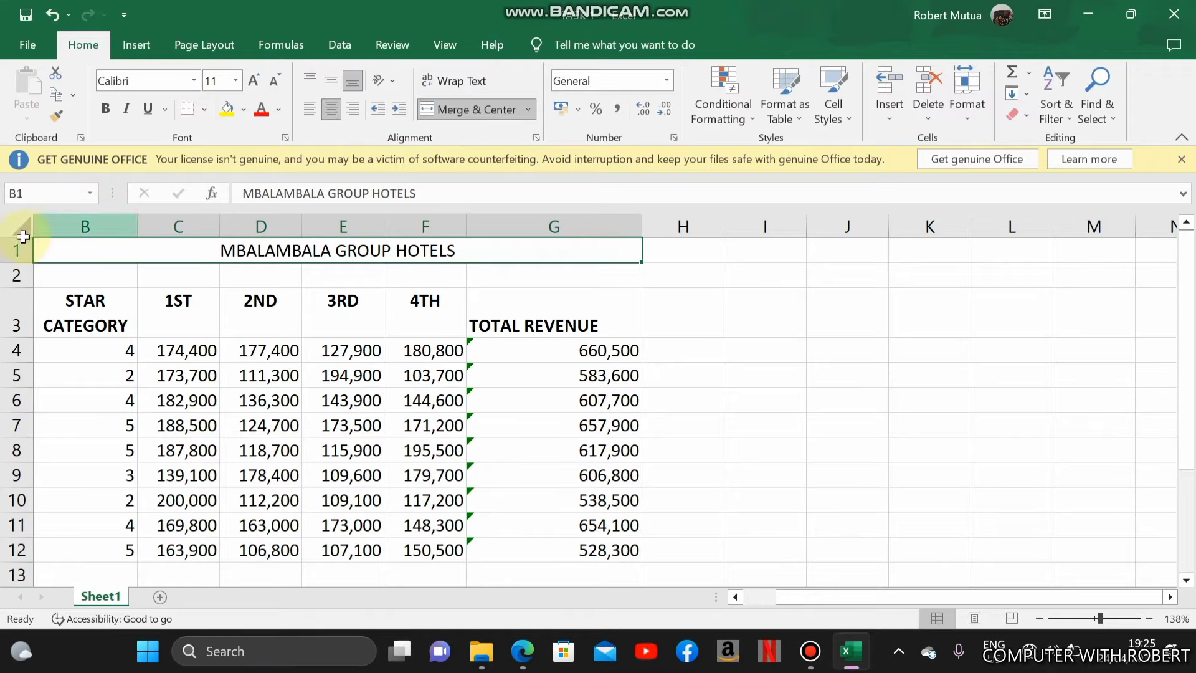
Make the merged title in row 1 bold and set its font size to 15.
left_click(84, 281)
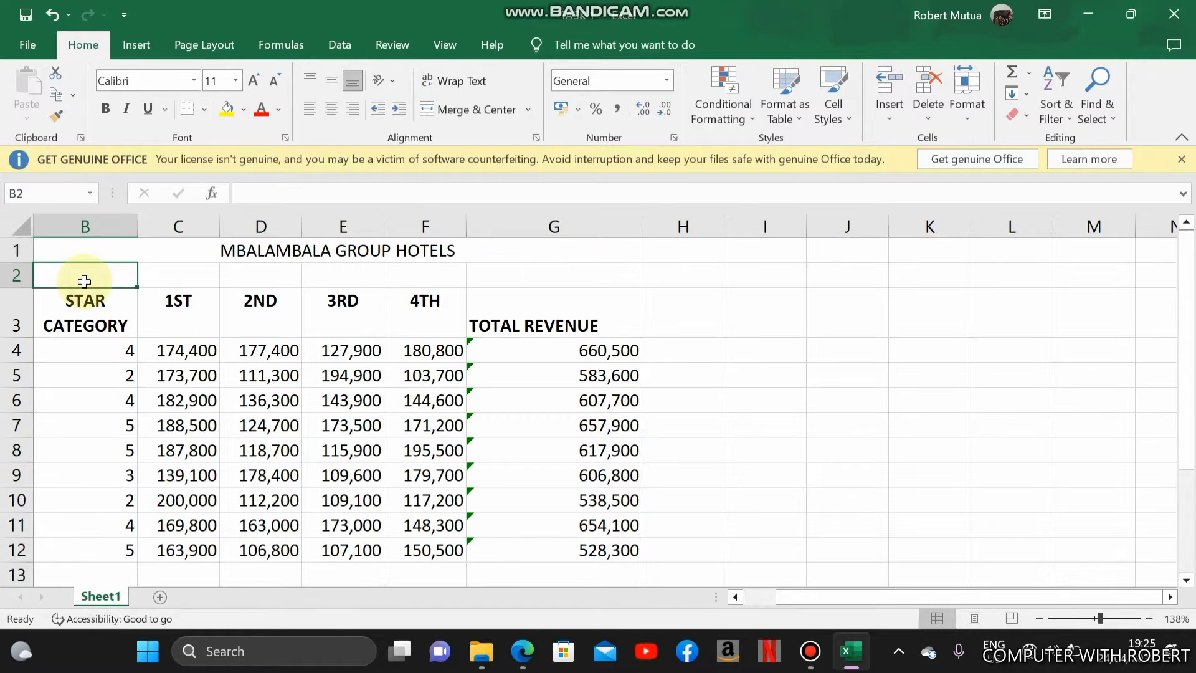
left_click(125, 242)
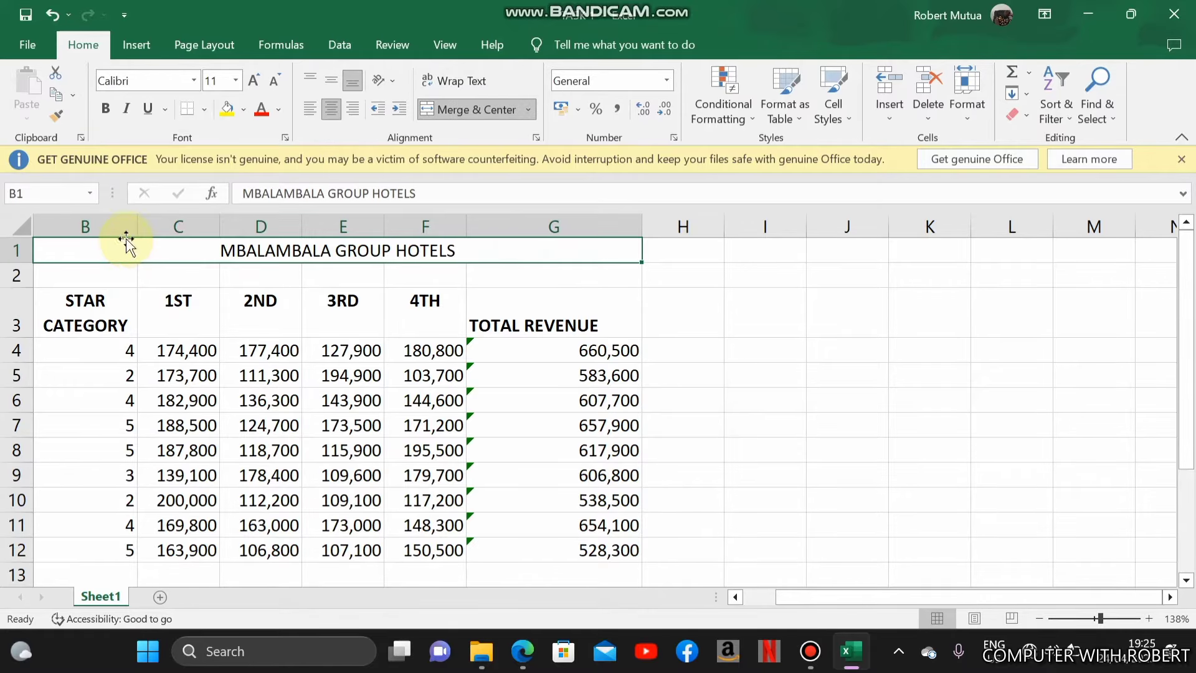
left_click(111, 108)
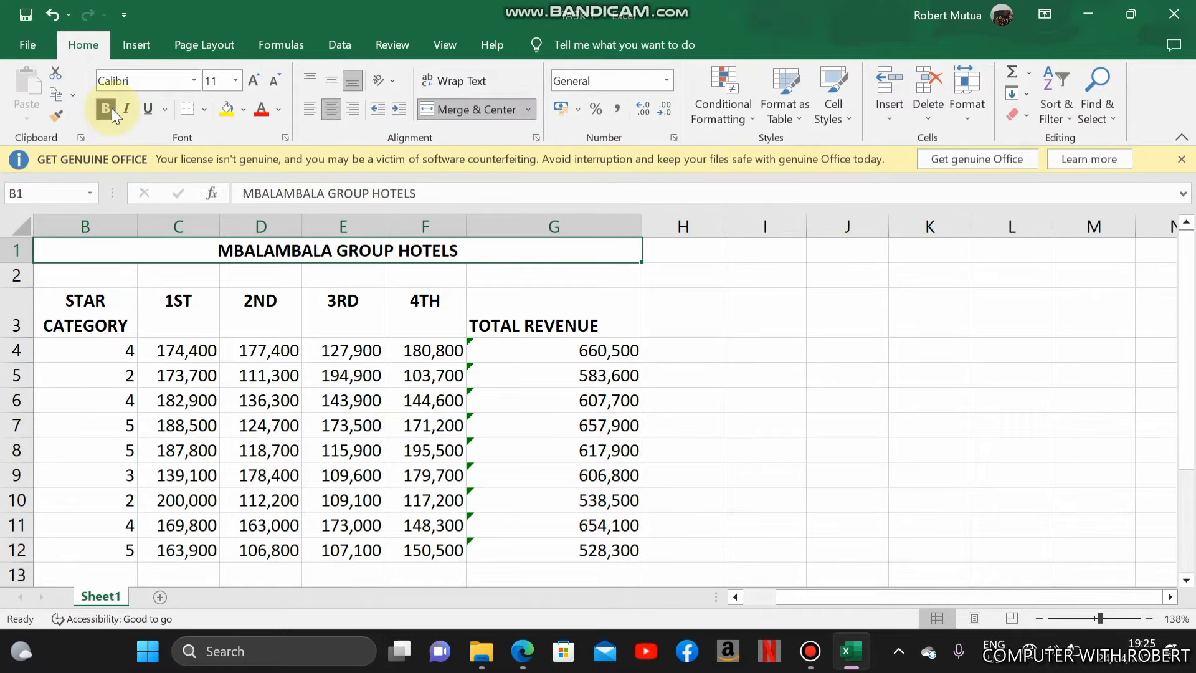
left_click(253, 81)
left_click(253, 81)
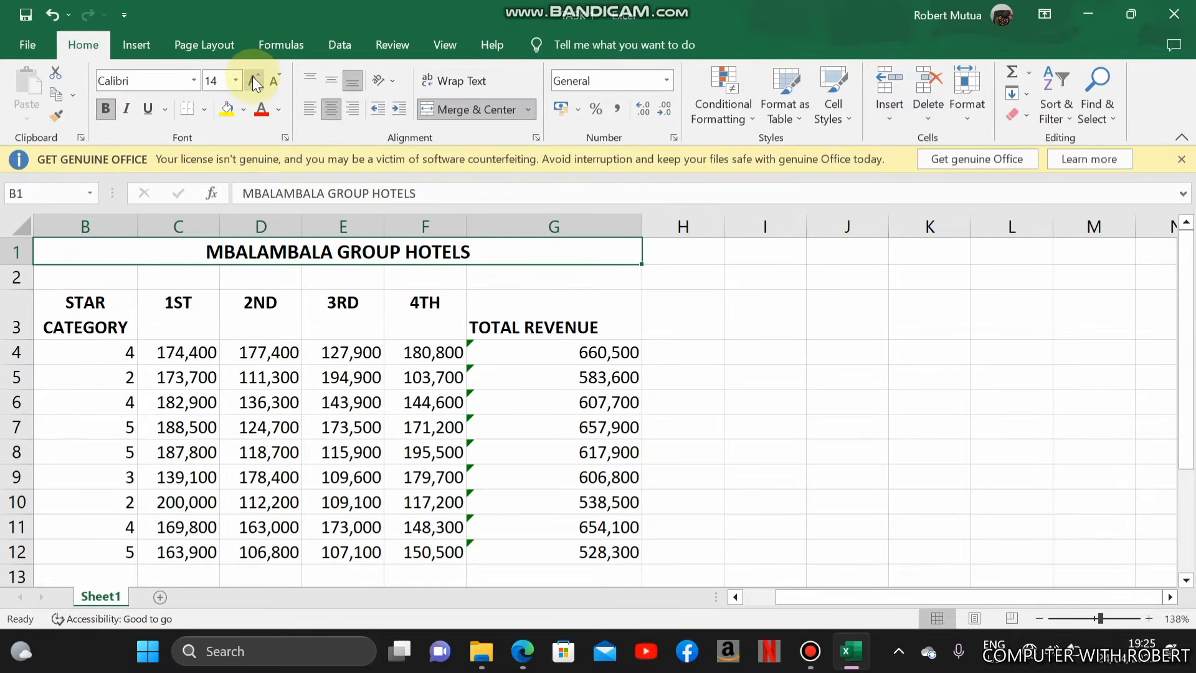
left_click(253, 81)
left_click(237, 81)
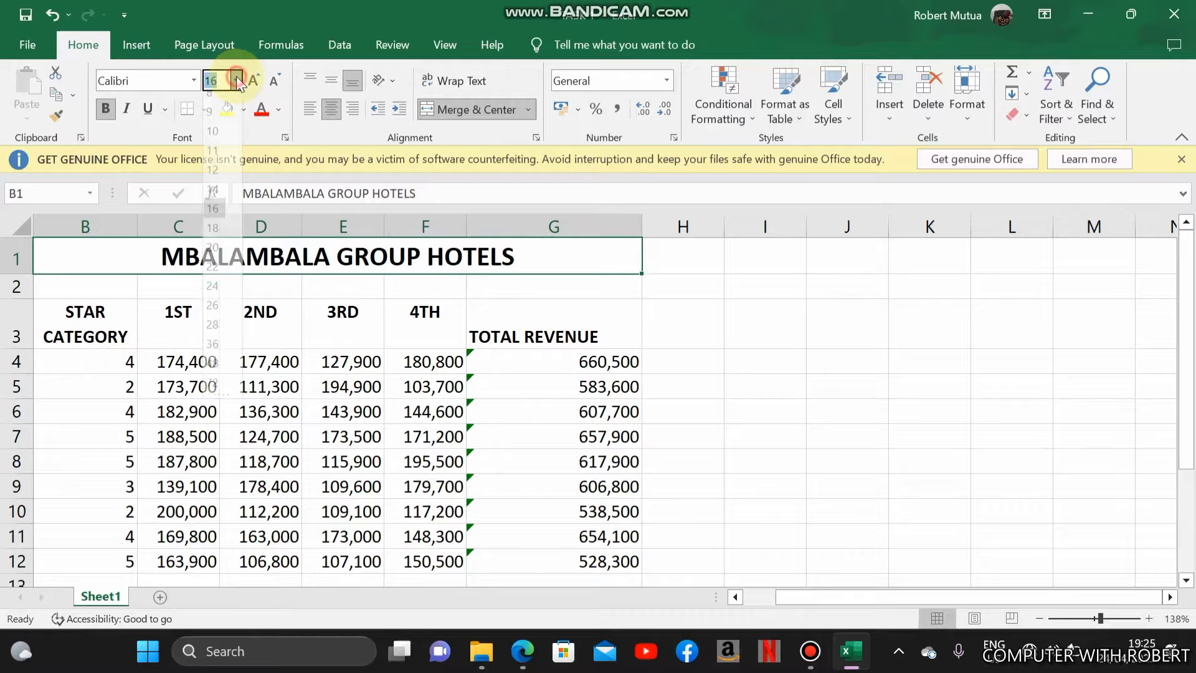
left_click(237, 81)
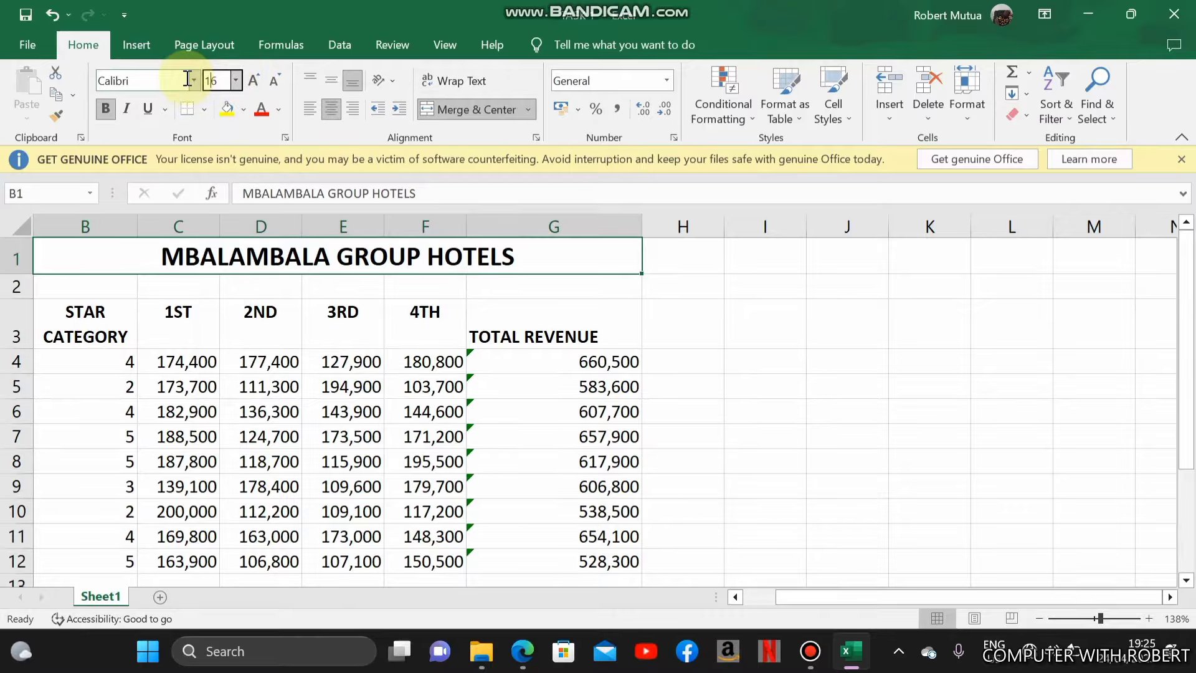
key("BackSpace")
key("Return")
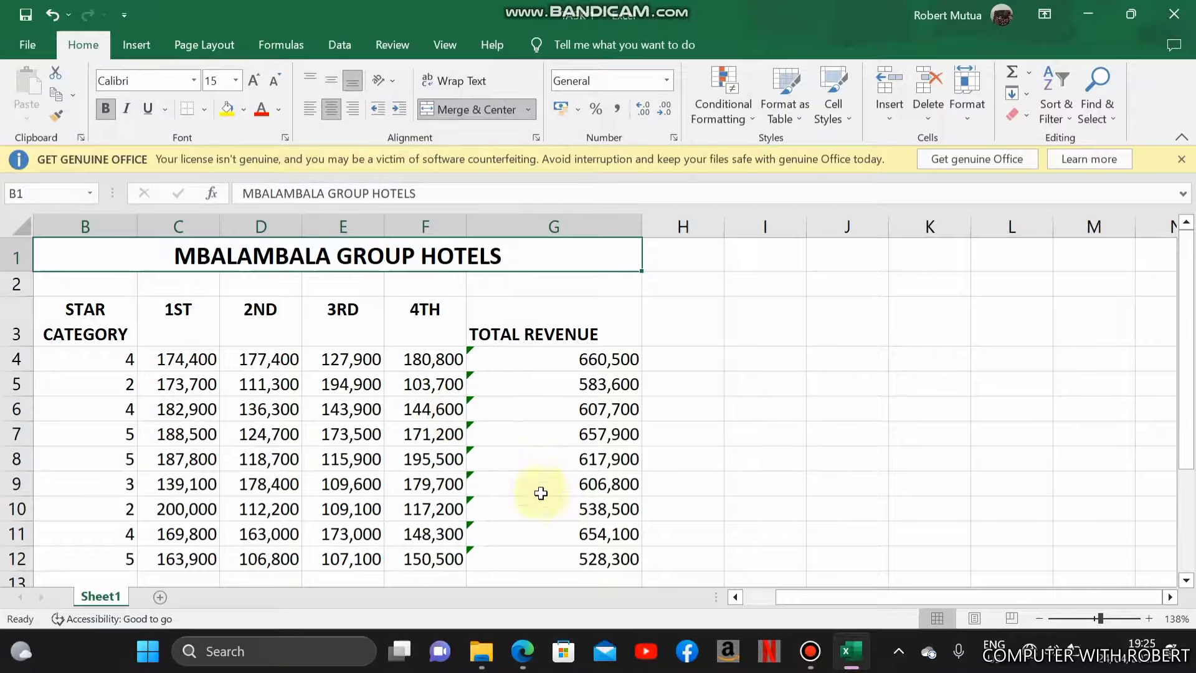
Read task (d) about the administrative cost in the exam paper and return to the Excel workbook.
left_click(523, 652)
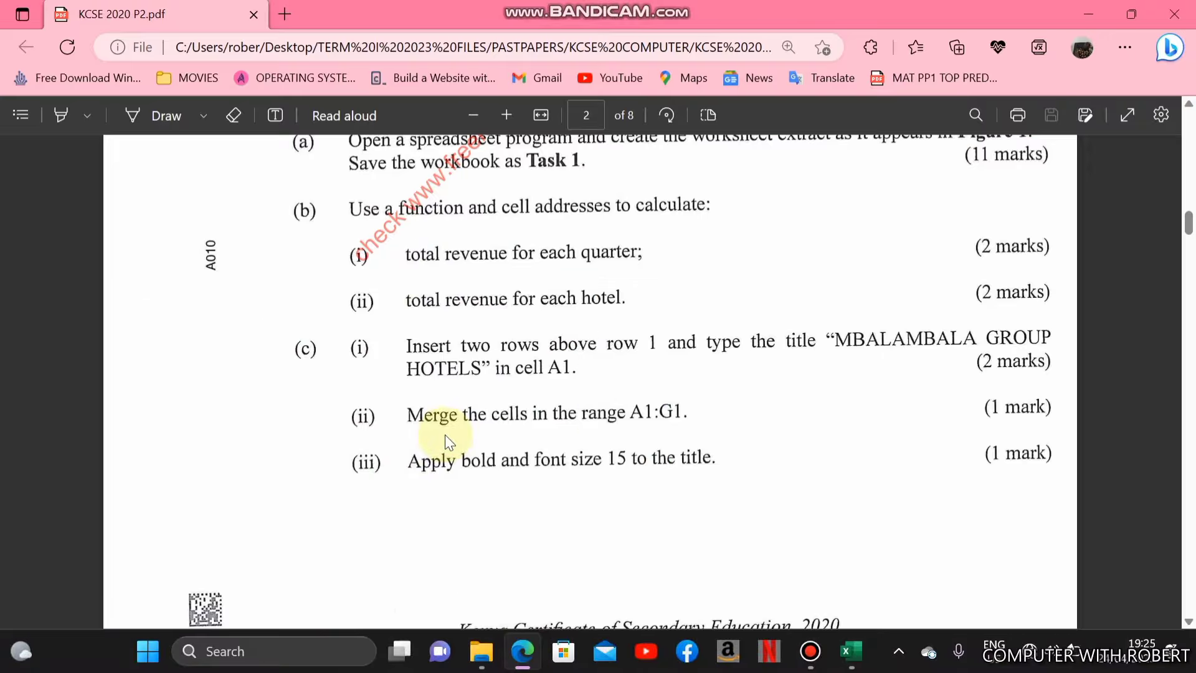
scroll(450, 442, "down", 6)
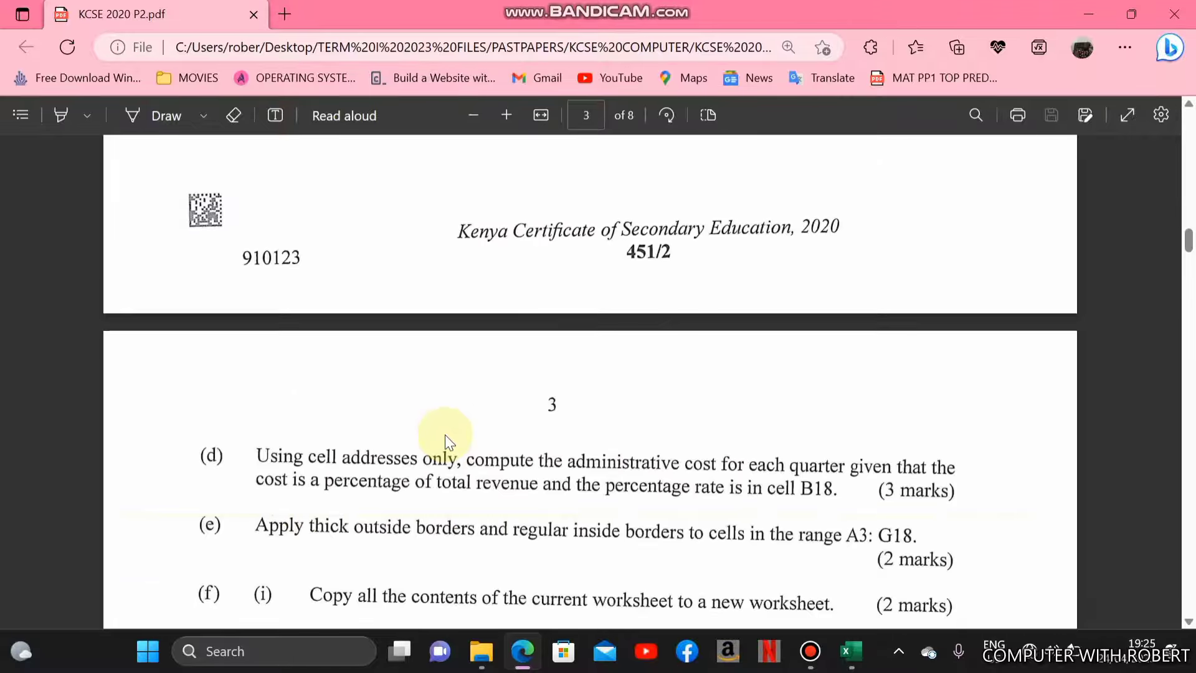
left_click(851, 652)
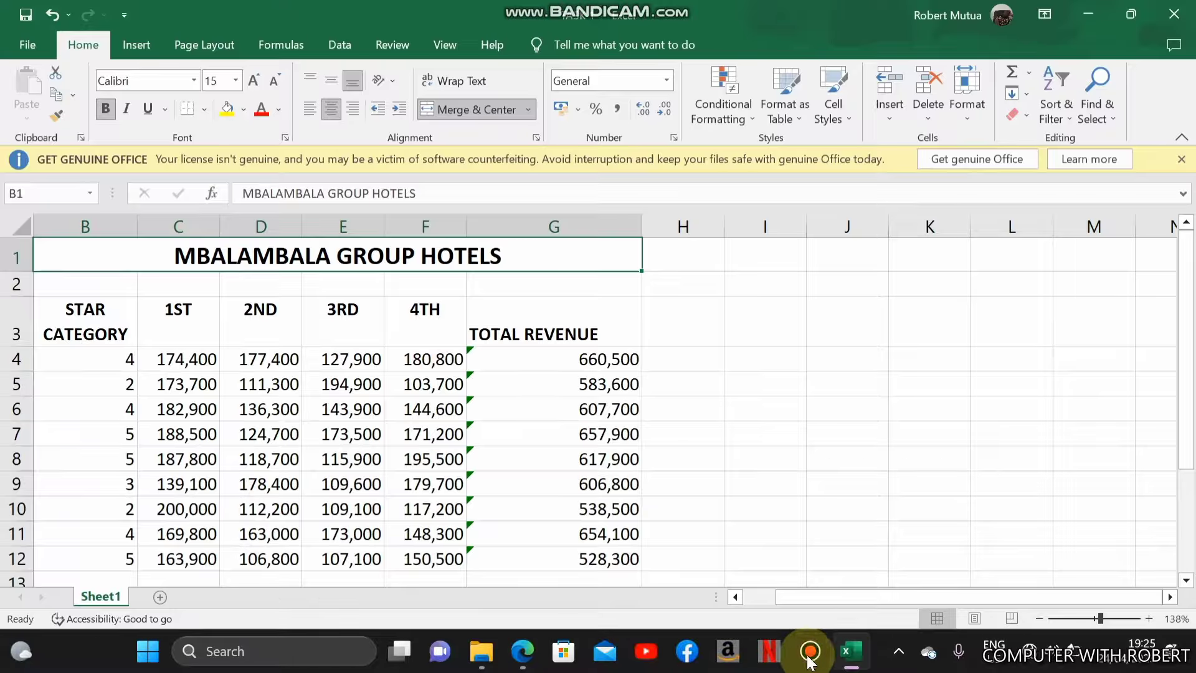
left_click(523, 654)
scroll(436, 498, "down", 2)
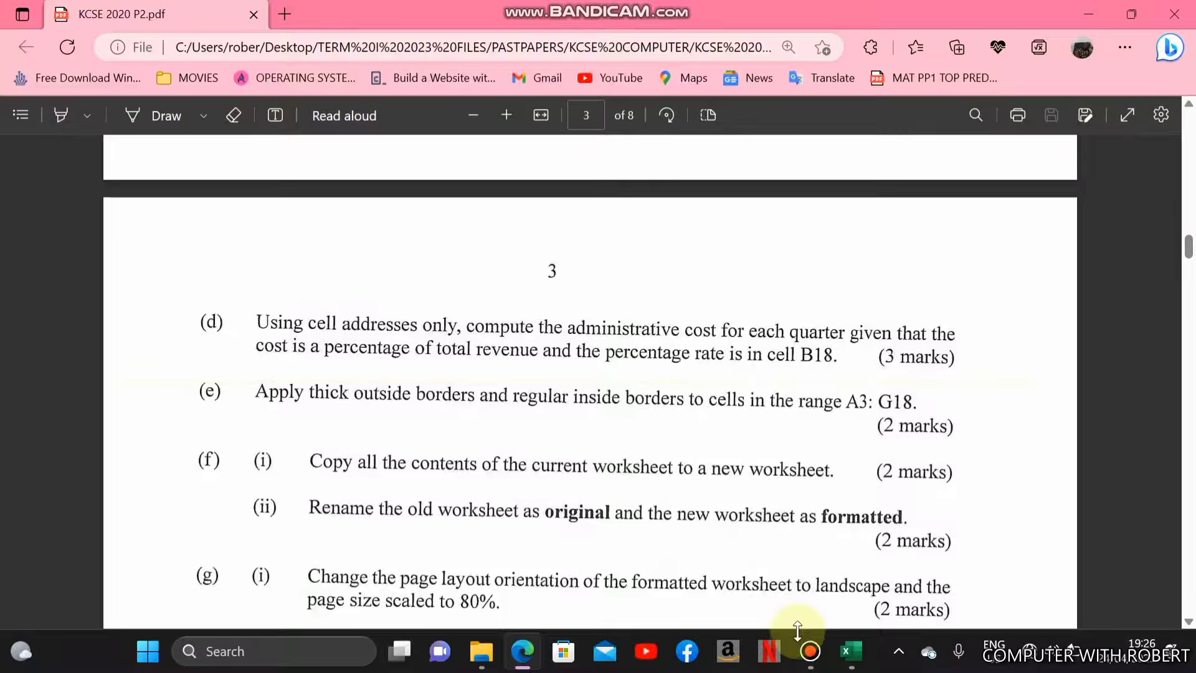
left_click(846, 654)
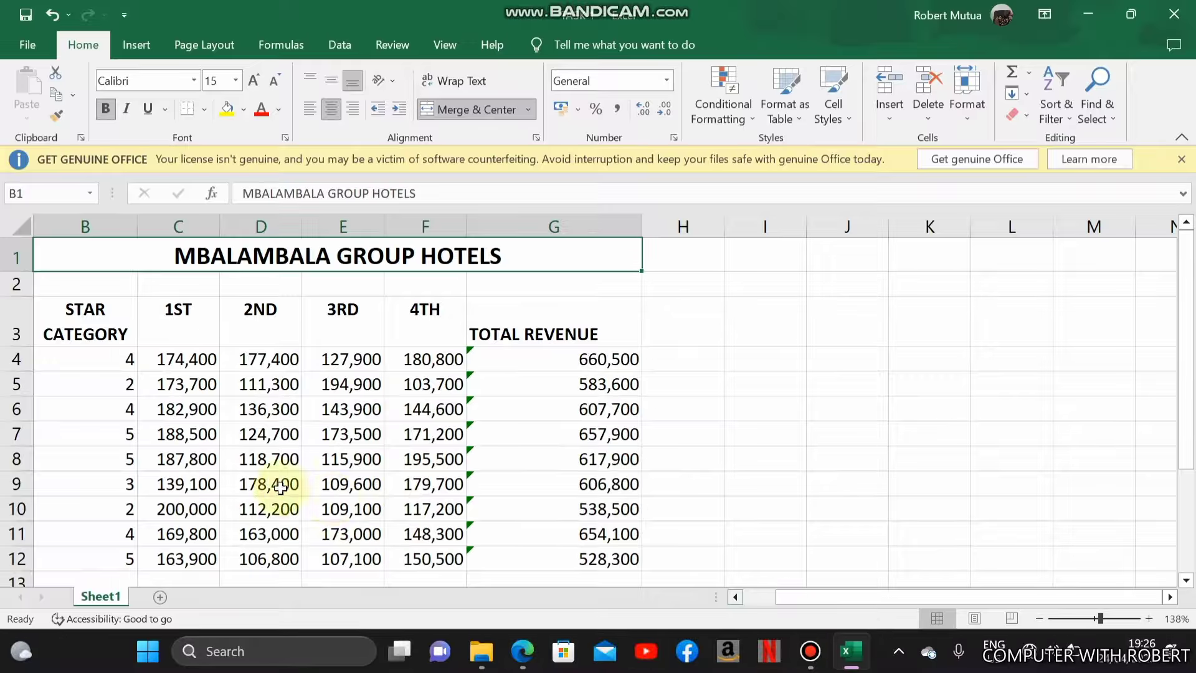
Find the quarterly revenue, administrative cost and percentage rows below the hotel list and make the quarterly totals readable.
left_click(249, 484)
key("Down")
key("Down")
key("Down")
key("Down")
key("Down")
key("Down")
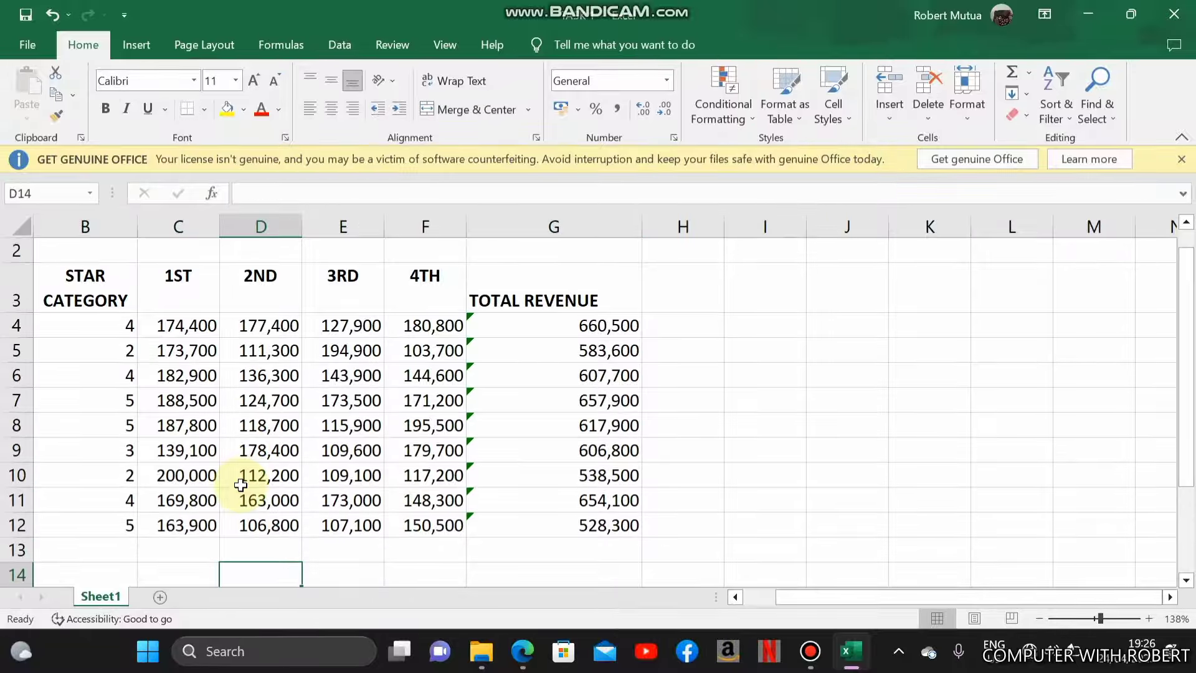
key("Down")
key("Down")
key("Down")
key("Left")
key("Left")
key("Left")
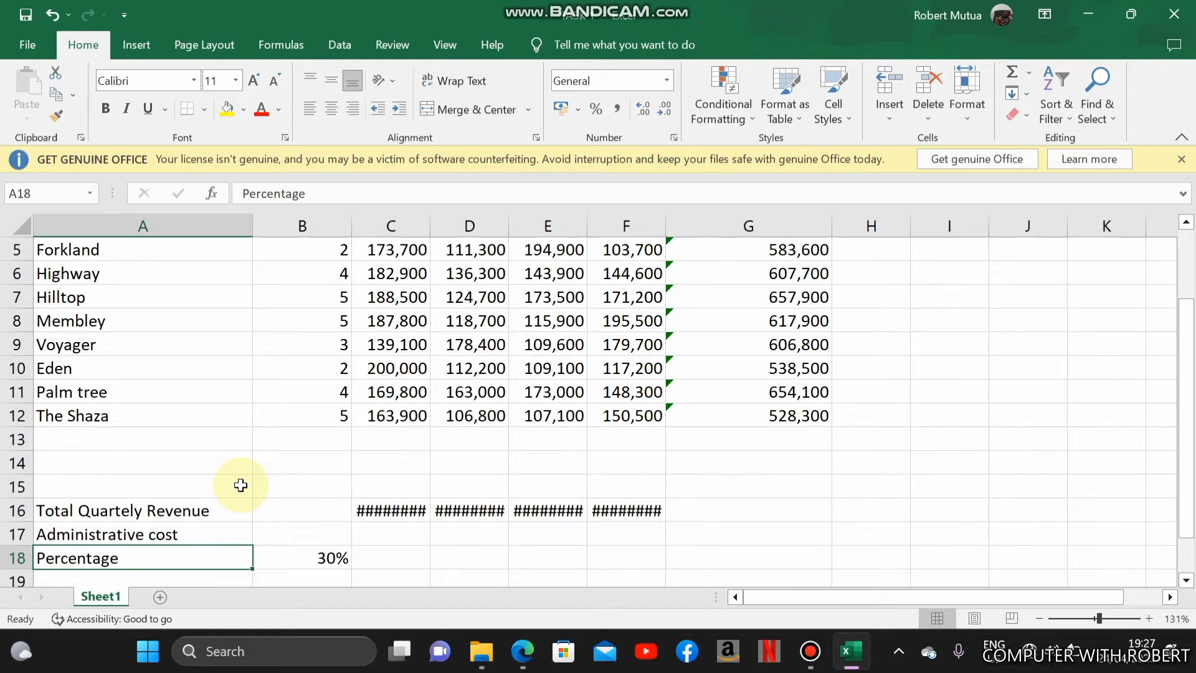
scroll(241, 485, "down", 2, "ctrl")
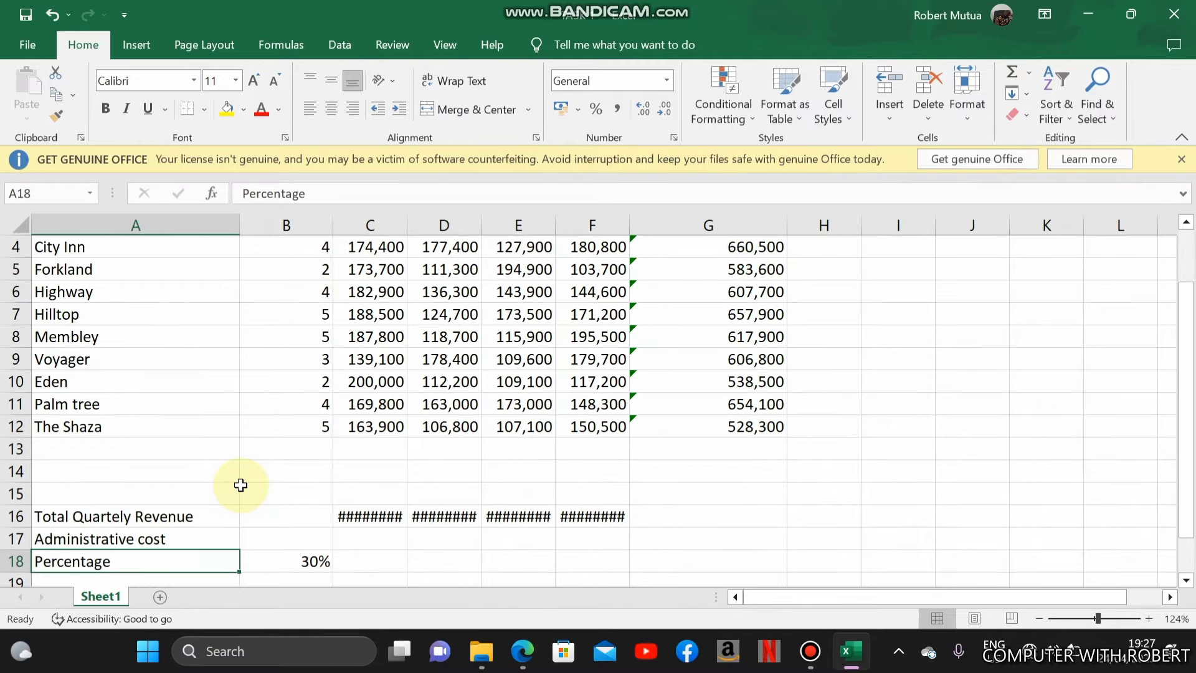
scroll(241, 485, "down", 2, "ctrl")
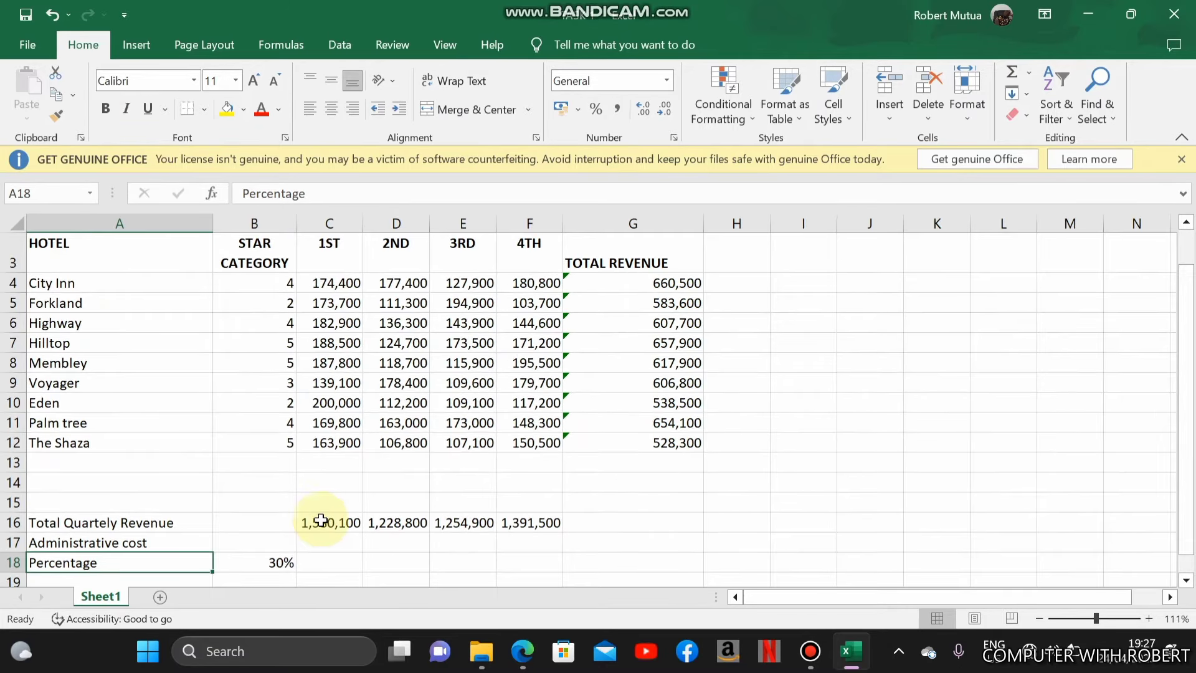
Examine the first quarter's total revenue in C16, the administrative cost cell C17 and the percentage rate in B18.
left_click(325, 560)
key("Down")
key("Down")
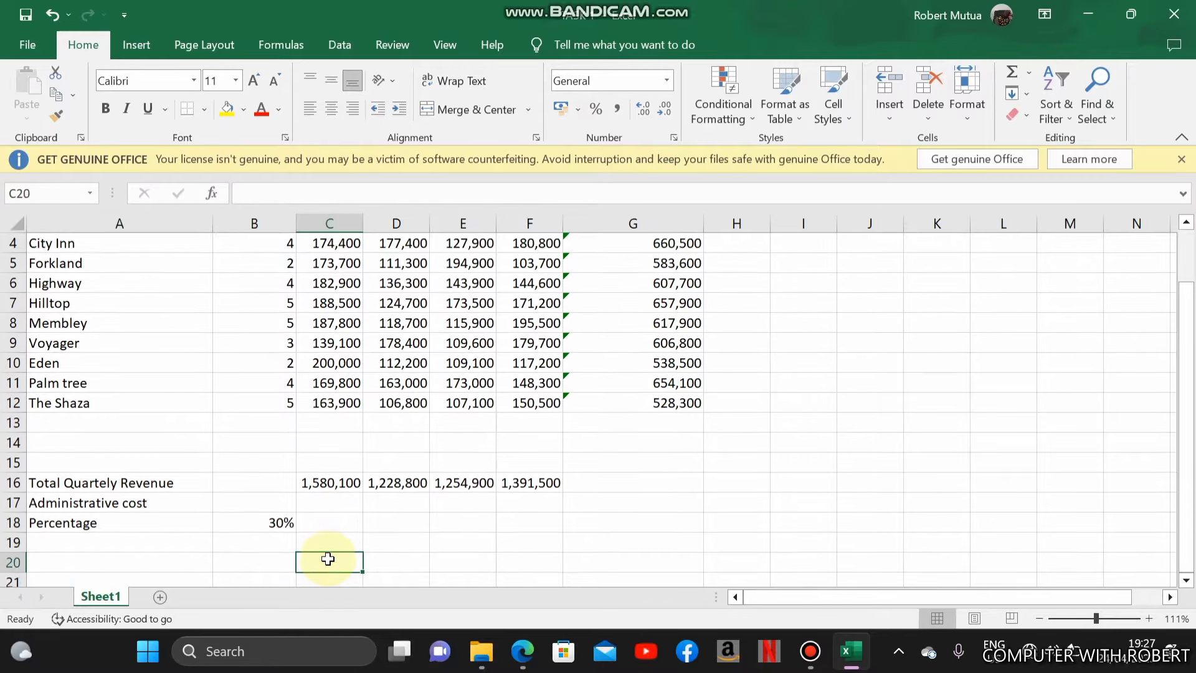
key("Down")
key("Down")
key("Down")
key("Up")
key("Up")
key("Up")
key("Up")
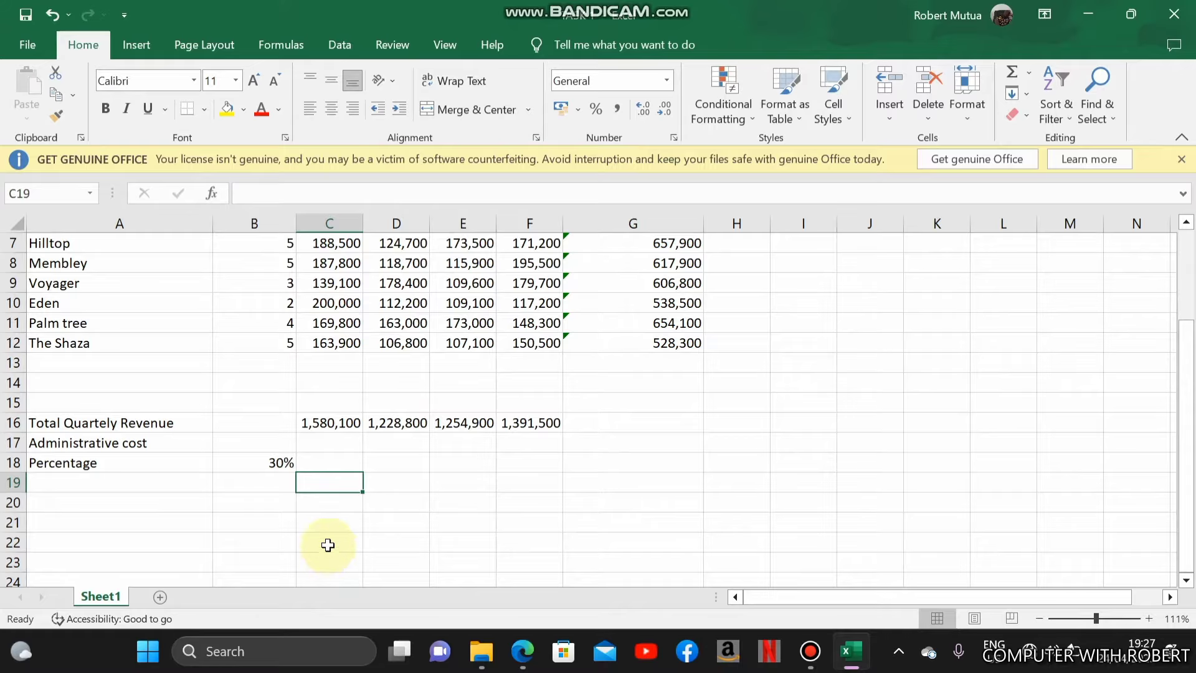
left_click(317, 441)
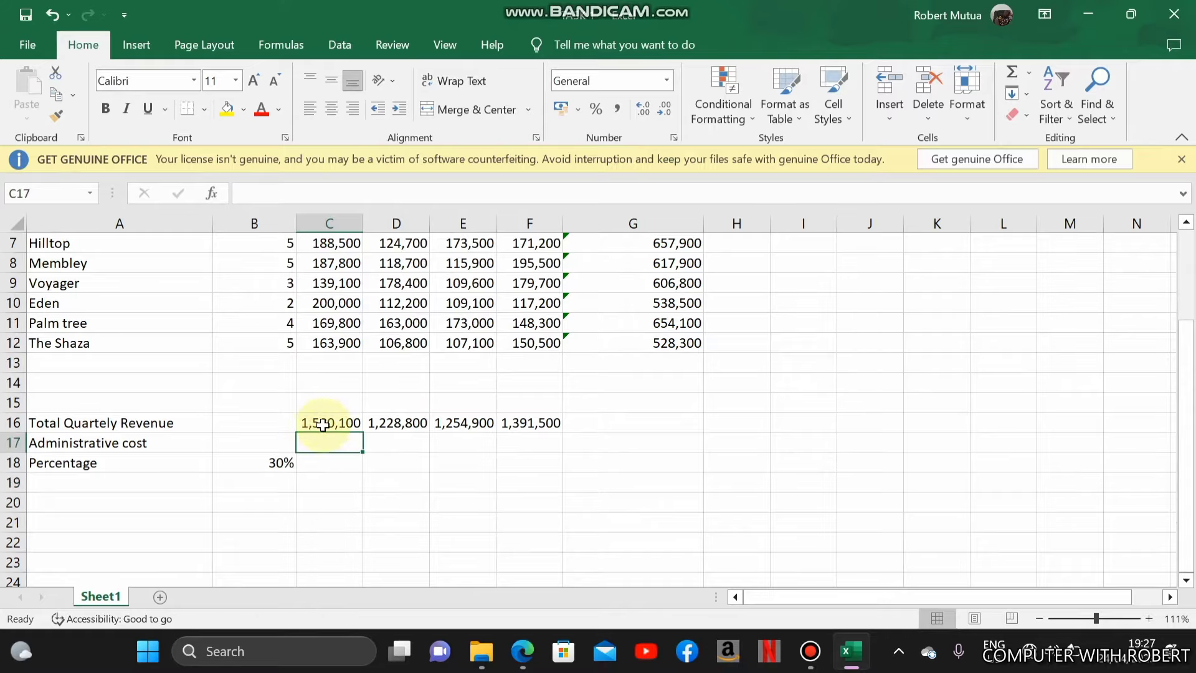
left_click(323, 426)
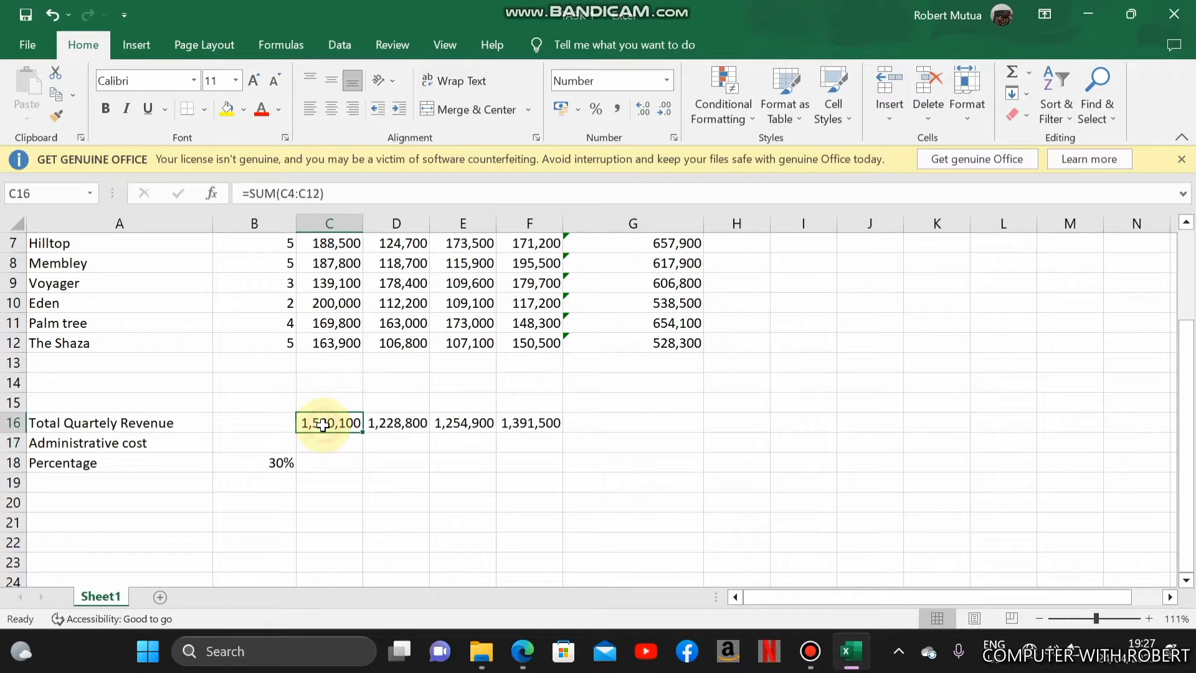
left_click(329, 464)
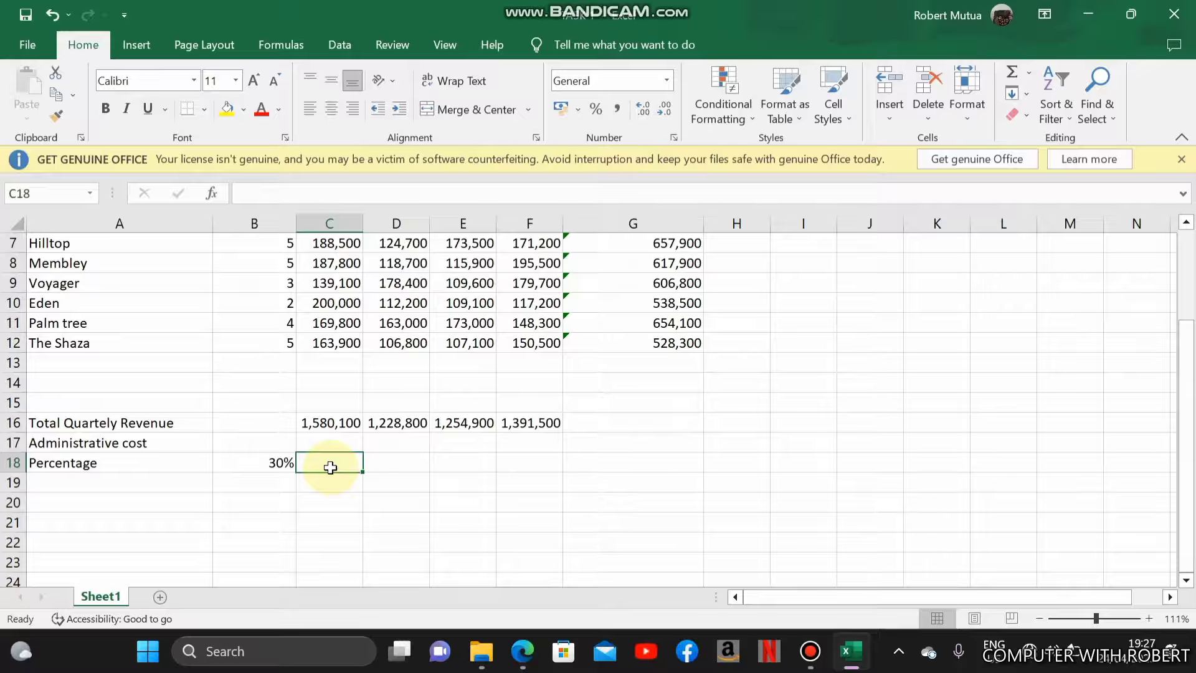
left_click(249, 460)
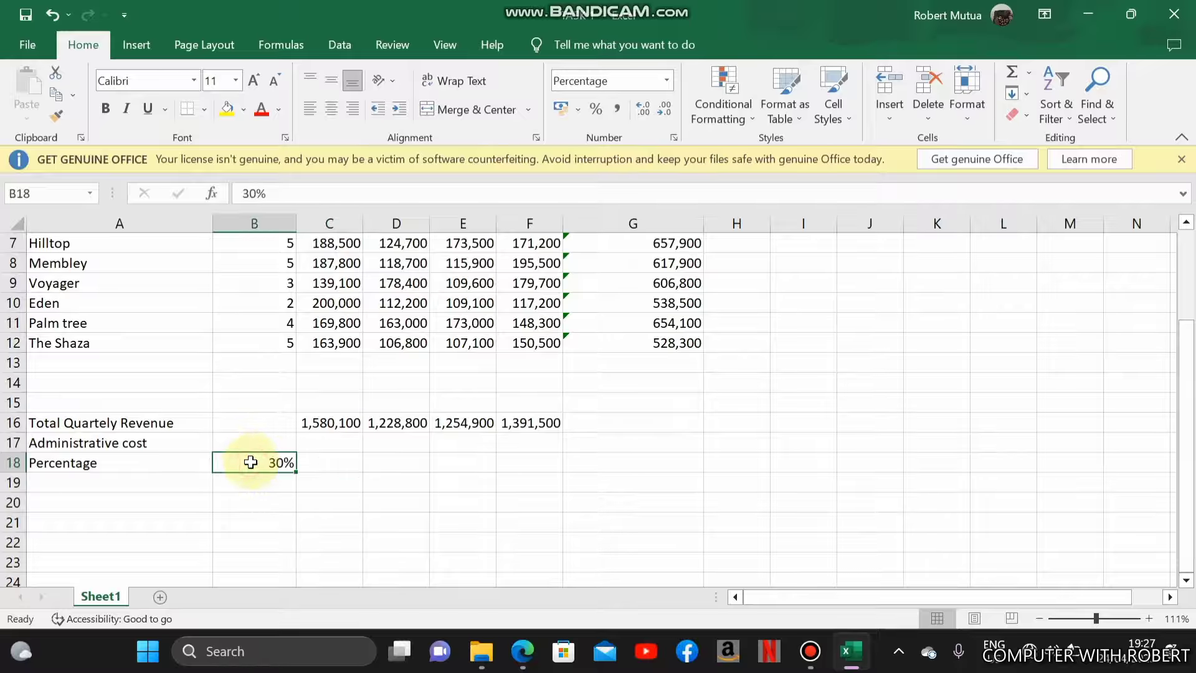
left_click(336, 441)
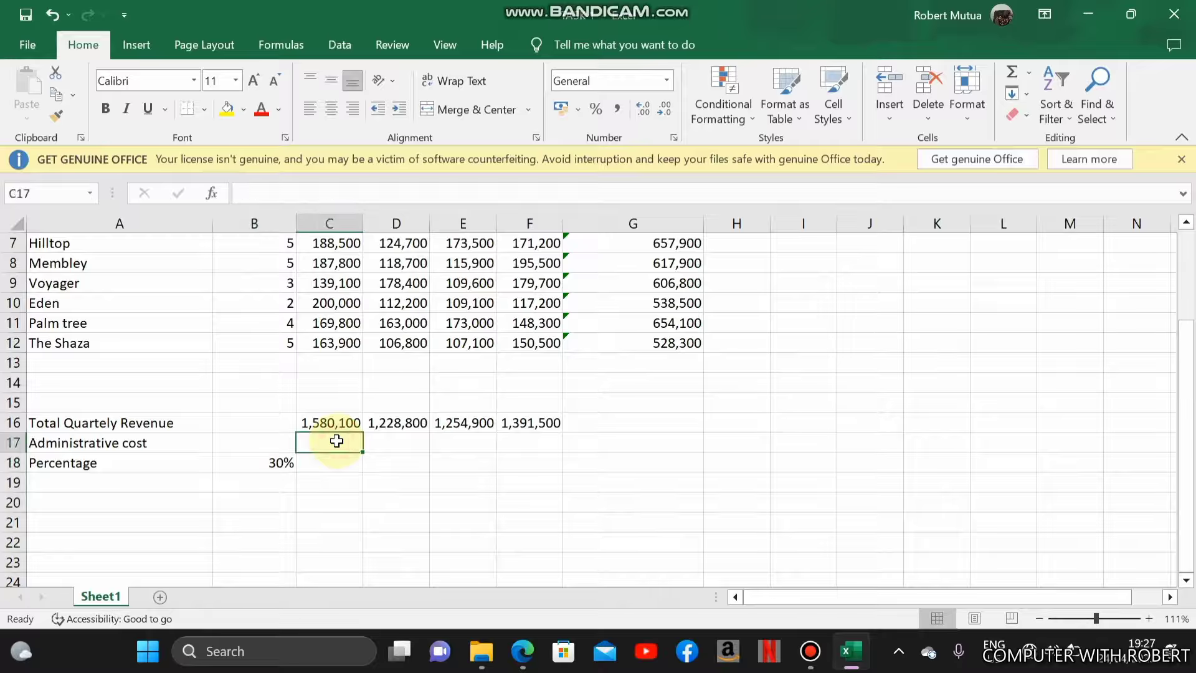
left_click(335, 421)
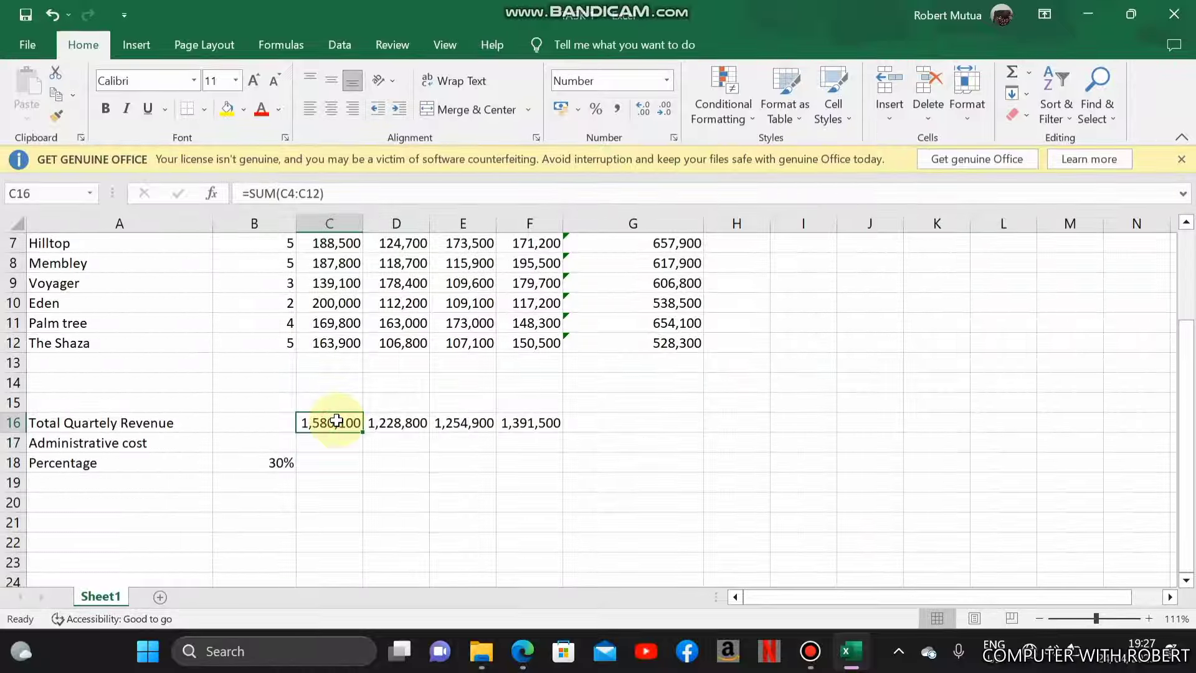
Compute the first quarter's administrative cost in C17 with =B18*C16 and copy the formula across to F17.
left_click(333, 440)
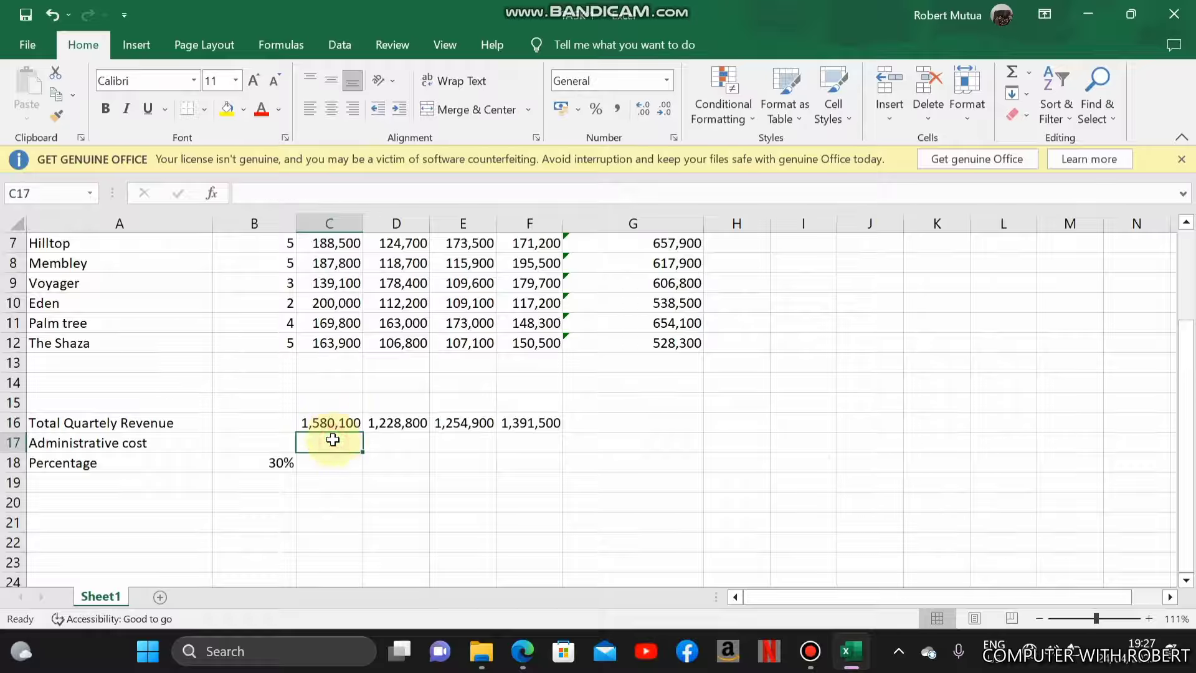
type("=")
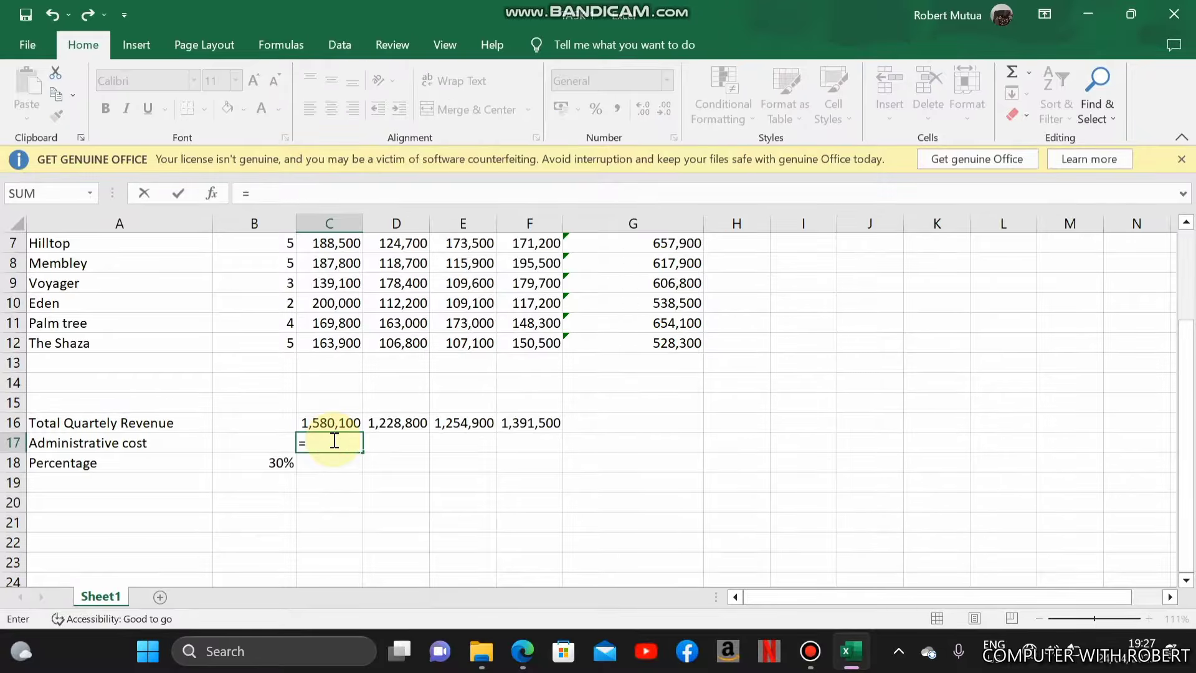
left_click(275, 463)
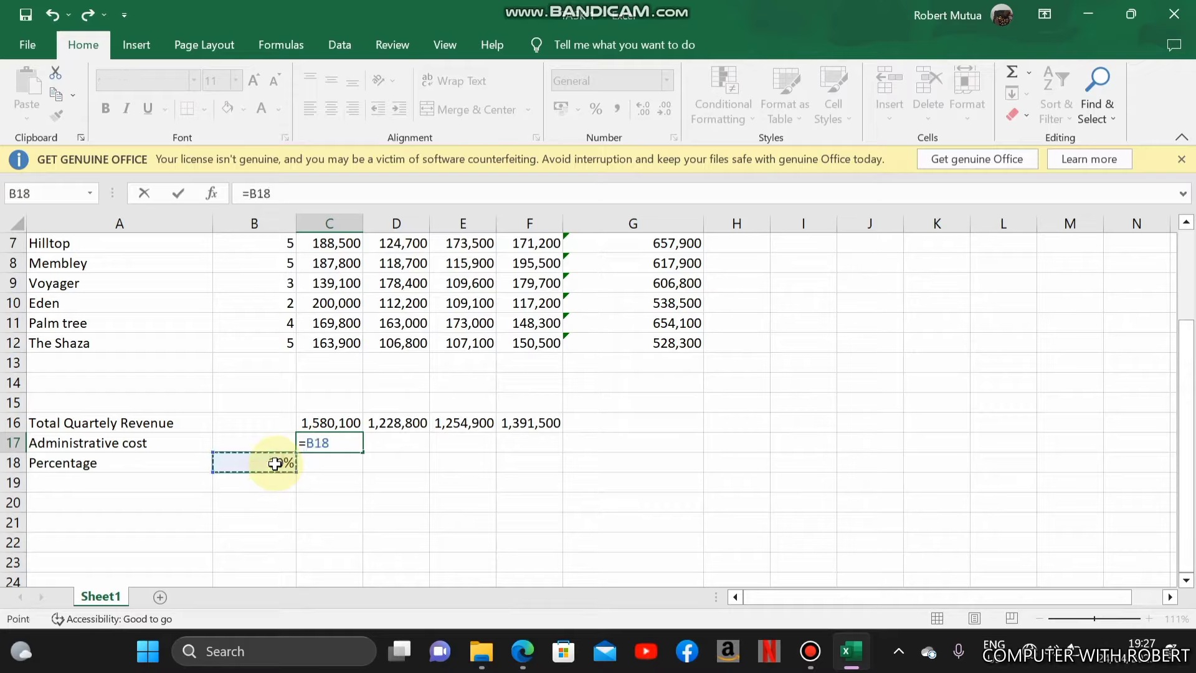
type("*")
left_click(341, 423)
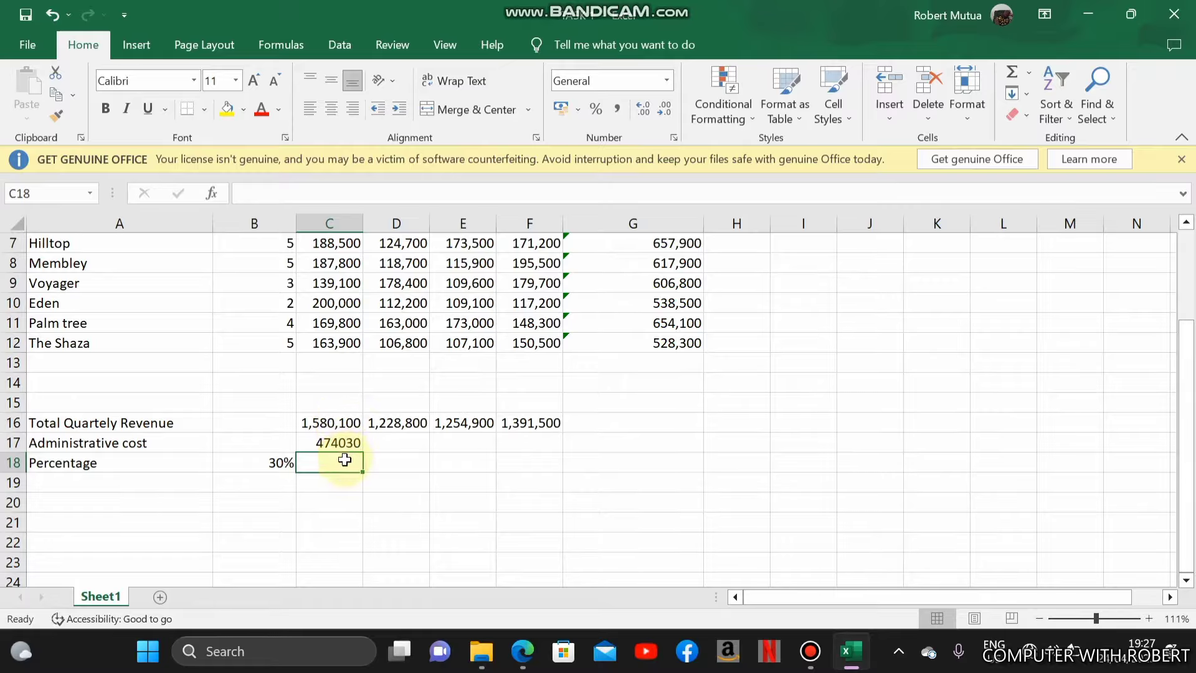
left_click(342, 445)
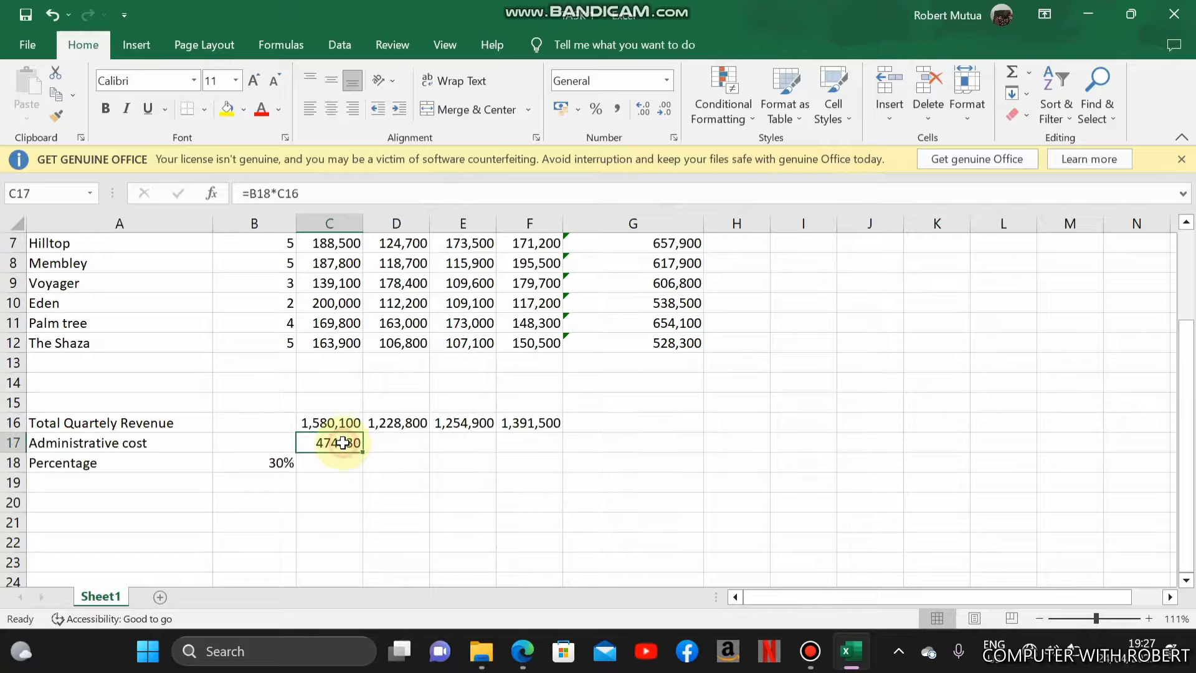
left_click_drag(362, 451, 536, 445)
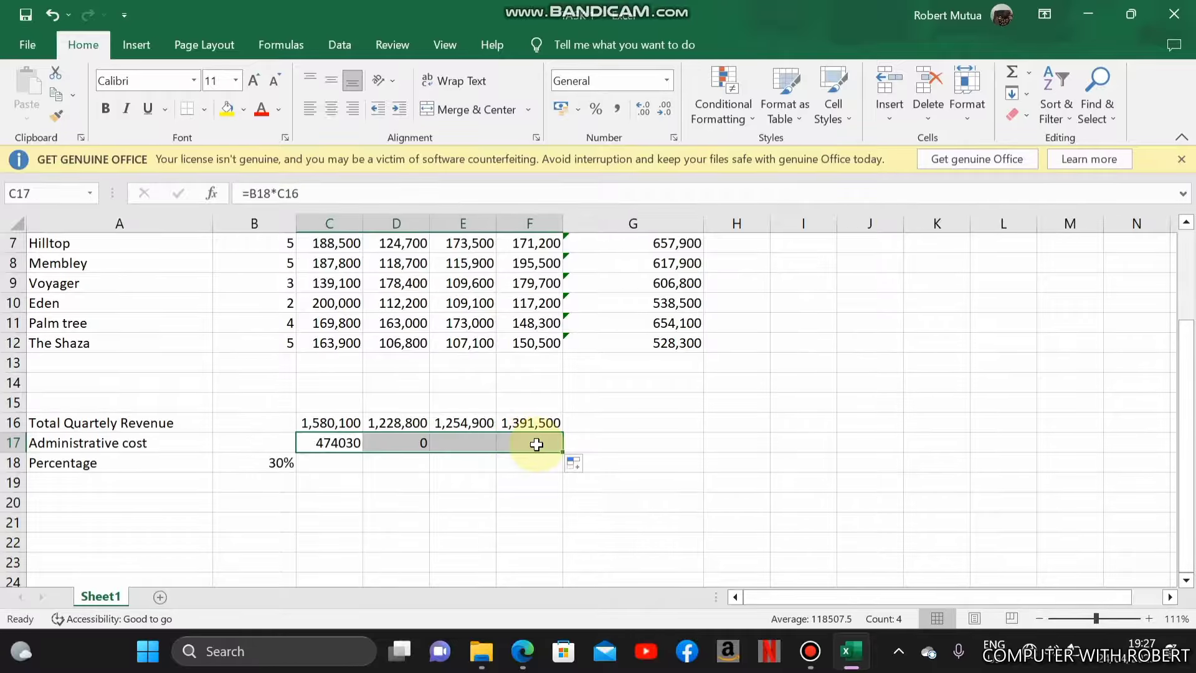
Compare the administrative cost formulas in C17, D17 and E17, checking which percentage cell each one references.
left_click(405, 441)
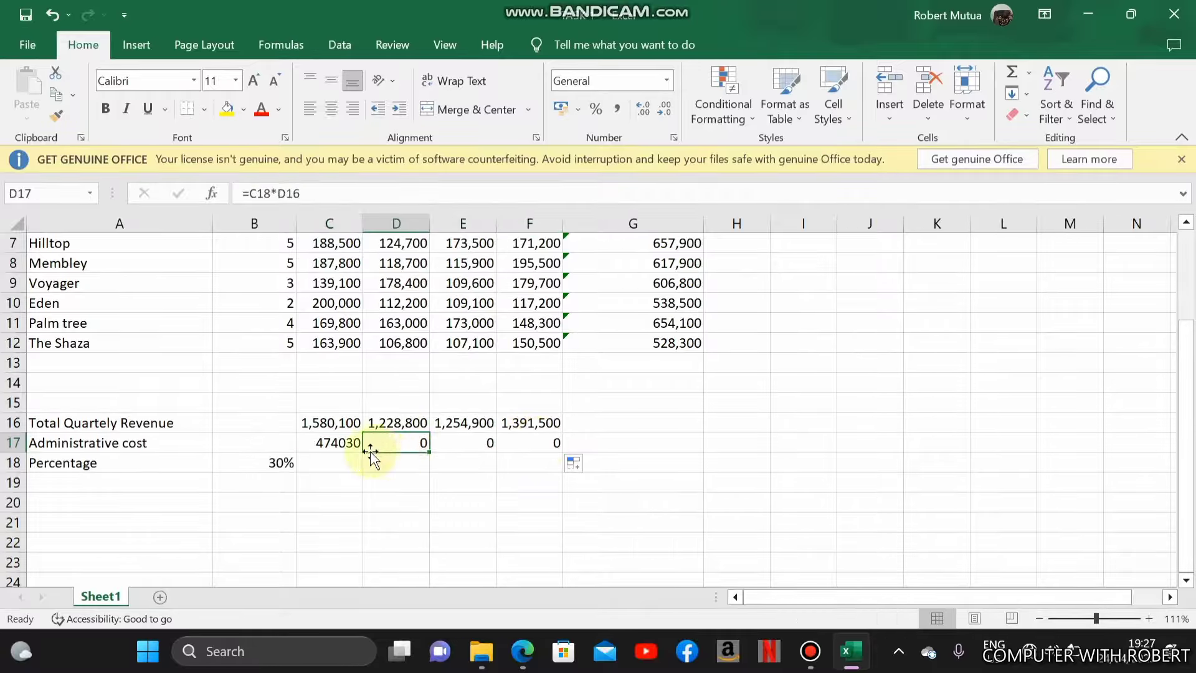
left_click(334, 434)
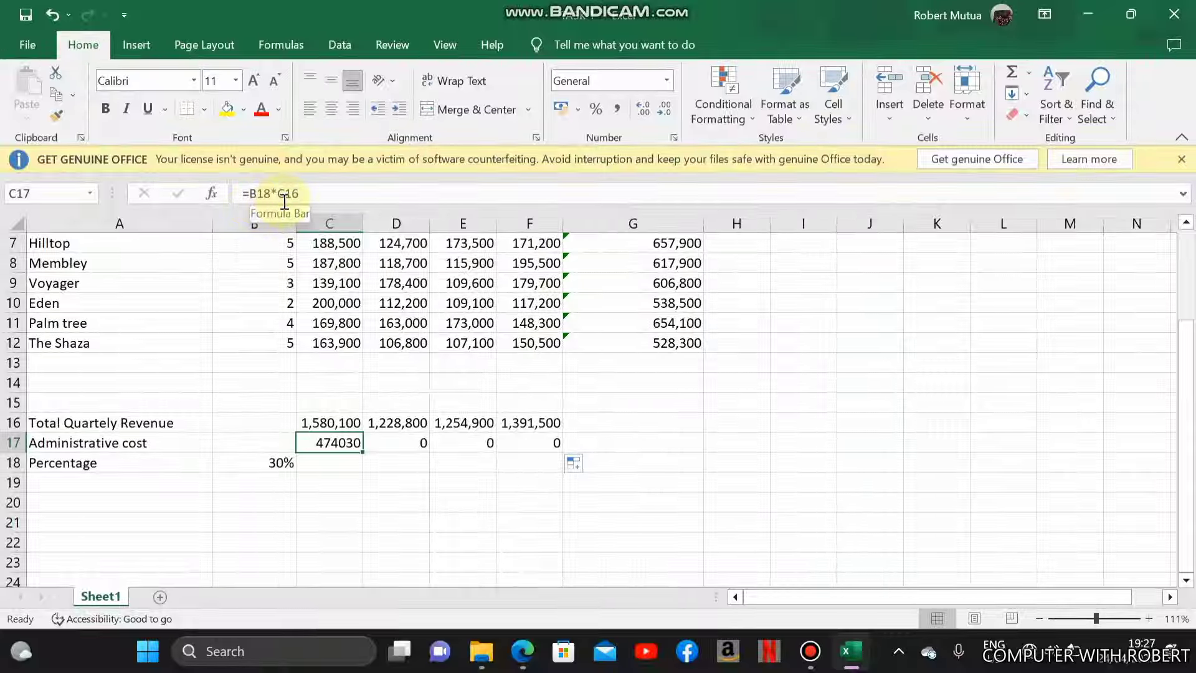
left_click(414, 442)
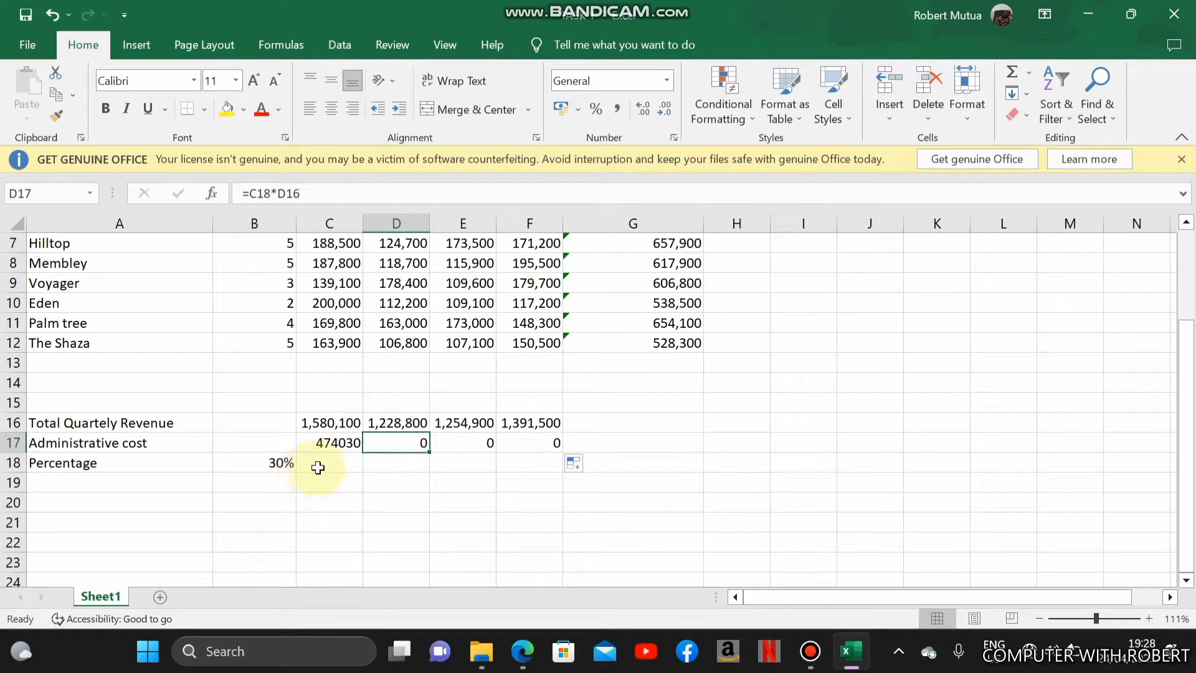
left_click(326, 464)
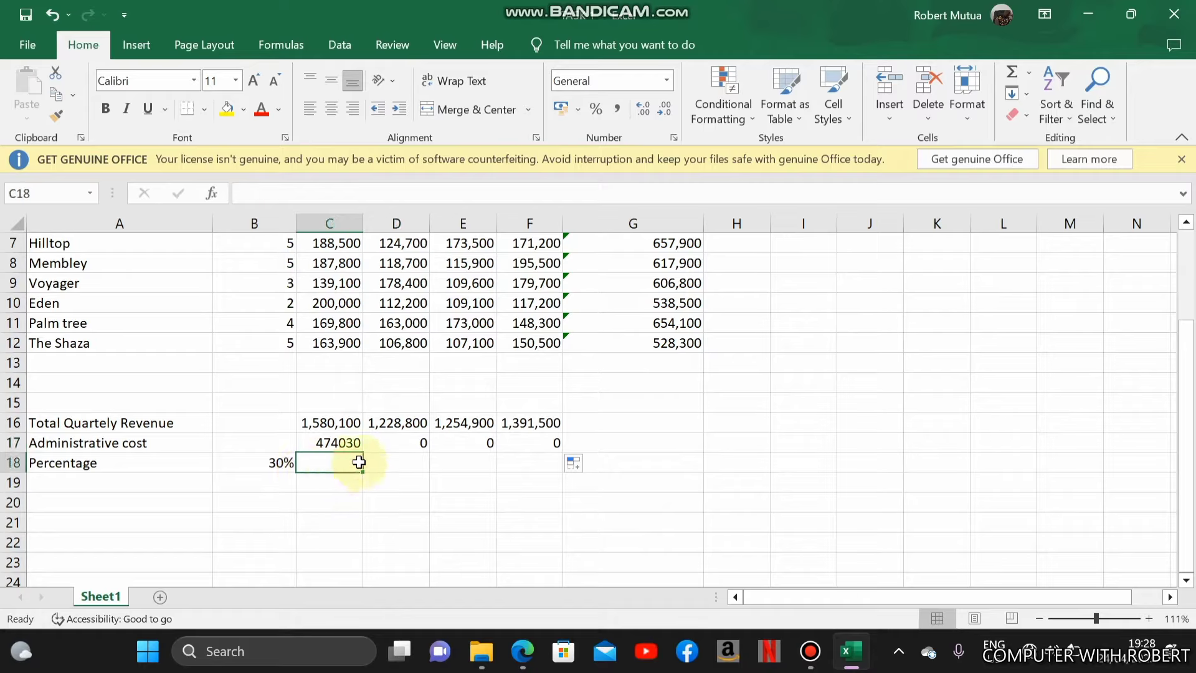
left_click(464, 440)
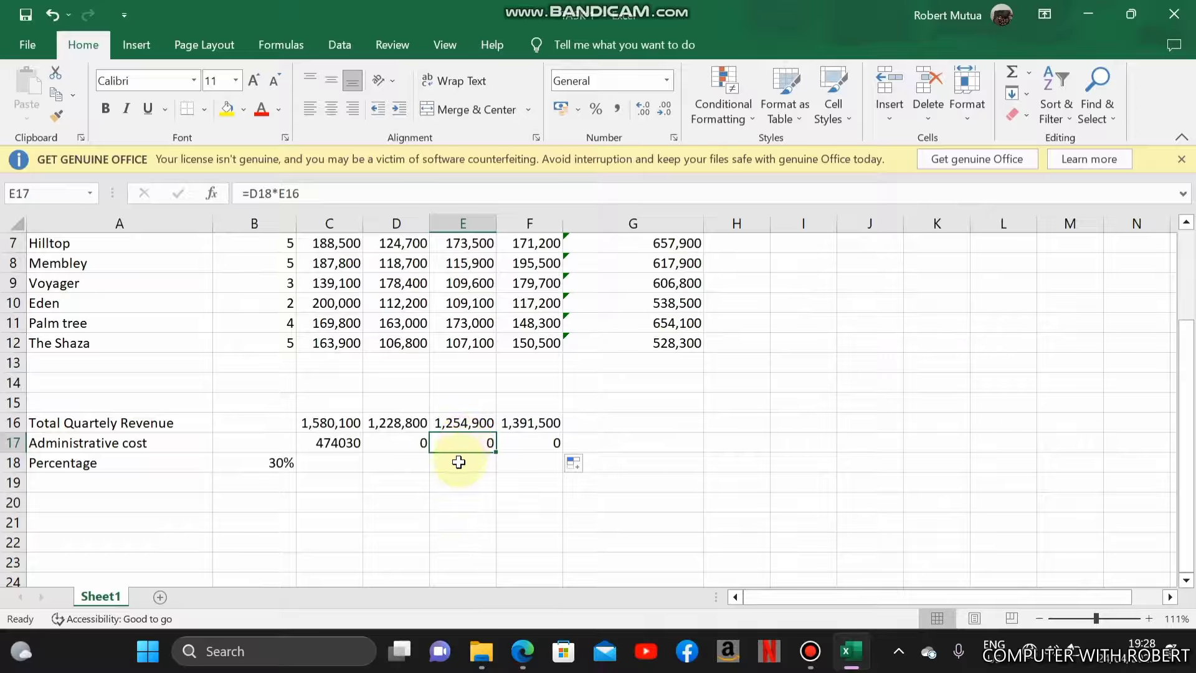
Make the percentage reference absolute in the first quarter's administrative cost by changing the C17 formula to =$B$18*C16.
left_click(386, 464)
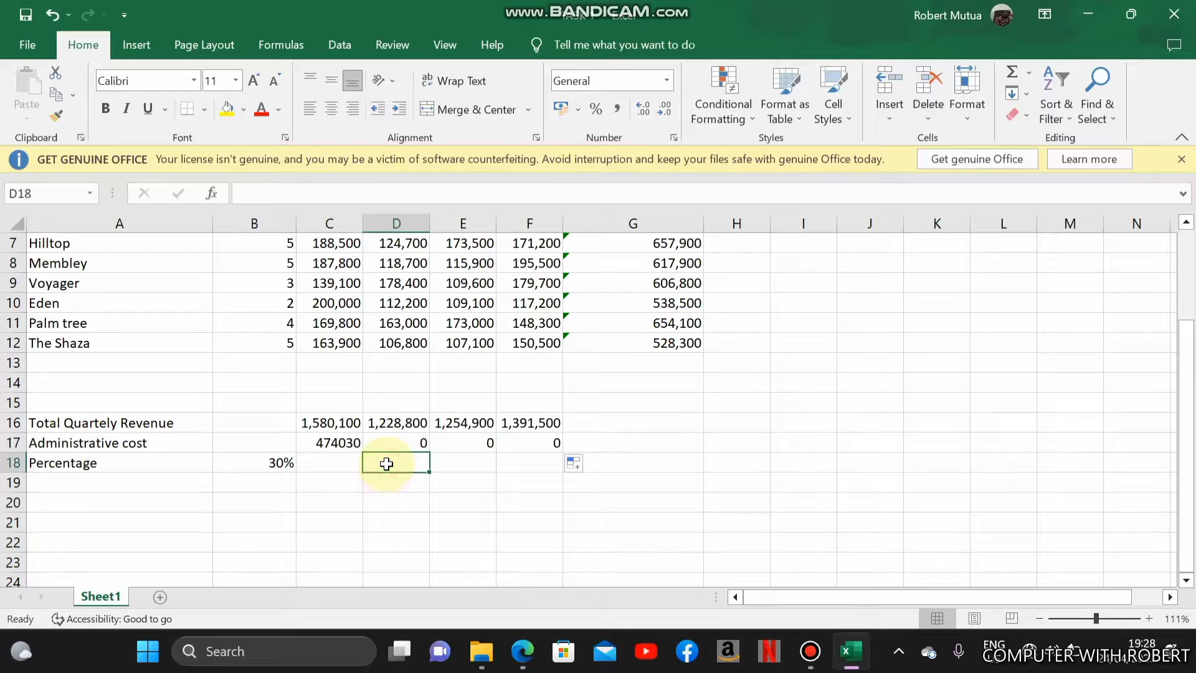
left_click(270, 464)
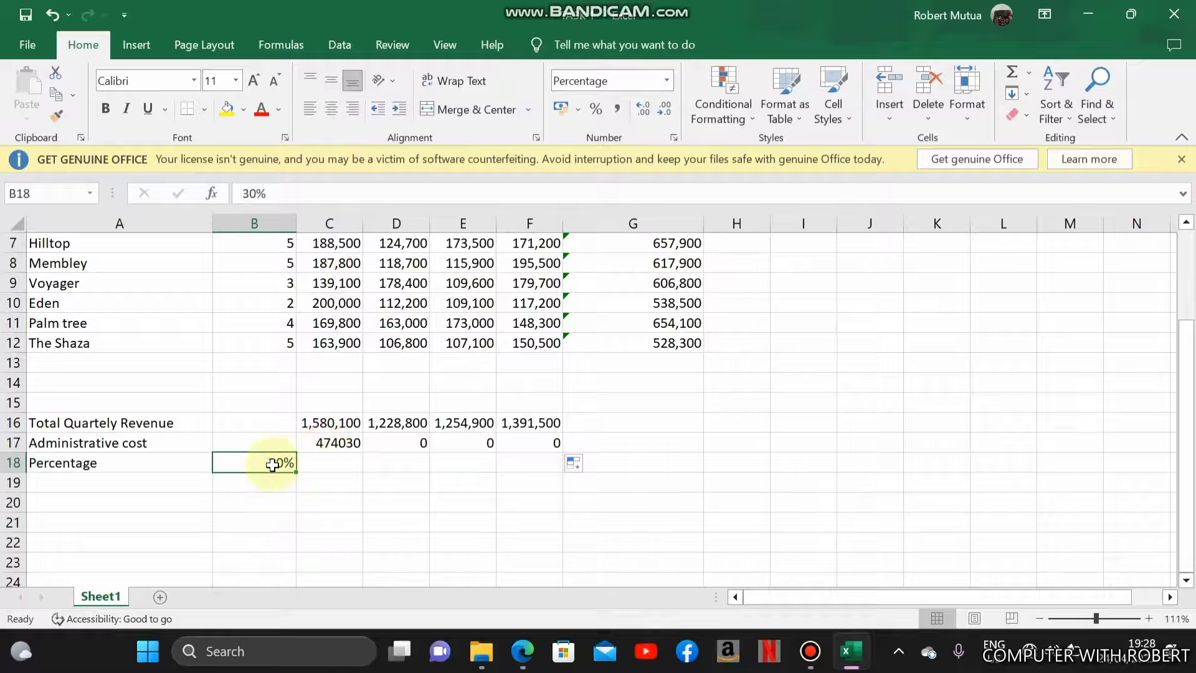
left_click(319, 445)
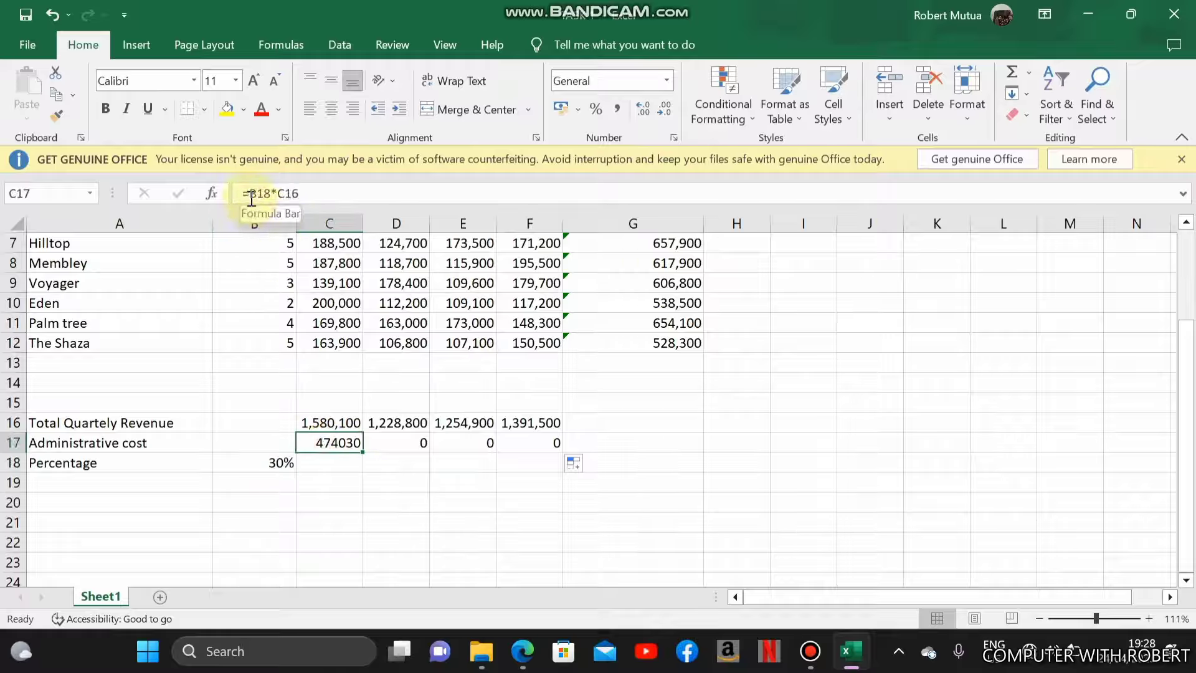
left_click(252, 198)
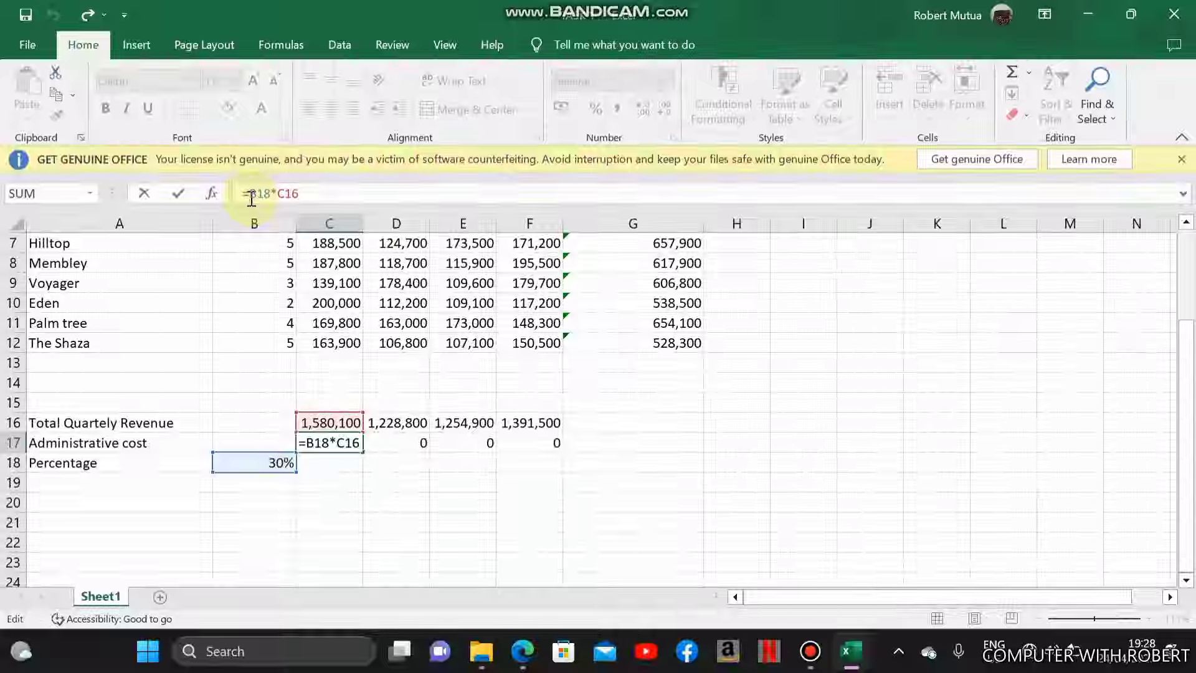
type("$B")
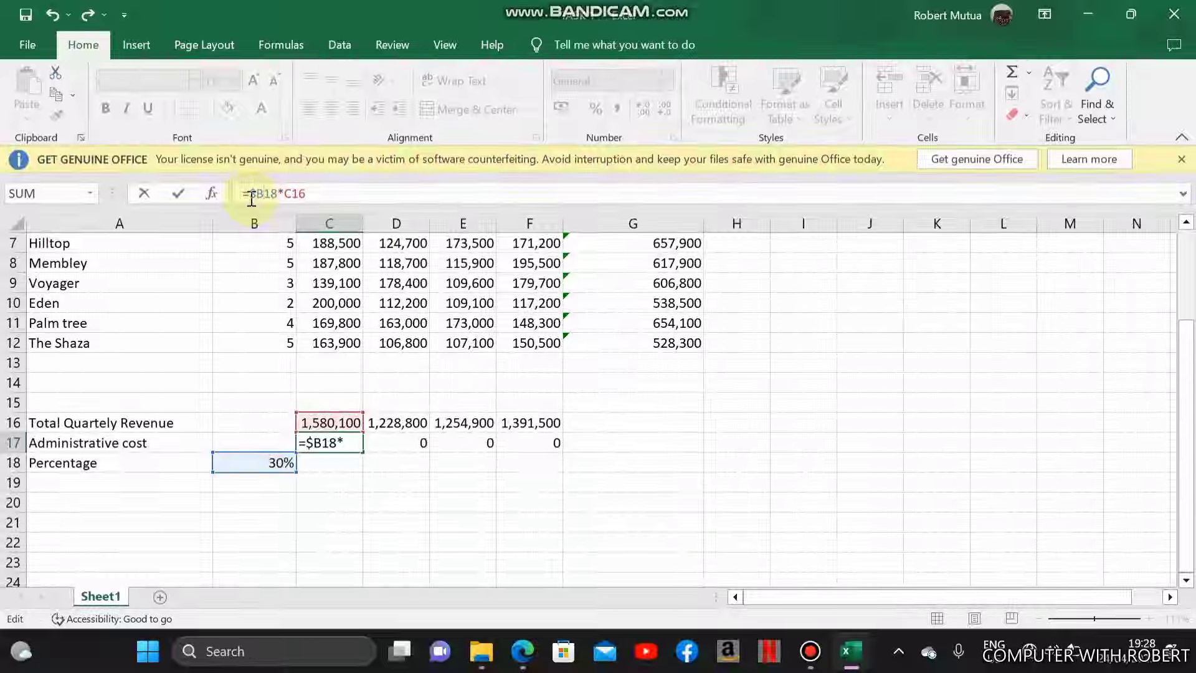
type("$")
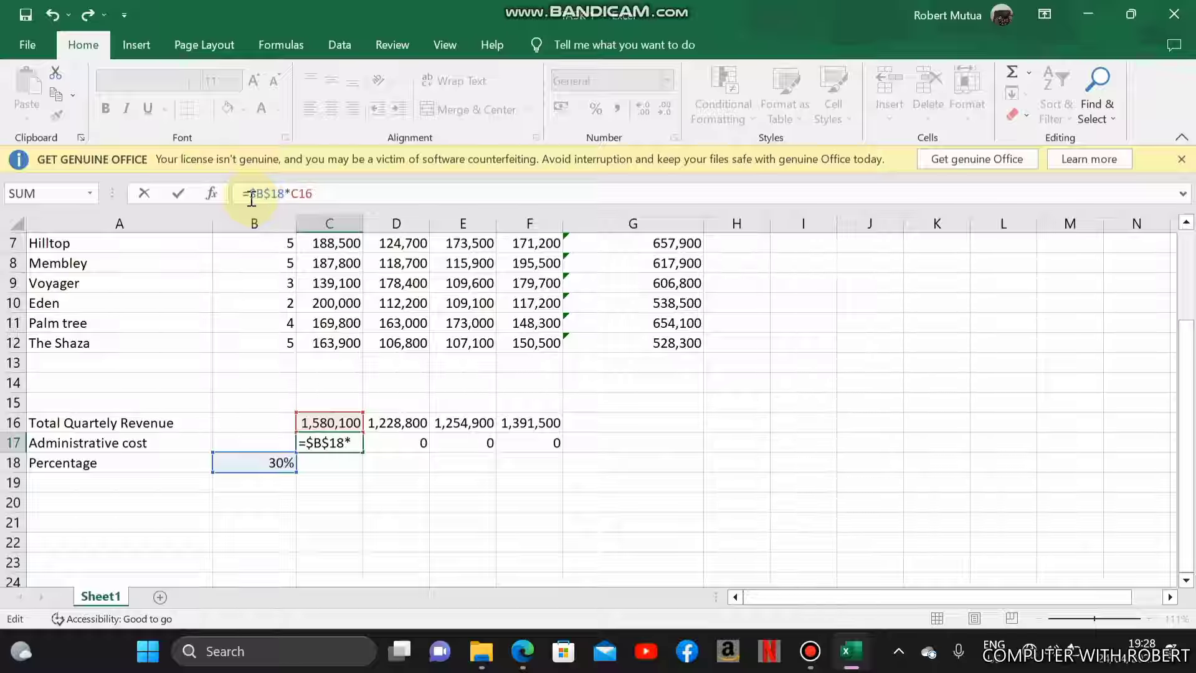
key("Return")
Copy the corrected administrative cost formula from C17 across to F17.
left_click(333, 440)
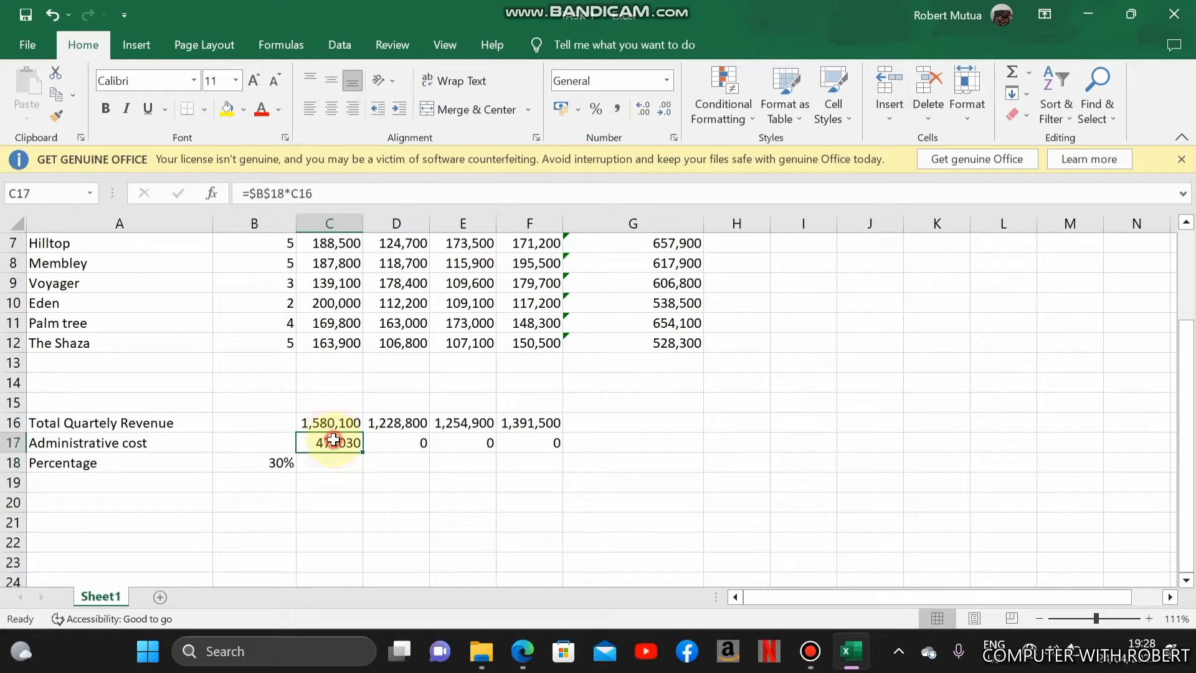
left_click_drag(363, 454, 545, 449)
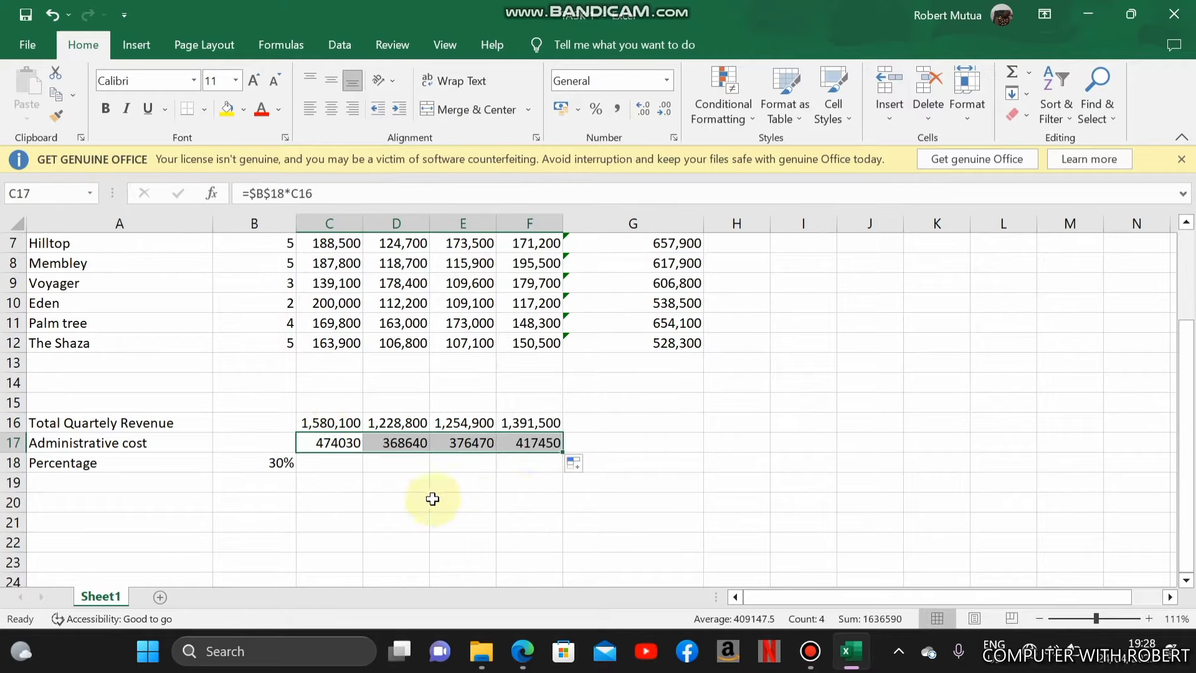
left_click(344, 444)
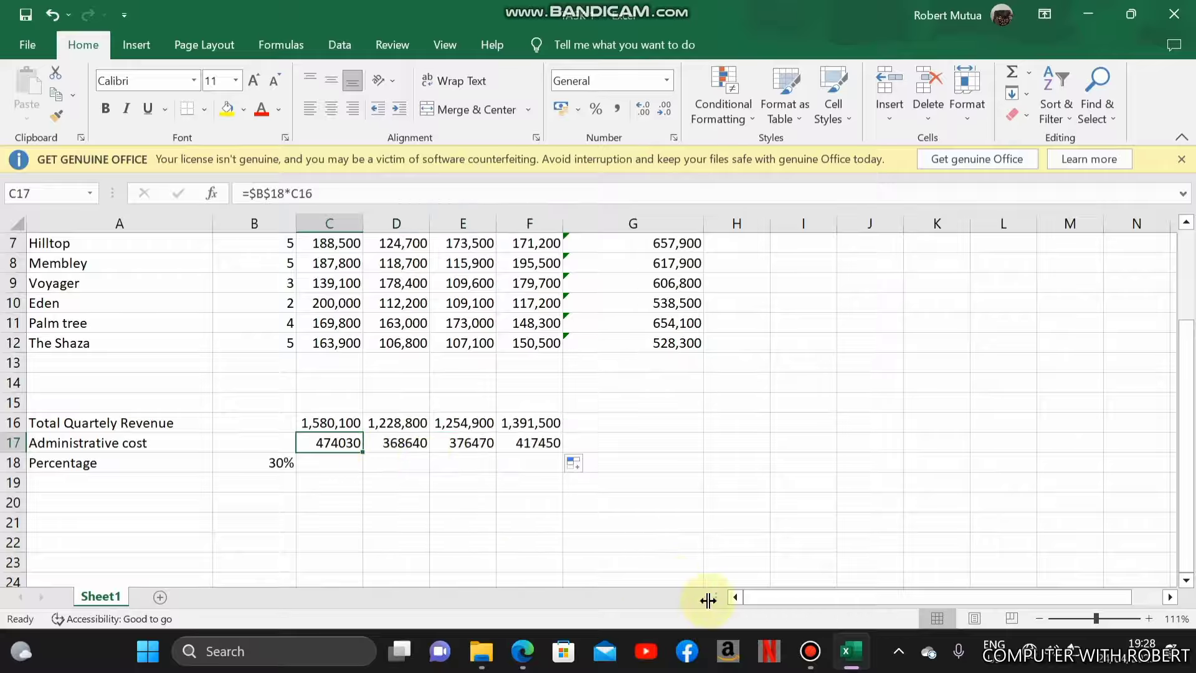
Check question (e) in the KCSE 2020 P2 PDF in Edge, and back in Excel give A3:G18 a thick outline border.
left_click(522, 651)
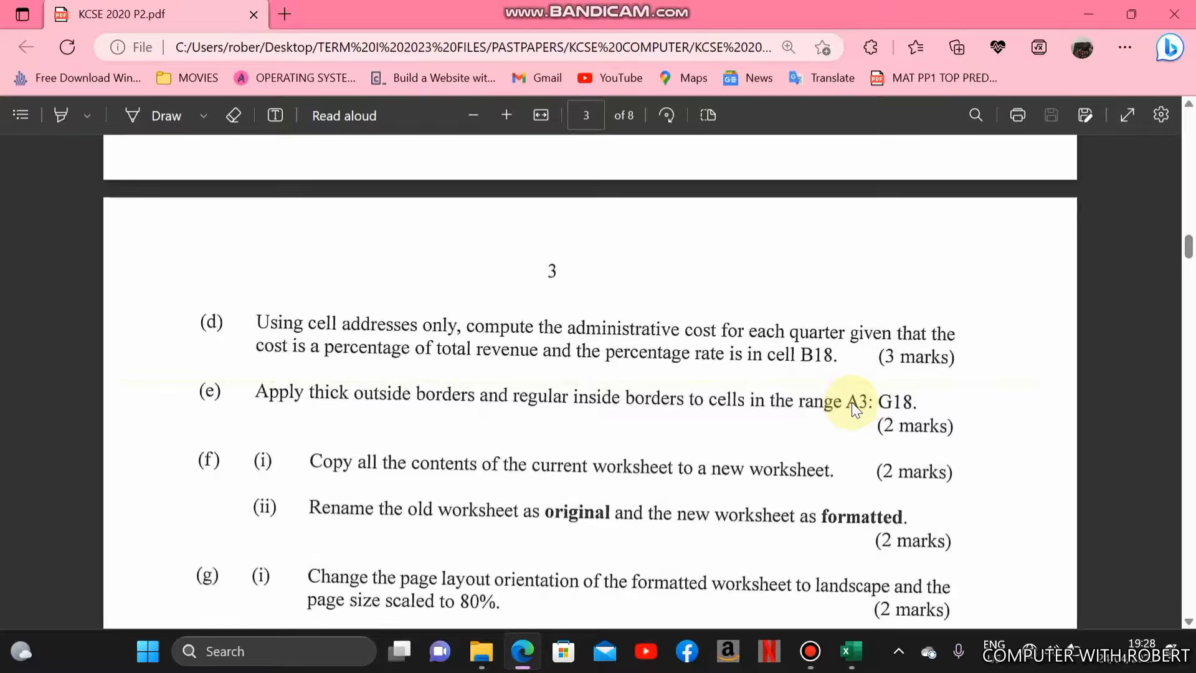
left_click(848, 659)
left_click(230, 330)
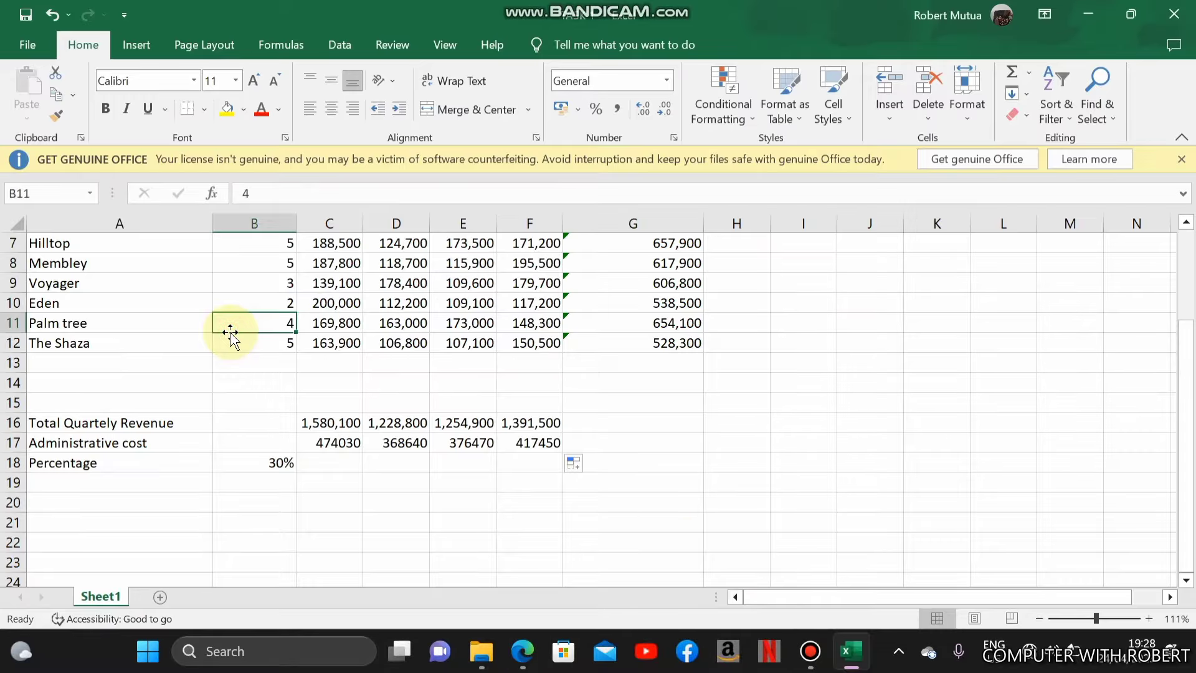
key("Up")
key("Up")
key("Up")
key("Up")
key("Up")
key("Up")
key("Up")
key("Up")
key("Up")
key("Up")
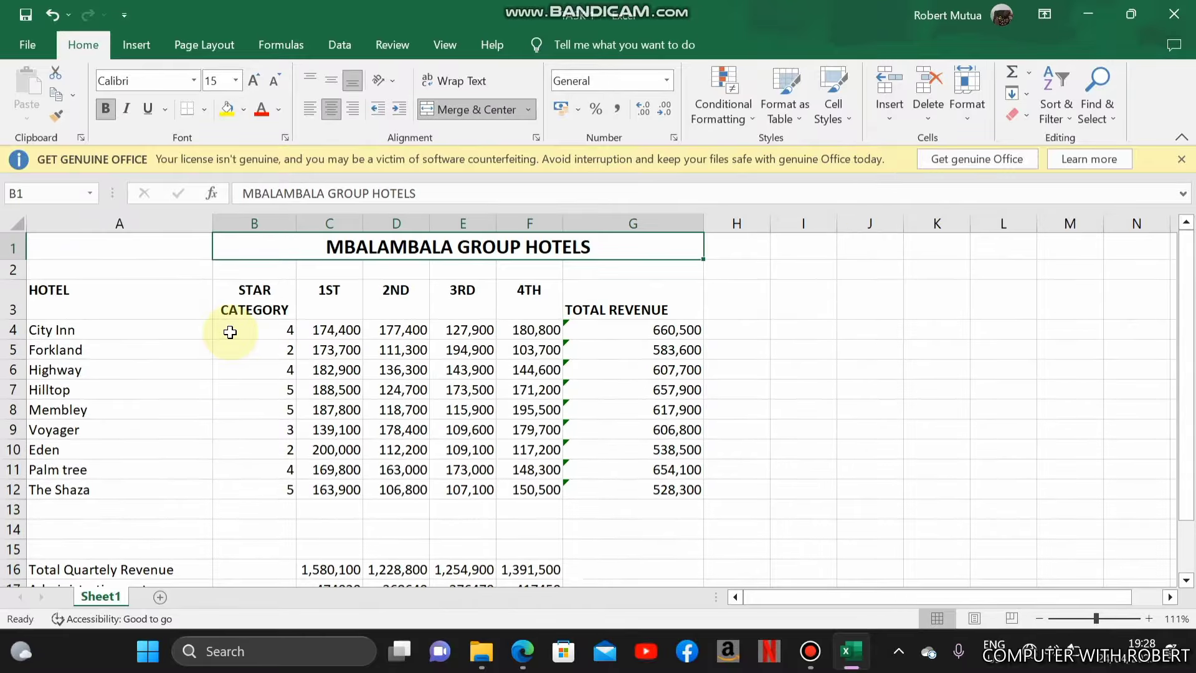
left_click(99, 297)
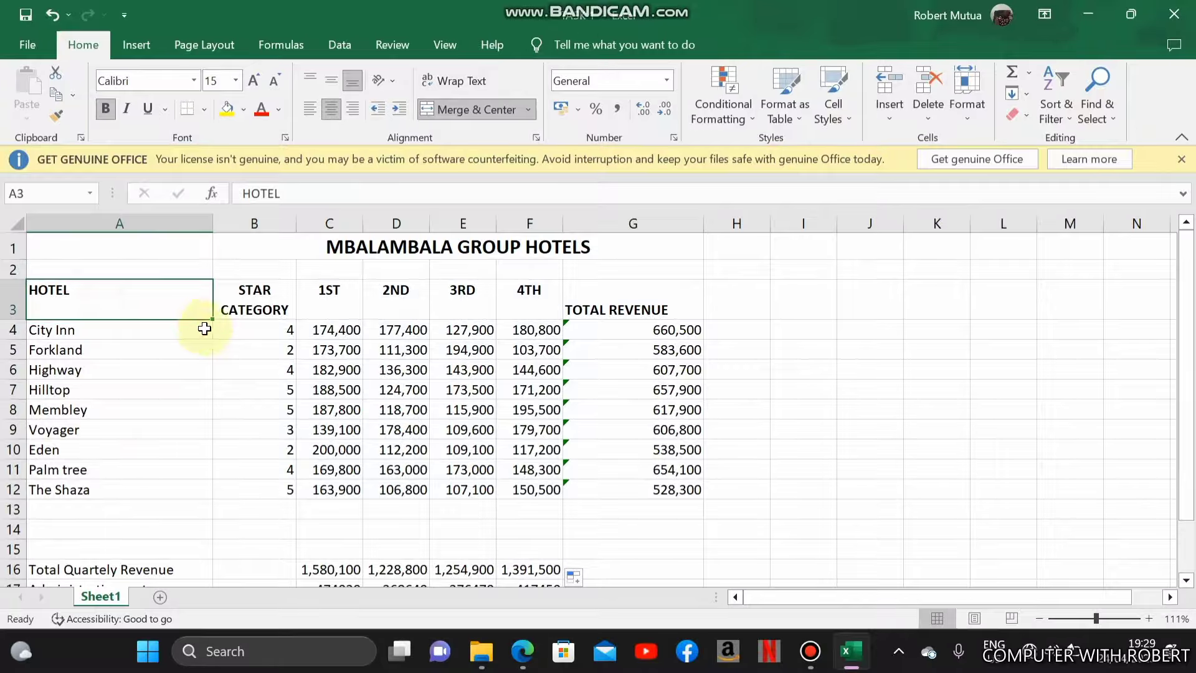
left_click_drag(204, 329, 648, 529)
left_click(522, 660)
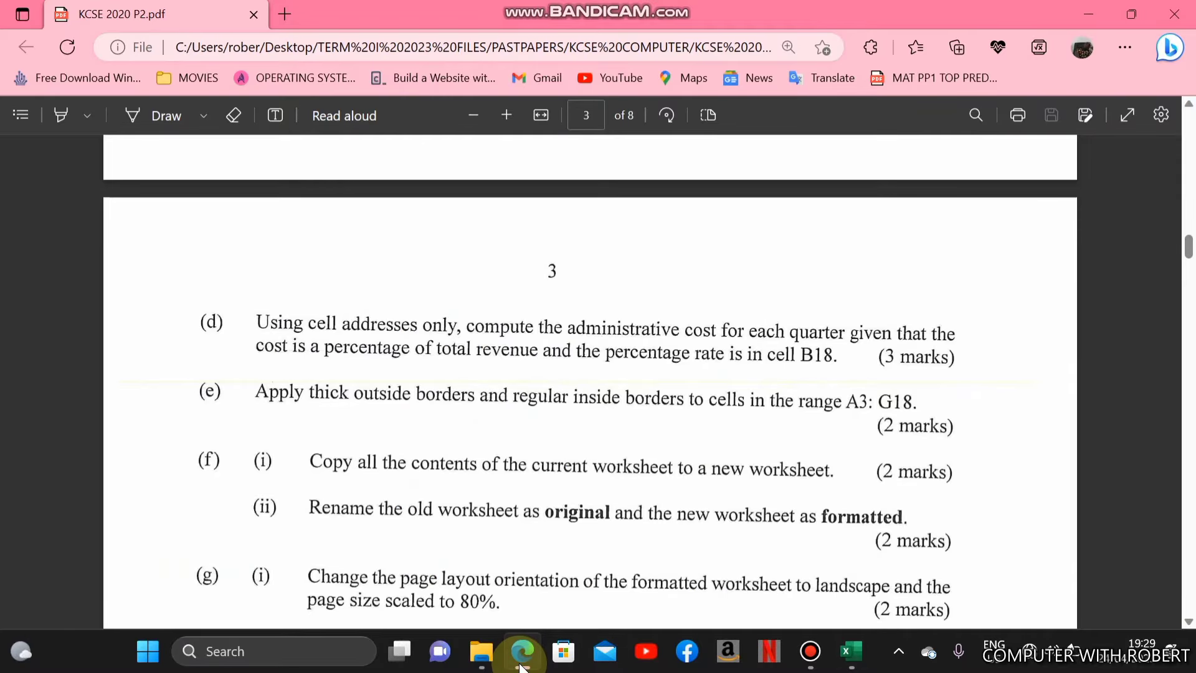
left_click(520, 661)
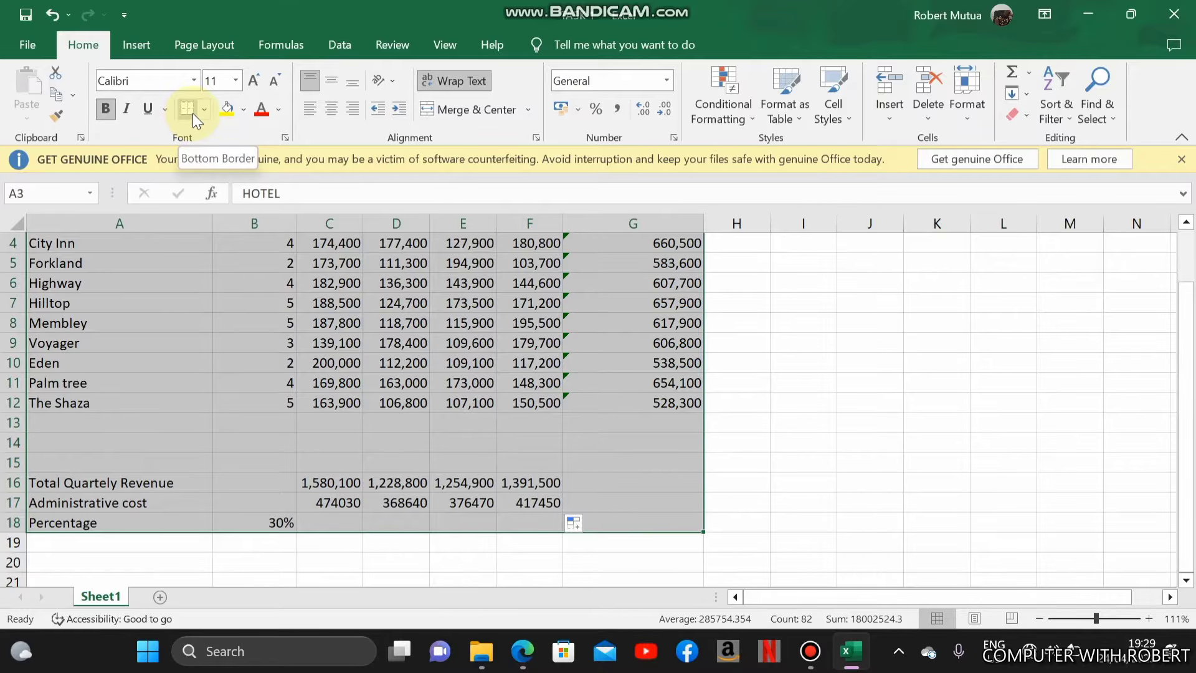
left_click(286, 141)
left_click(283, 110)
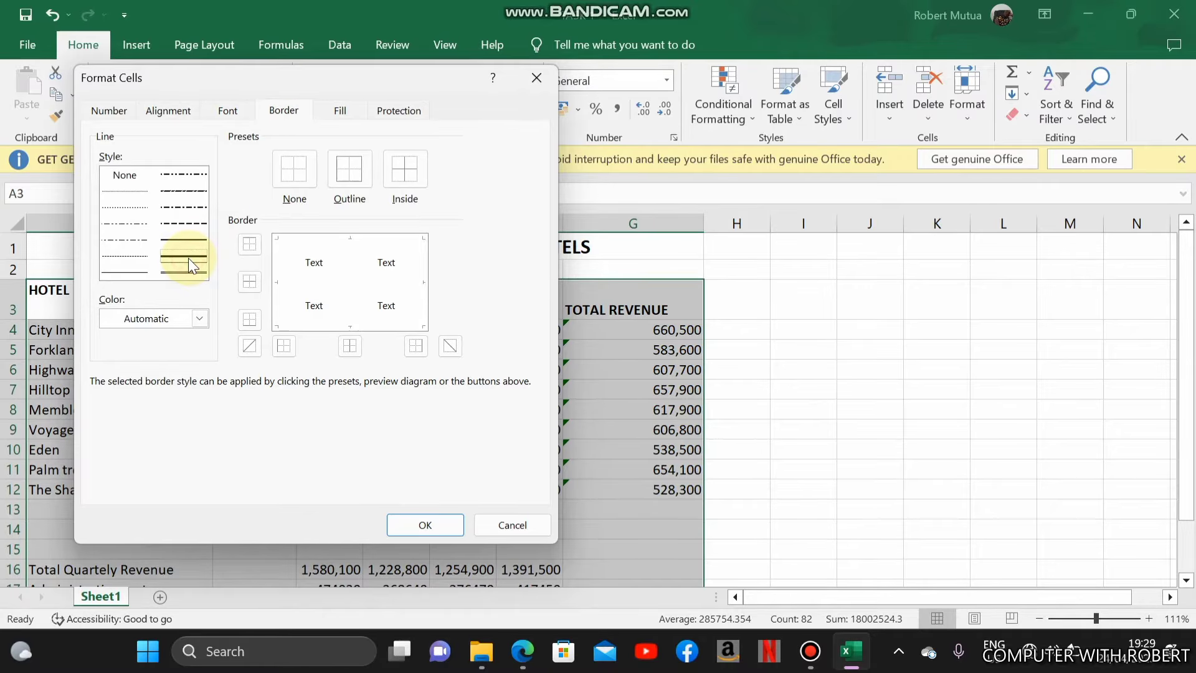
left_click(343, 182)
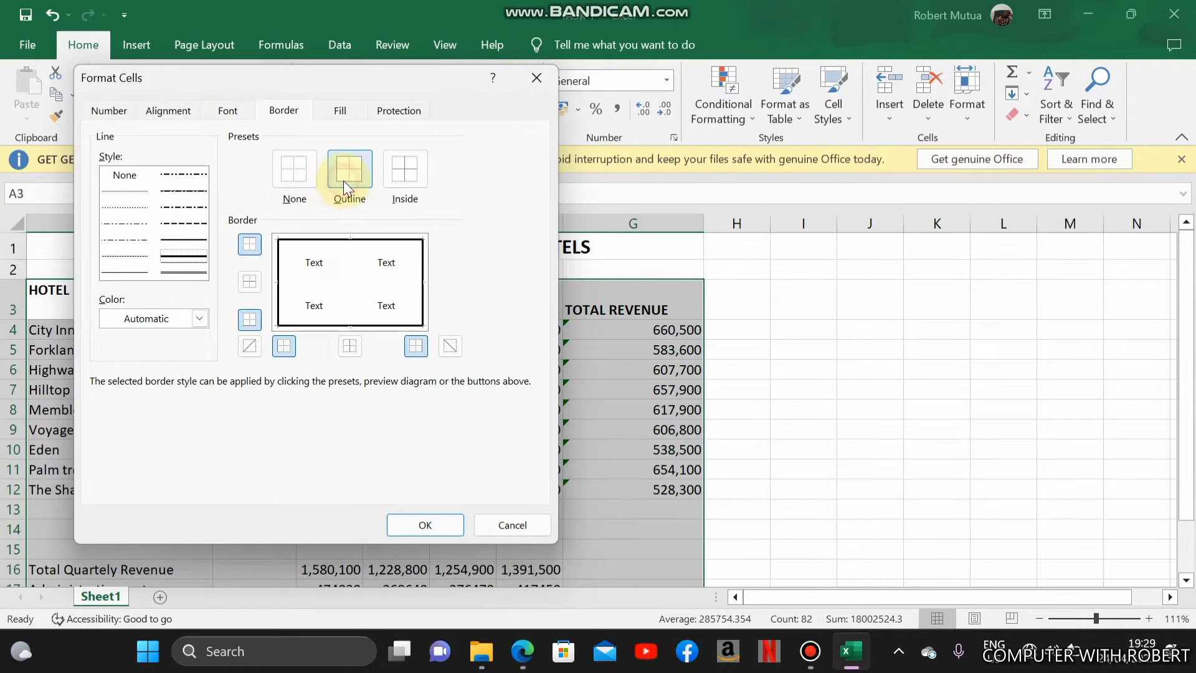
Recheck the border instruction in the exam PDF and apply dashed inside borders to A3:G18.
left_click(522, 664)
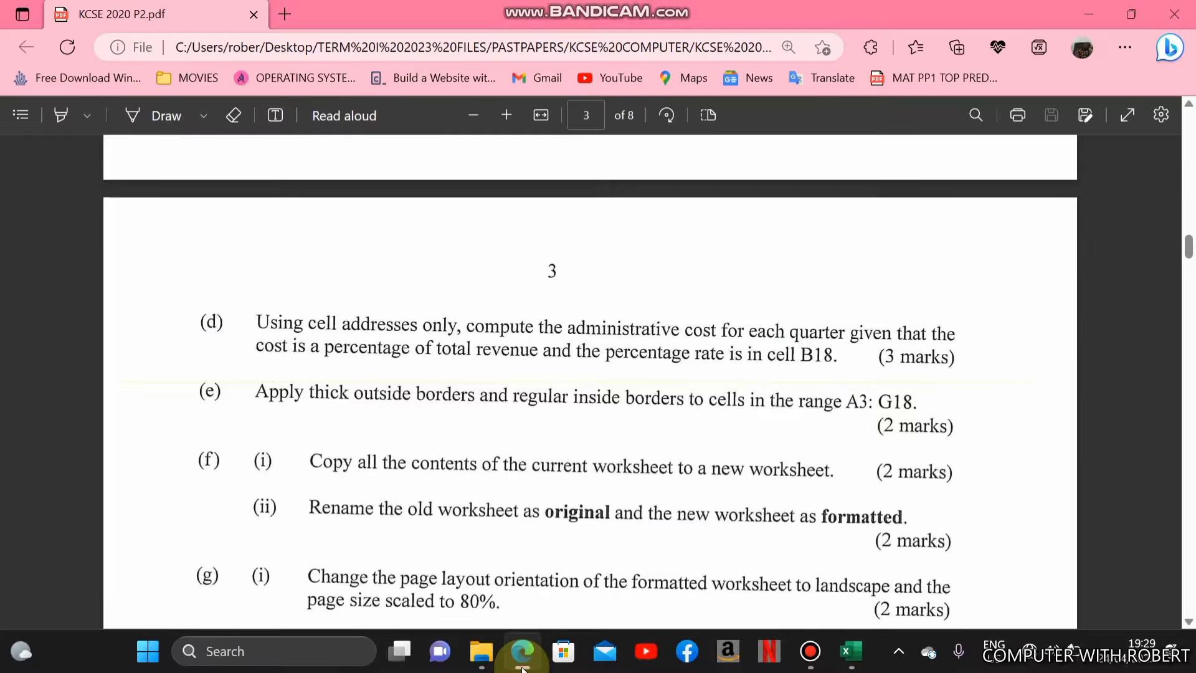
left_click(522, 665)
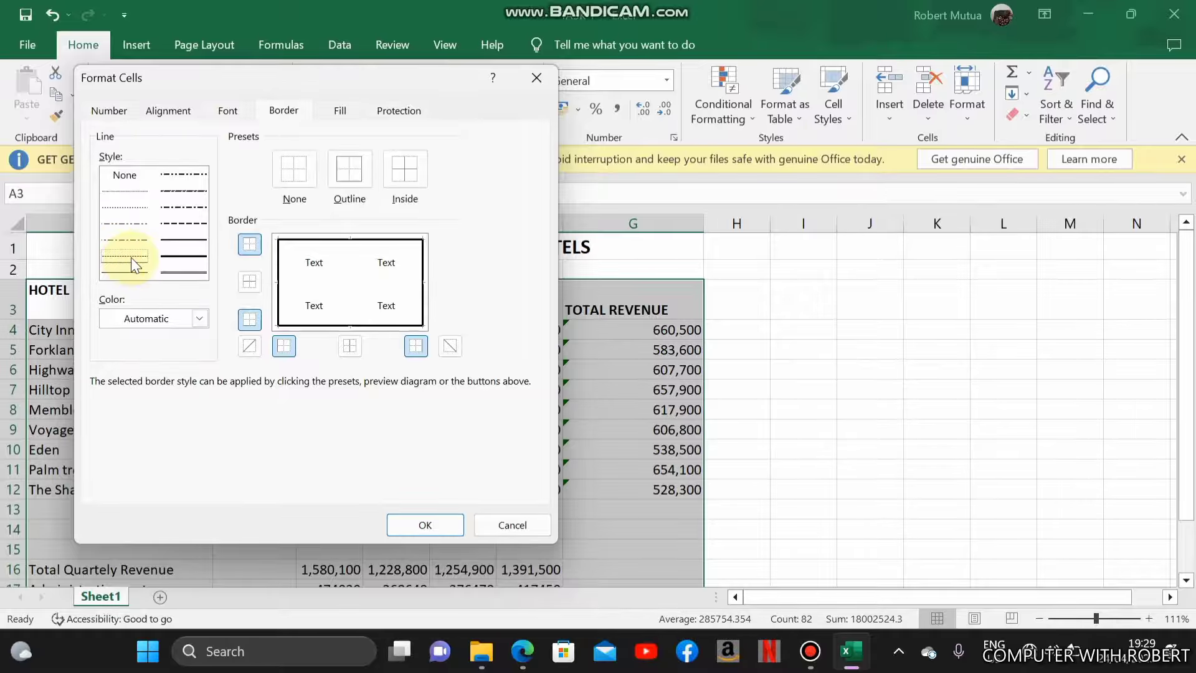
left_click(195, 223)
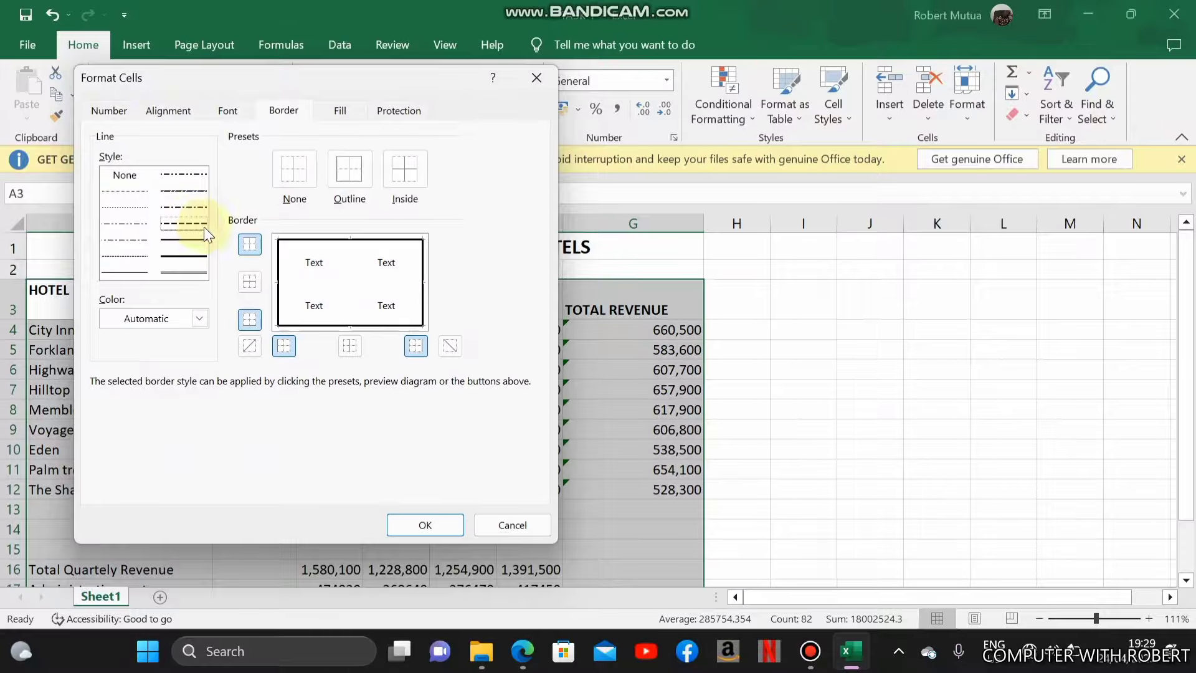
left_click(399, 177)
left_click(422, 525)
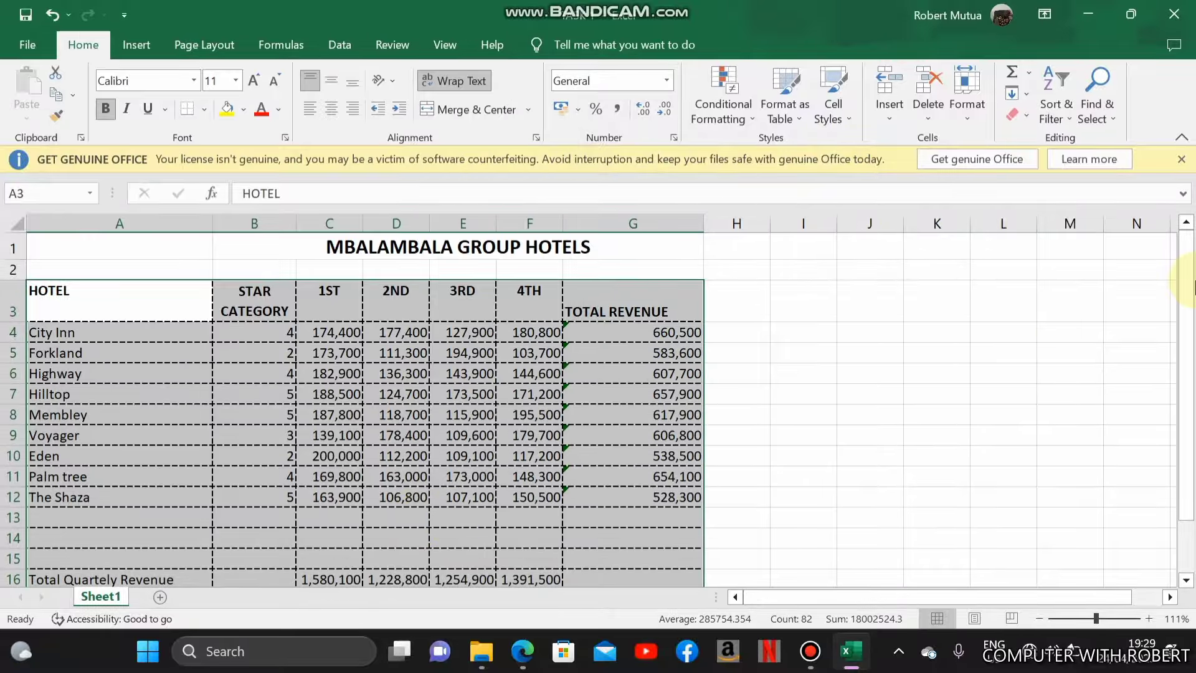
left_click_drag(1187, 299, 1182, 342)
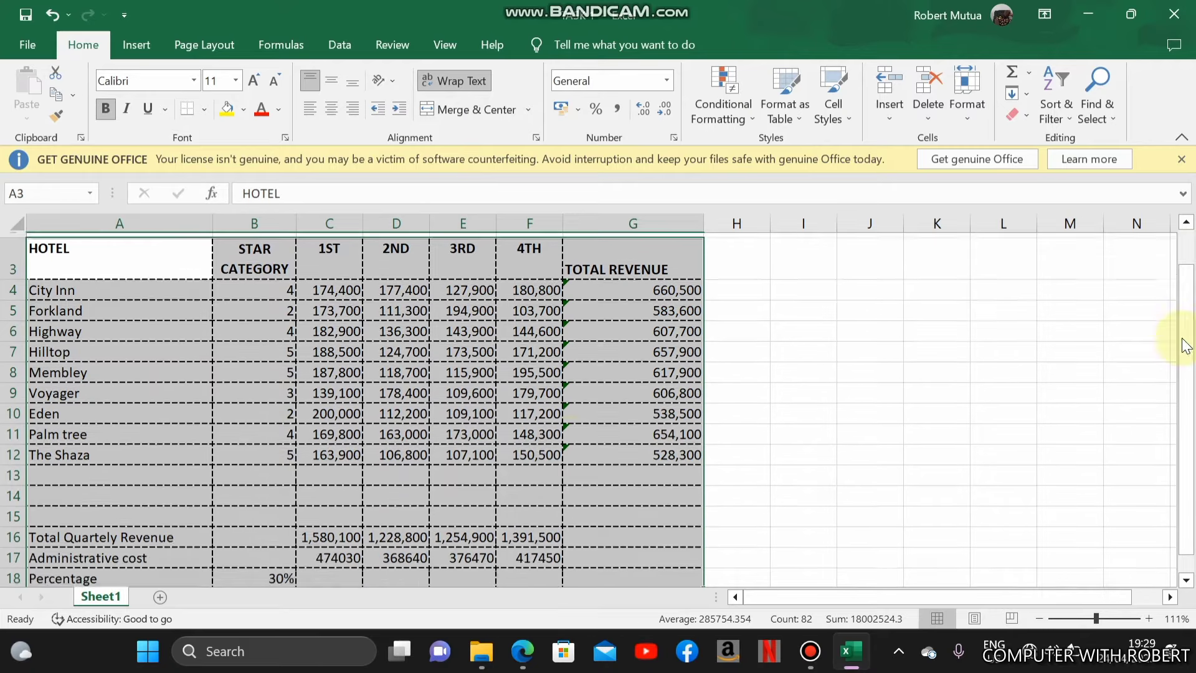
left_click(493, 469)
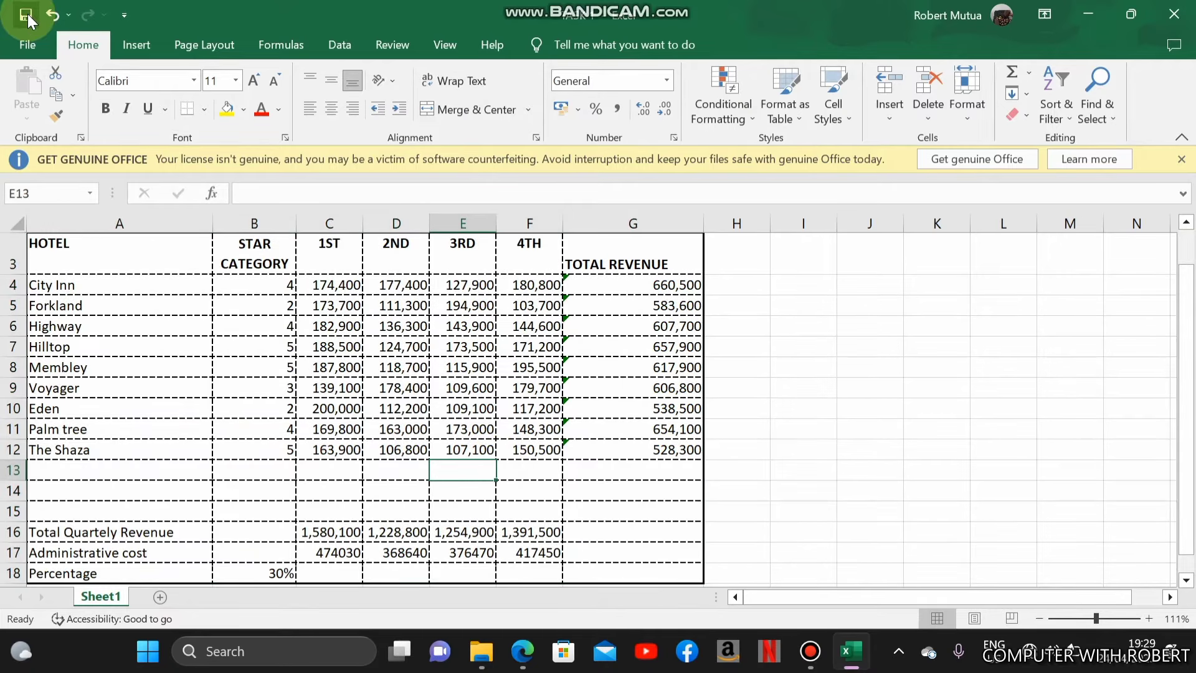
Read question (f) in the exam PDF, and in the workbook merge and center the MBALAMBALA GROUP HOTELS title across A1:G1.
left_click(522, 650)
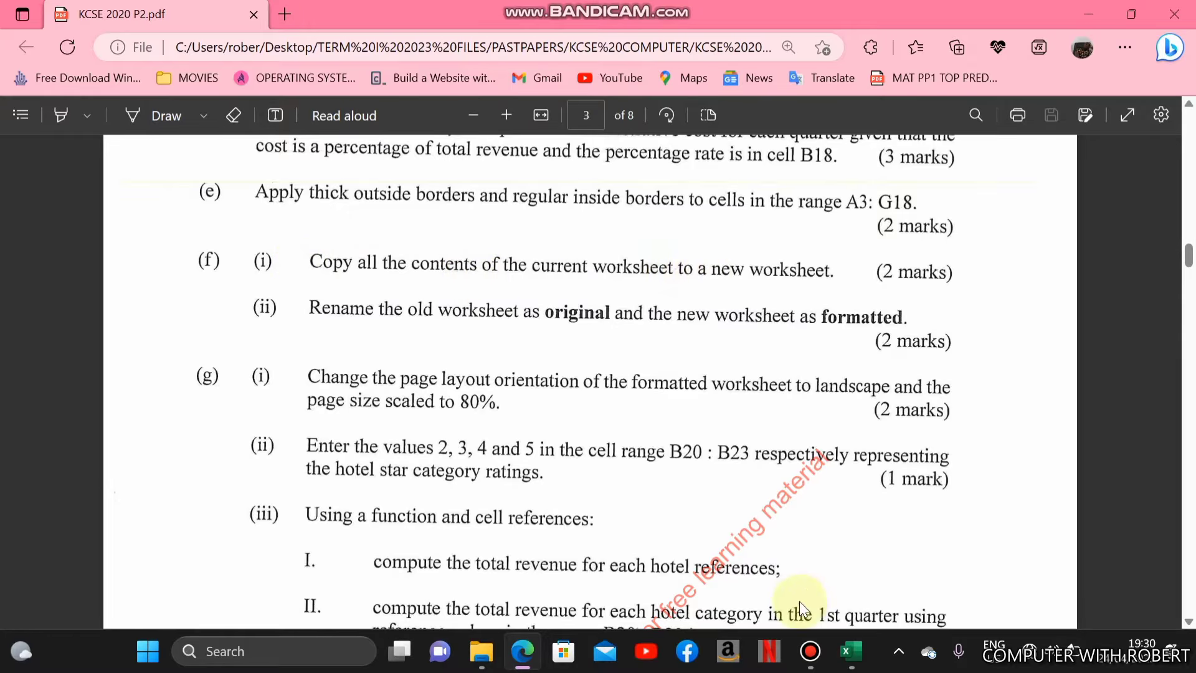
left_click(851, 651)
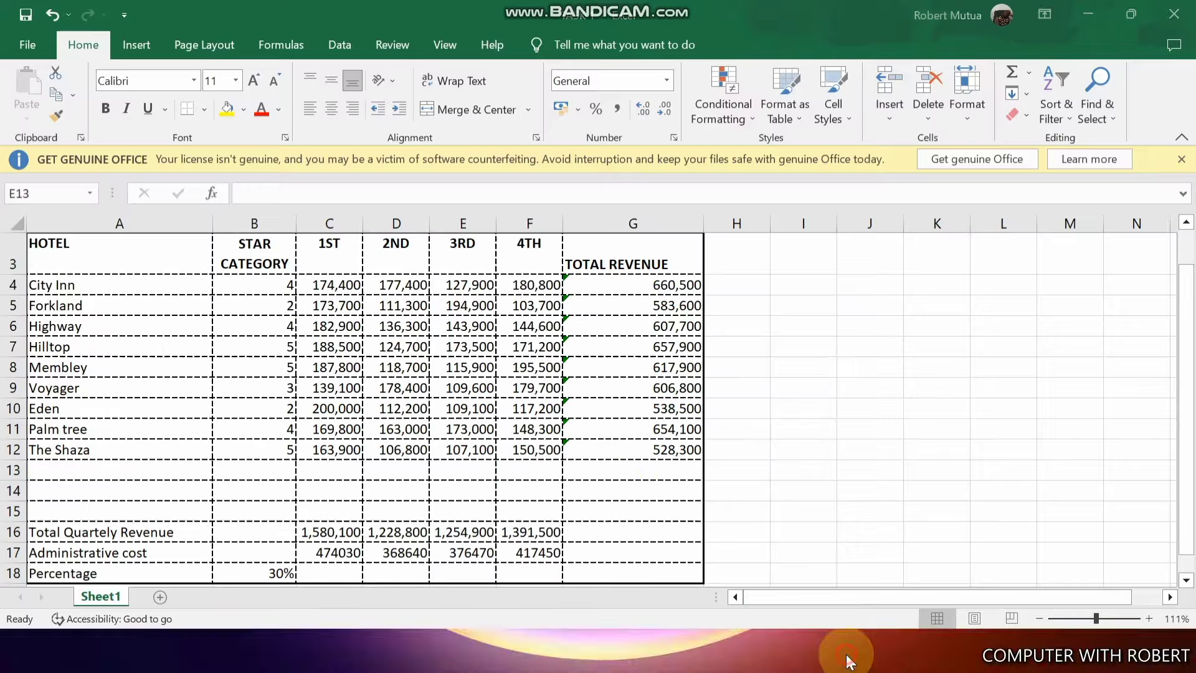
left_click(117, 265)
key("Up")
key("Up")
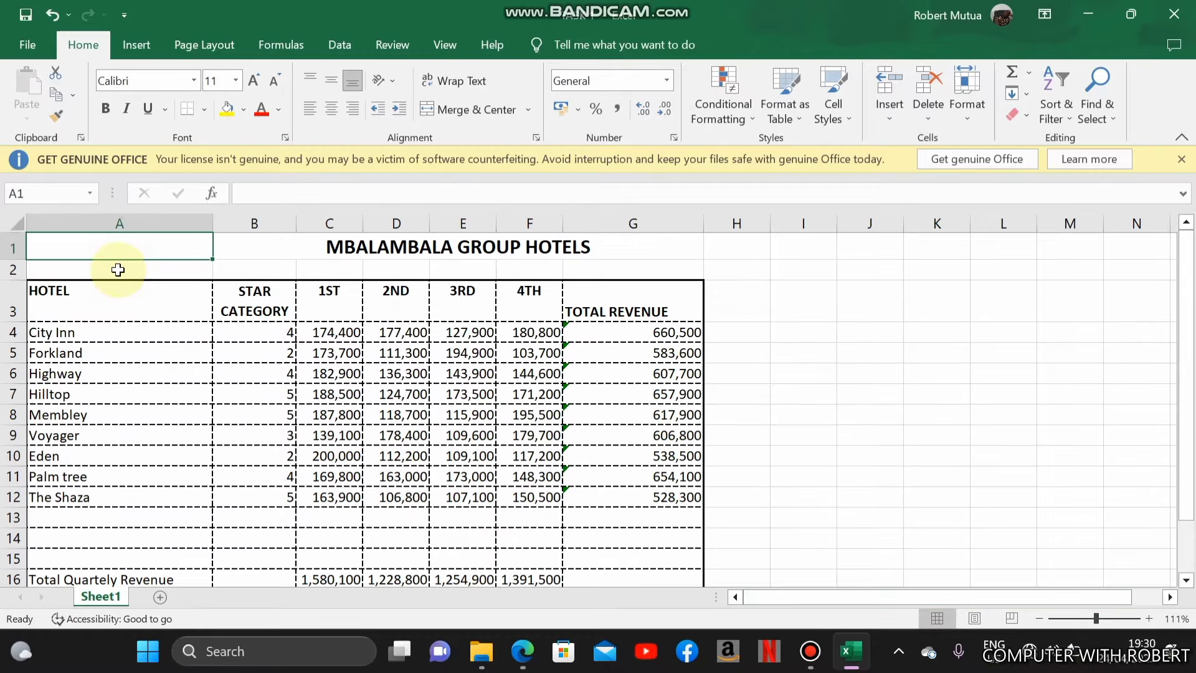
left_click(224, 248)
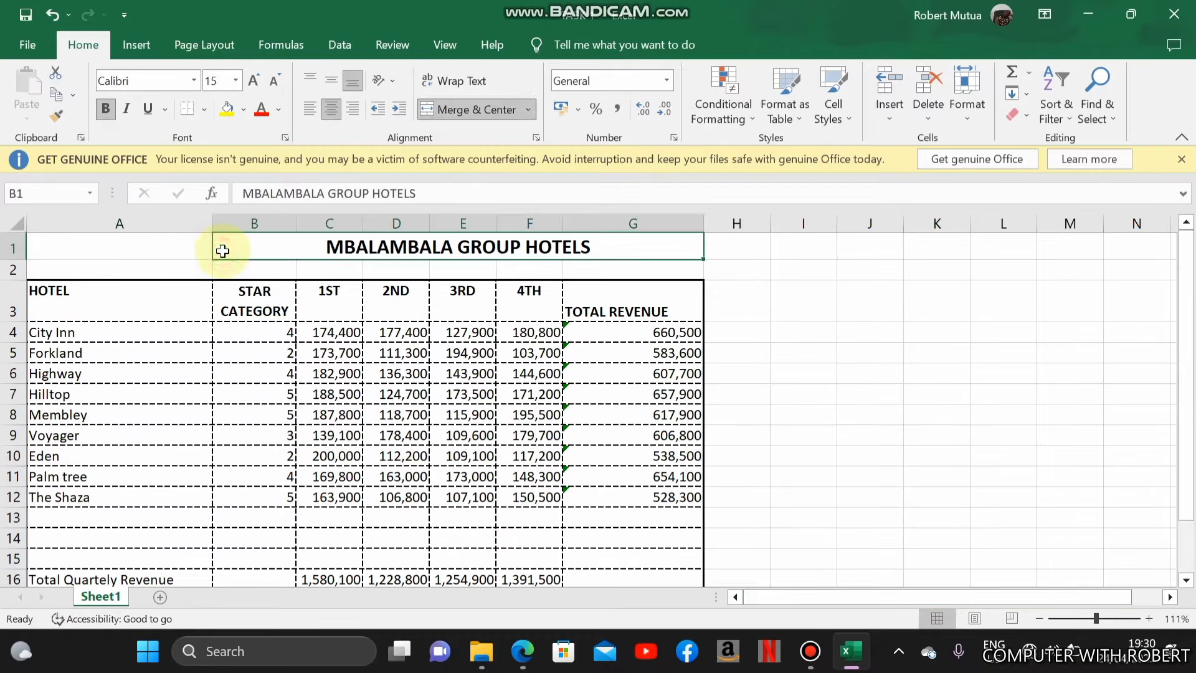
left_click(168, 244)
left_click_drag(168, 244, 296, 245)
left_click(468, 110)
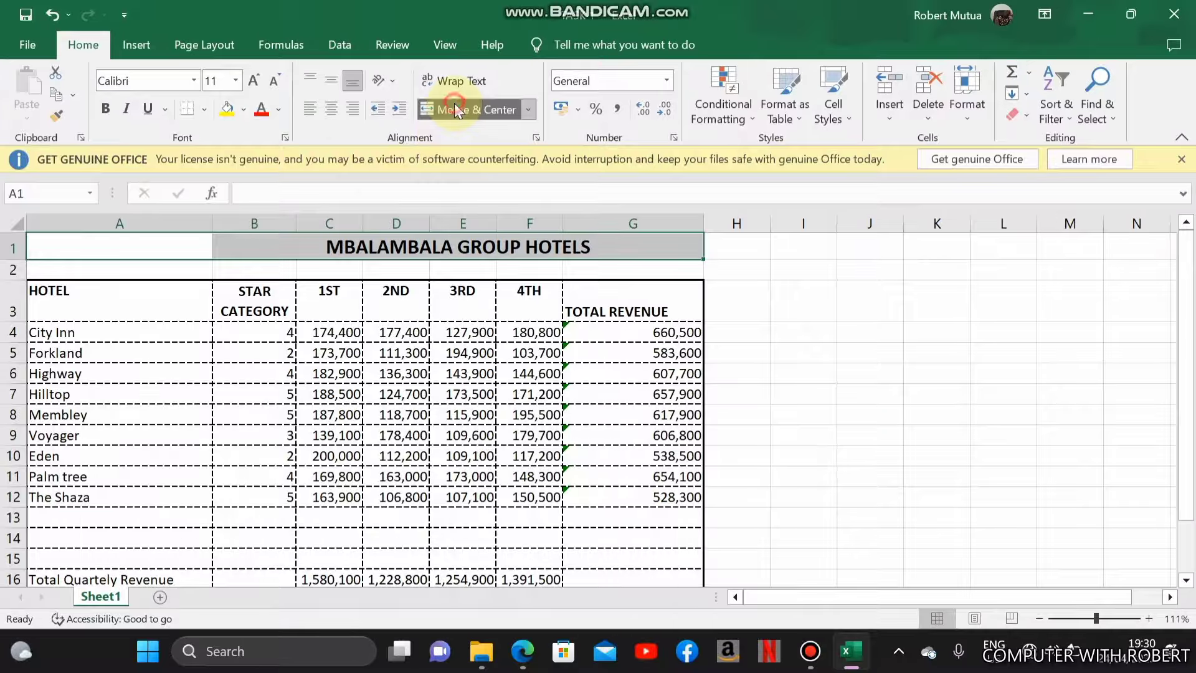
left_click(469, 110)
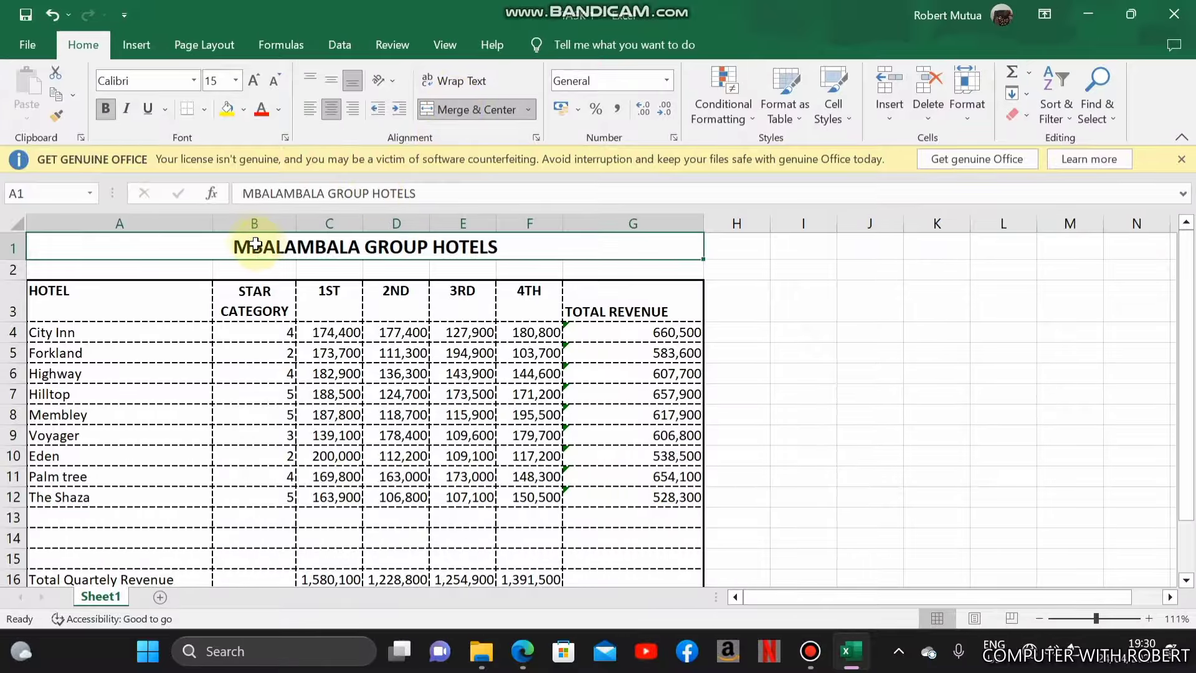
Copy the whole table A1:G18 to a new worksheet, keeping the source column widths.
left_click_drag(249, 244, 326, 536)
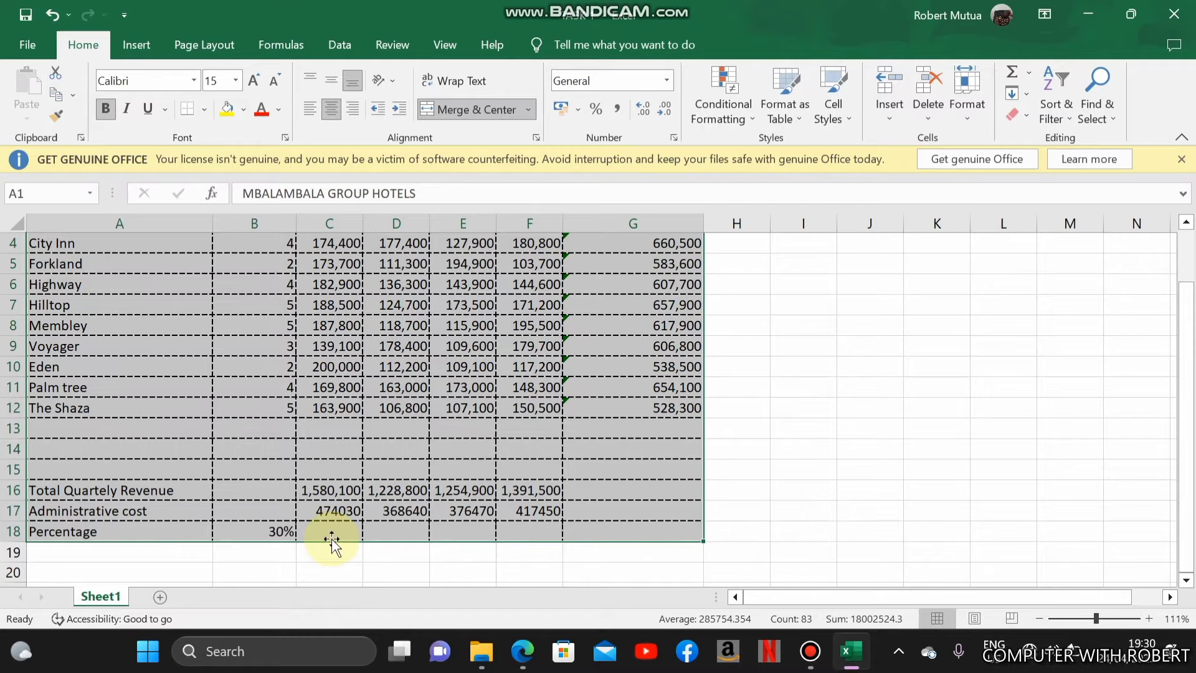
left_click(58, 100)
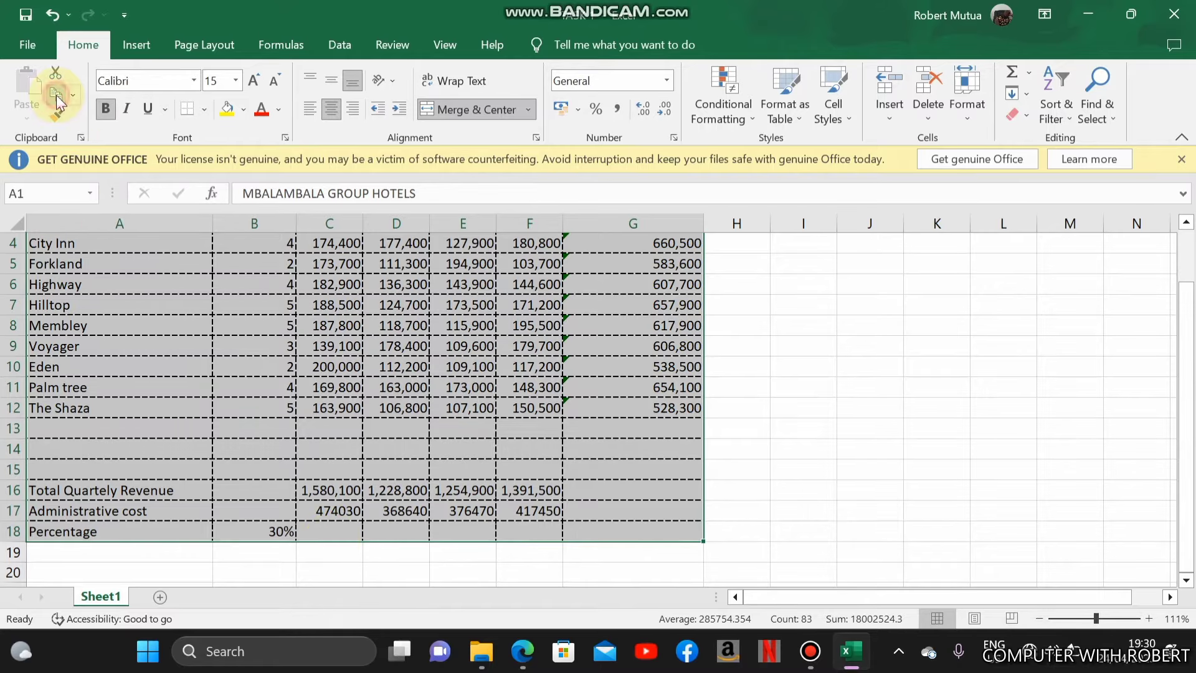
scroll(73, 211, "up", 1)
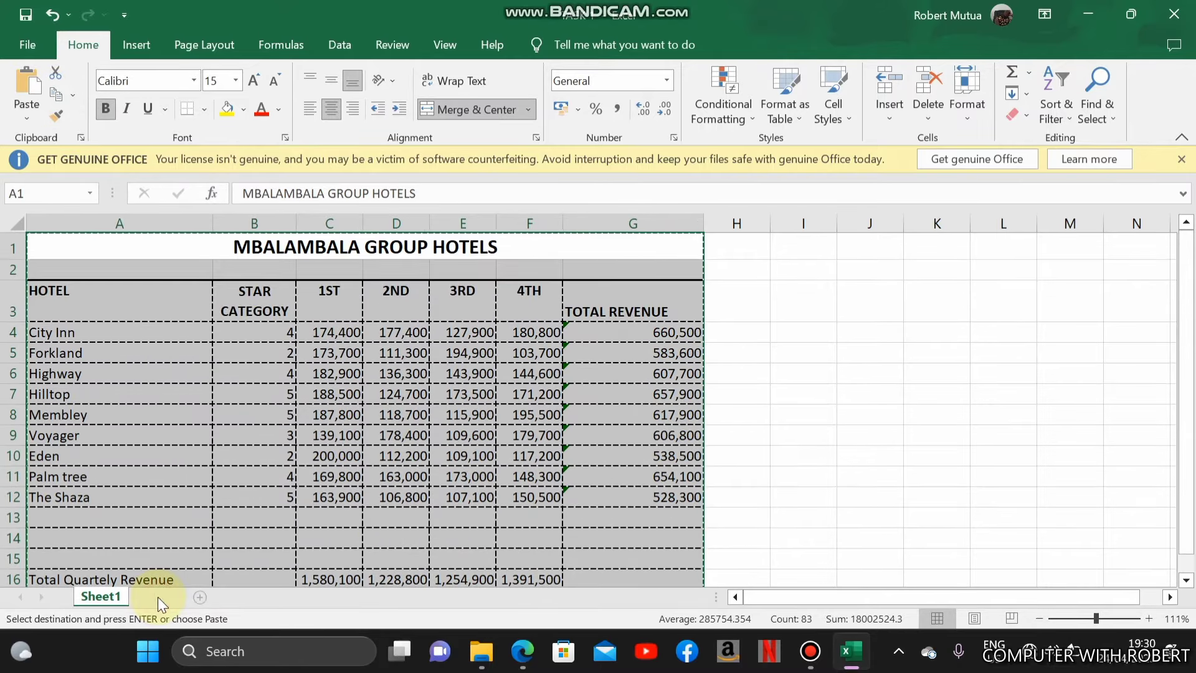
left_click(159, 596)
left_click(29, 118)
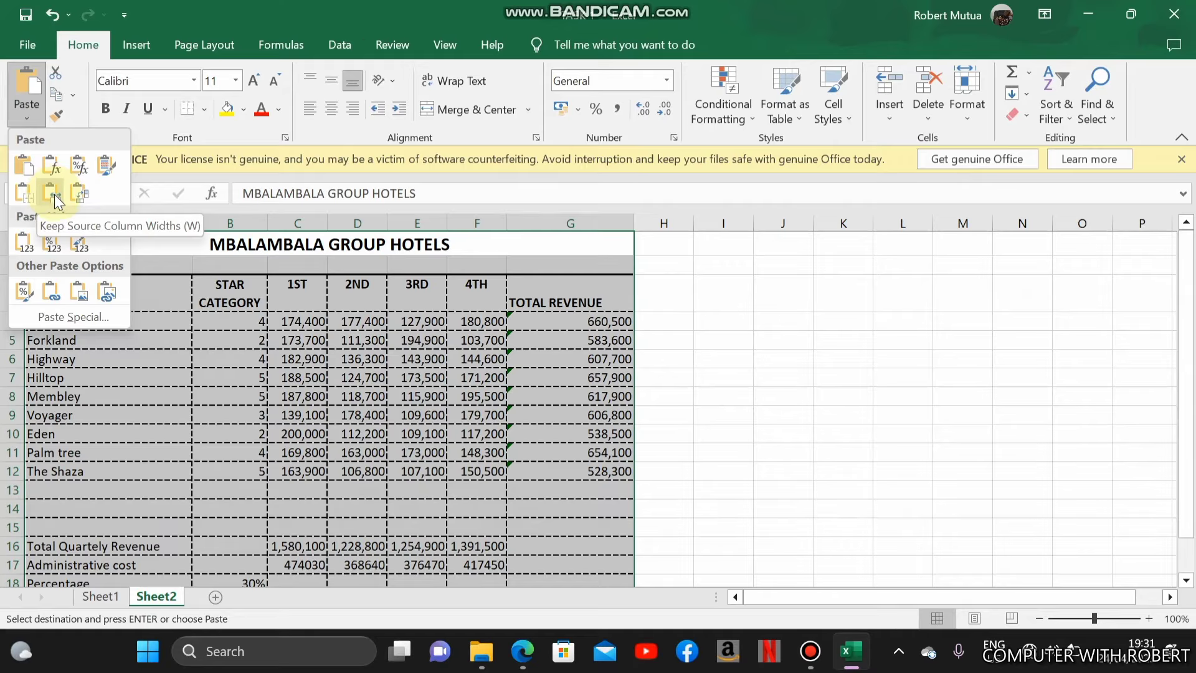
left_click(54, 194)
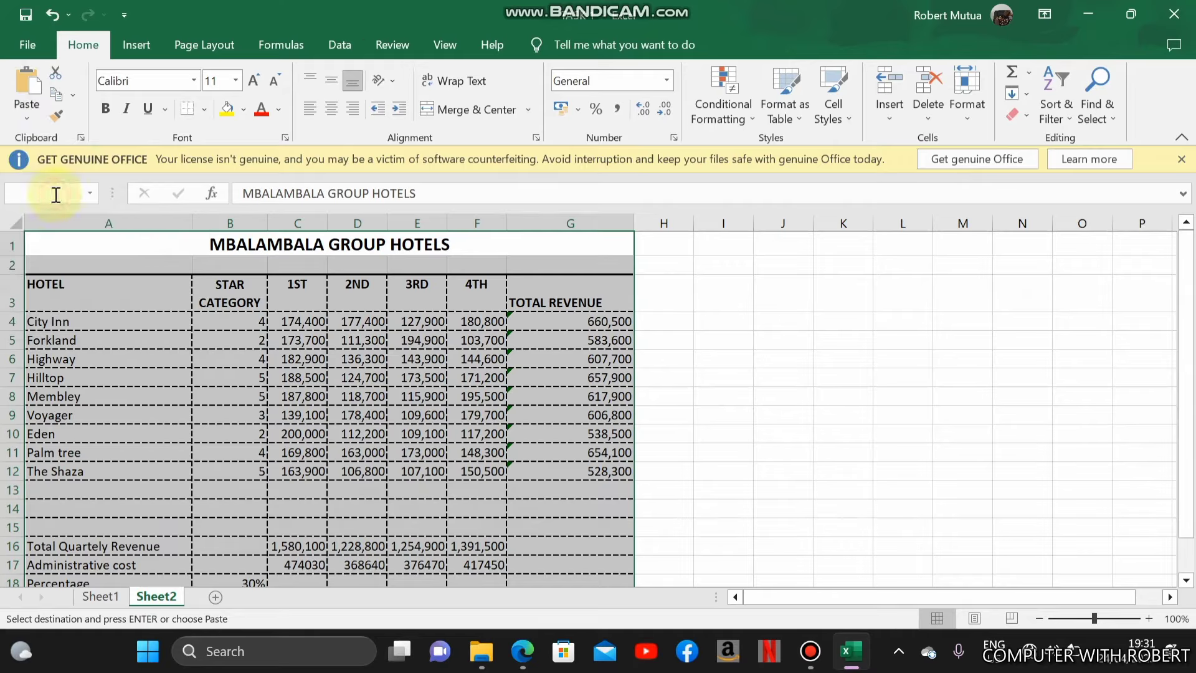
left_click(330, 444)
key("Down")
key("Down")
key("Down")
key("Down")
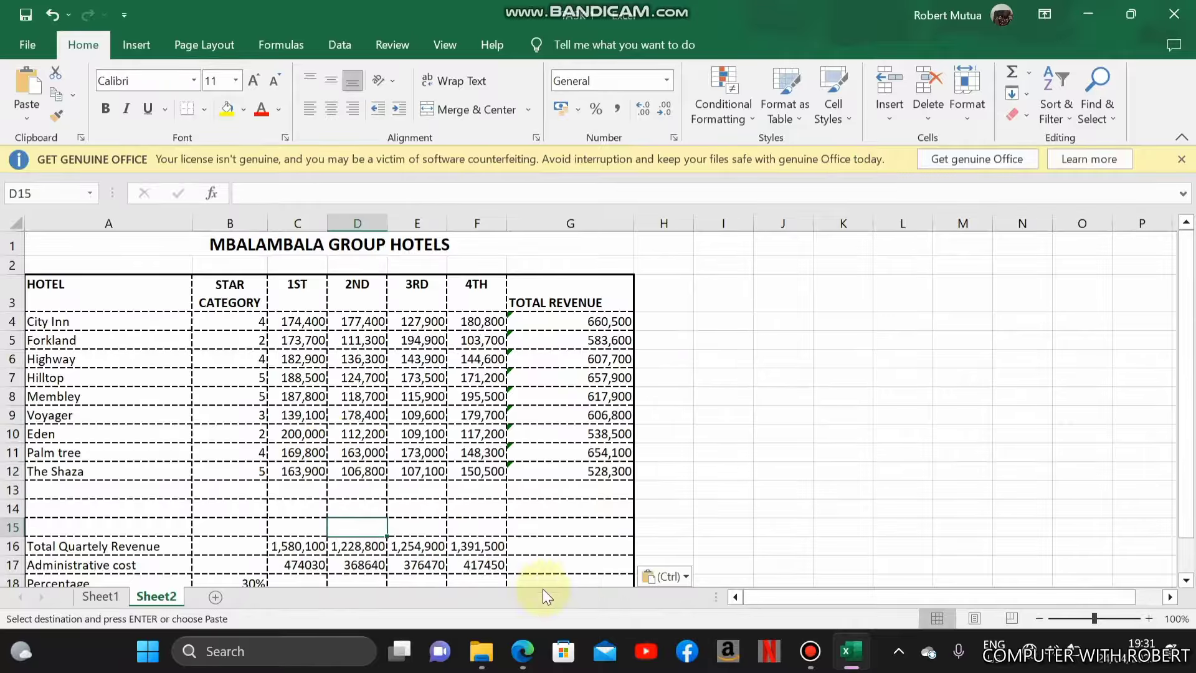
Check question (f)(ii) in the exam PDF in Edge, and back in Excel rename Sheet1 as original.
left_click(522, 651)
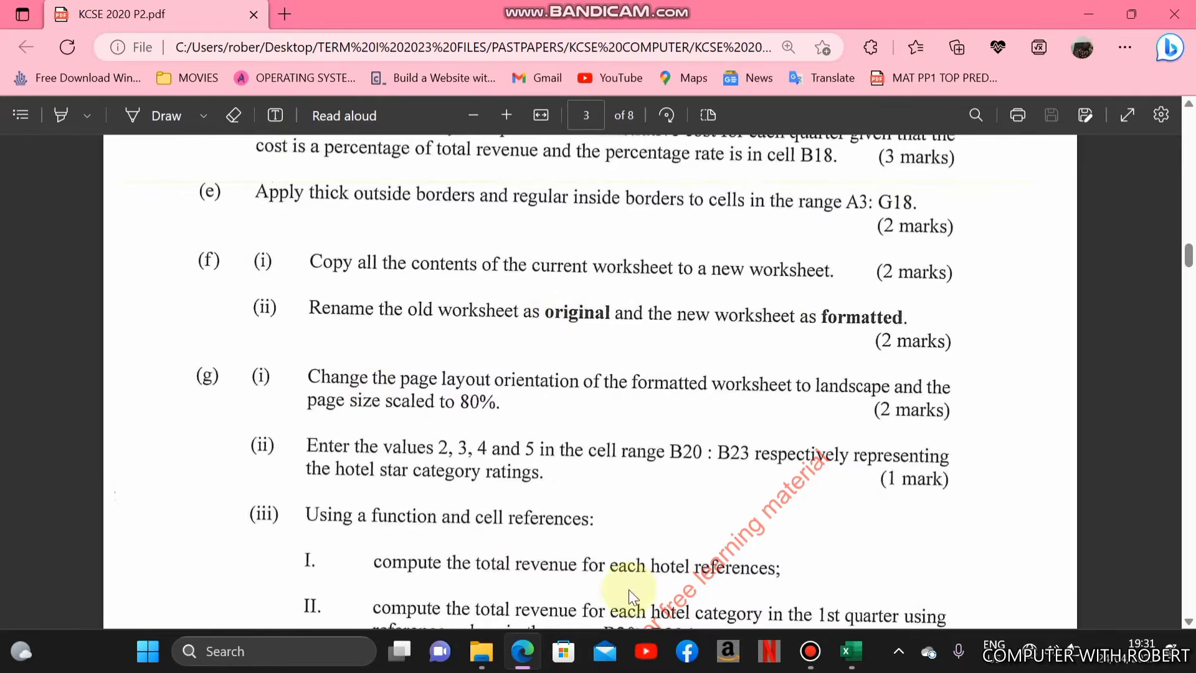
left_click(522, 651)
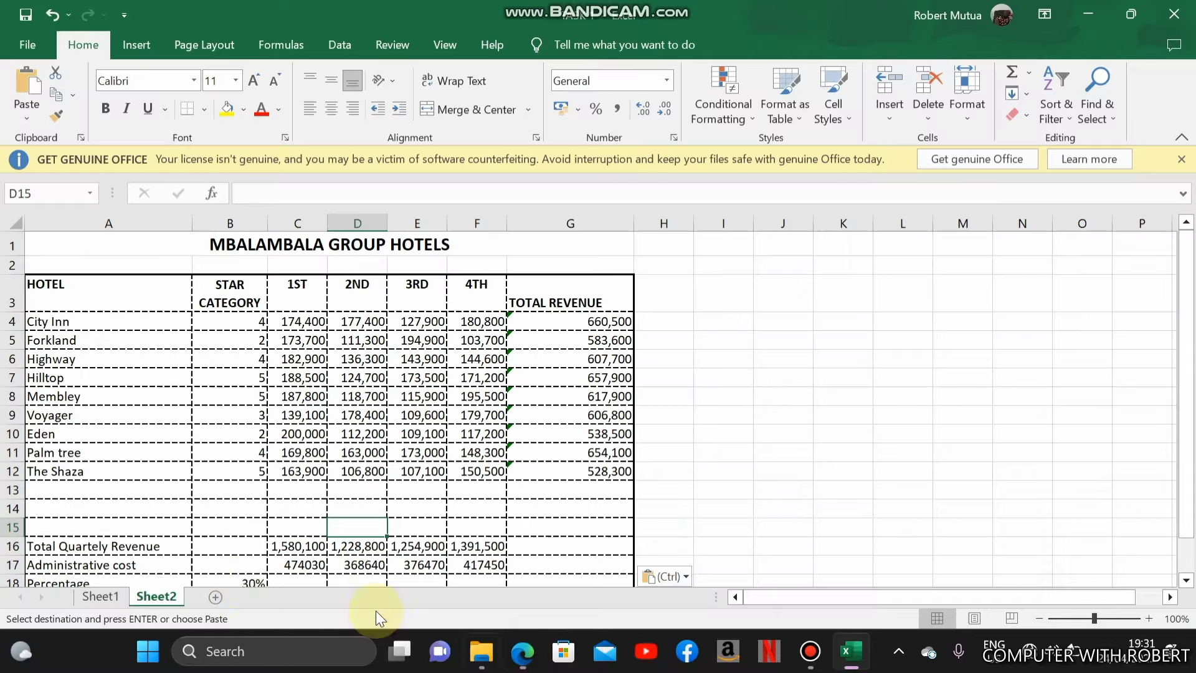
left_click(120, 597)
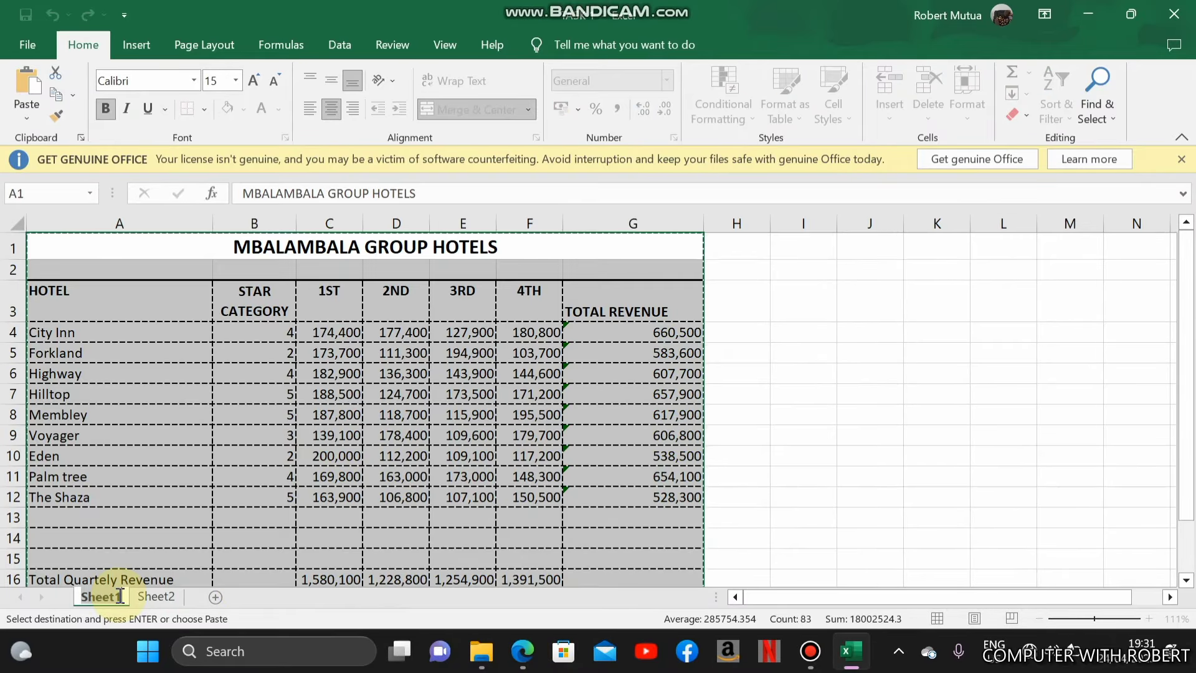
type("ori")
type("ginal")
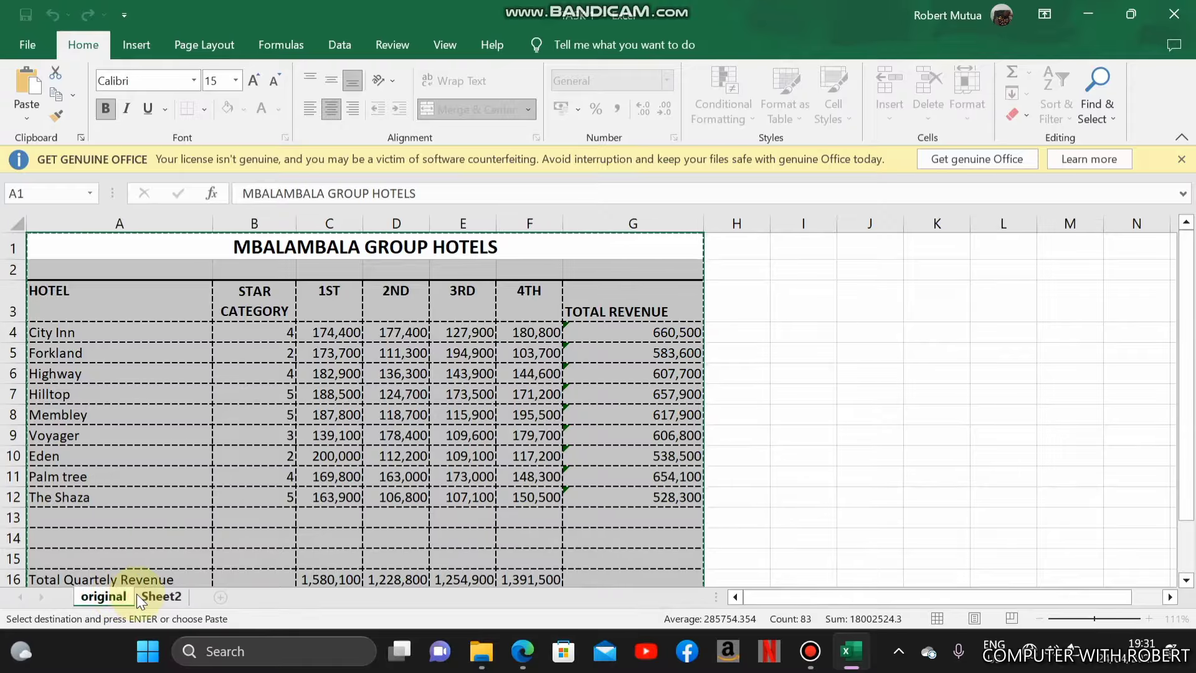
key("Return")
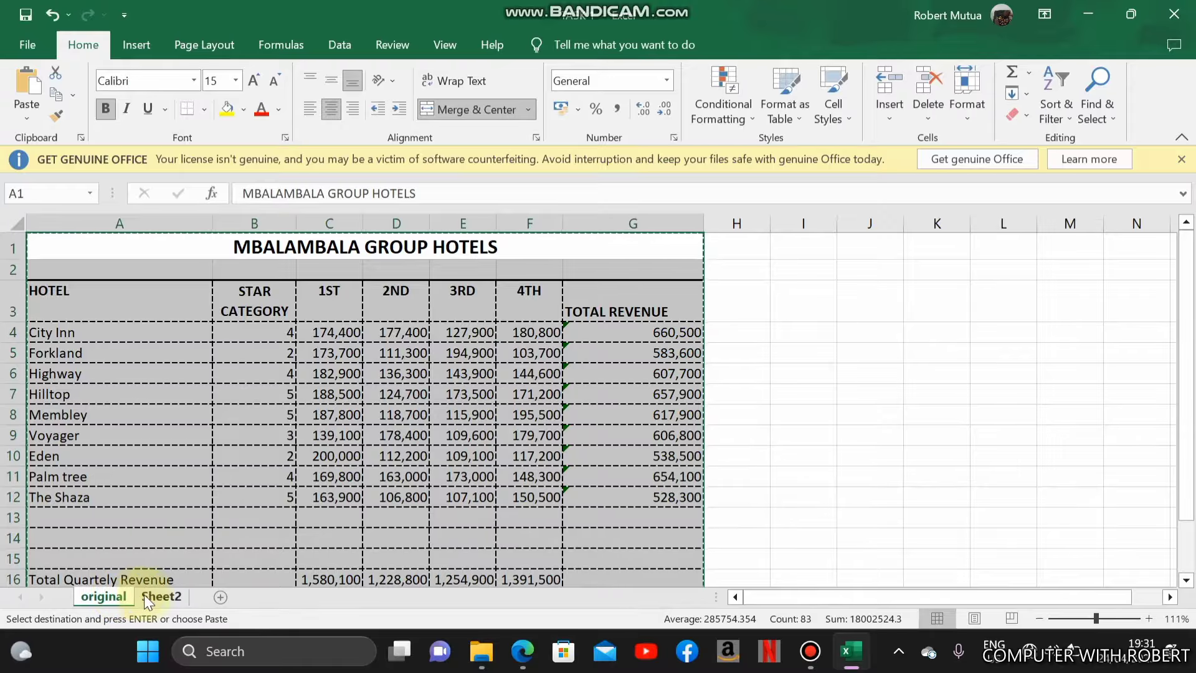
Rename Sheet2, the copied worksheet, as formatted.
double_click(153, 596)
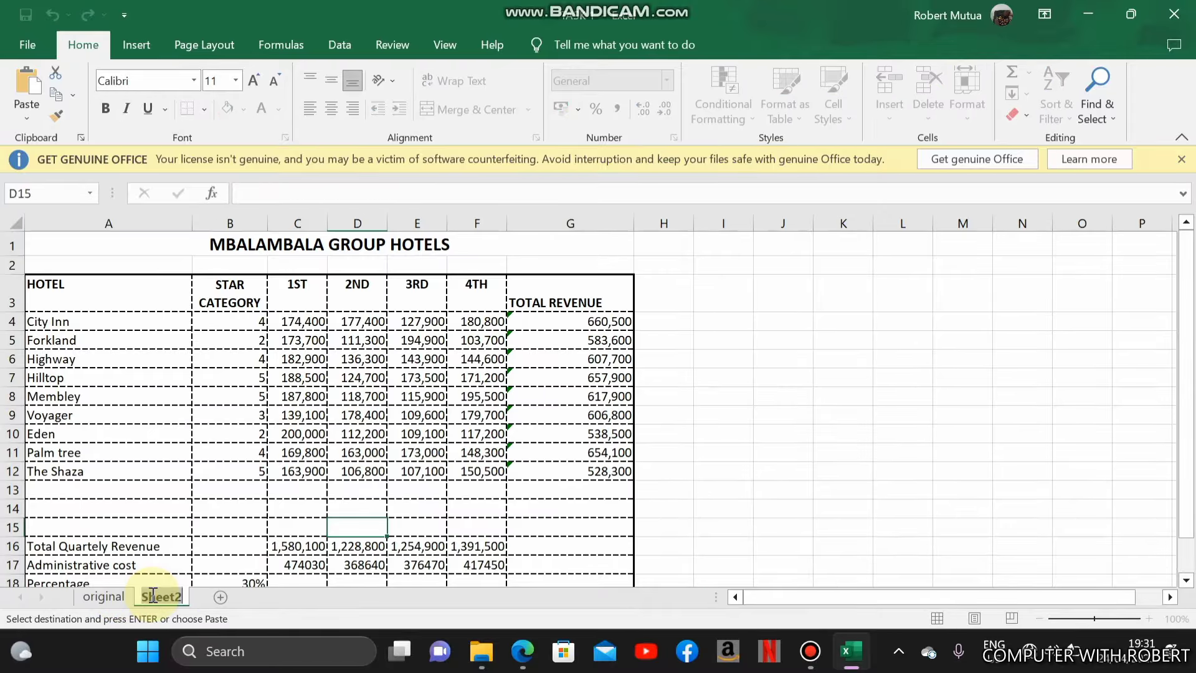
type("formatte")
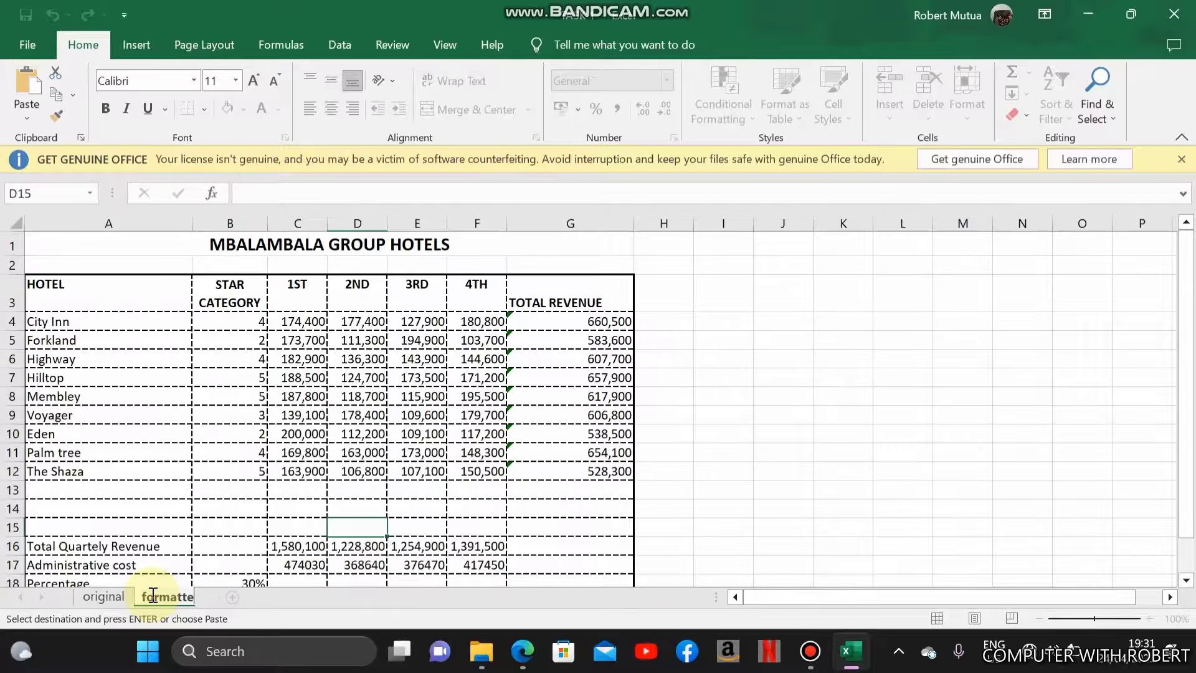
type("d")
key("Return")
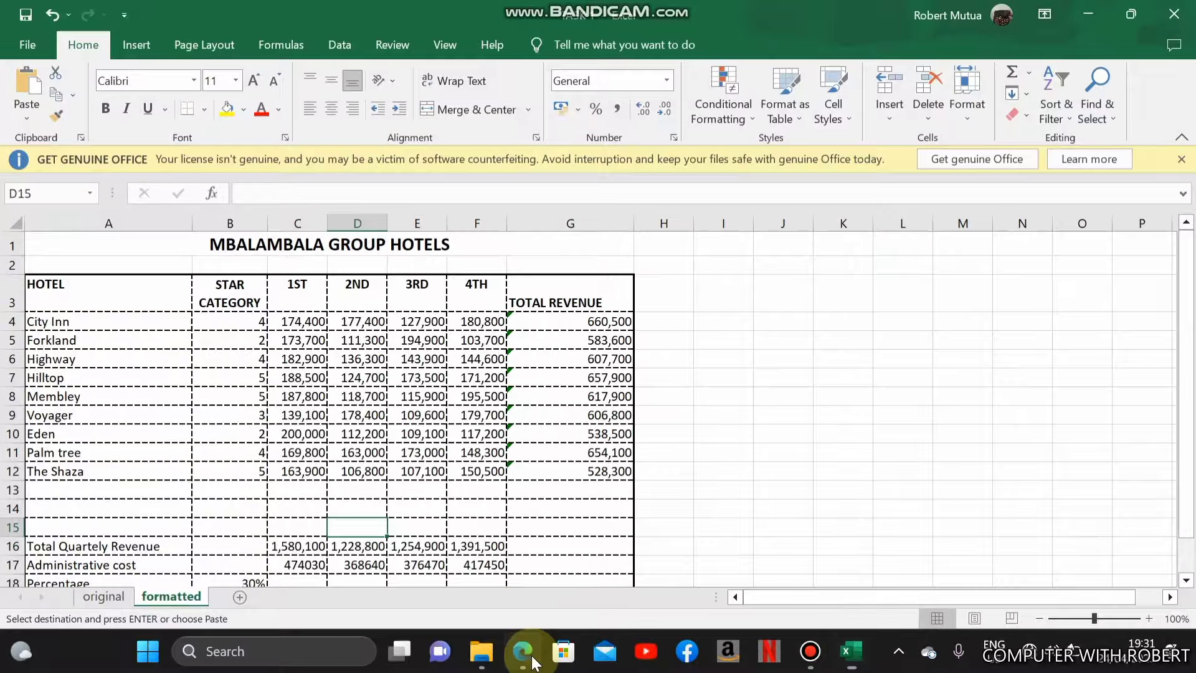
Look at question (g) in the exam PDF, and in Excel widen columns C to F of the formatted sheet to fit the quarterly totals.
left_click(524, 651)
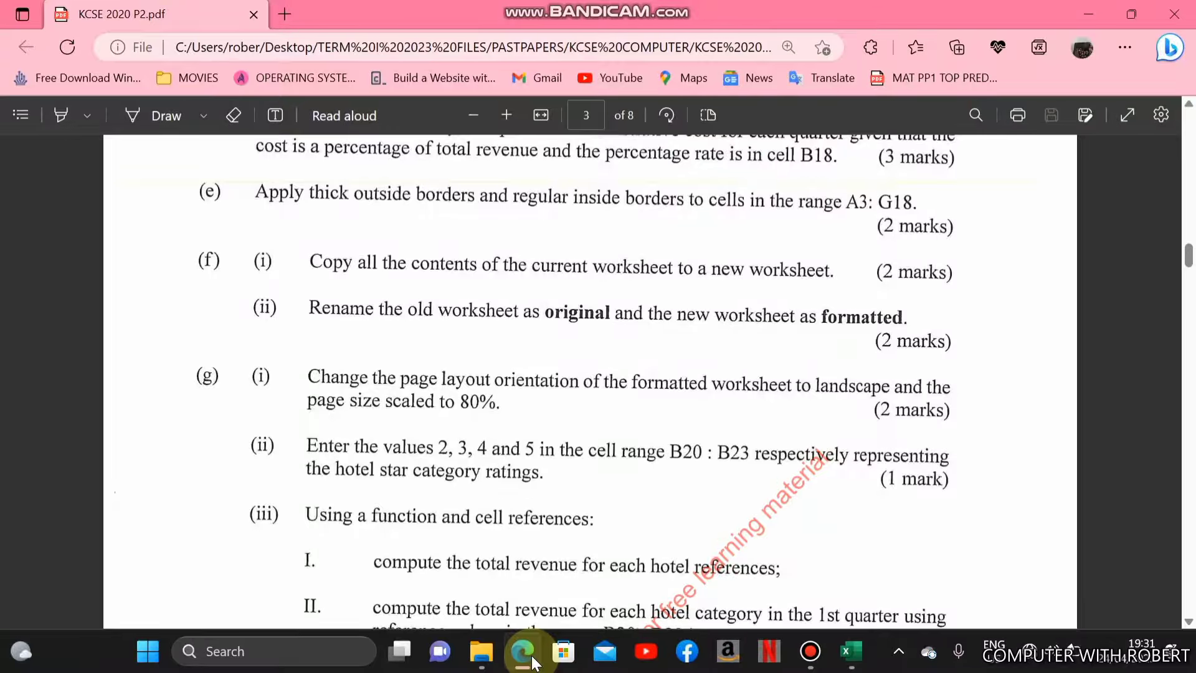
left_click(532, 664)
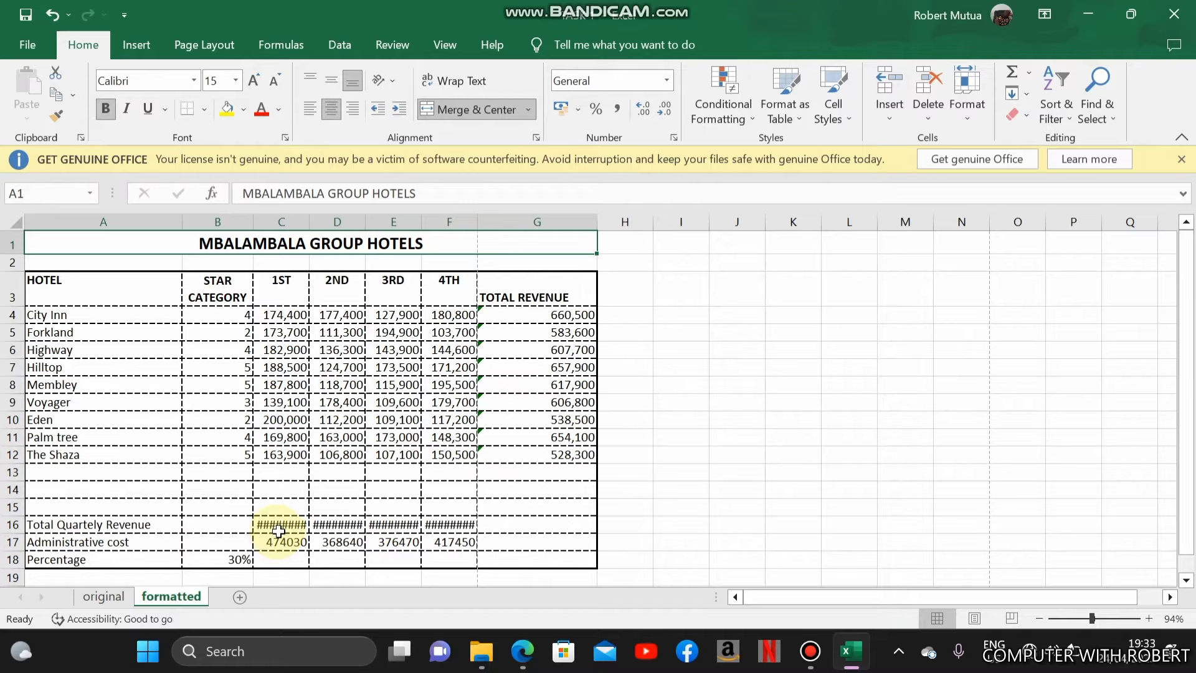
mouse_move(303, 525)
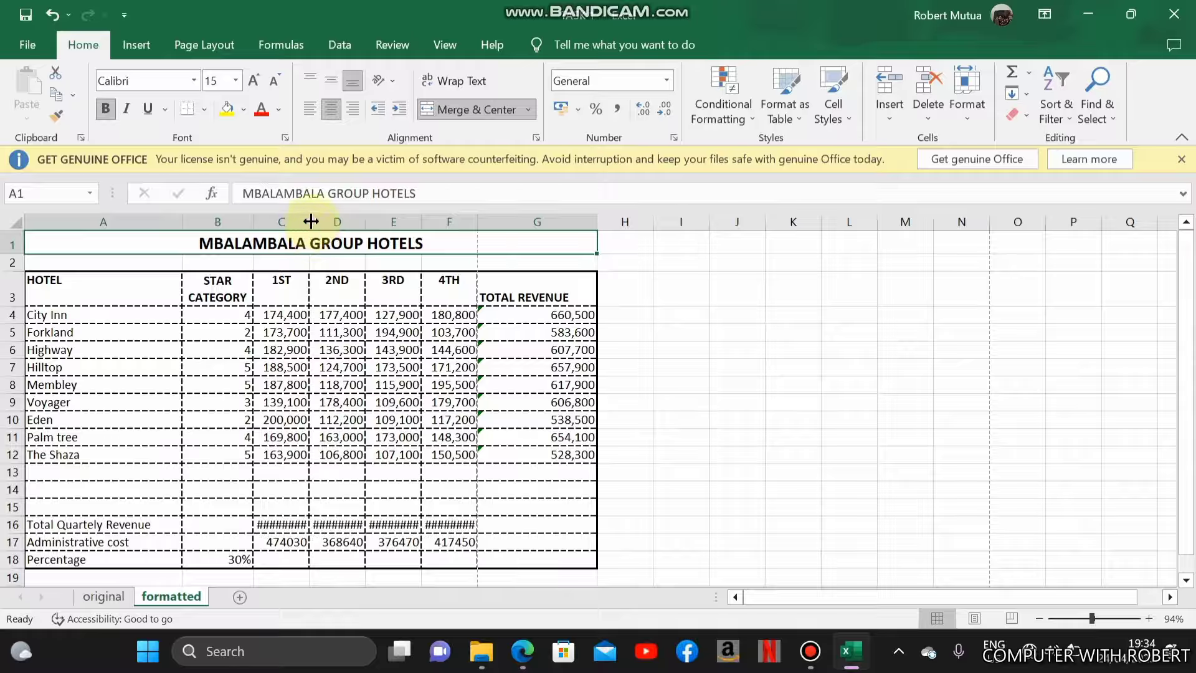
left_click_drag(311, 221, 550, 225)
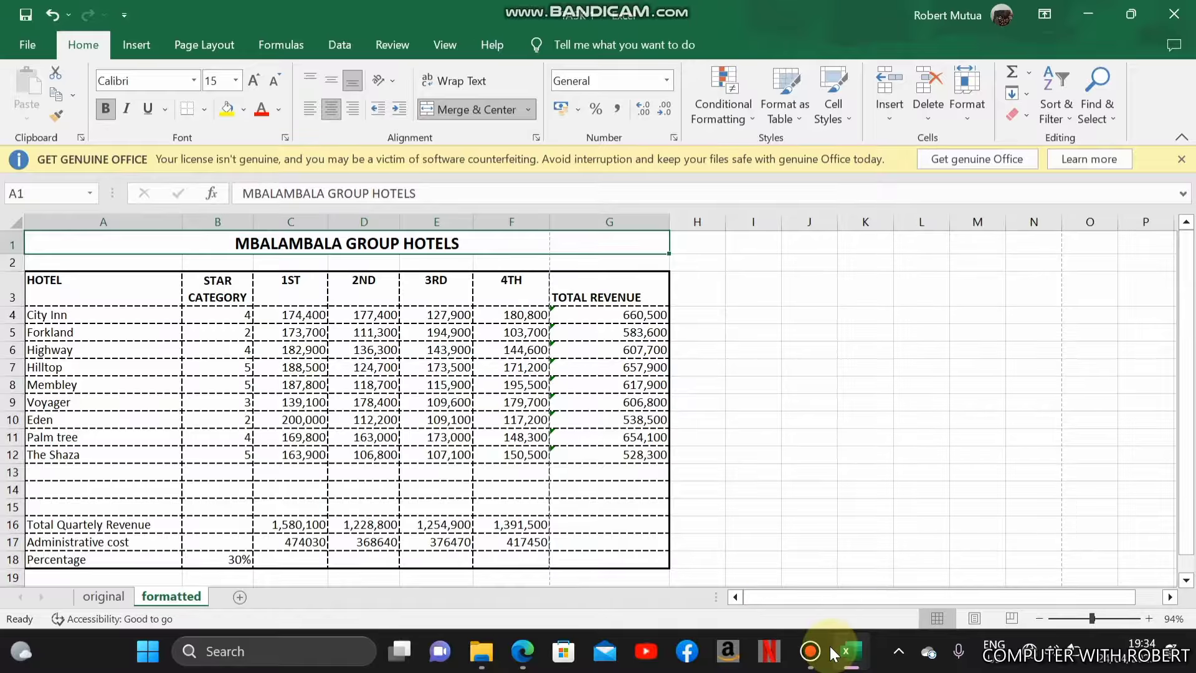
Reread question (g)(i) in the PDF, set the formatted sheet to landscape at 80% scale in Excel, and save the workbook.
left_click(522, 650)
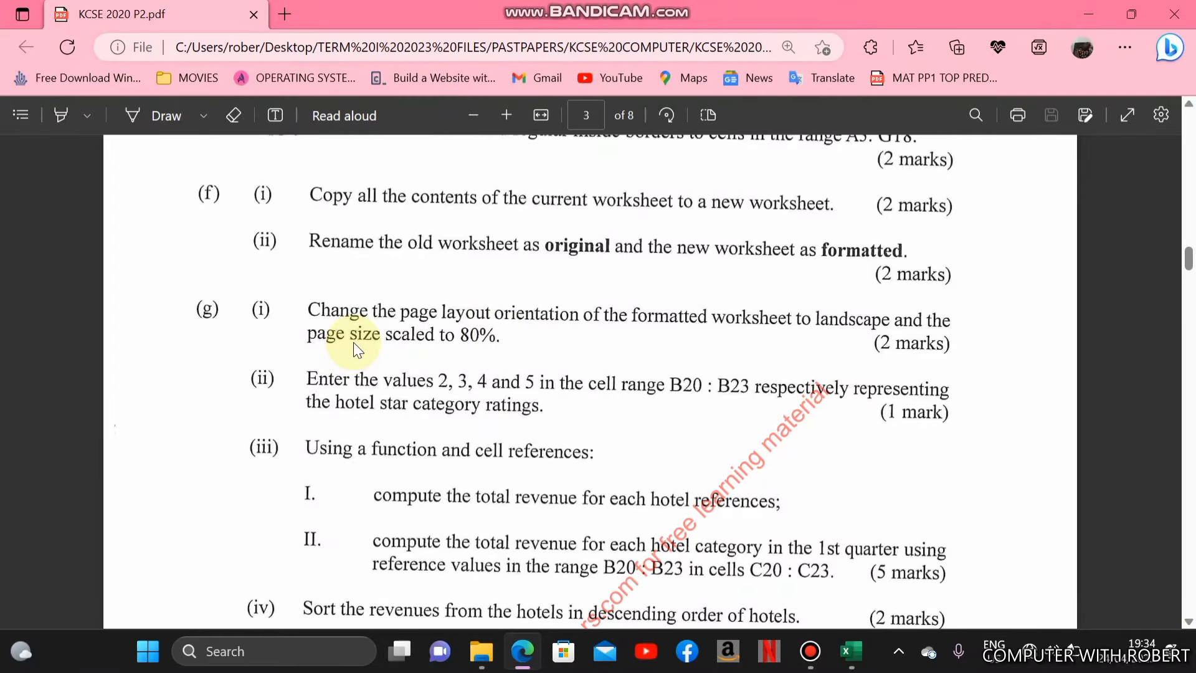
left_click(528, 653)
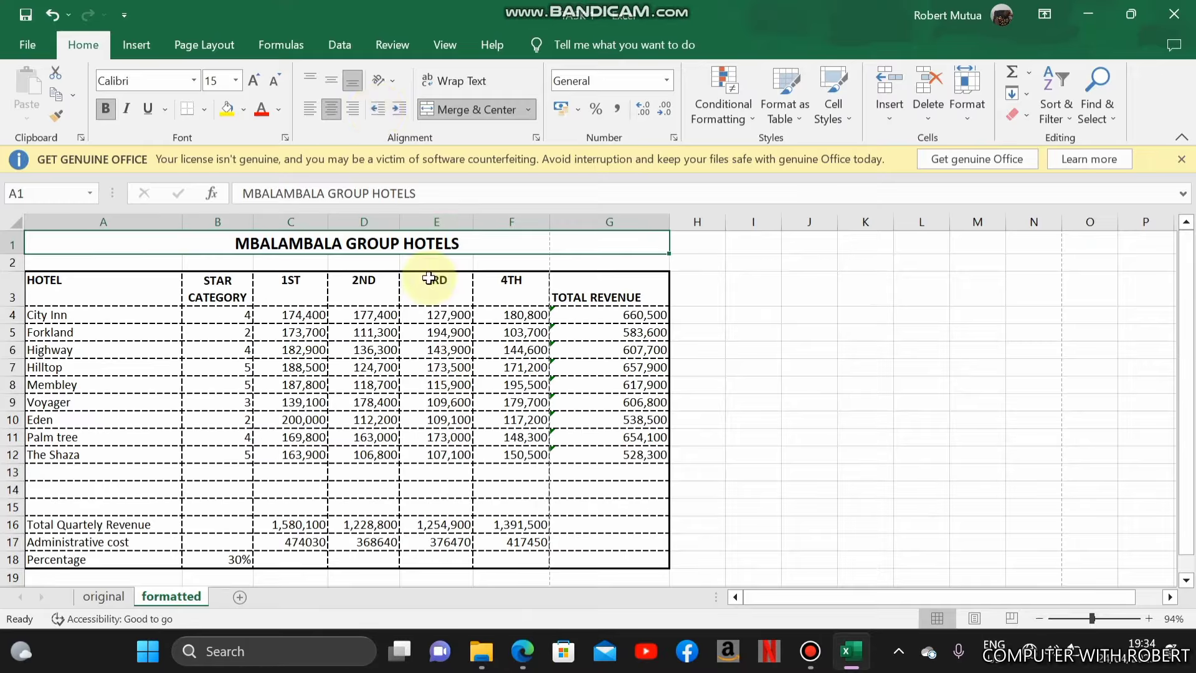
left_click(222, 45)
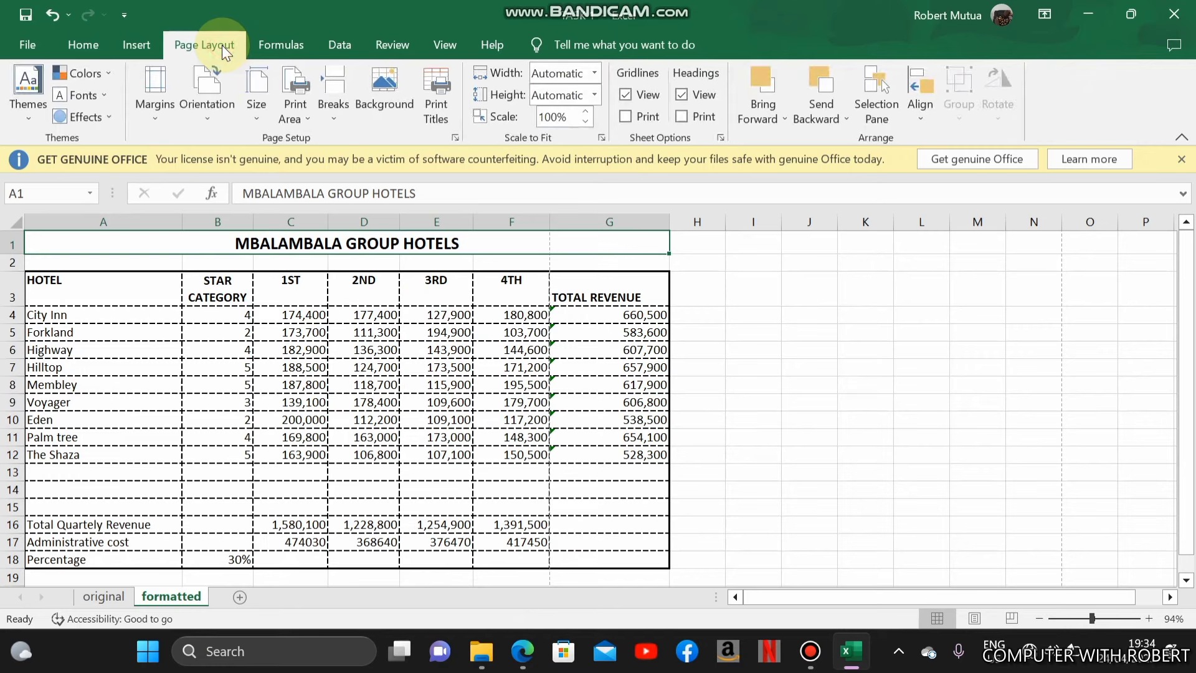
left_click(208, 107)
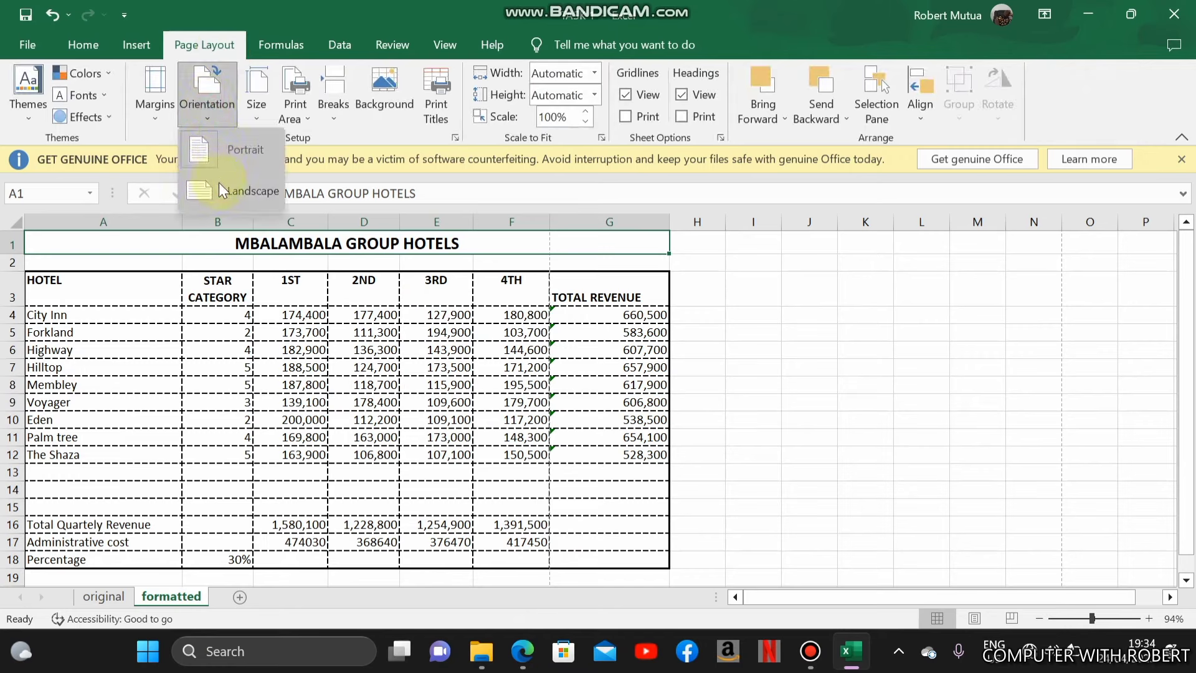
left_click(219, 189)
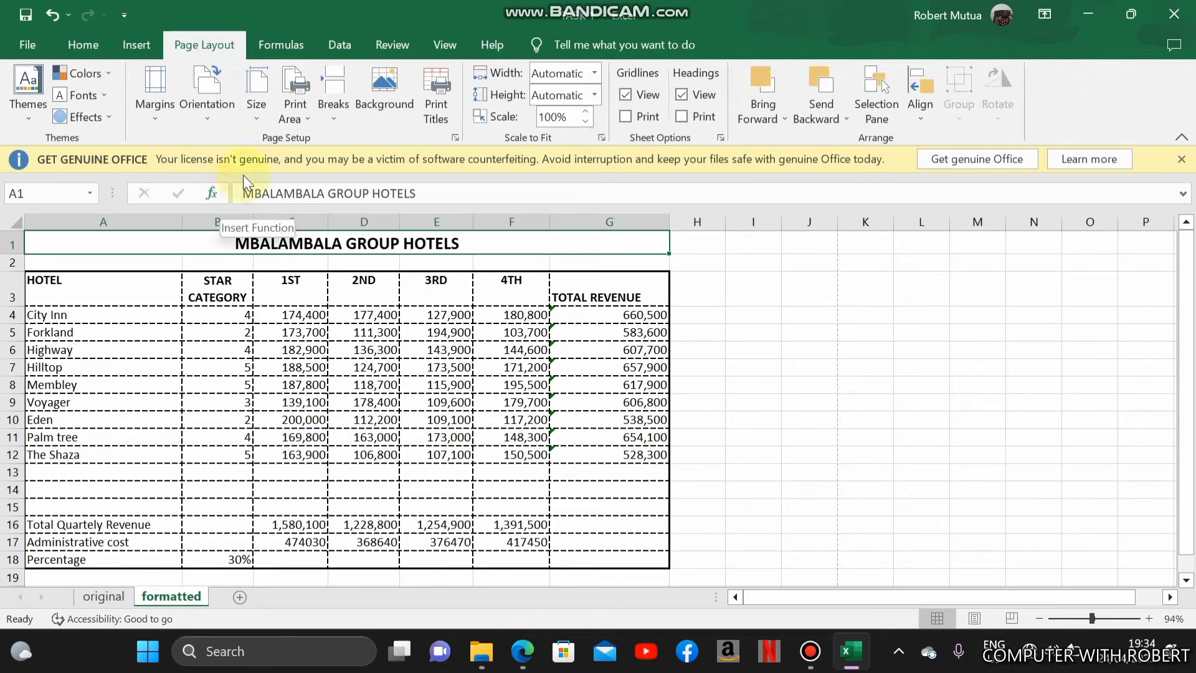
left_click(585, 117)
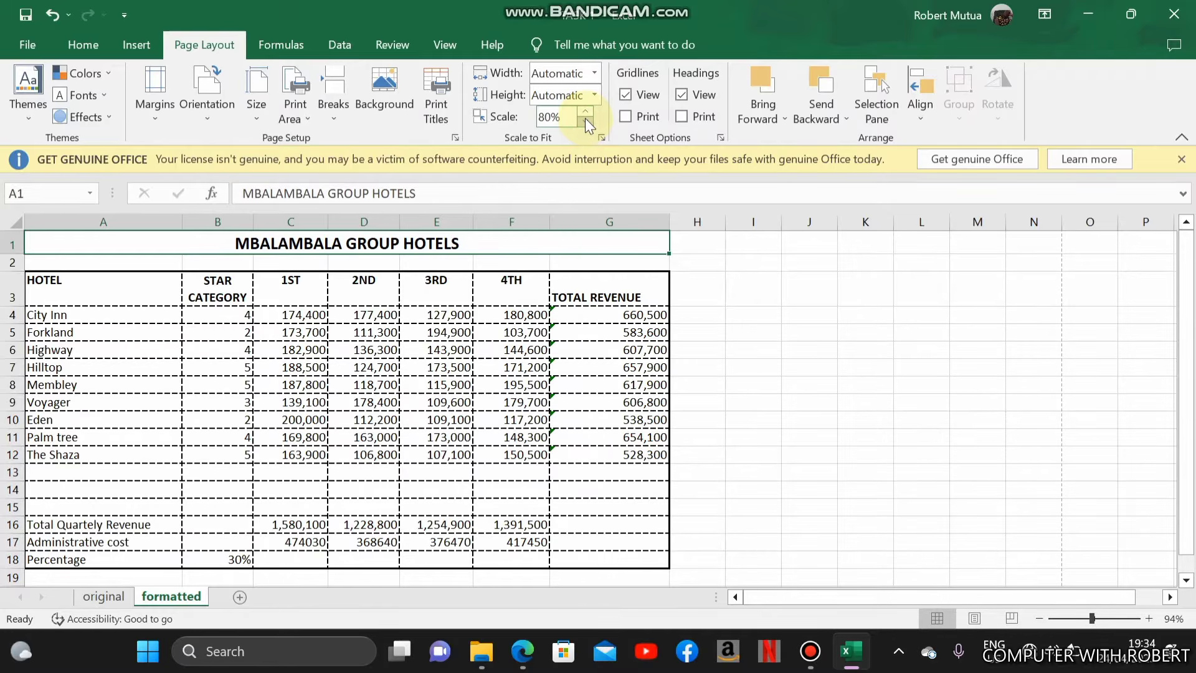
left_click(20, 13)
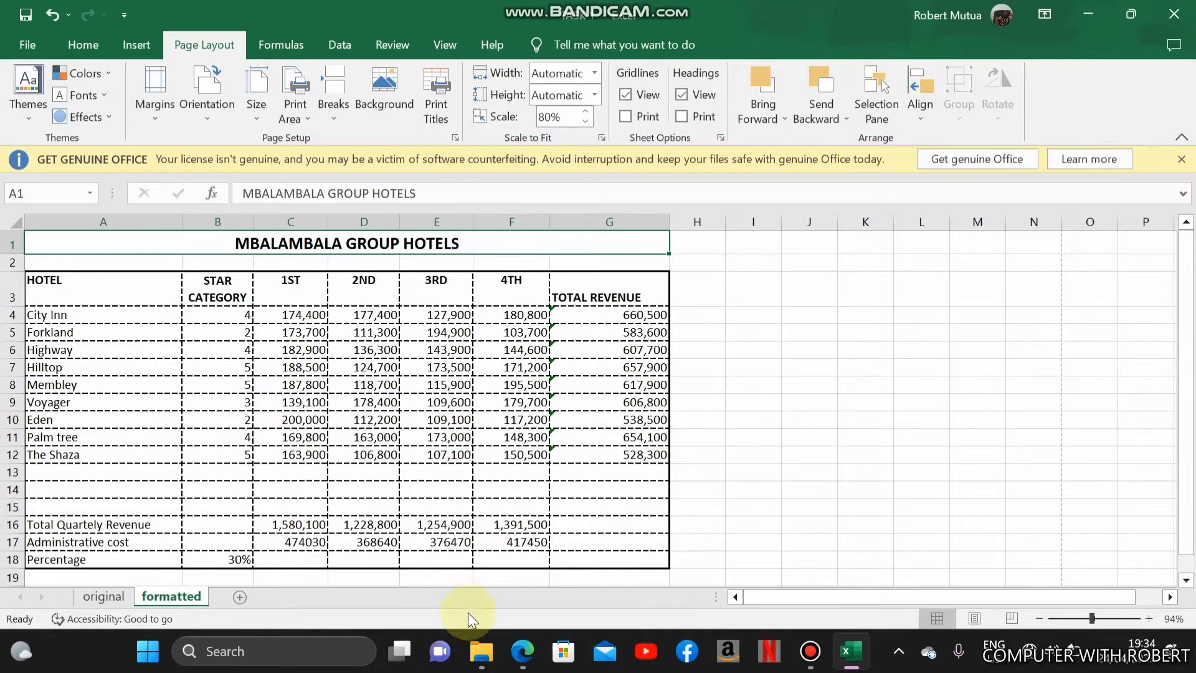
Read question (g)(ii) in the exam PDF, and in Excel enter the star categories 2, 3, 4 and 5 in B20:B23 of the formatted sheet.
left_click(522, 651)
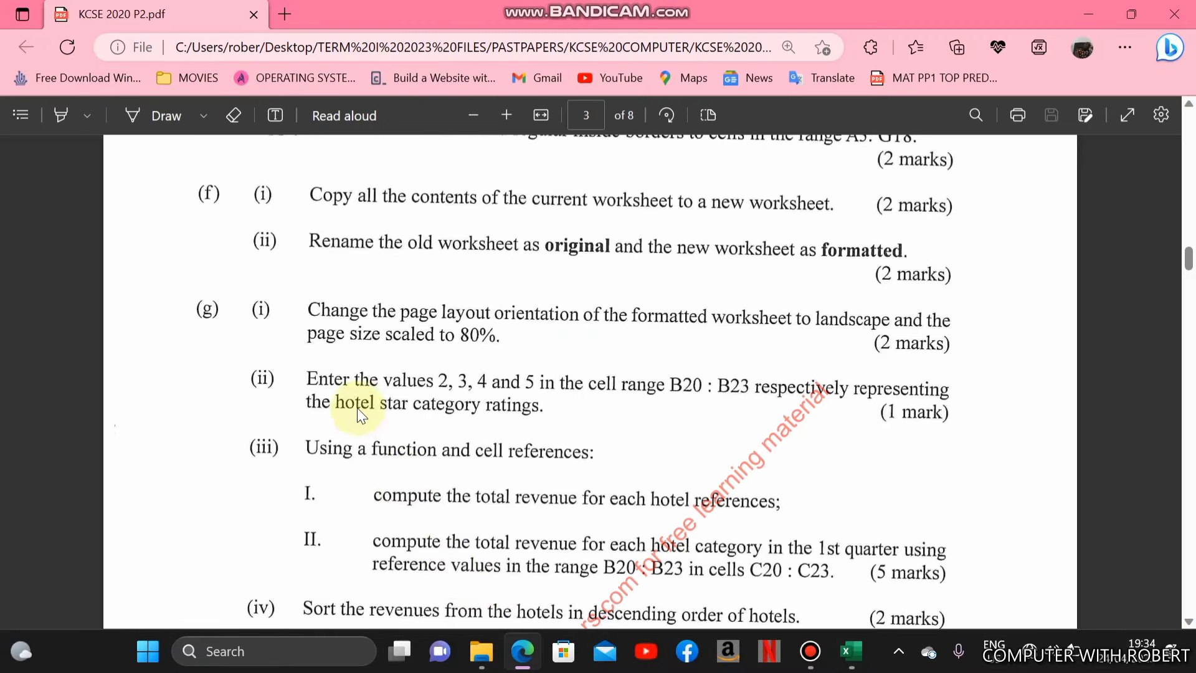
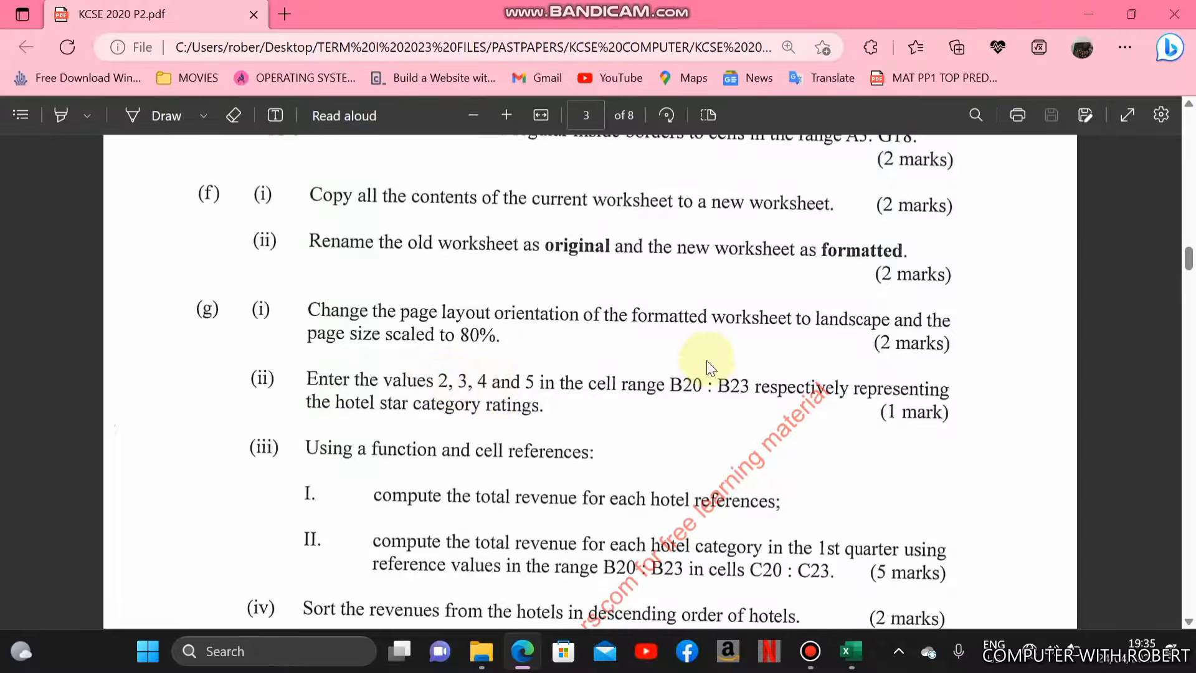
left_click(851, 651)
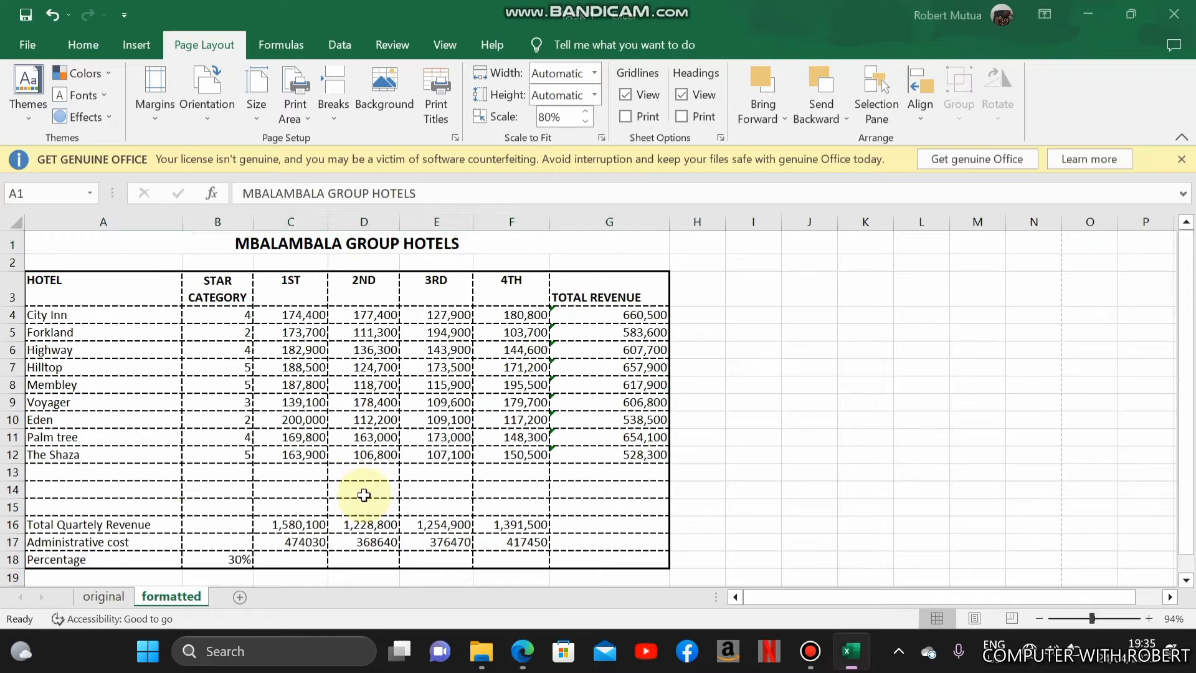
left_click(156, 484)
key("Down")
key("Down")
key("Down")
key("Down")
key("Down")
key("Down")
key("Down")
key("Down")
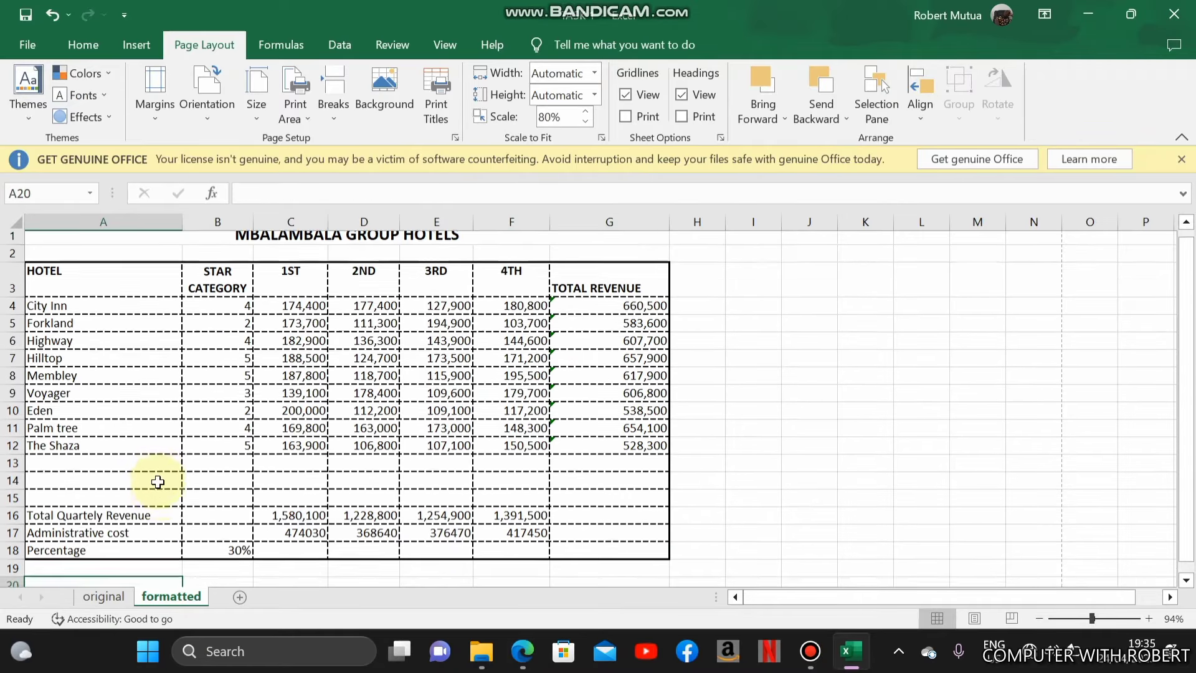
key("Down")
key("Right")
key("Right")
key("Up")
key("Up")
key("Up")
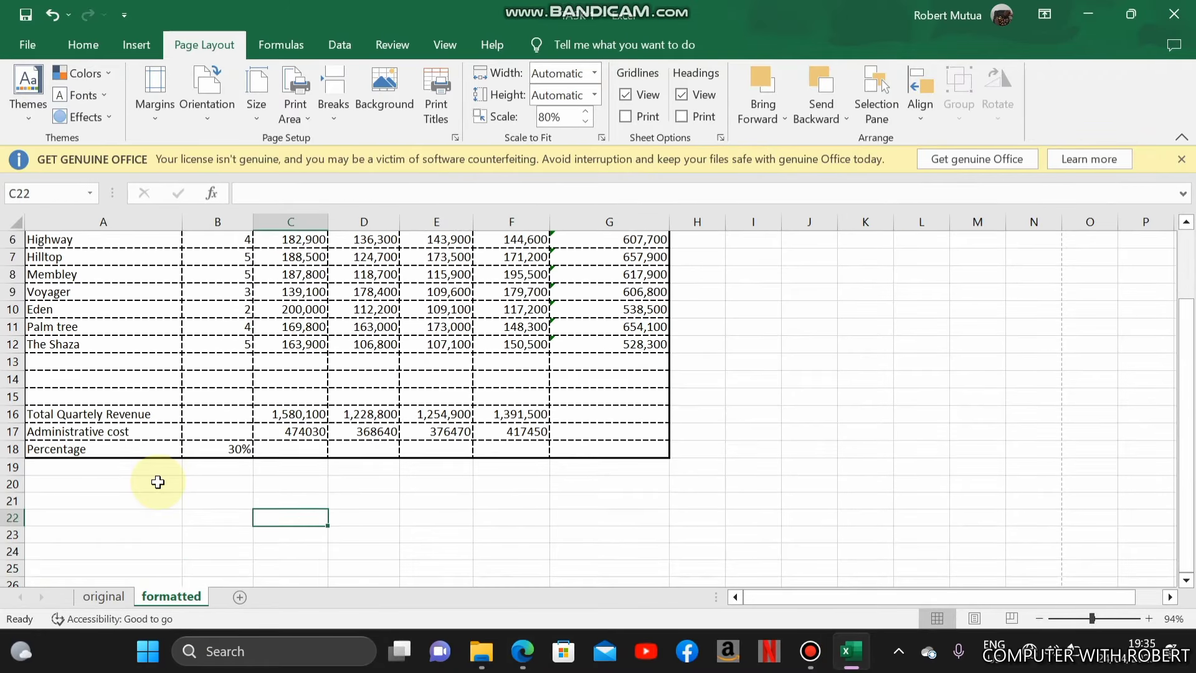
type("2")
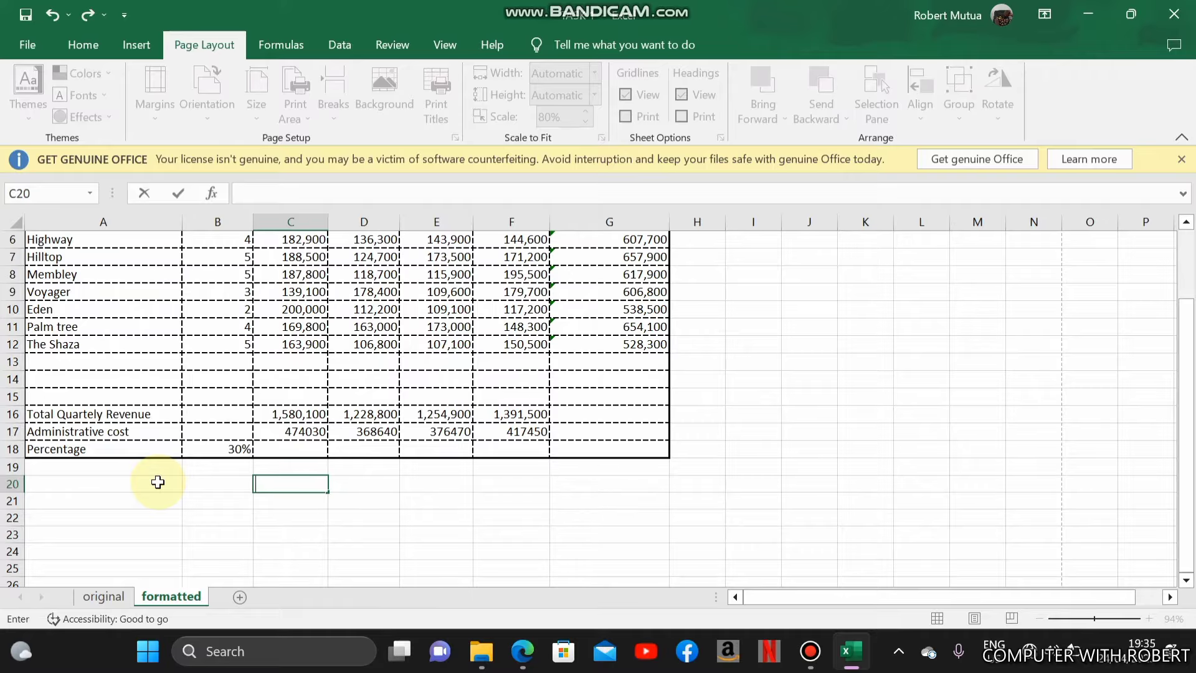
key("Left")
type("2")
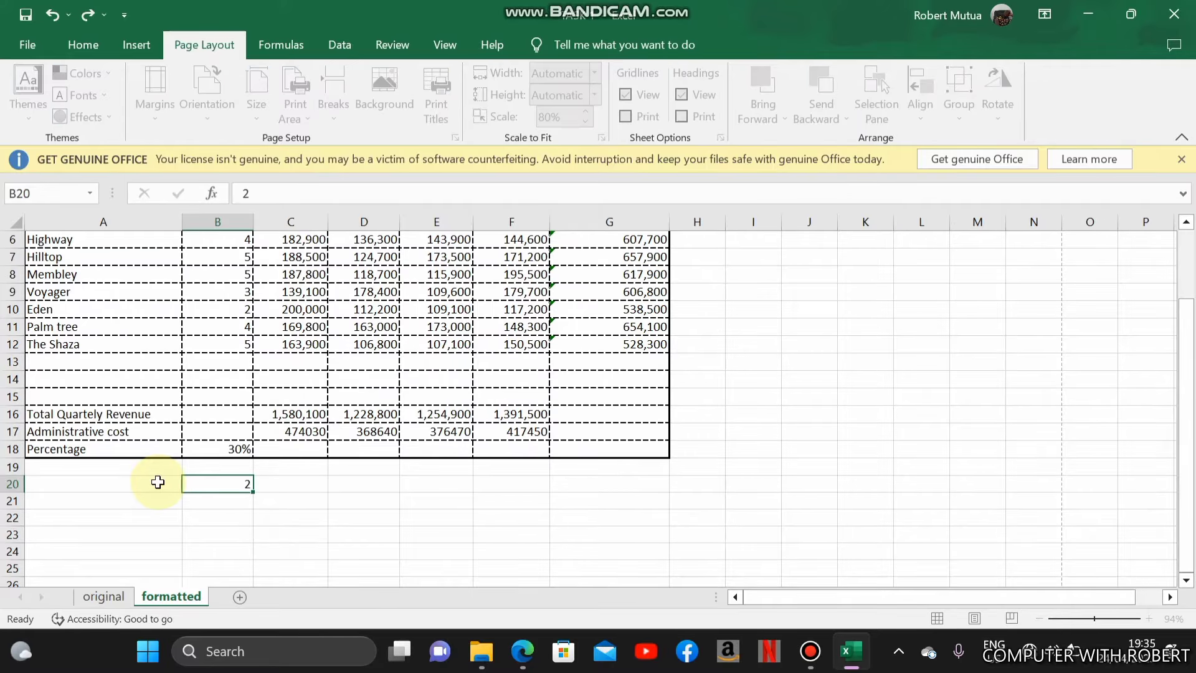
key("Return")
type("3")
key("Return")
type("4")
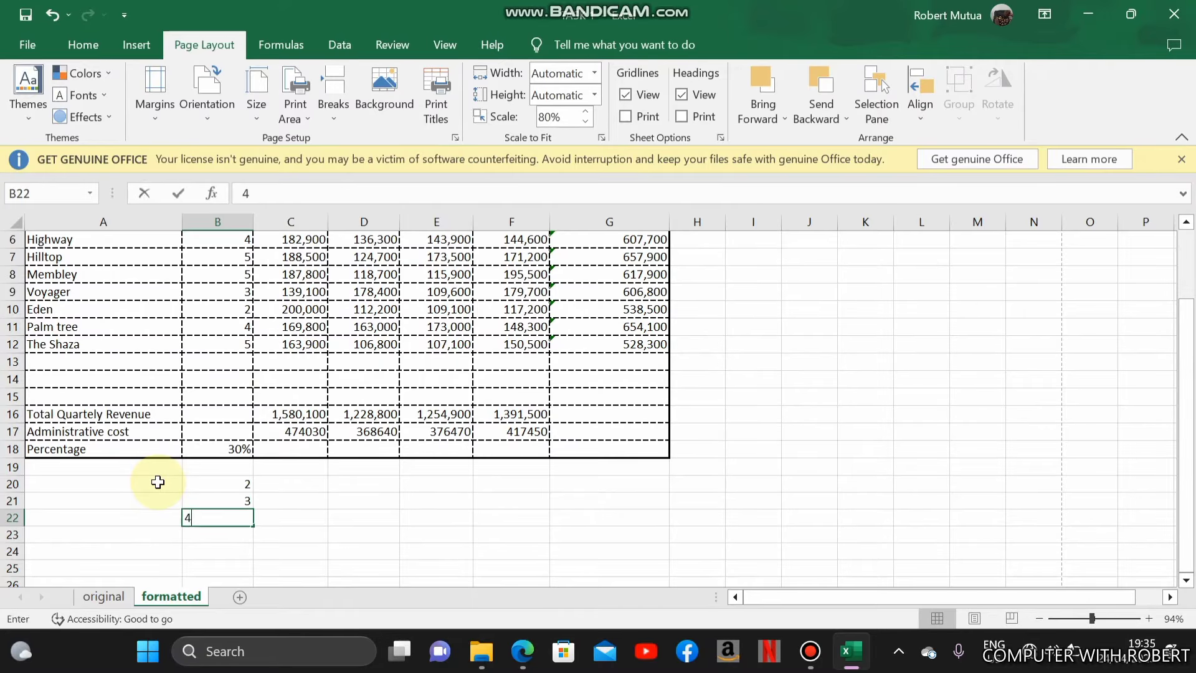
key("Return")
type("5")
key("Right")
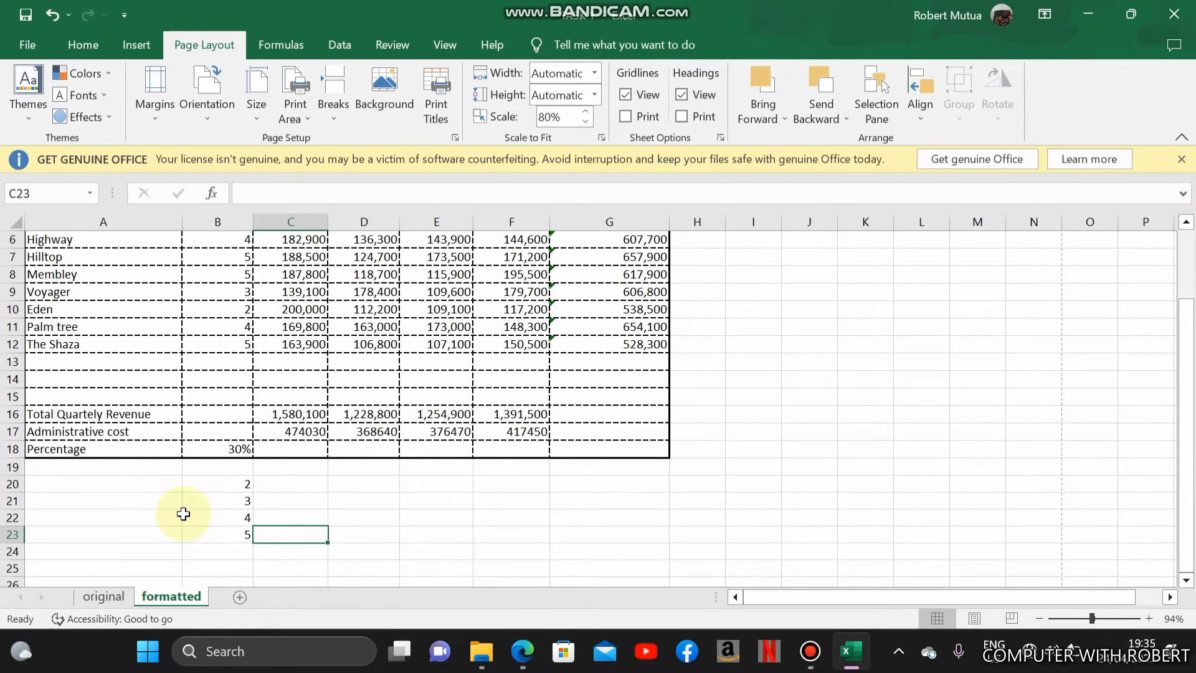
Read question (g)(iii) in the exam PDF about computing first-quarter revenue per hotel category in C20:C23, and return to Excel.
left_click(522, 651)
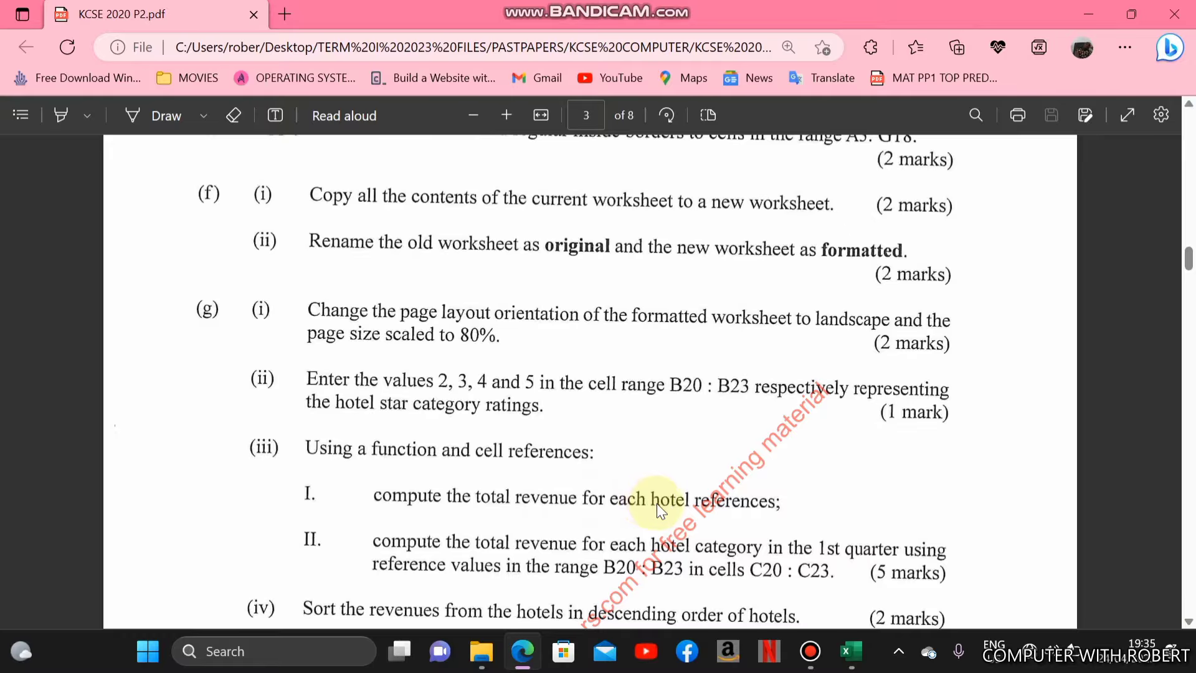
scroll(656, 504, "down", 3)
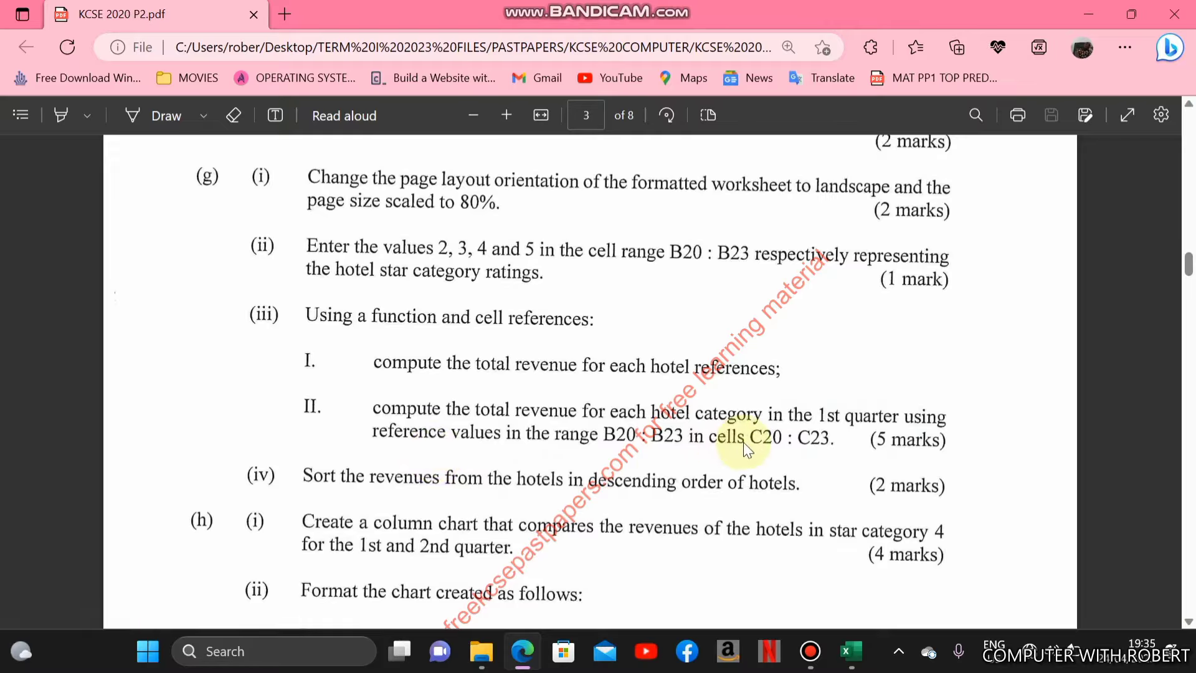
left_click(851, 651)
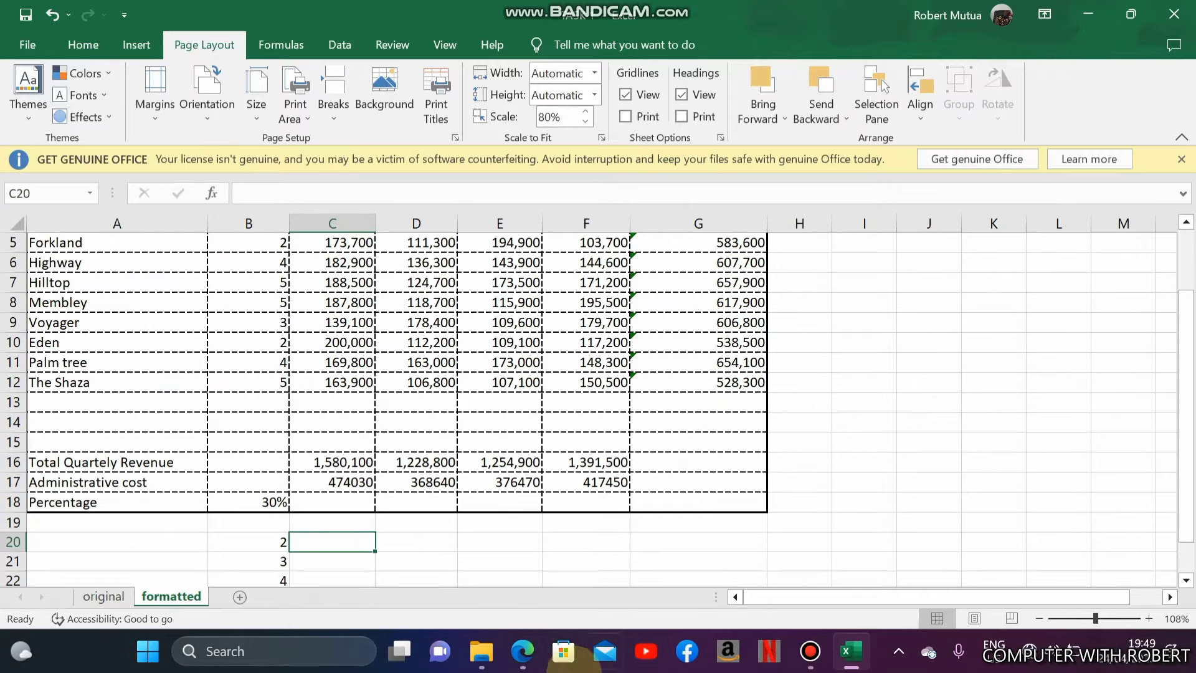
left_click(522, 651)
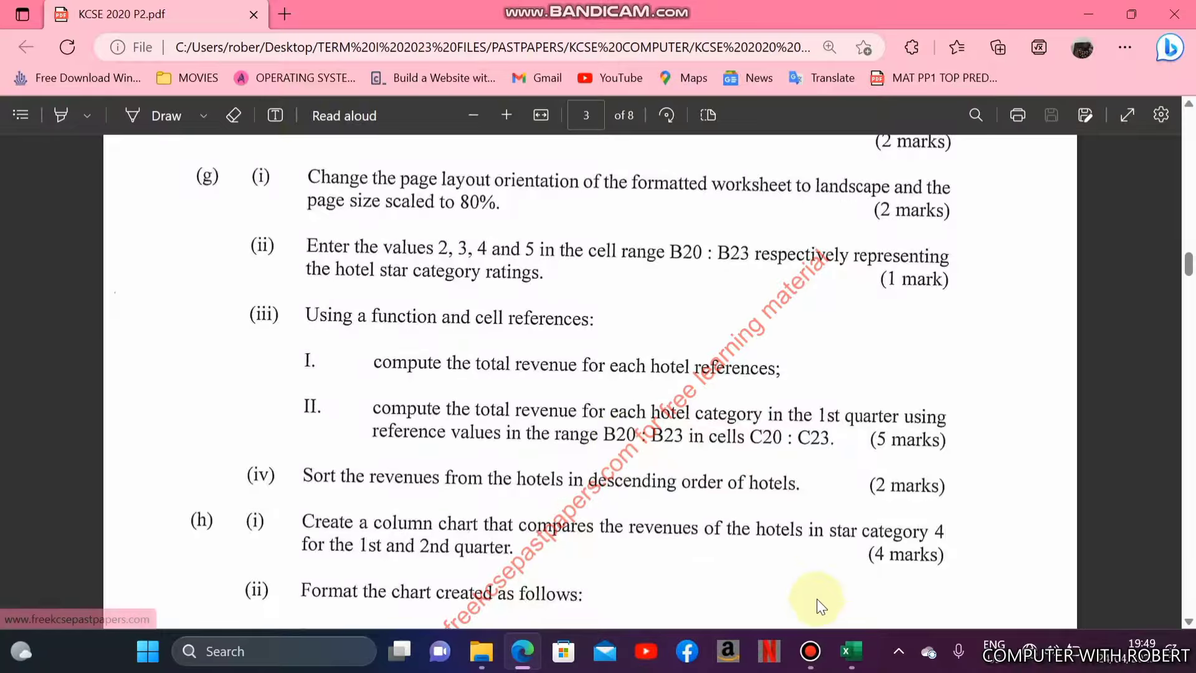
left_click(850, 651)
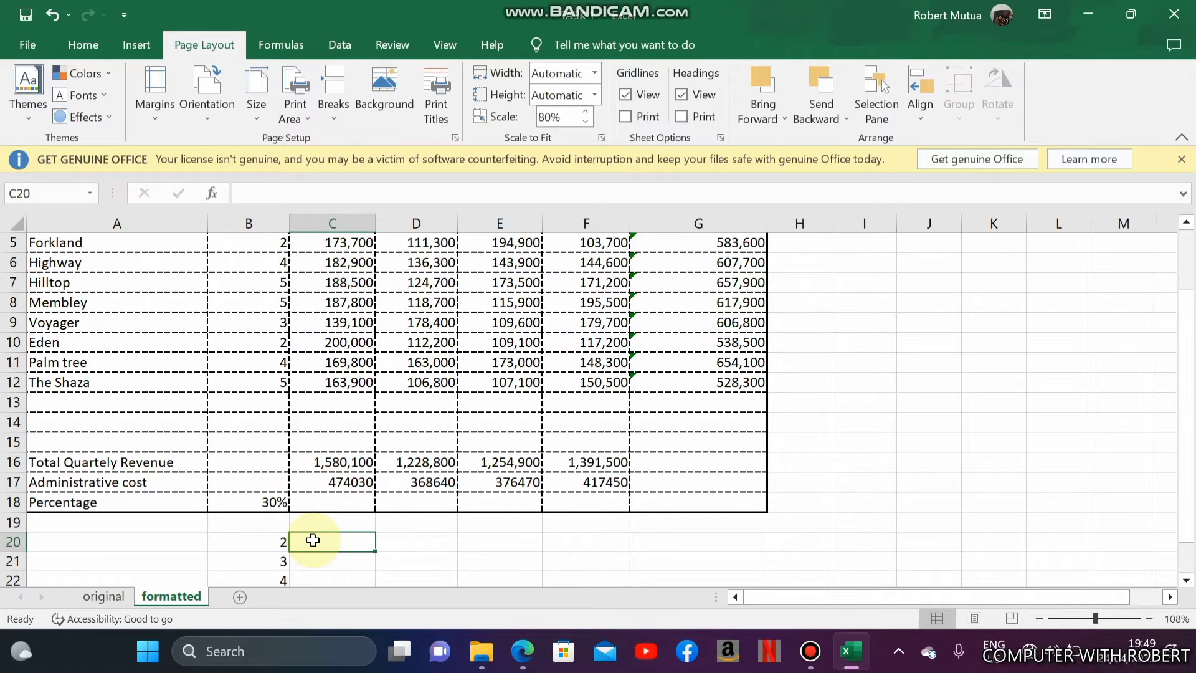
Examine the hotel table on the formatted sheet from A20 up to the title in A1.
left_click(128, 545)
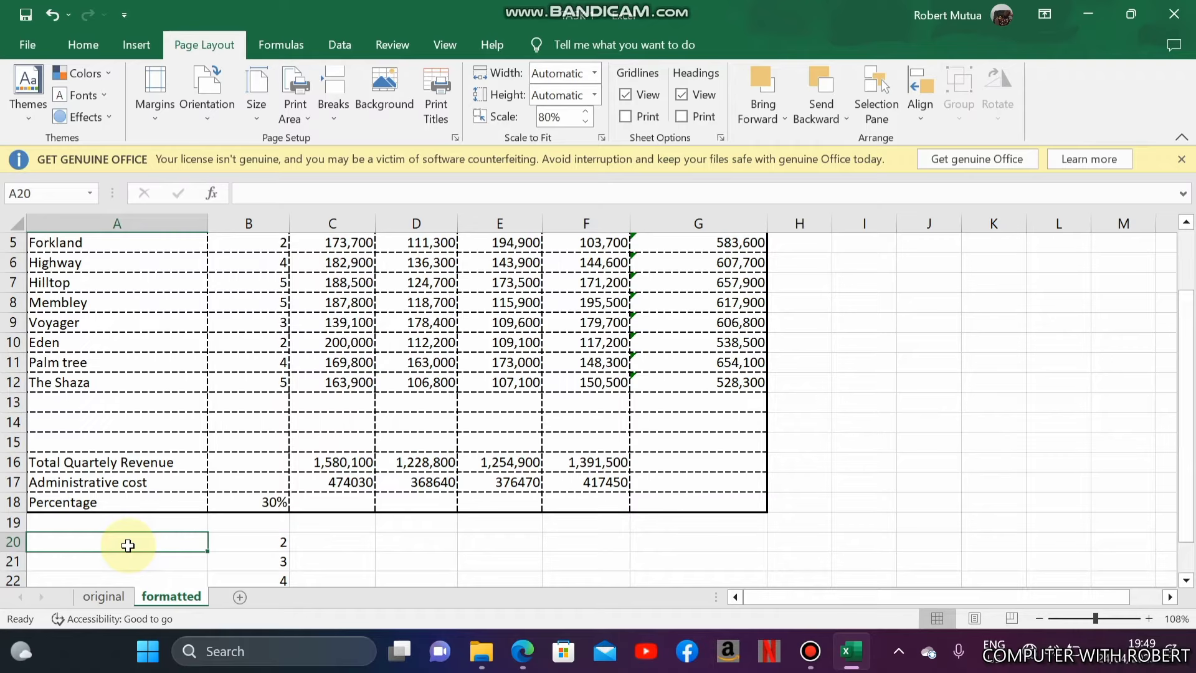
key("Up")
key("Up")
key("Up")
key("Up")
key("Up")
key("Up")
key("Up")
key("Up")
key("Up")
key("Up")
key("Up")
key("Up")
key("Up")
key("Up")
key("Up")
key("Up")
key("Up")
key("Up")
key("Up")
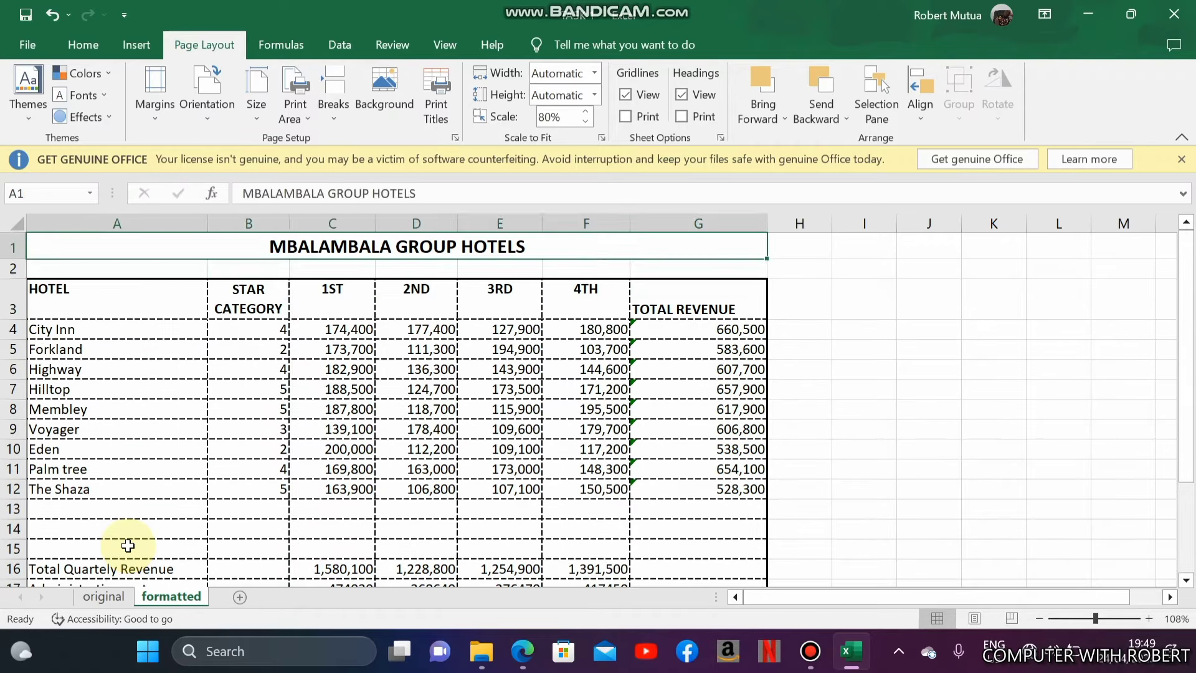
Enter =SUMIF(B4:B12,2,C4:C12) in C20 to total first-quarter revenue for the category 2 hotels.
key("Down")
key("Down")
key("Down")
key("Down")
key("Down")
key("Down")
key("Down")
key("Down")
key("Down")
key("Down")
key("Down")
key("Down")
key("Down")
key("Down")
key("Down")
key("Down")
key("Down")
key("Down")
key("Down")
key("Down")
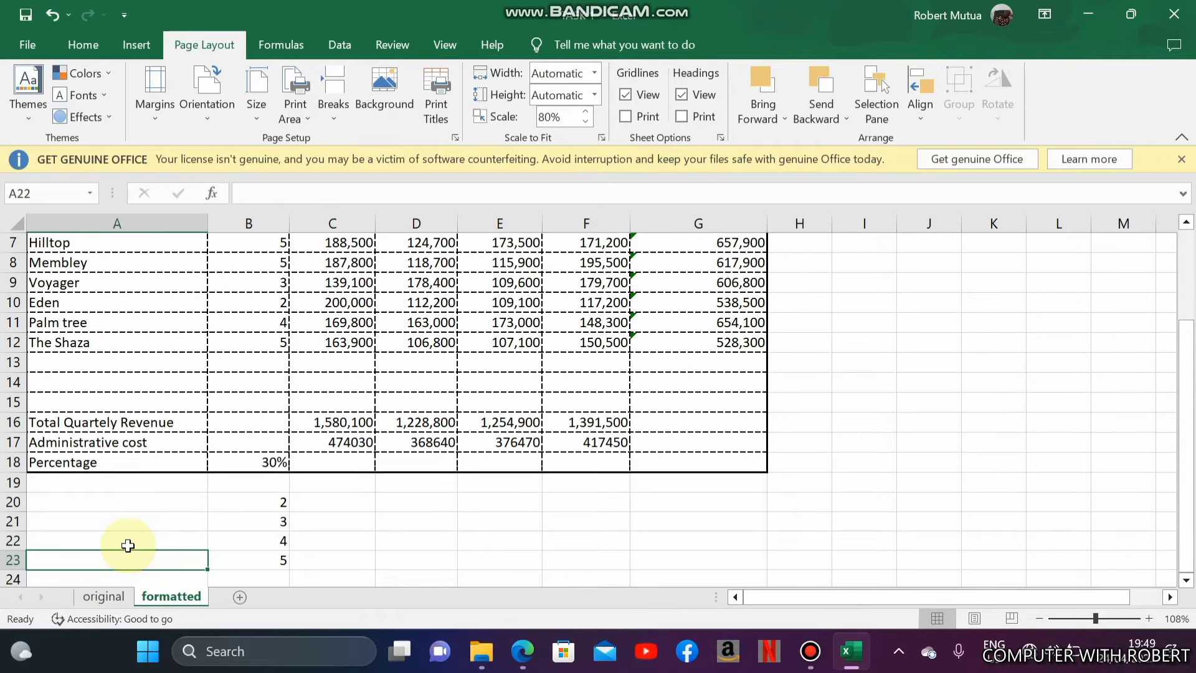
key("Up")
key("Up")
key("Up")
key("Right")
key("Right")
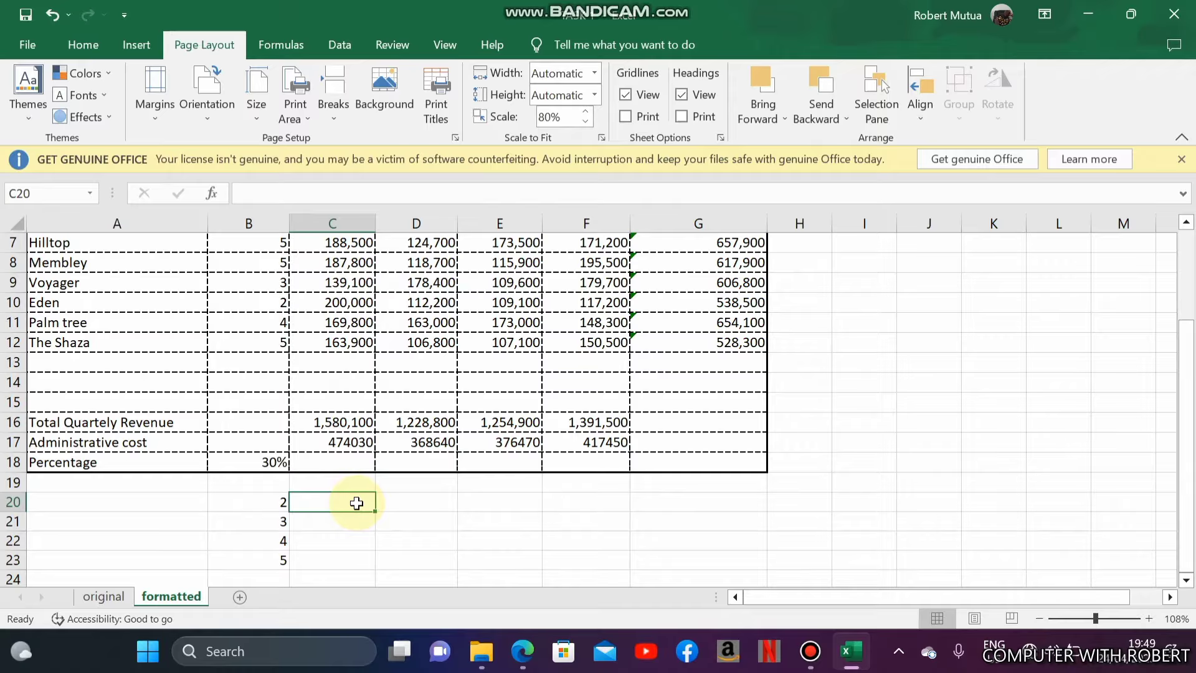
type("=SUMIF")
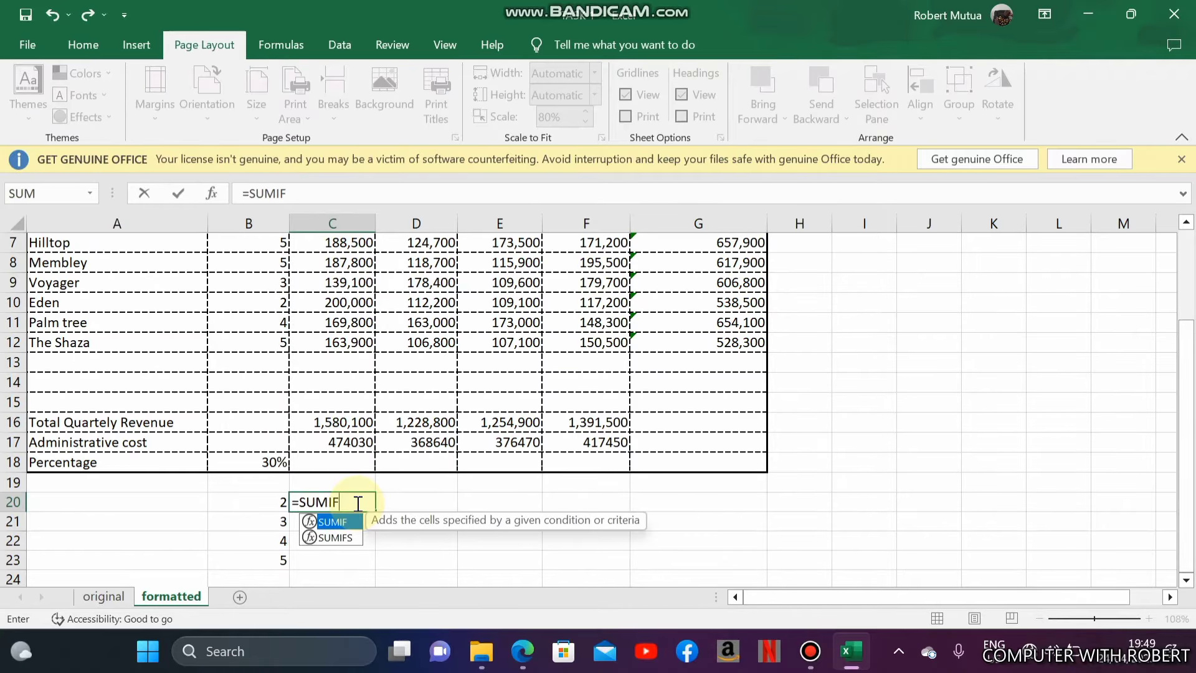
type("(")
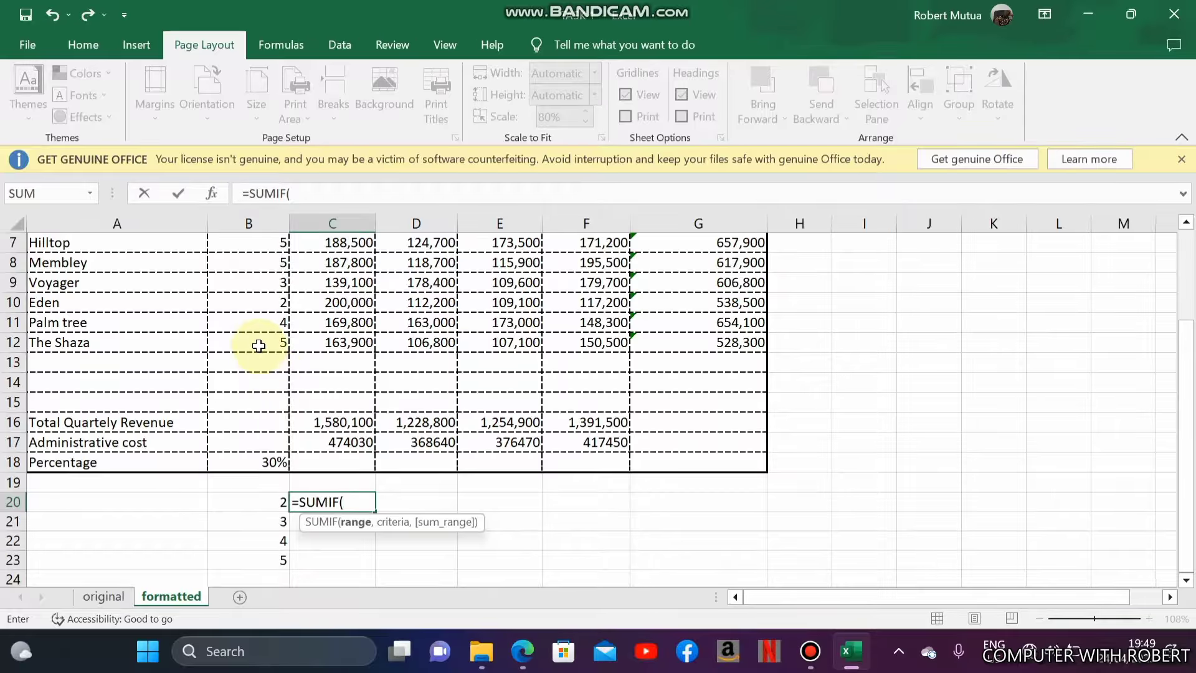
left_click_drag(253, 342, 261, 301)
type(",")
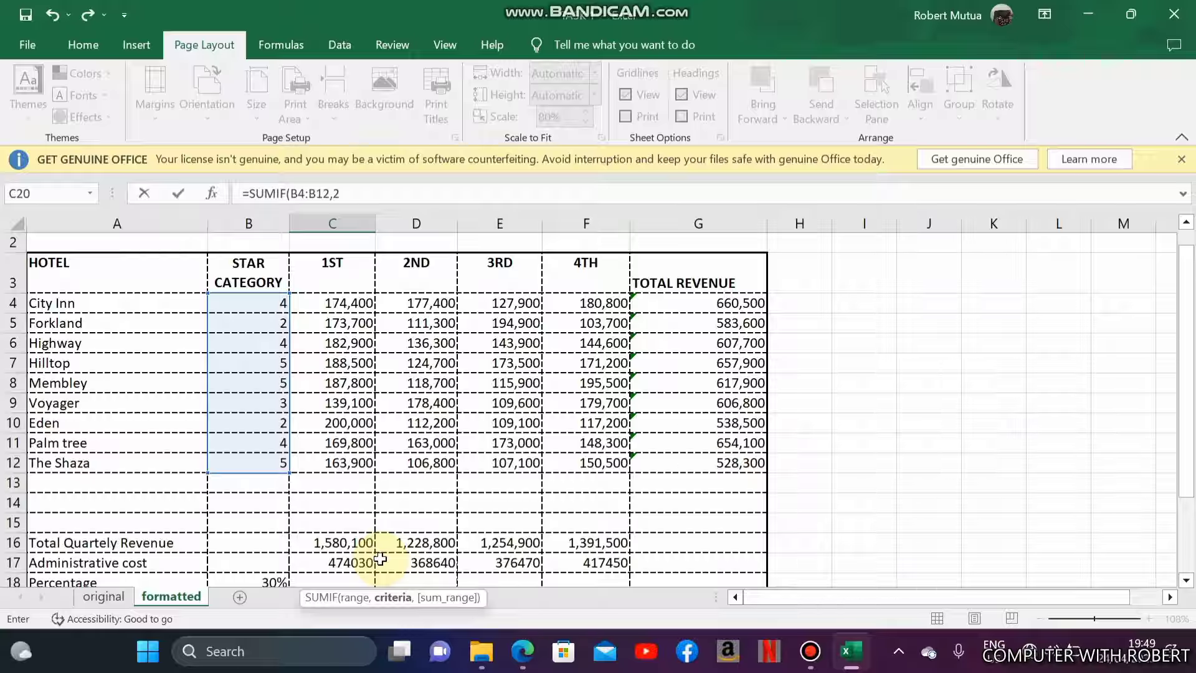
type("2,")
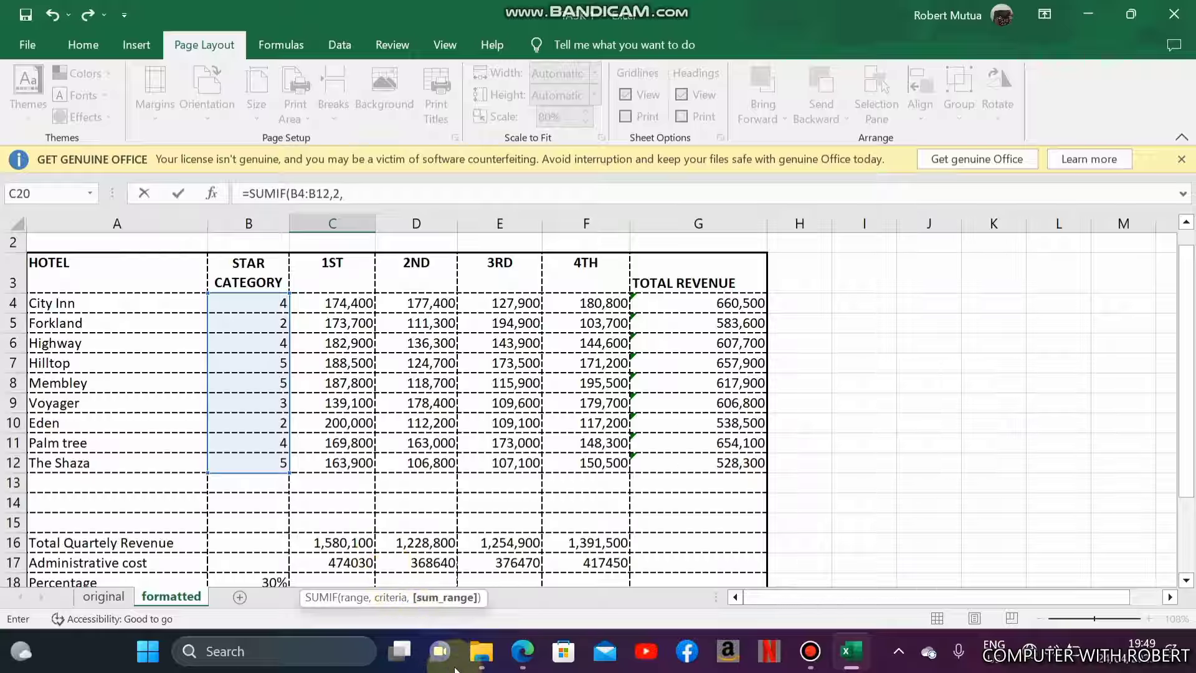
left_click_drag(325, 302, 343, 460)
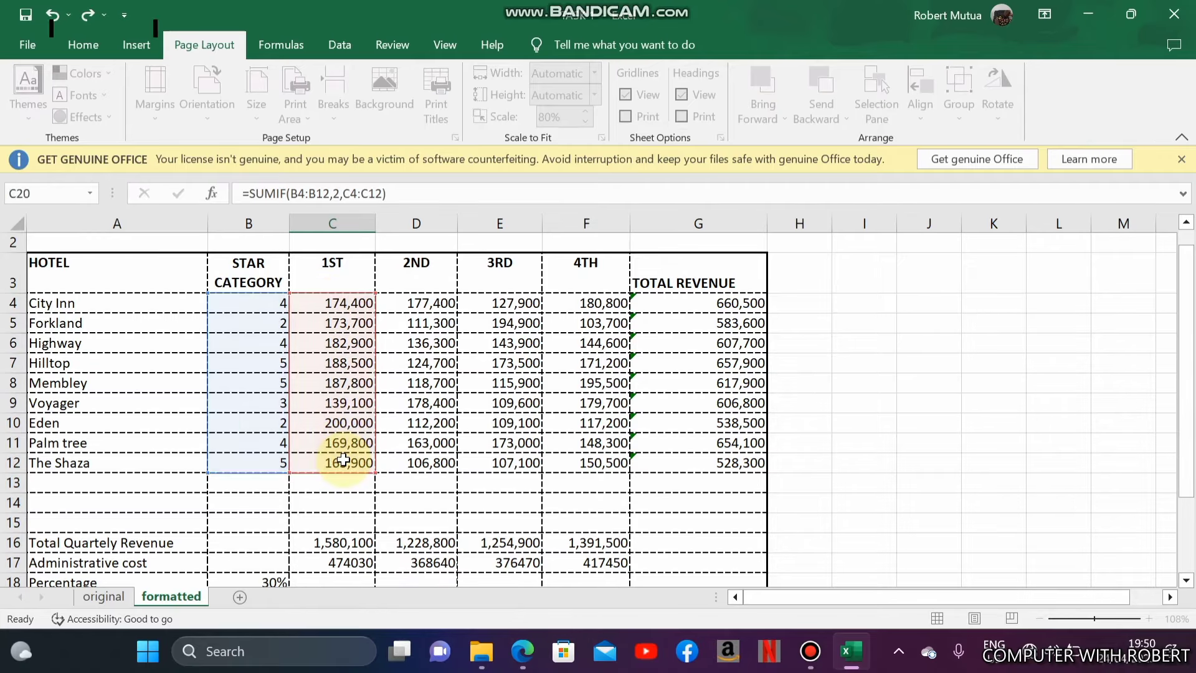
key("Return")
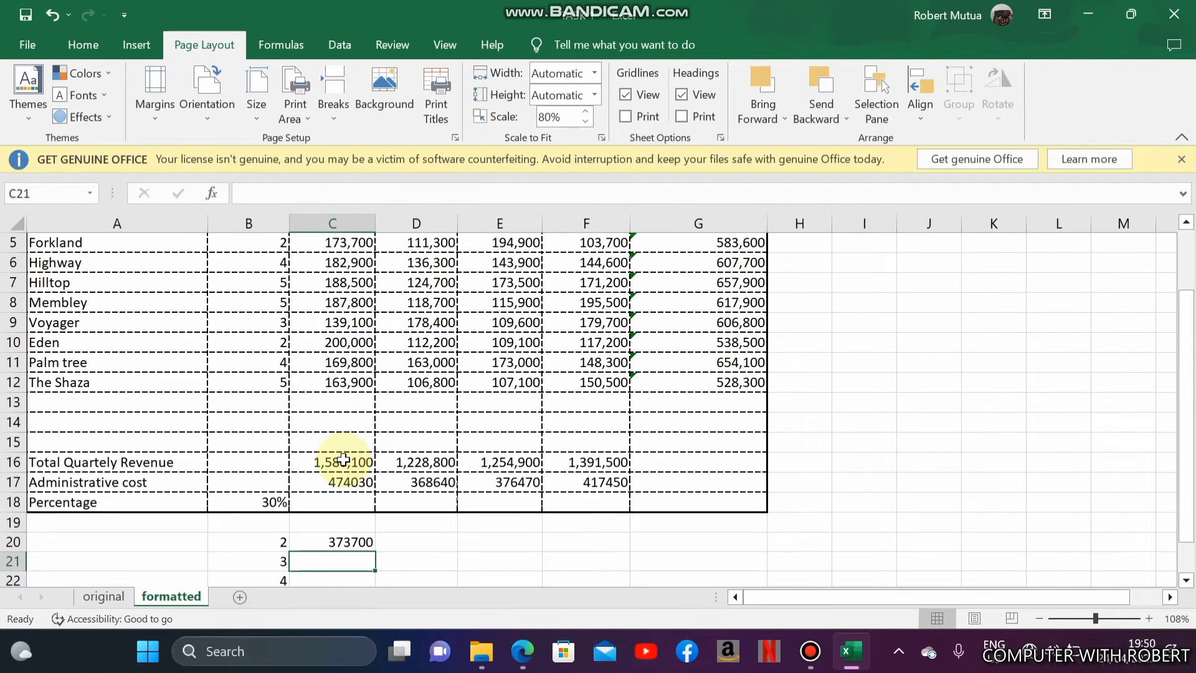
Fill the C20 formula across to F20 and compare the cell references in C20 and D20.
left_click(350, 540)
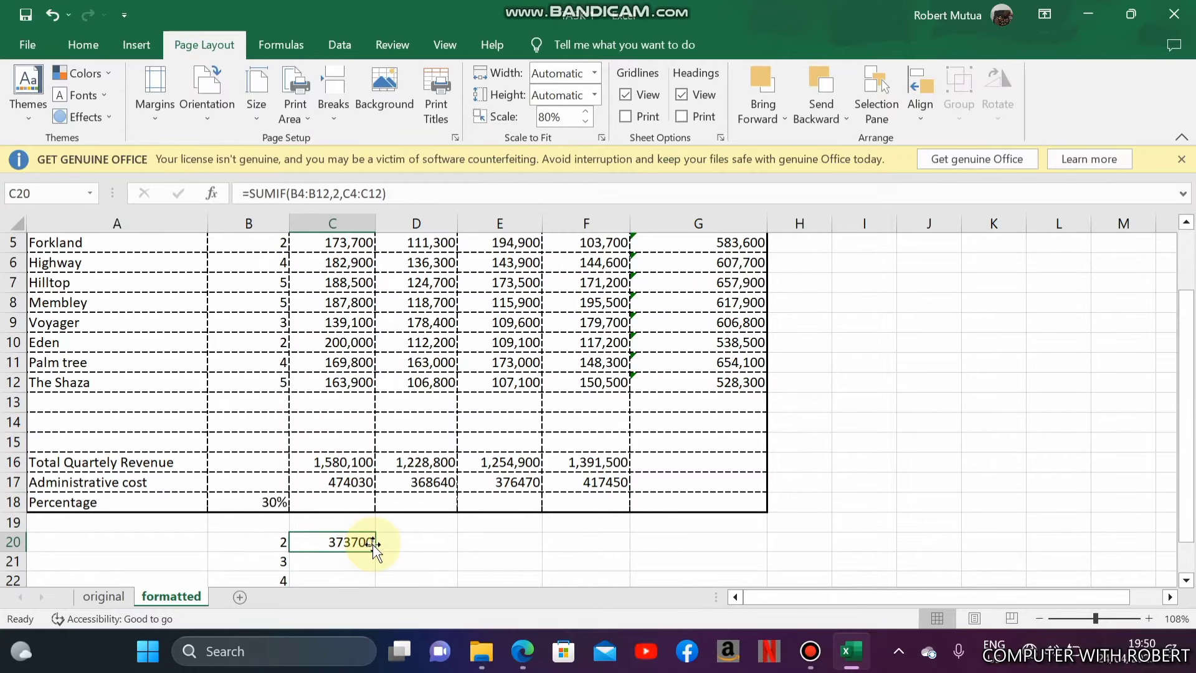
left_click_drag(1186, 360, 1190, 395)
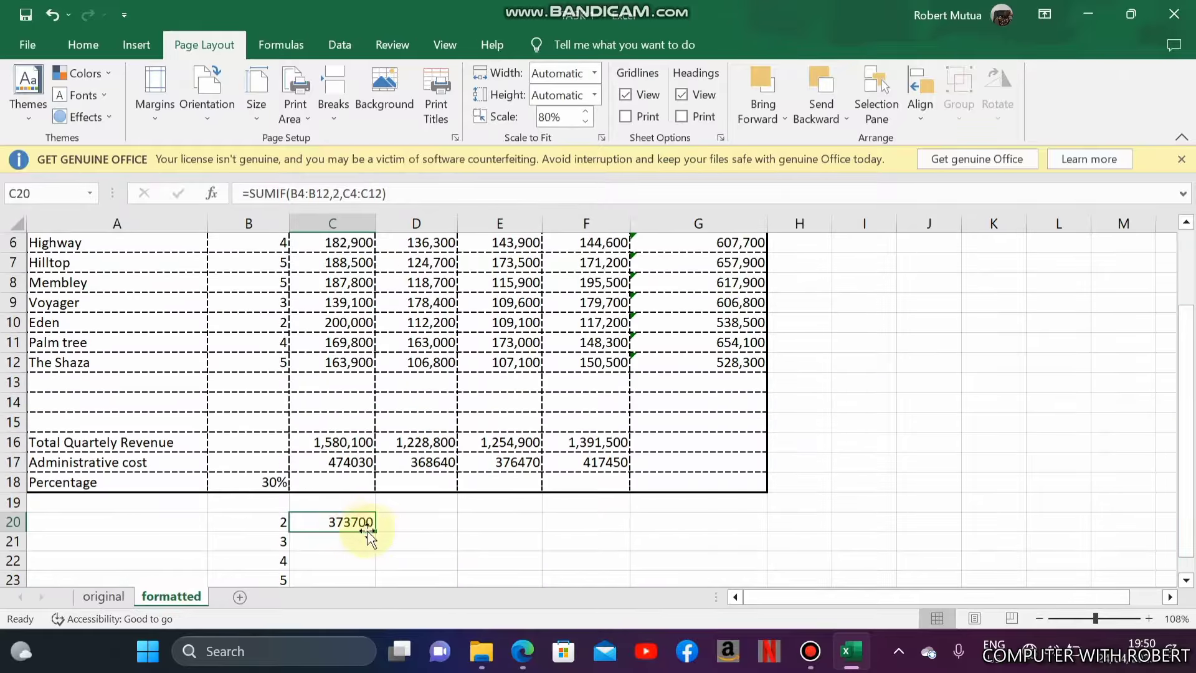
left_click_drag(376, 530, 604, 537)
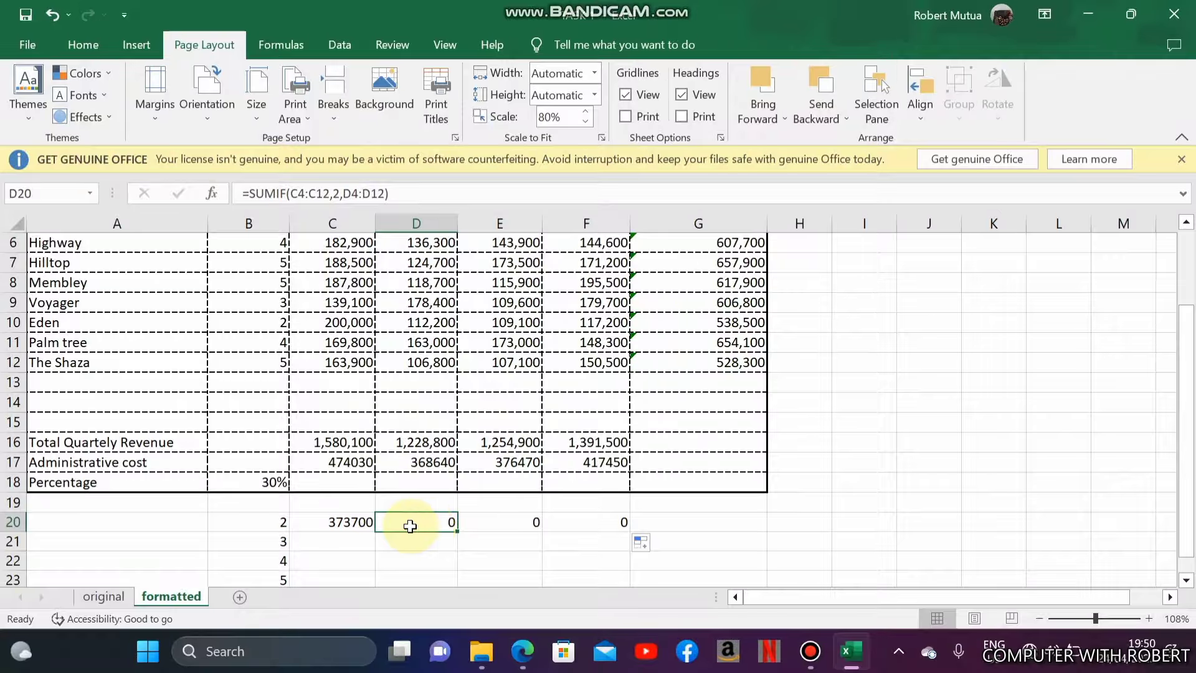
left_click(351, 522)
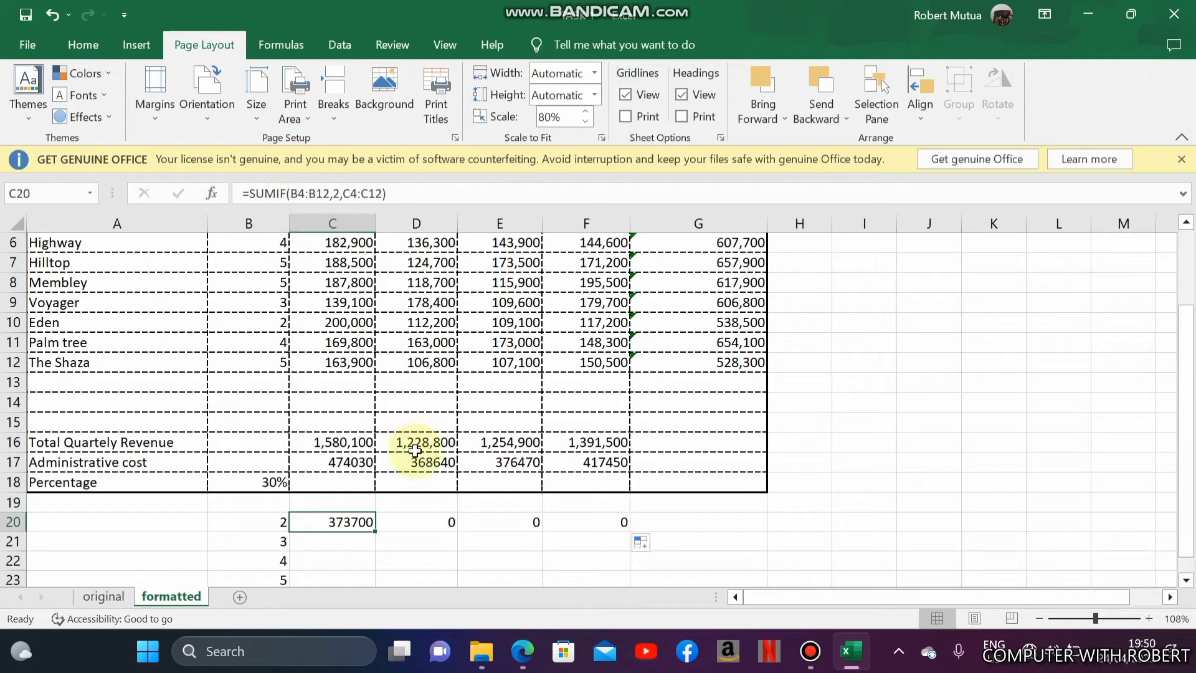
left_click(415, 522)
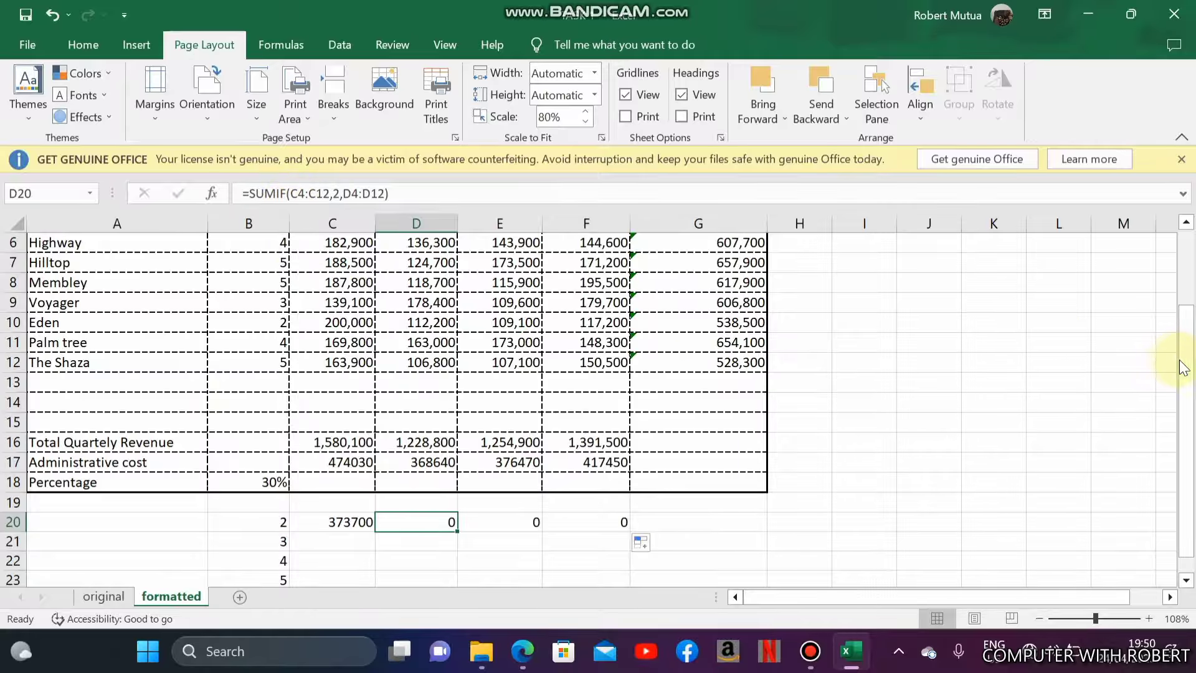
left_click_drag(1183, 361, 1173, 252)
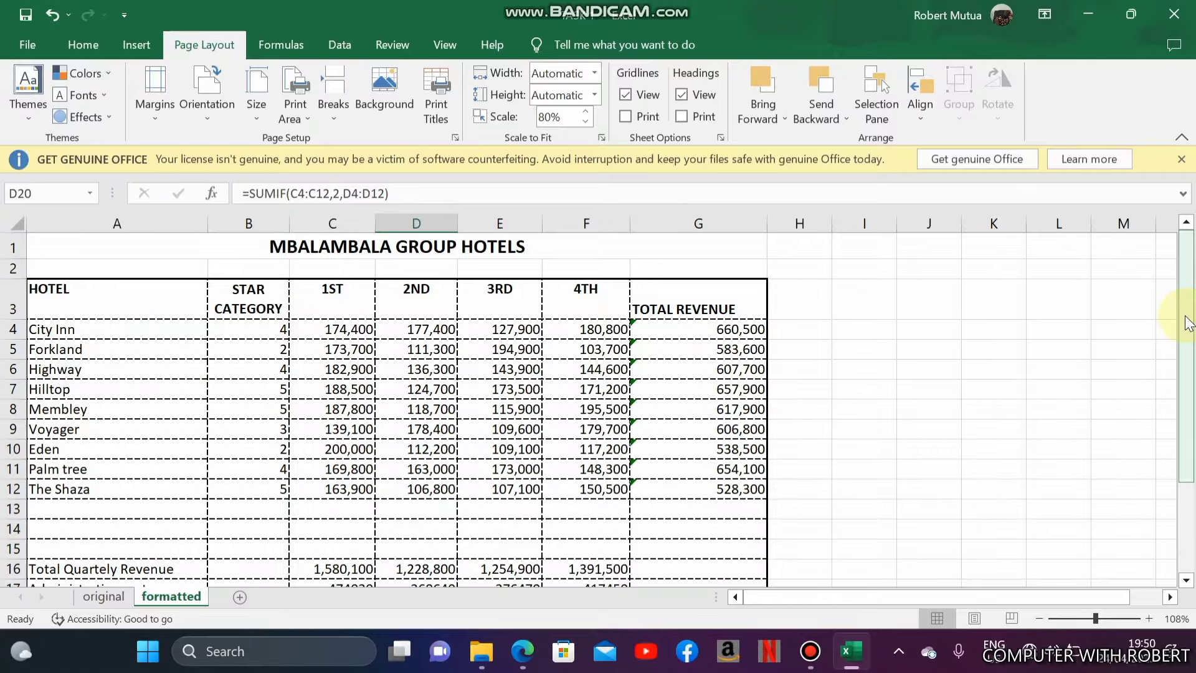
left_click_drag(1186, 322, 1173, 438)
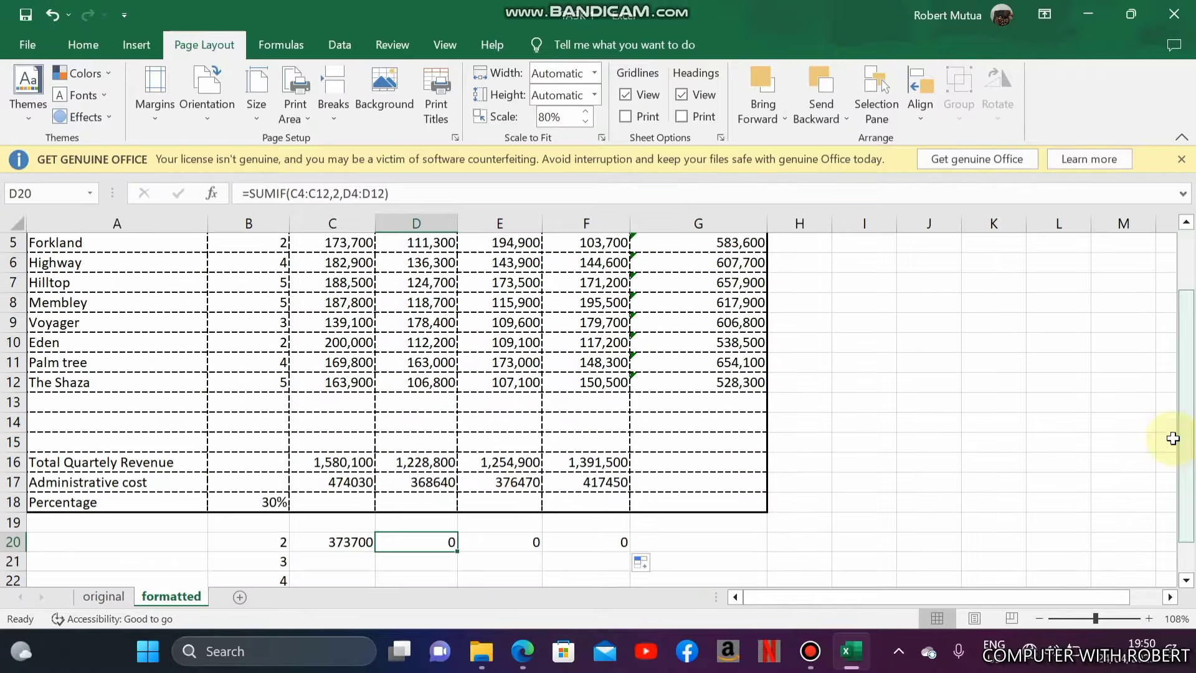
Make the criteria range in C20's SUMIF formula absolute as $B$4:$B$12.
left_click(322, 542)
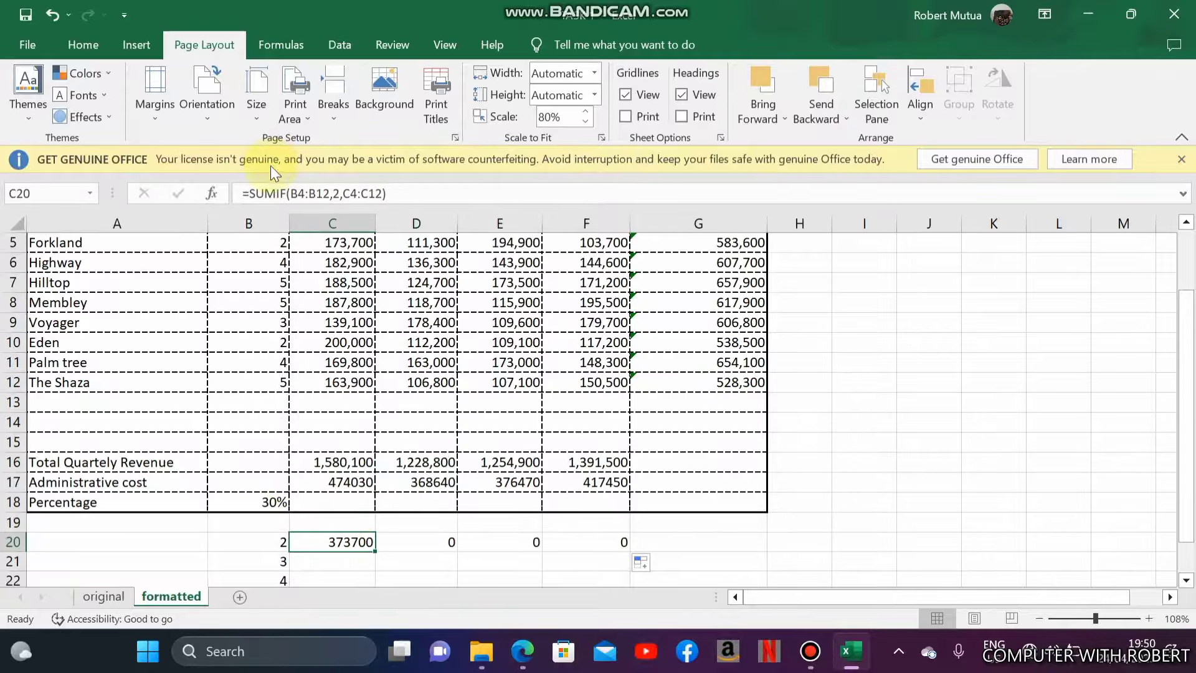
left_click(294, 197)
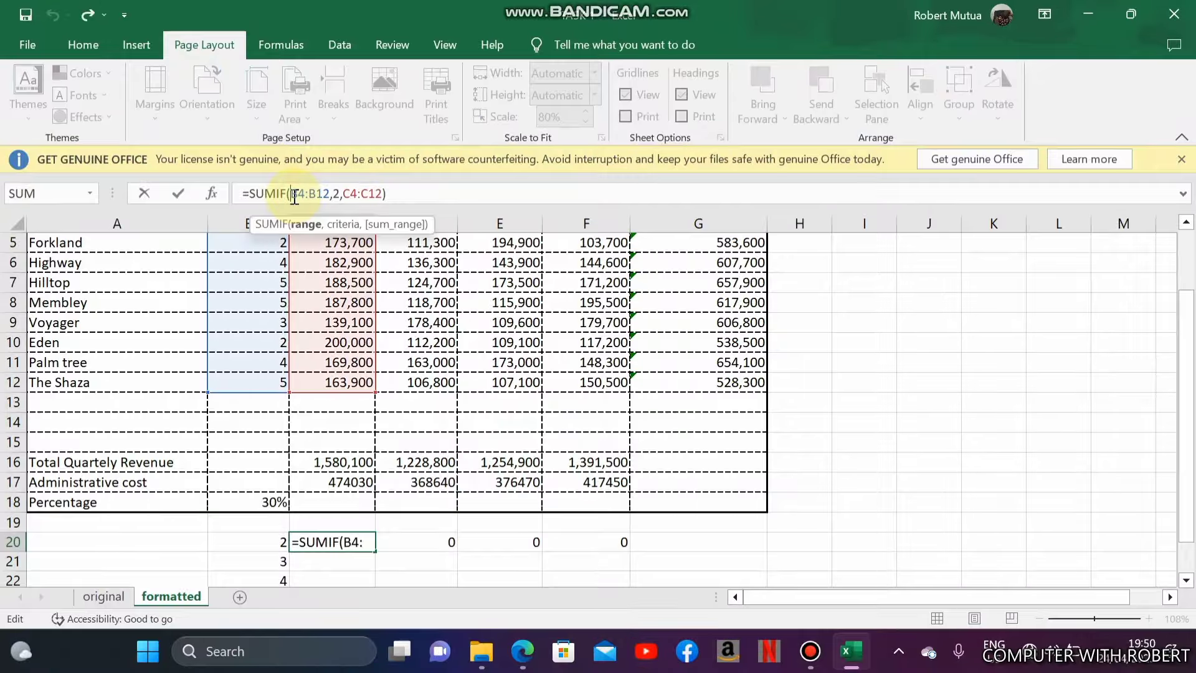
type("$B$4:")
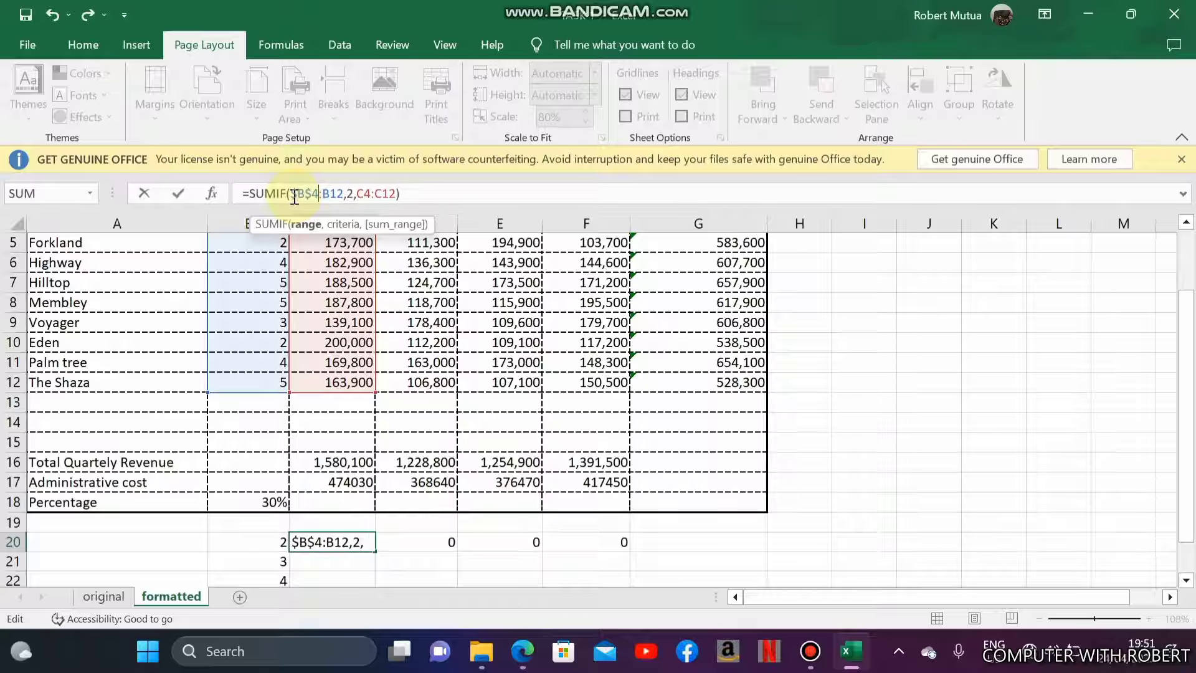
type("$B")
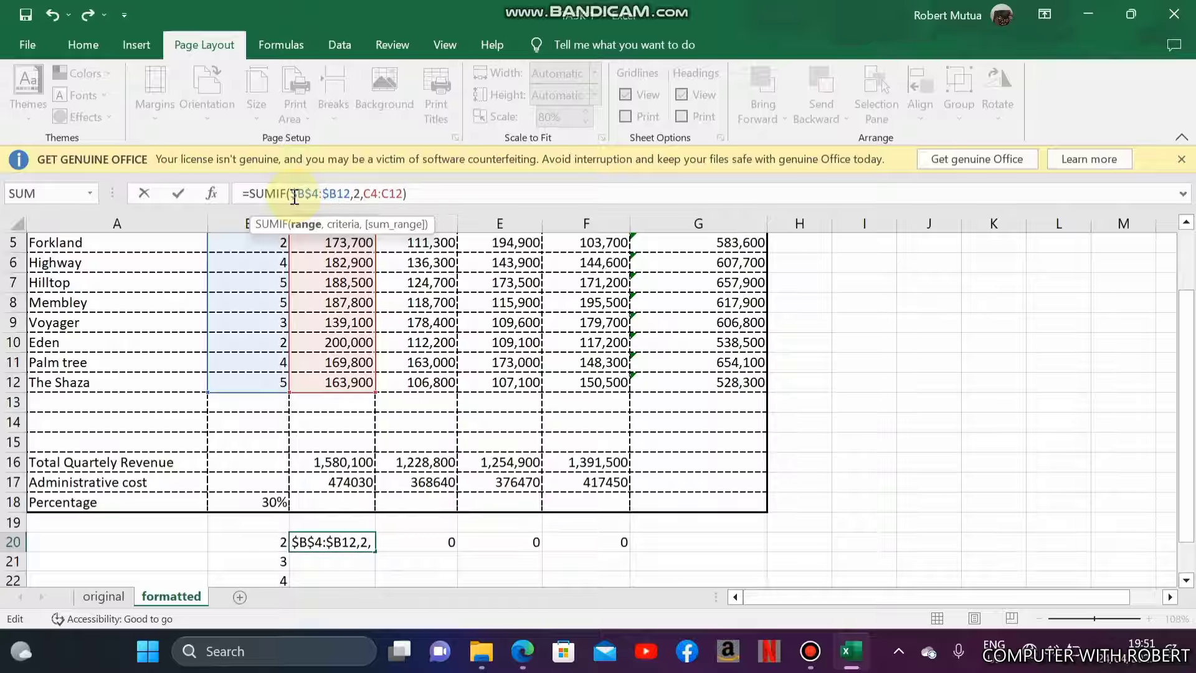
type("$")
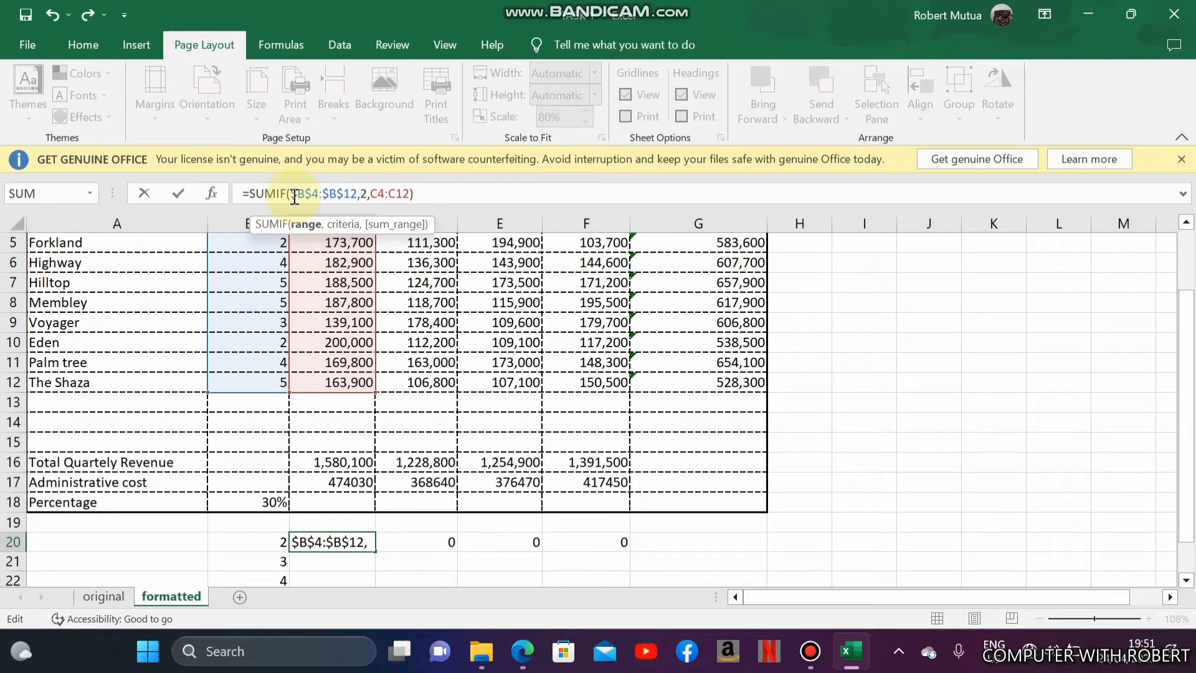
key("Return")
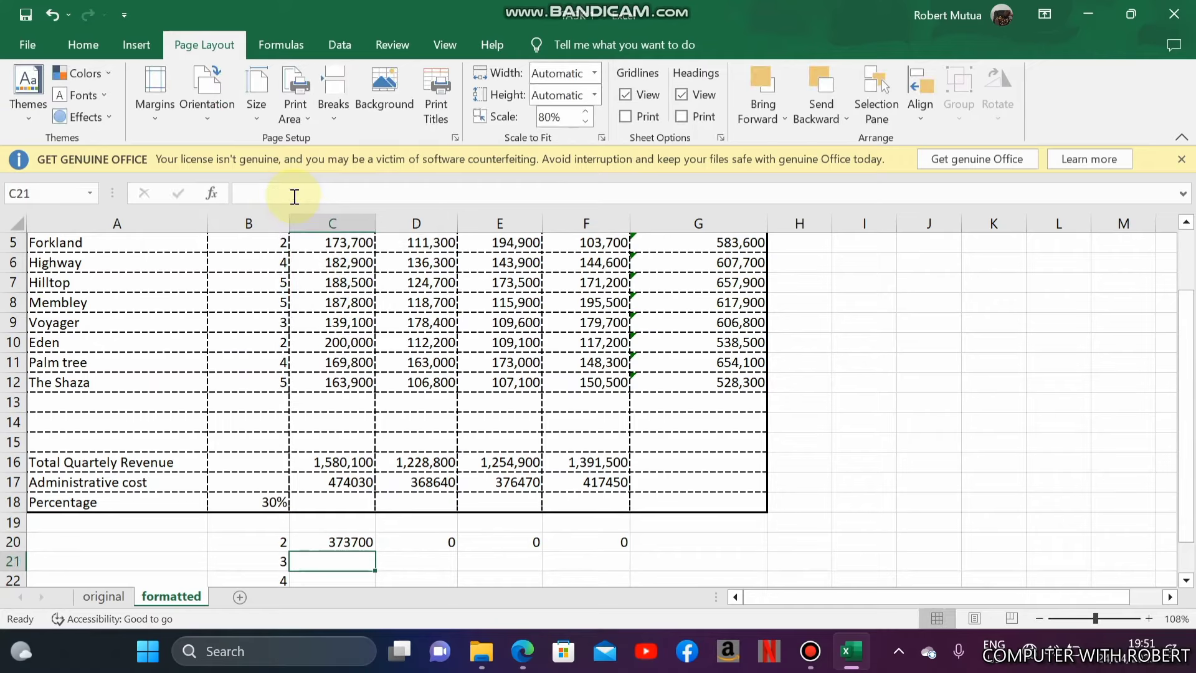
Fill the corrected C20 formula across D20:F20 to total the other quarters for category 2.
left_click(335, 542)
left_click_drag(375, 552, 611, 552)
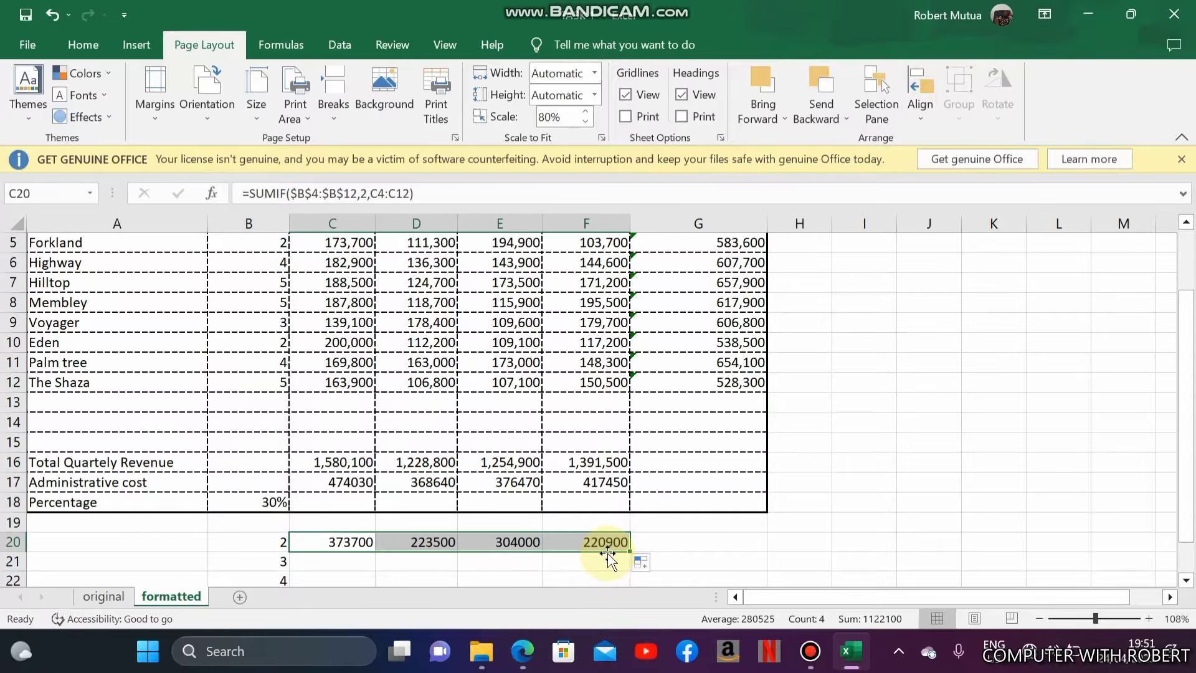
key("Down")
key("Down")
key("Down")
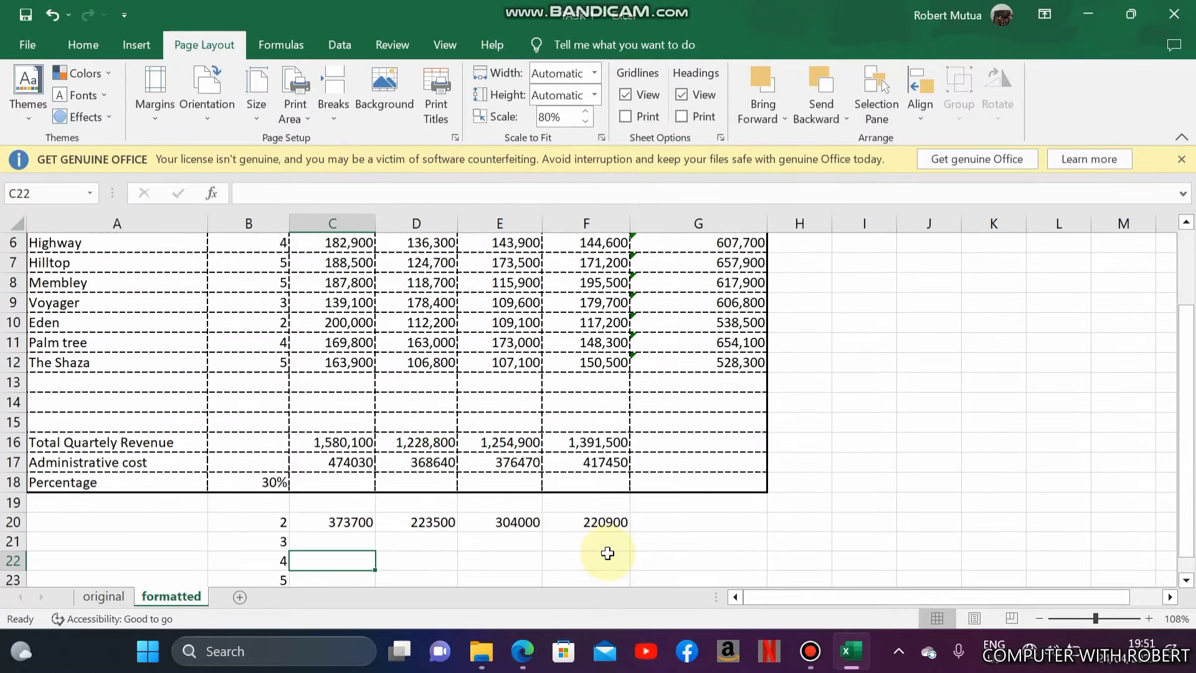
key("Down")
key("Down")
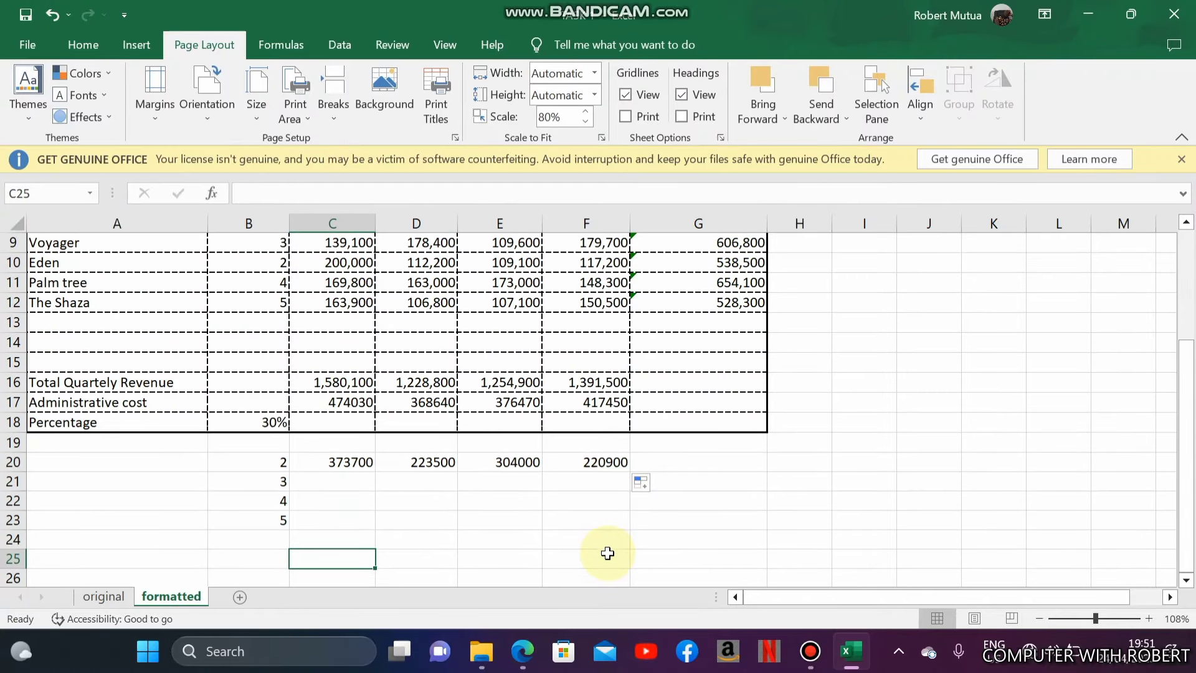
Copy the SUMIF formula from C20 into C21 for the category 3 hotels.
key("Up")
key("Up")
key("Up")
key("Up")
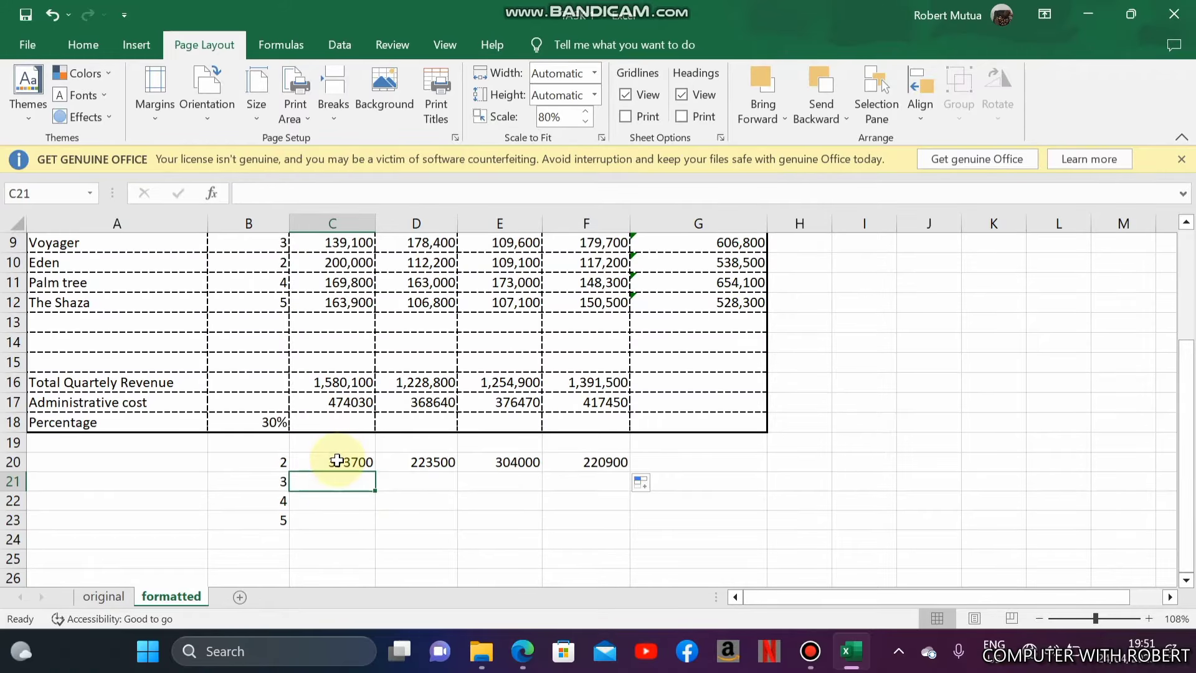
left_click(337, 462)
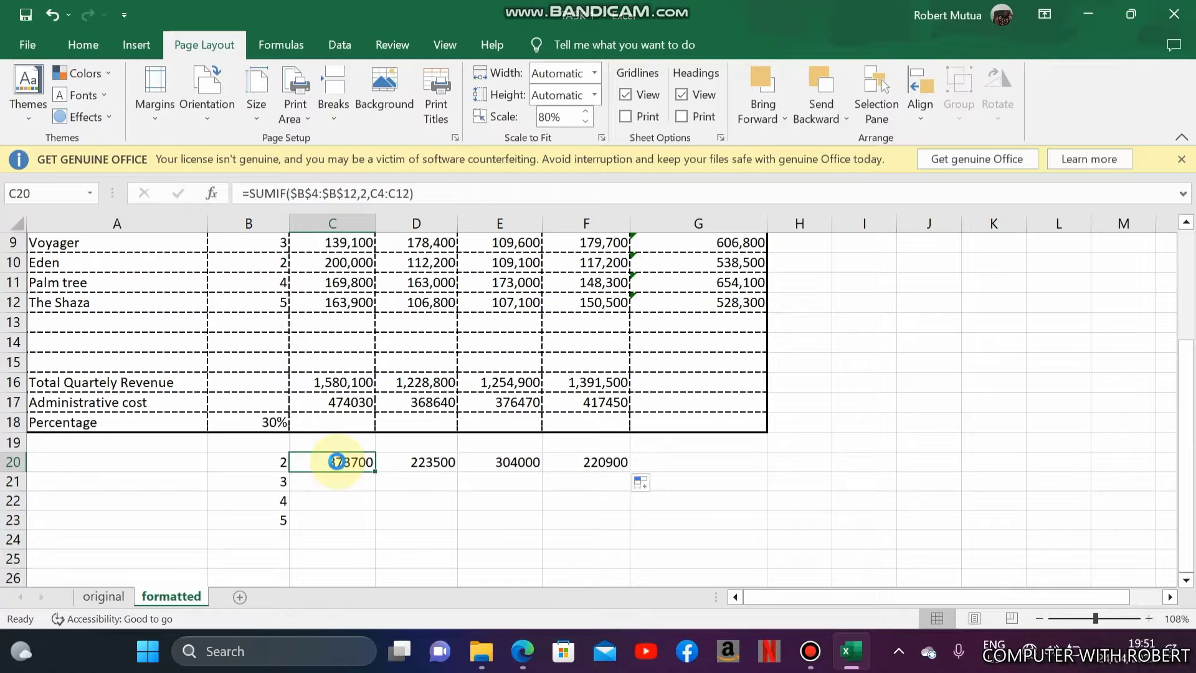
key("ctrl+c")
left_click(338, 487)
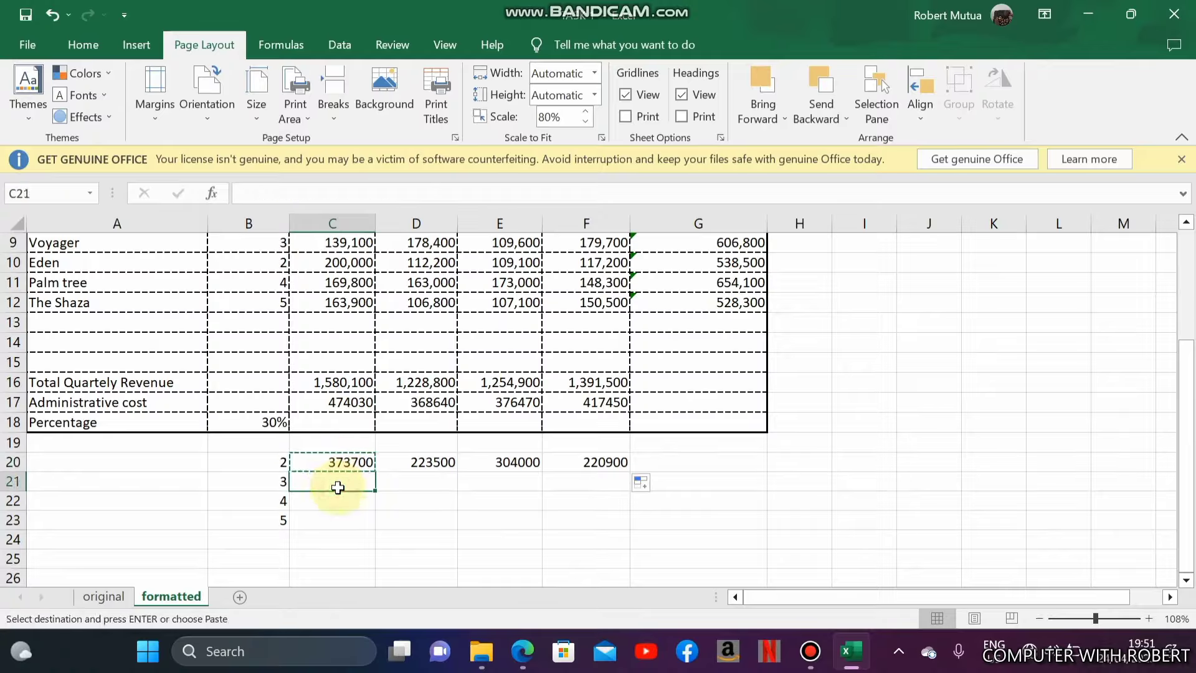
key("ctrl+v")
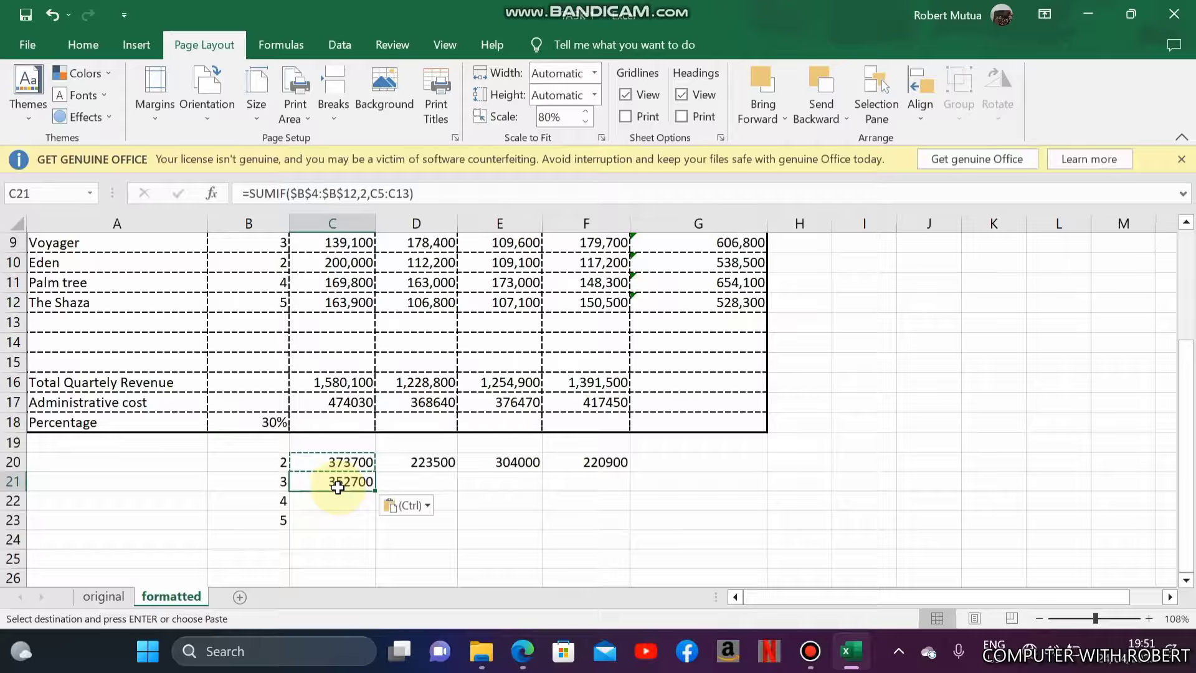
key("Escape")
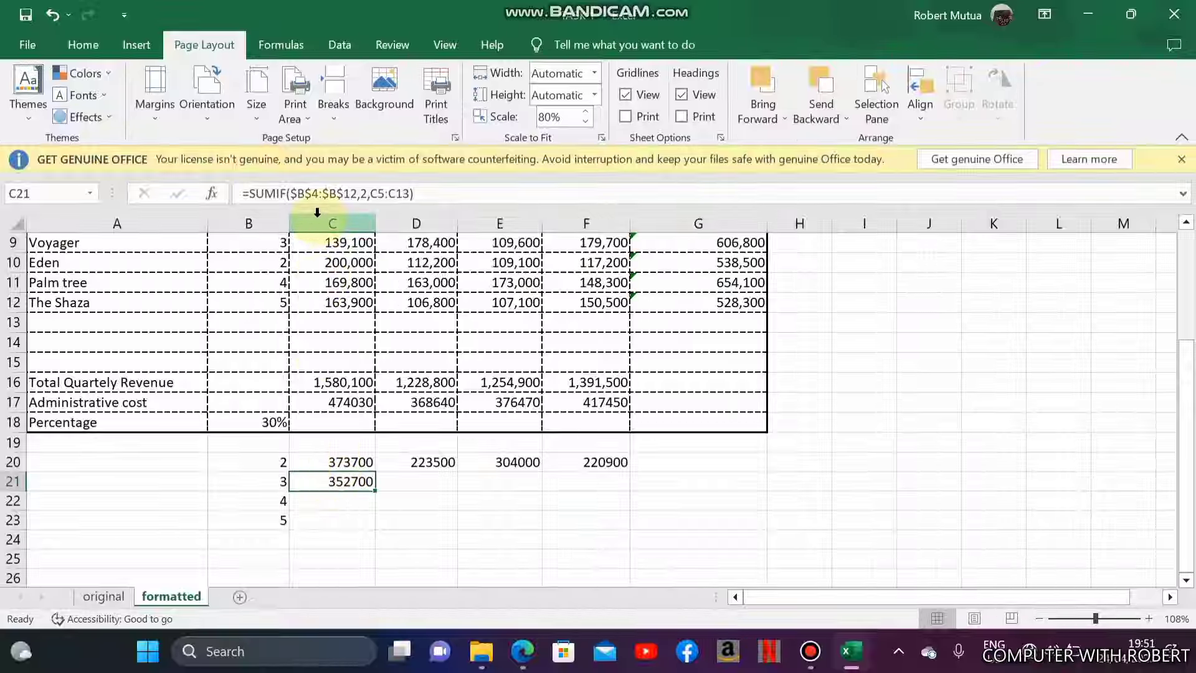
Set the criterion in C21's SUMIF formula to 3 and fill the formula across to F21.
left_click(363, 194)
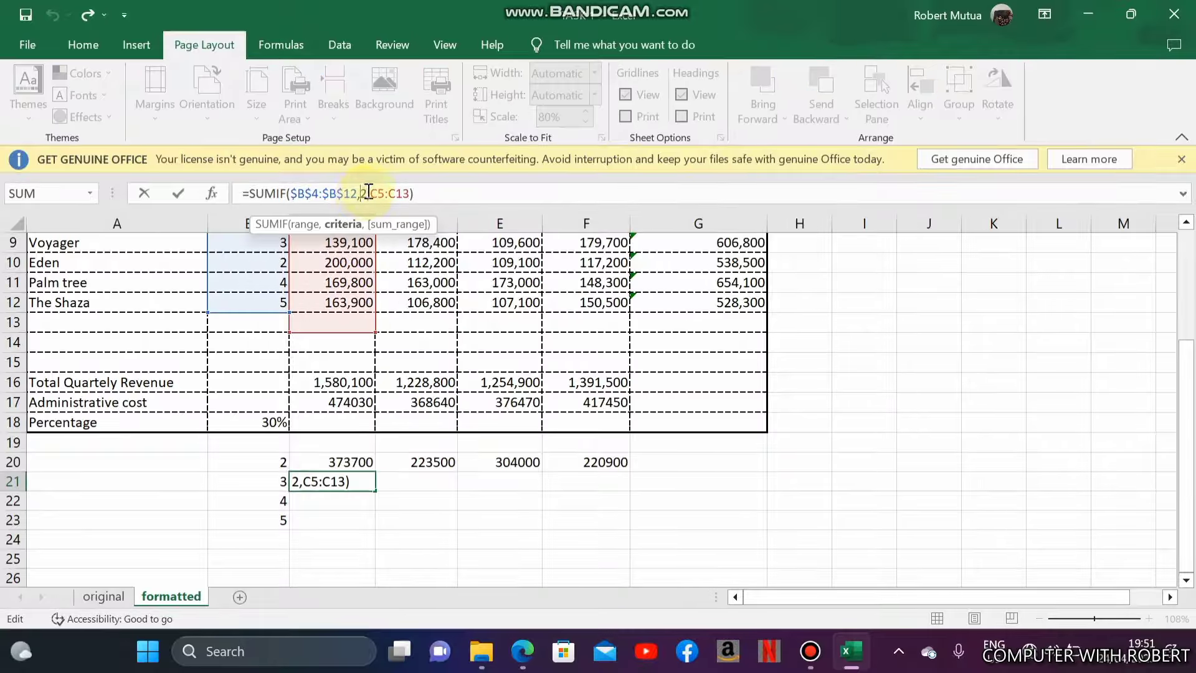
key("BackSpace")
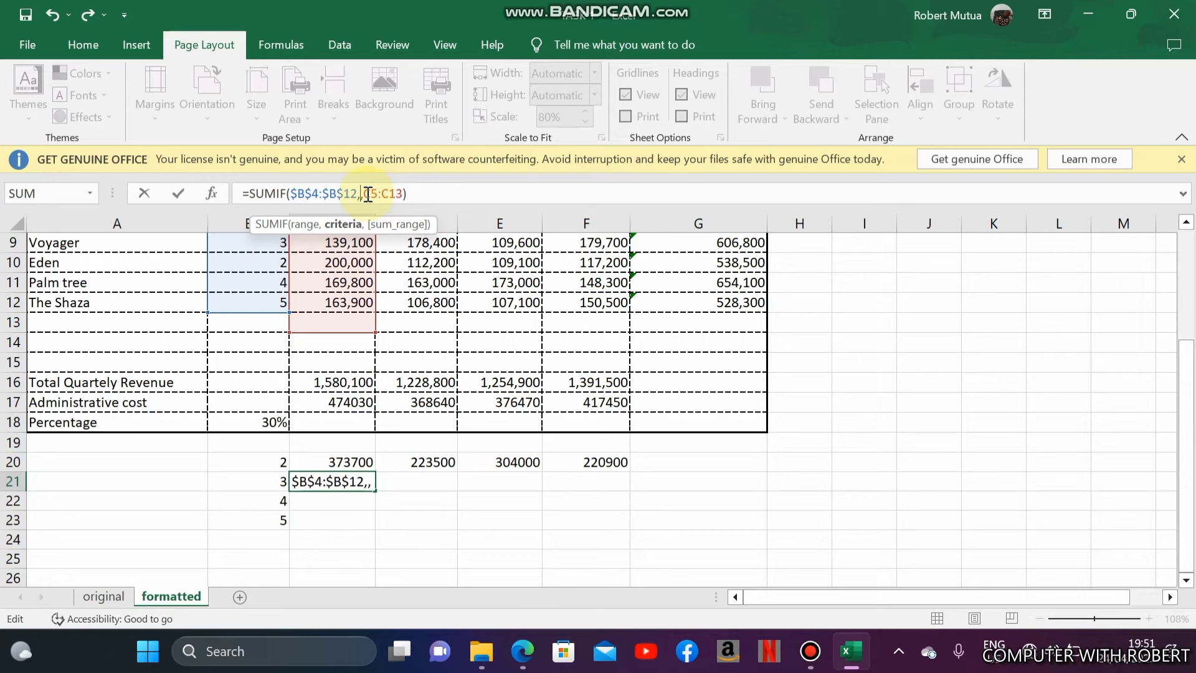
type("3")
key("Return")
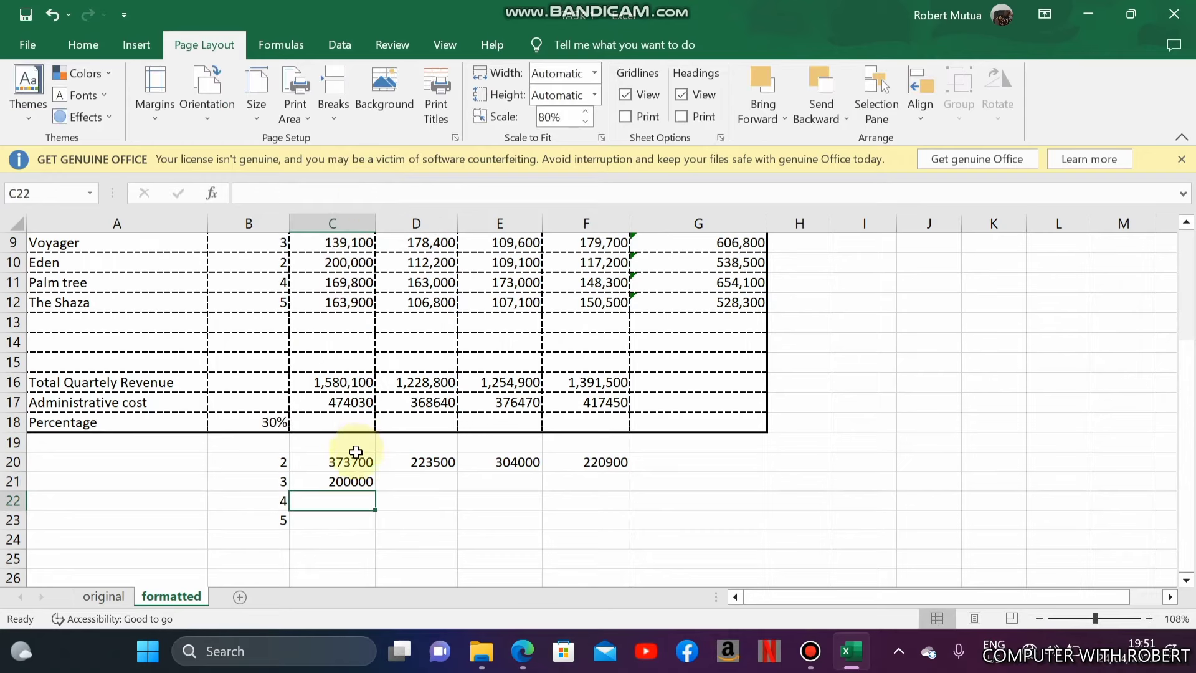
left_click(368, 485)
left_click_drag(375, 491, 610, 485)
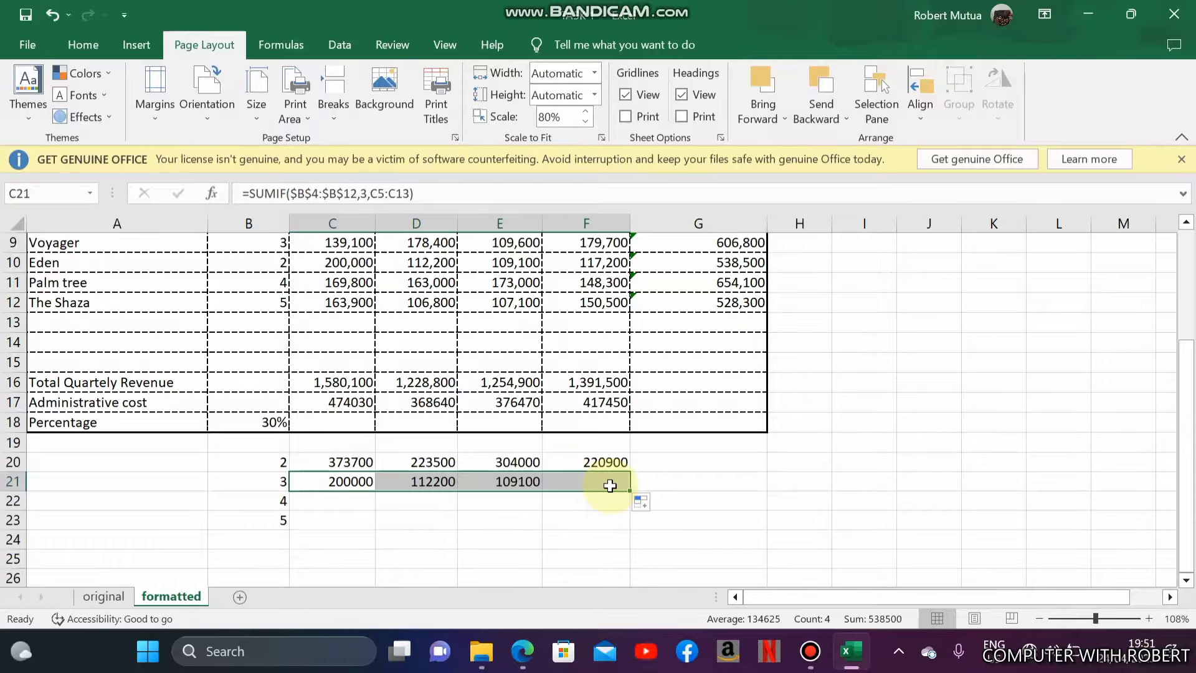
Copy the SUMIF formula from C21 into C22 and C23 for the category 4 and 5 hotels.
left_click(346, 500)
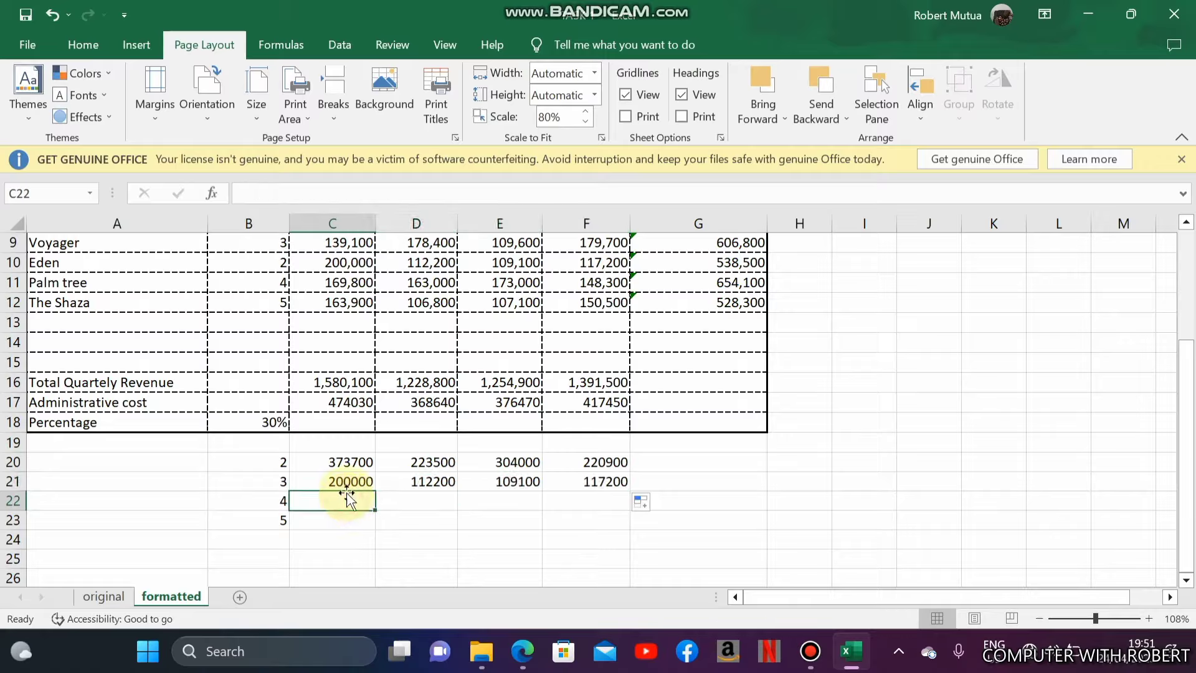
left_click(347, 484)
key("ctrl+c")
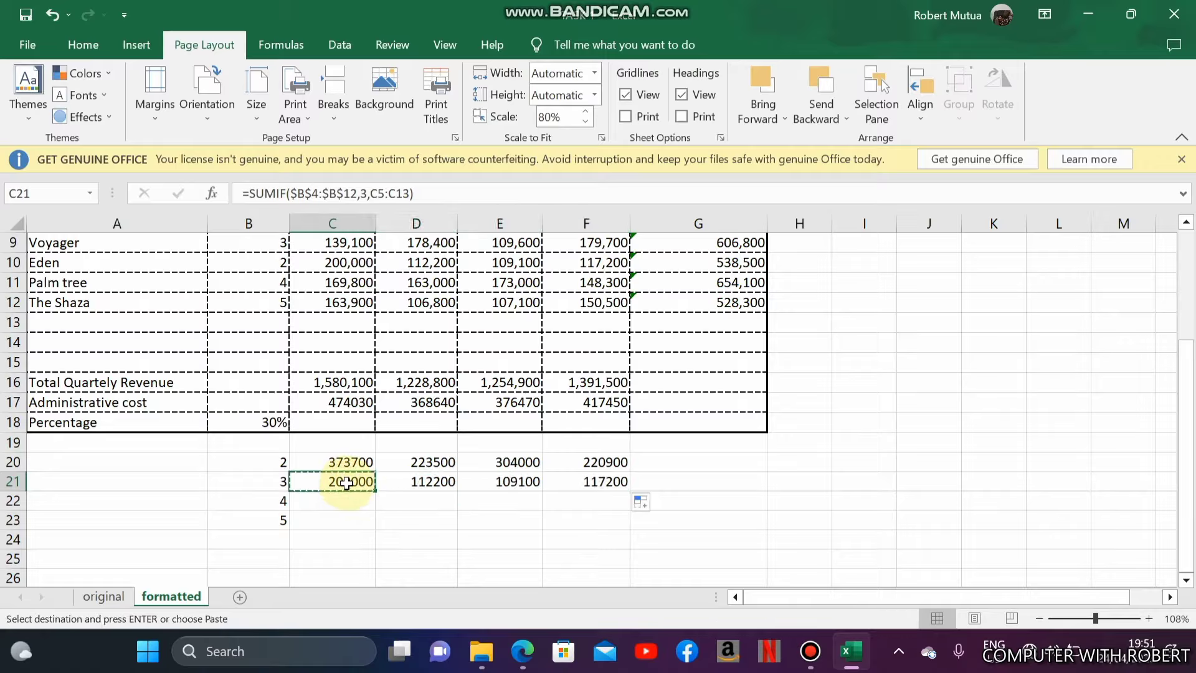
left_click(347, 502)
key("ctrl+v")
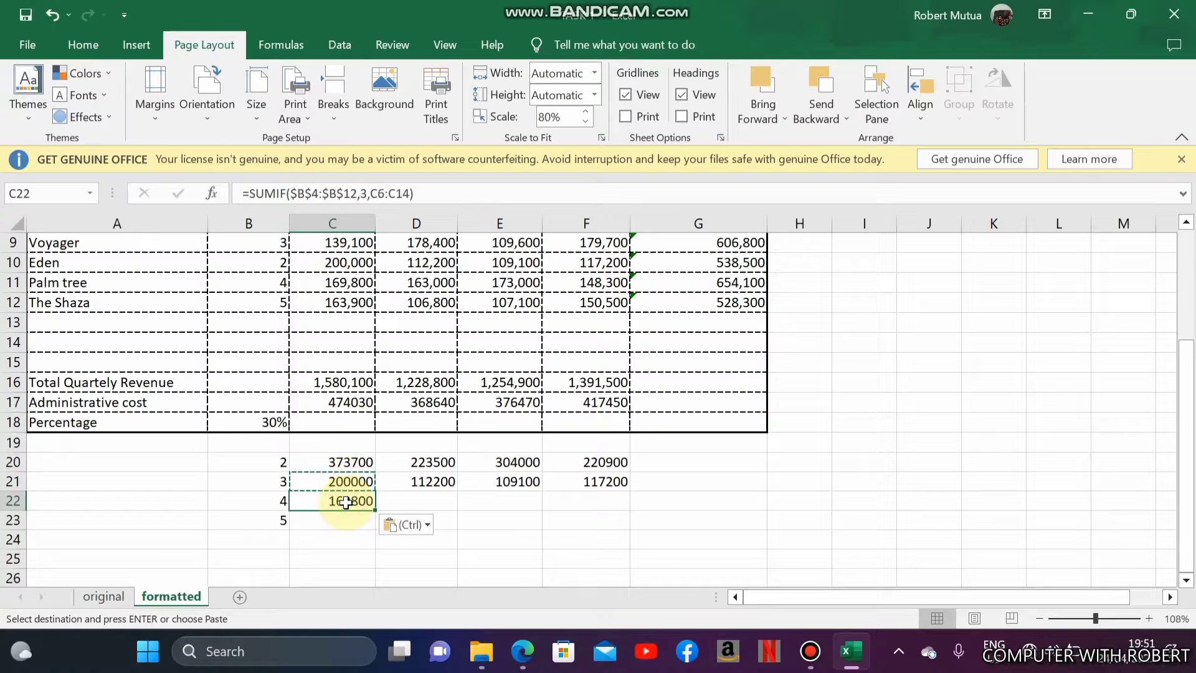
left_click(352, 518)
key("ctrl+v")
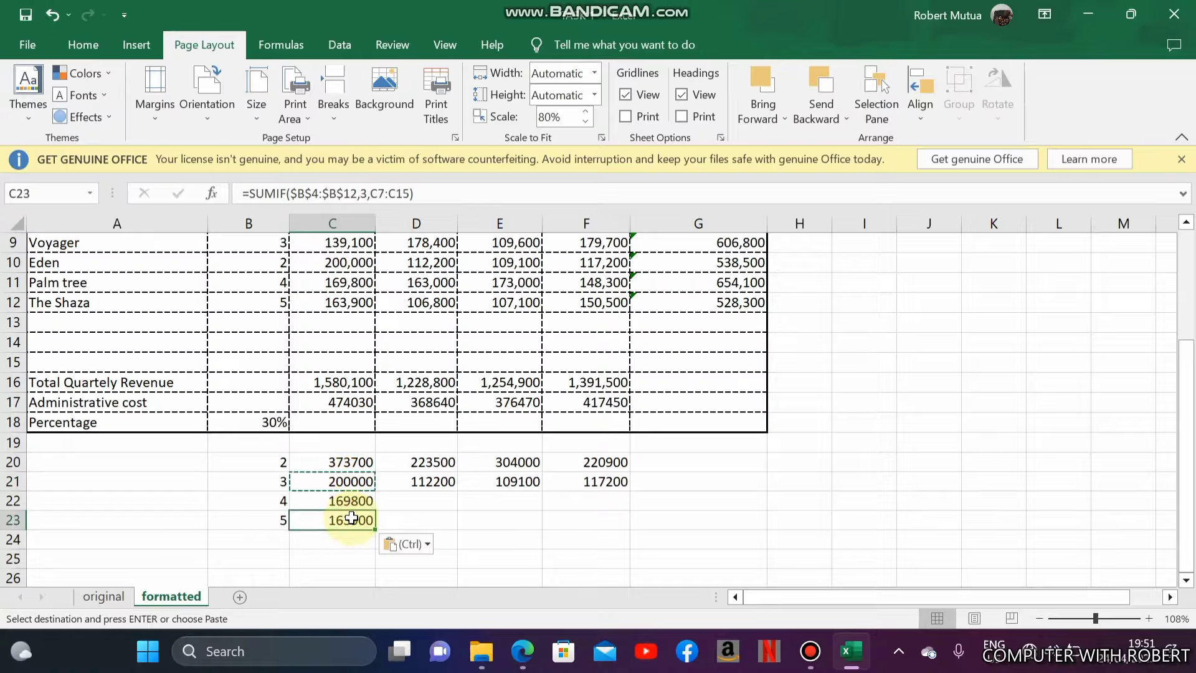
key("Escape")
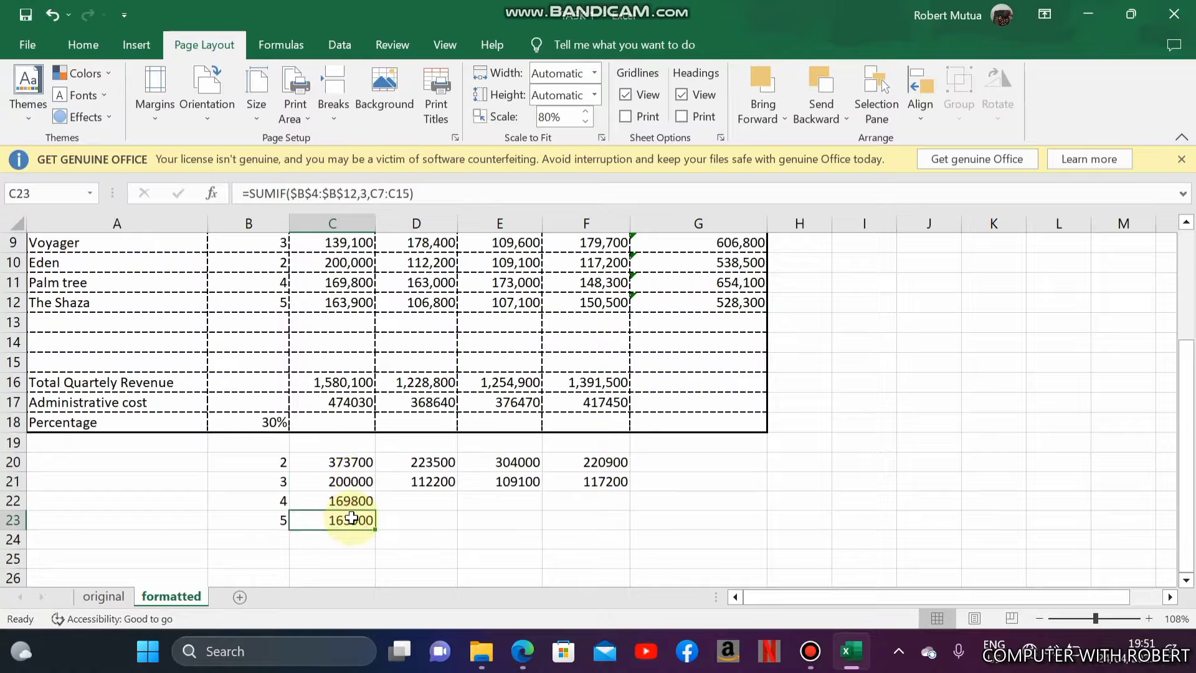
Set the criterion in C22's SUMIF formula to 4.
left_click(342, 482)
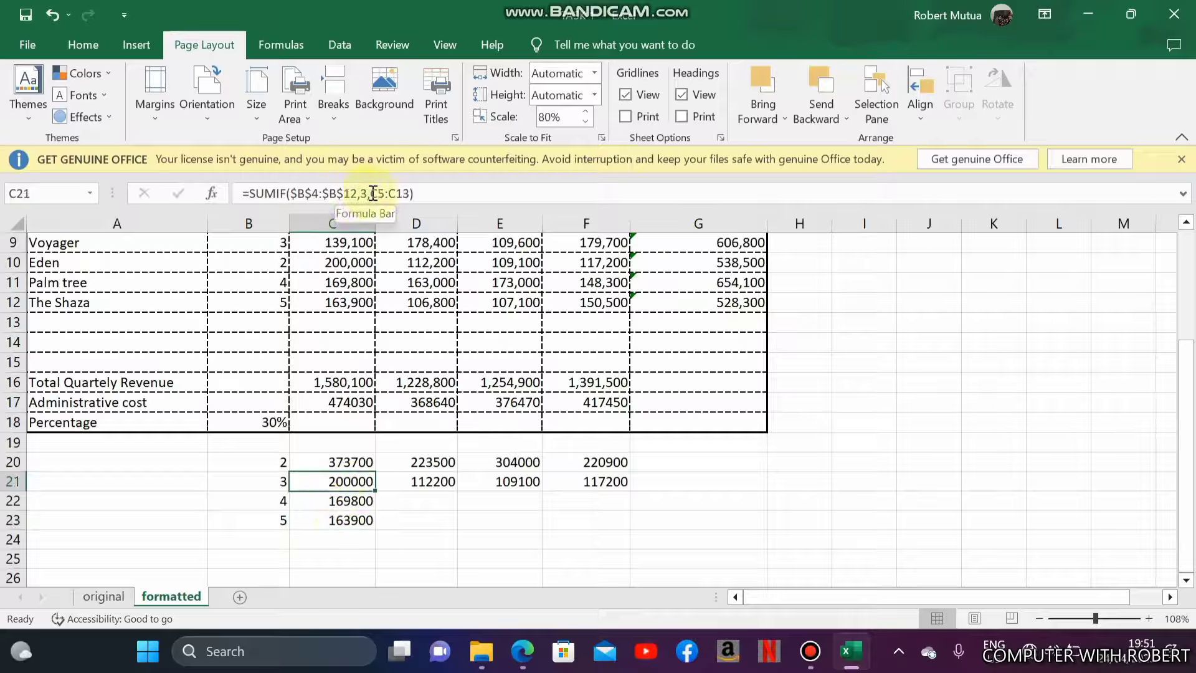
double_click(349, 497)
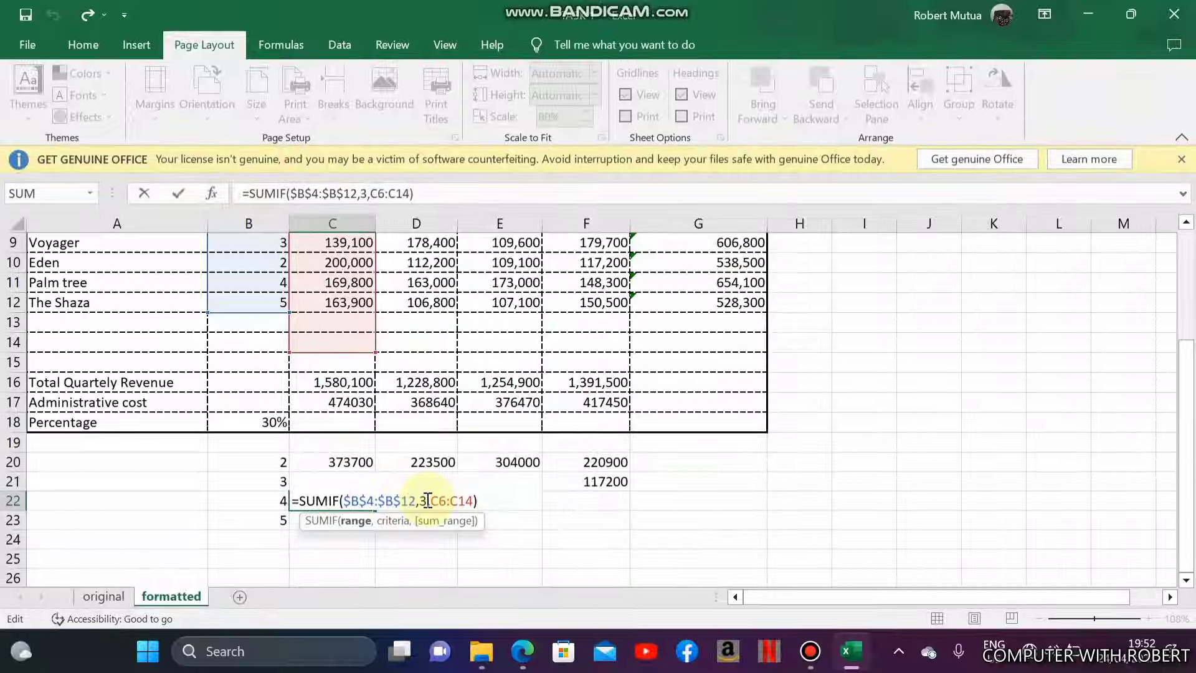
left_click(428, 501)
key("BackSpace")
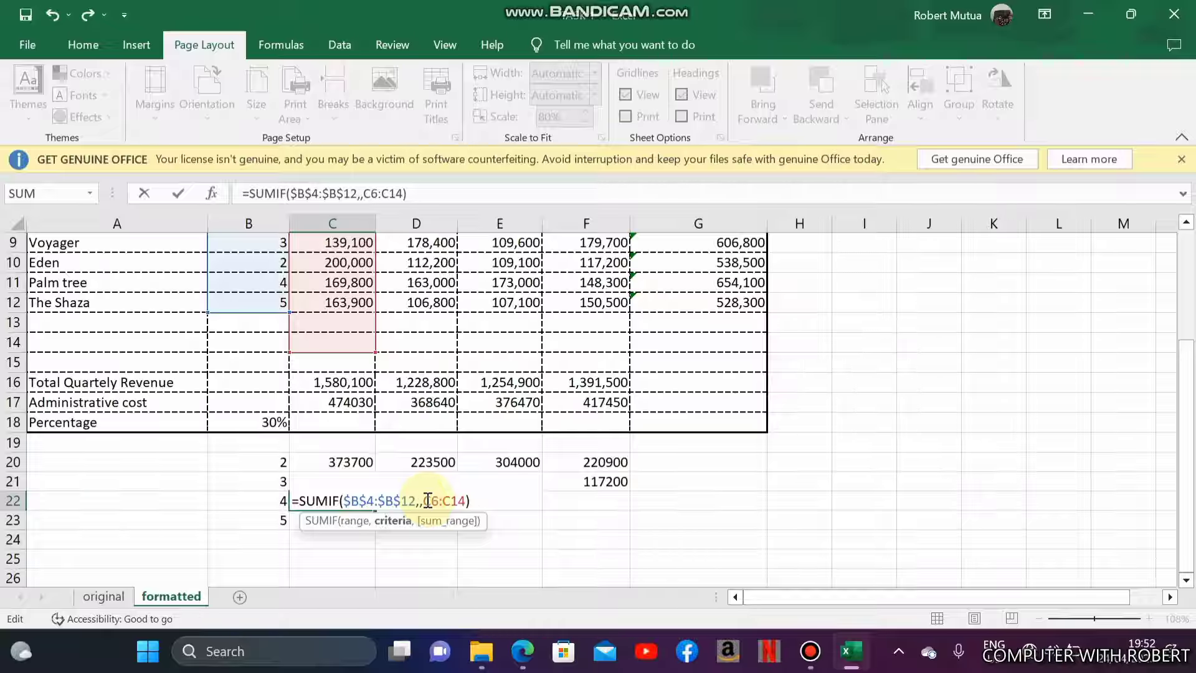
type("3")
key("Return")
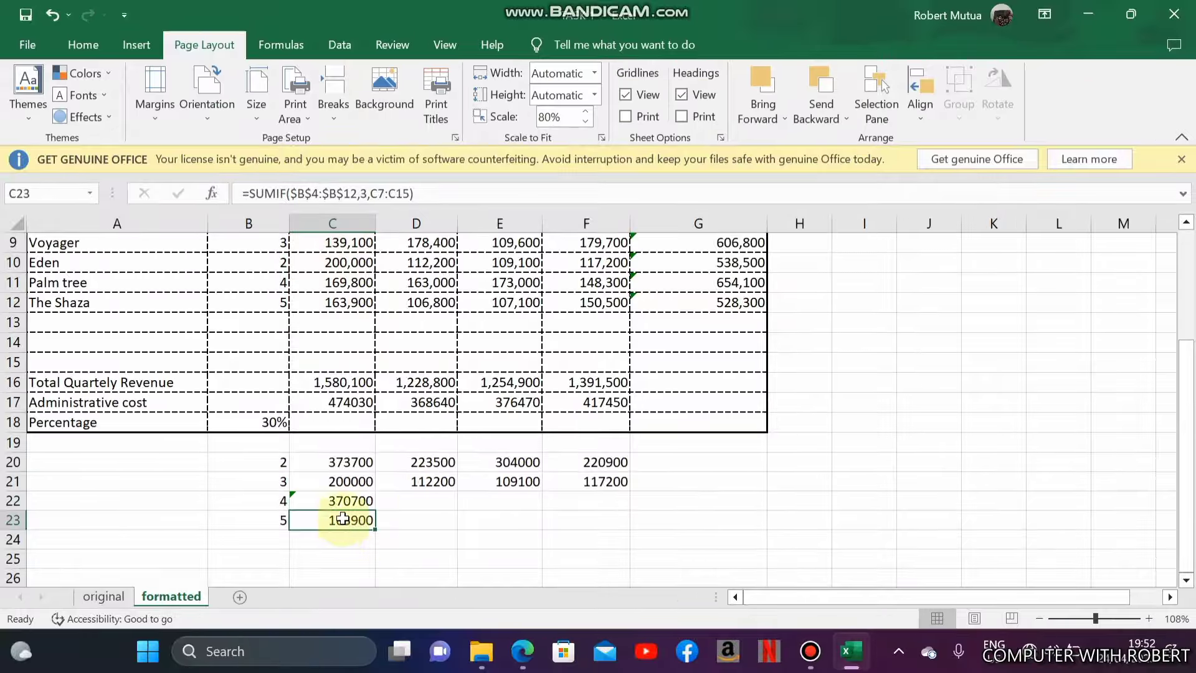
Set the criterion in C23's SUMIF formula to 5.
double_click(343, 518)
left_click(425, 521)
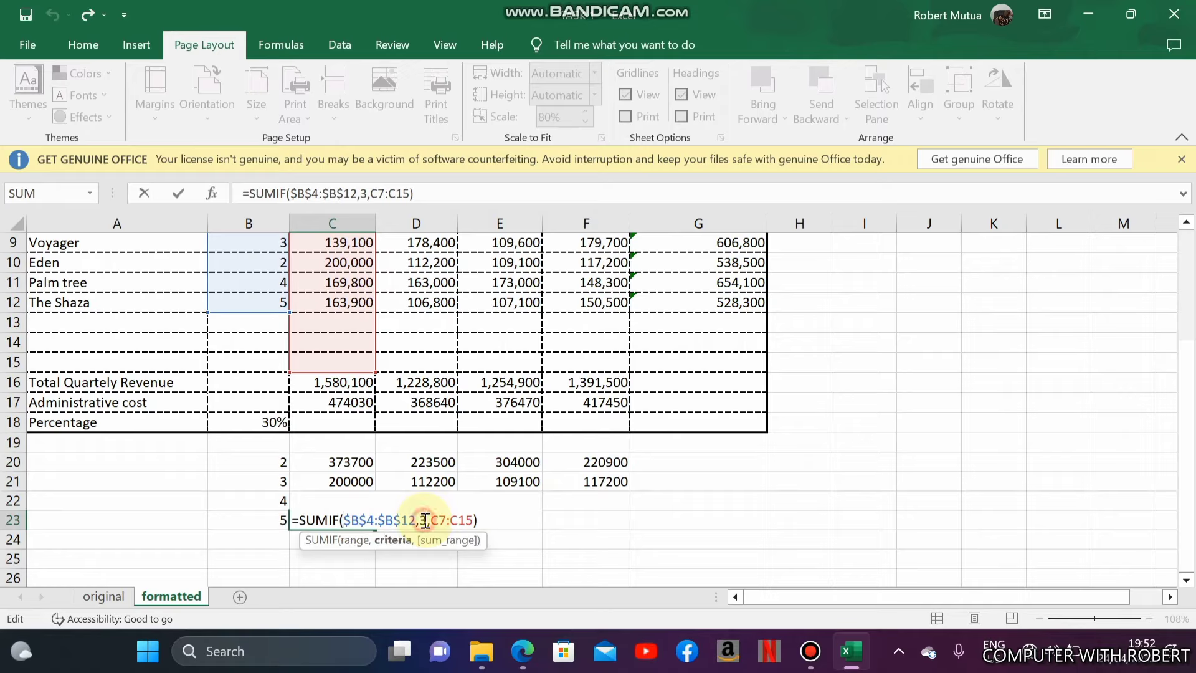
key("BackSpace")
type("5")
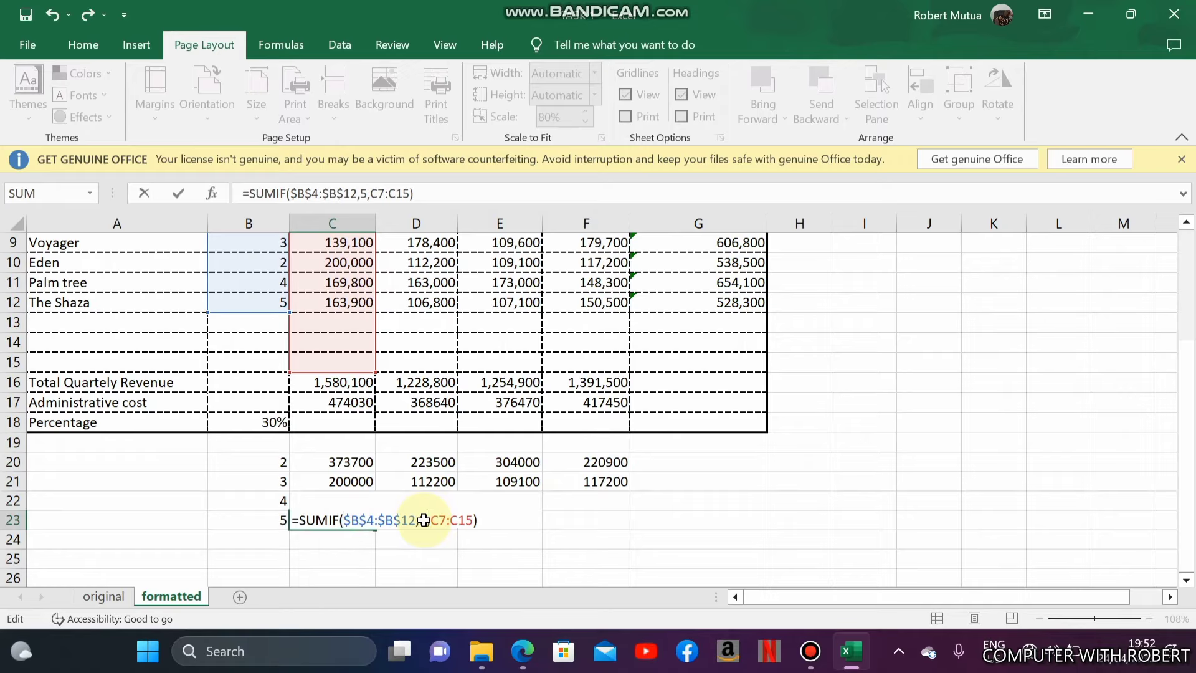
key("Return")
Fill the SUMIF formulas in C22 and C23 across to column F for the remaining quarters.
left_click(349, 500)
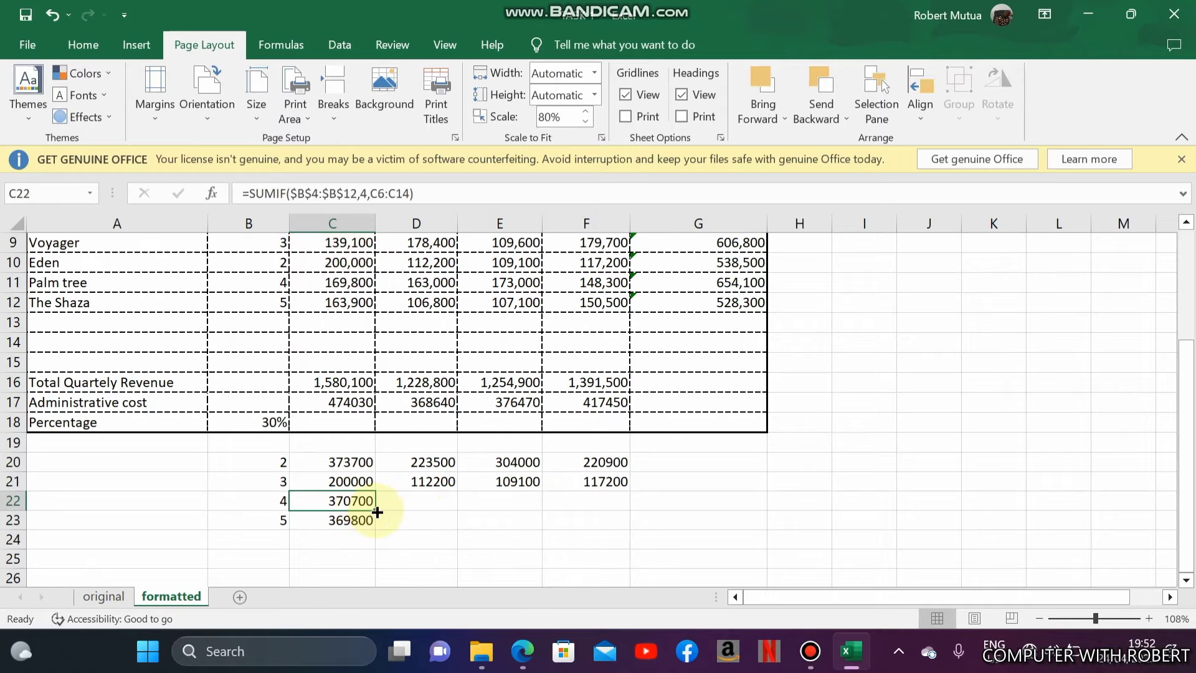
left_click_drag(377, 511, 606, 501)
left_click(346, 522)
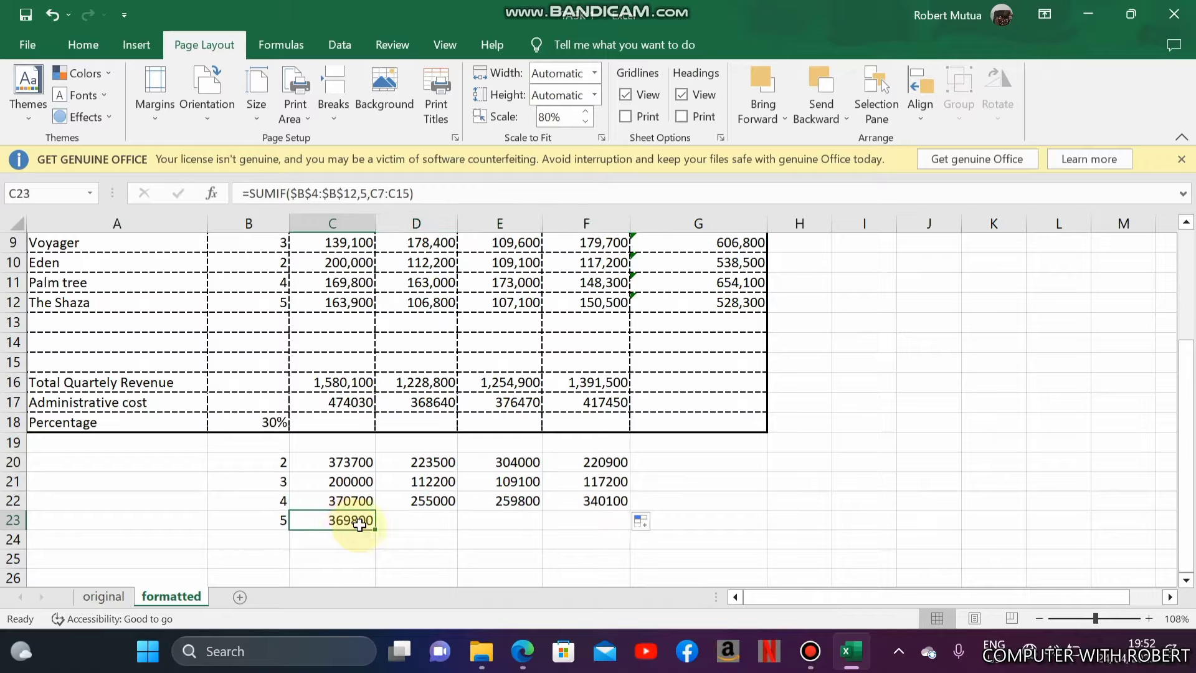
left_click_drag(372, 528, 602, 522)
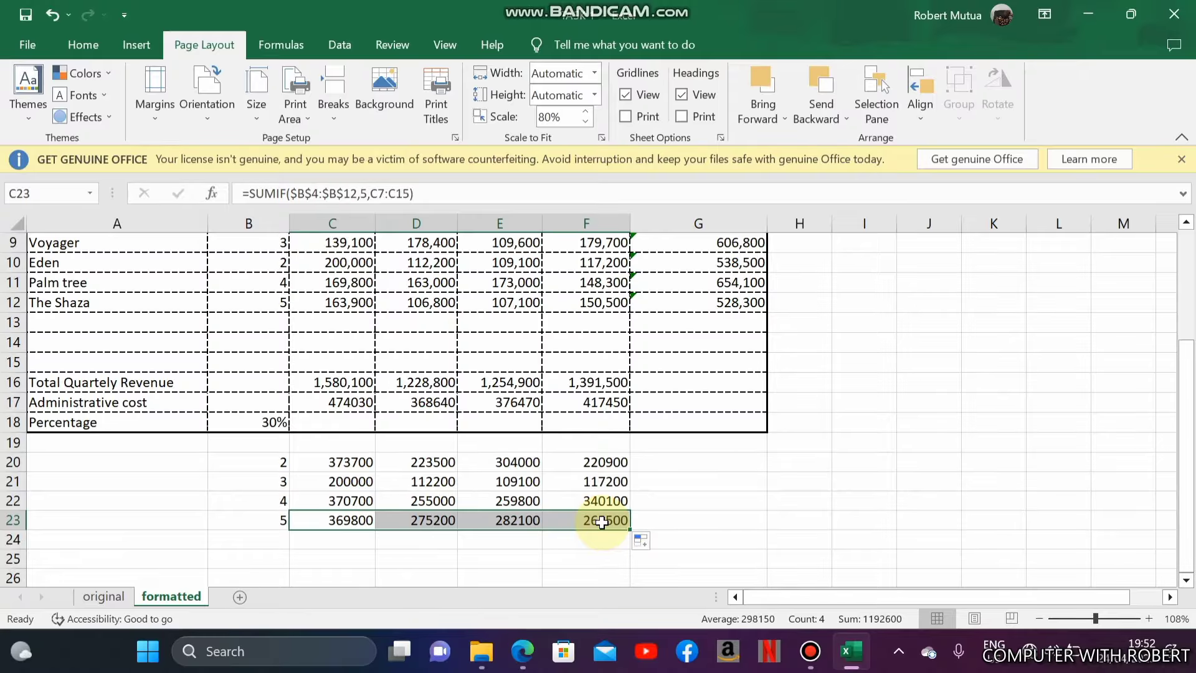
Total the category 2 quarters in G20 with =SUM(C20:F20) and fill the formula down to G23.
left_click(694, 467)
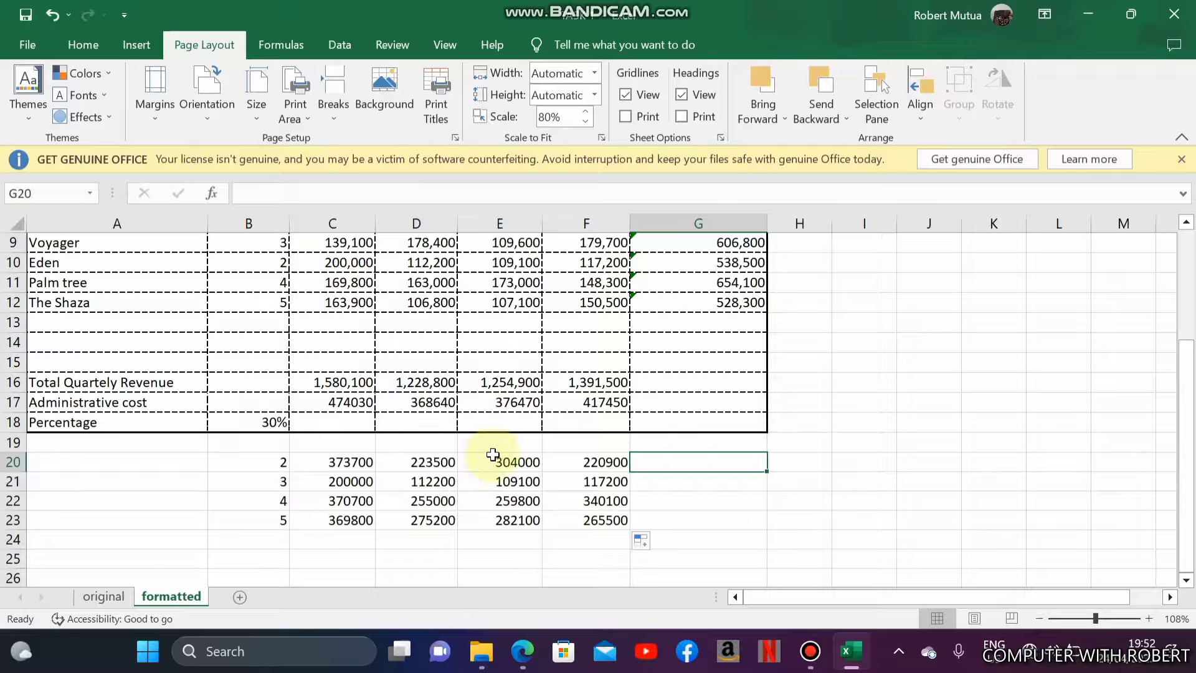
type("=SU")
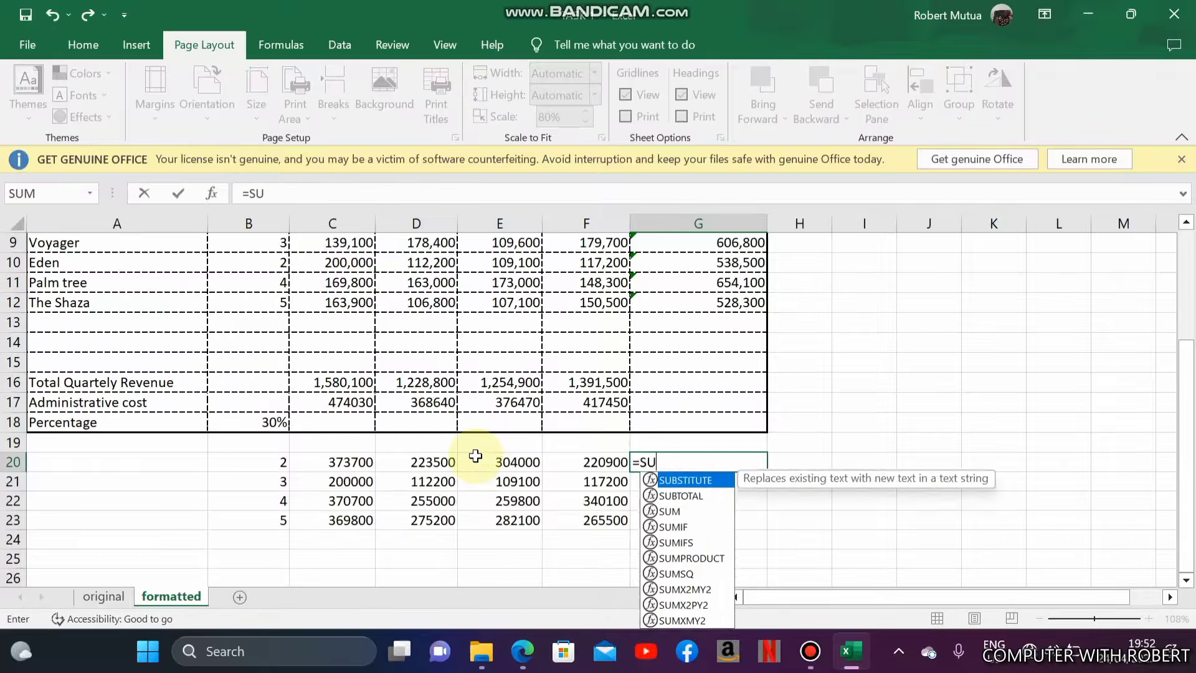
type("M(")
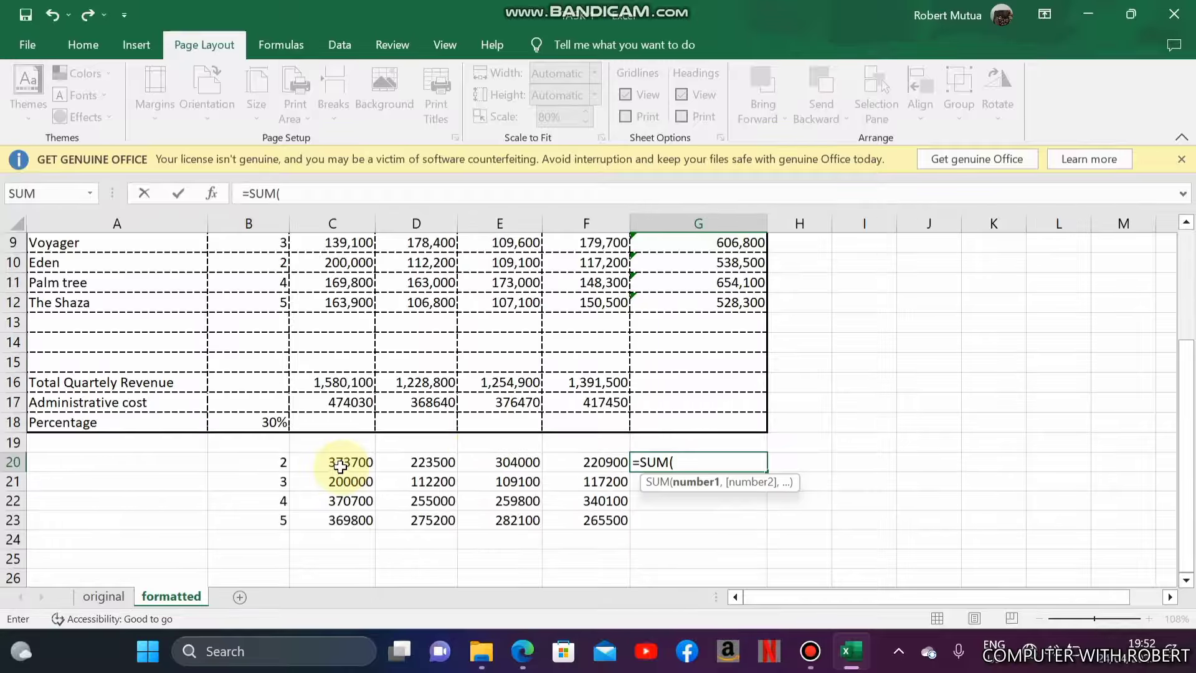
left_click_drag(347, 461, 580, 461)
key("Return")
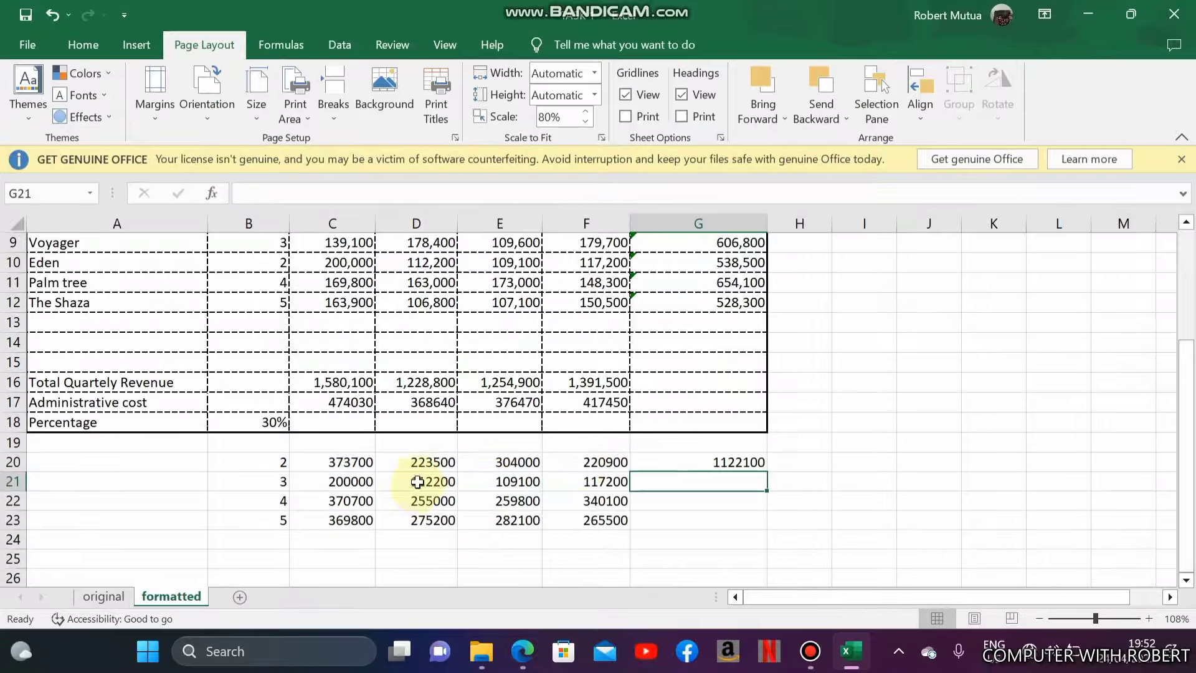
left_click(682, 462)
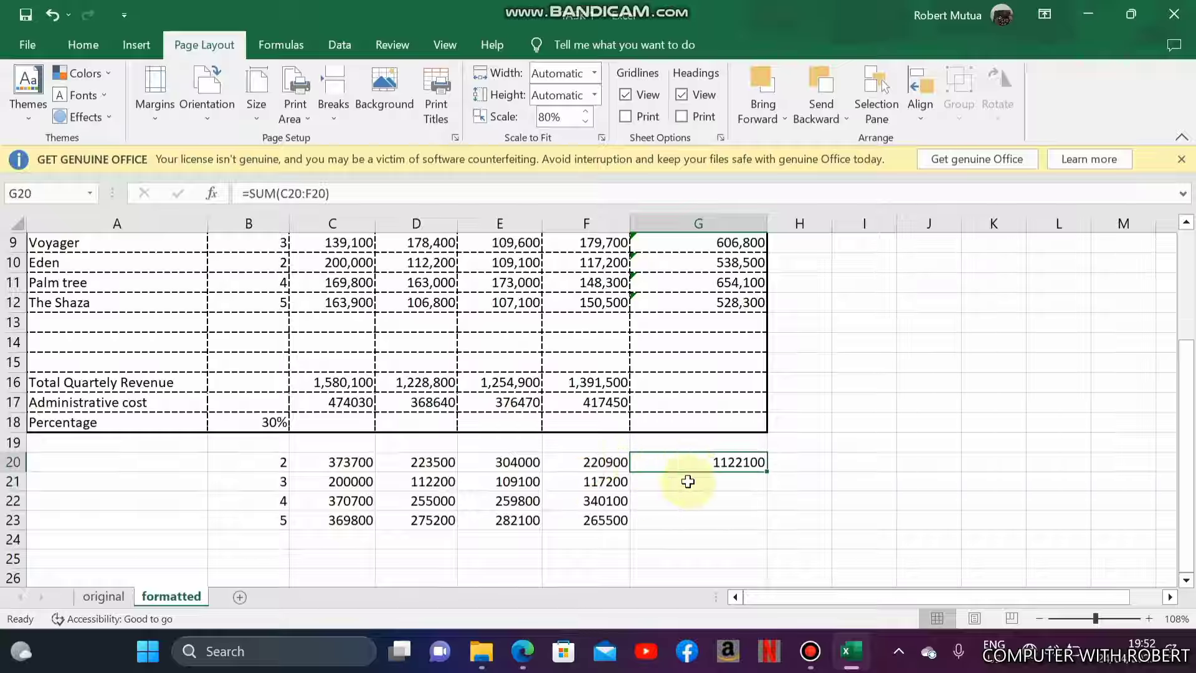
left_click_drag(765, 473, 765, 525)
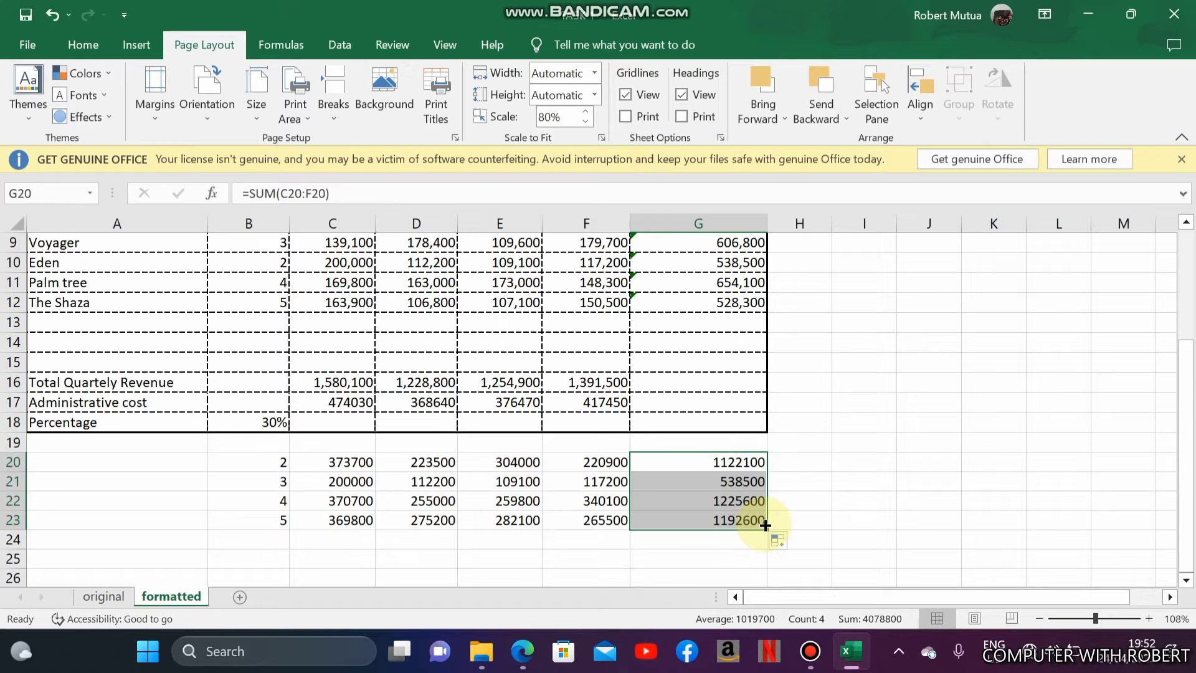
left_click(539, 502)
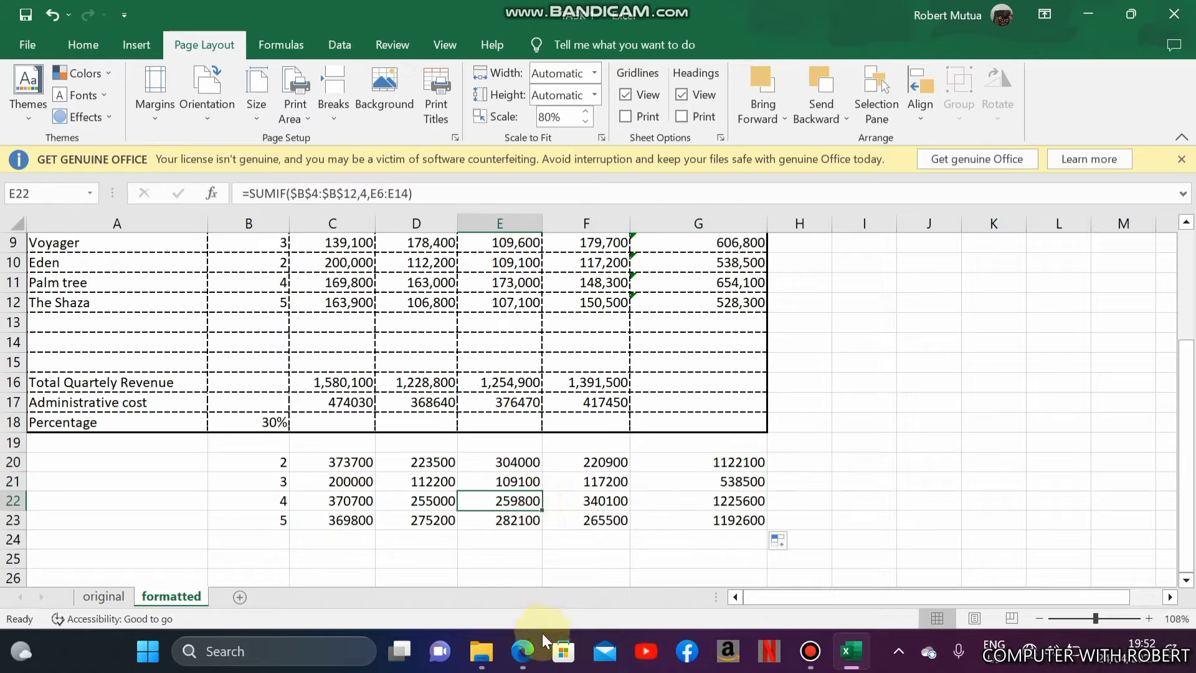
Switch to the KCSE 2020 P2.pdf paper in Edge and read task (g)(iv) on sorting the hotel revenues.
left_click(525, 651)
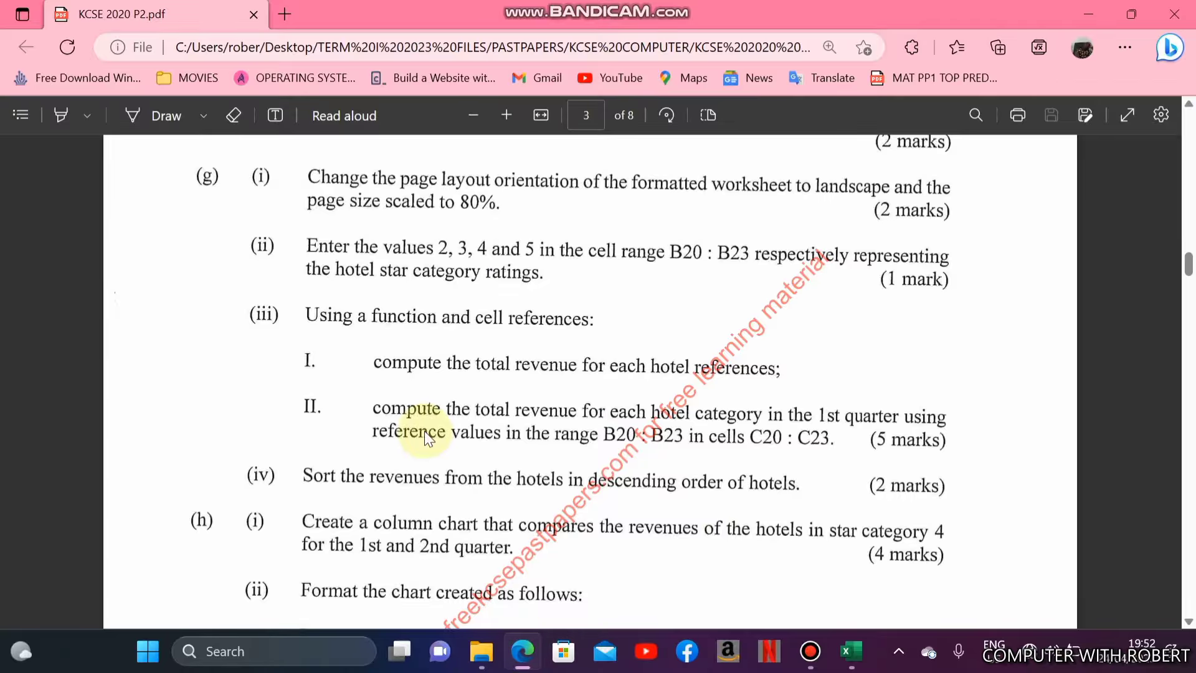
scroll(425, 436, "down", 2)
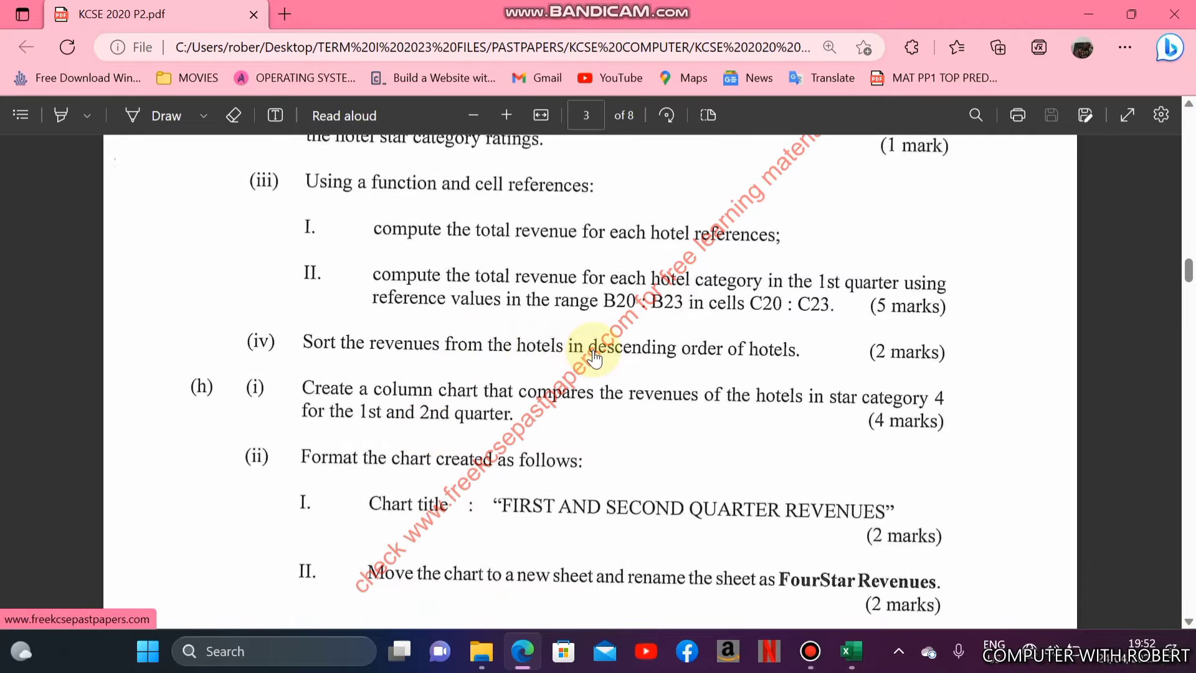
scroll(595, 358, "up", 2)
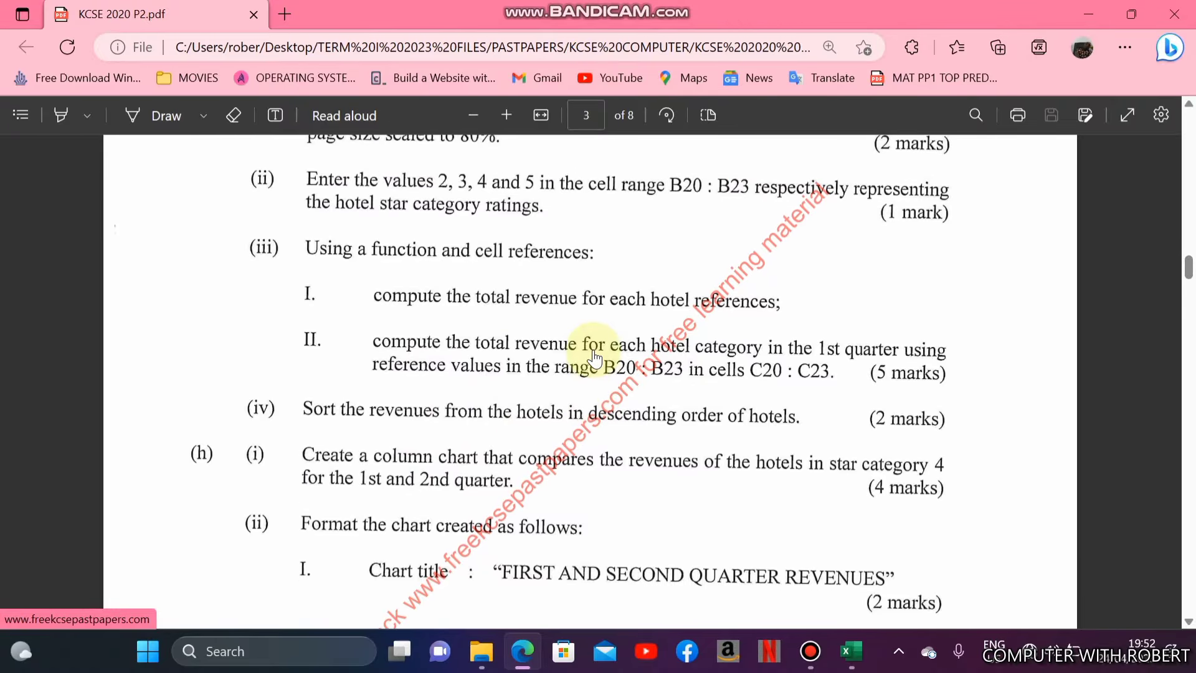
Switch back to Excel and sort the hotel table A3:G12 by HOTEL on cell values in A to Z order.
left_click(854, 654)
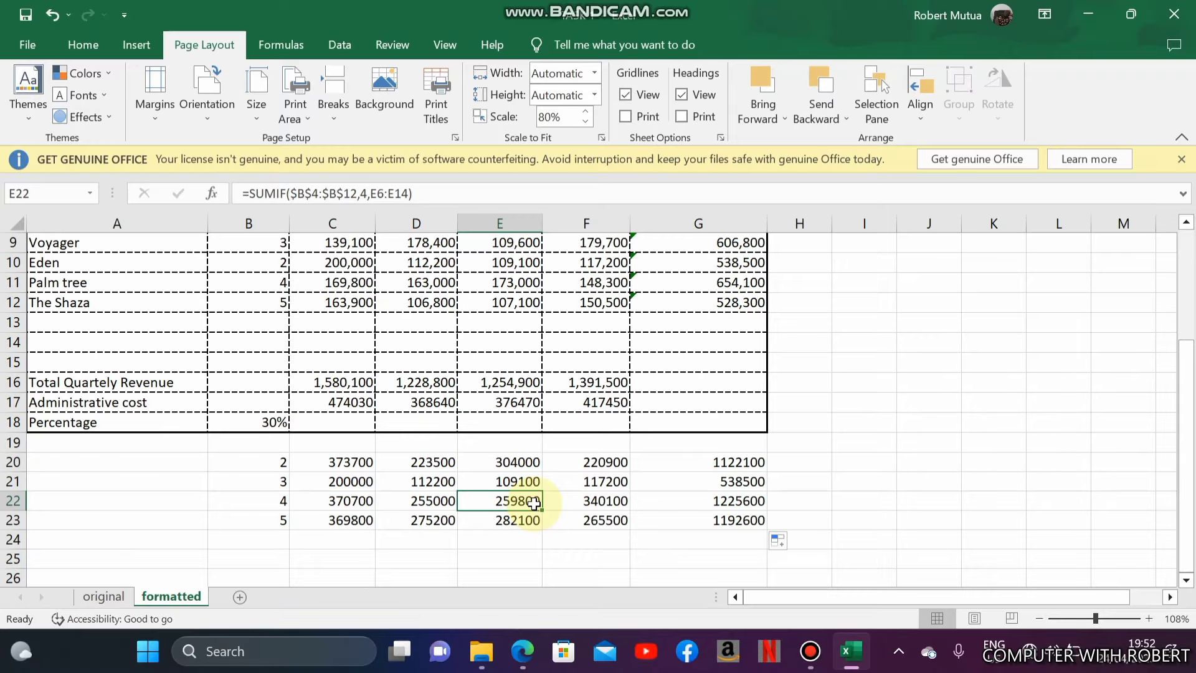
key("Up")
key("Up")
key("Up")
key("Up")
key("Up")
key("Up")
key("Up")
key("Up")
key("Up")
key("Up")
key("Up")
key("Up")
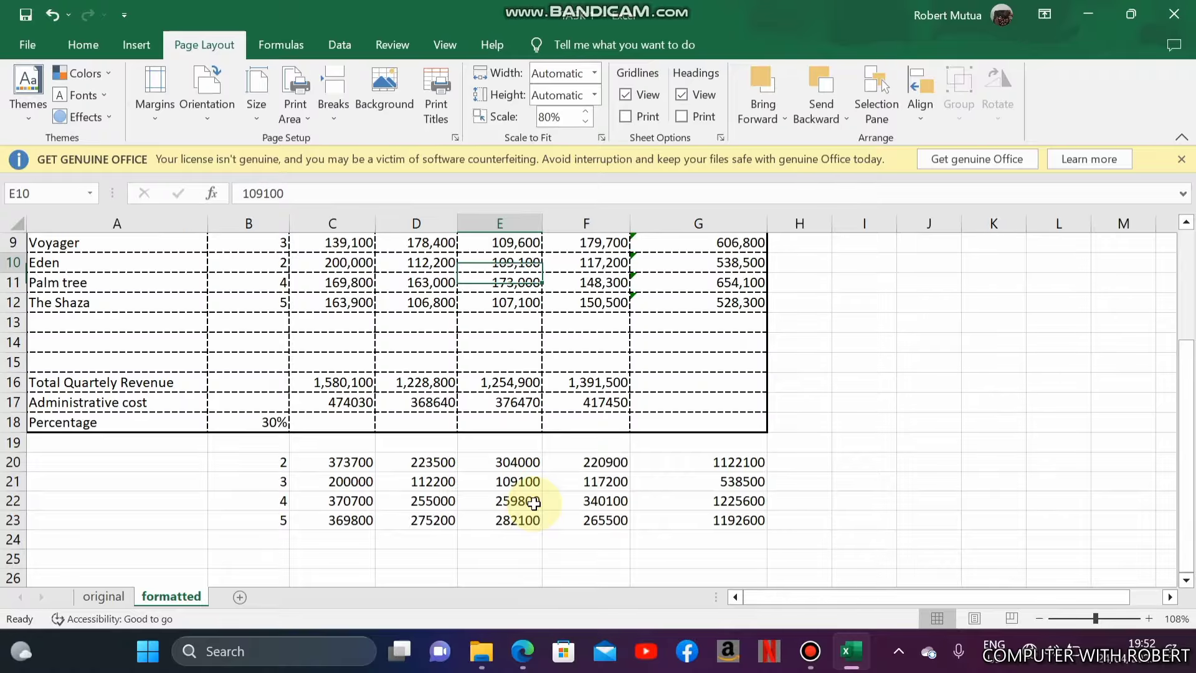
key("ctrl+Home")
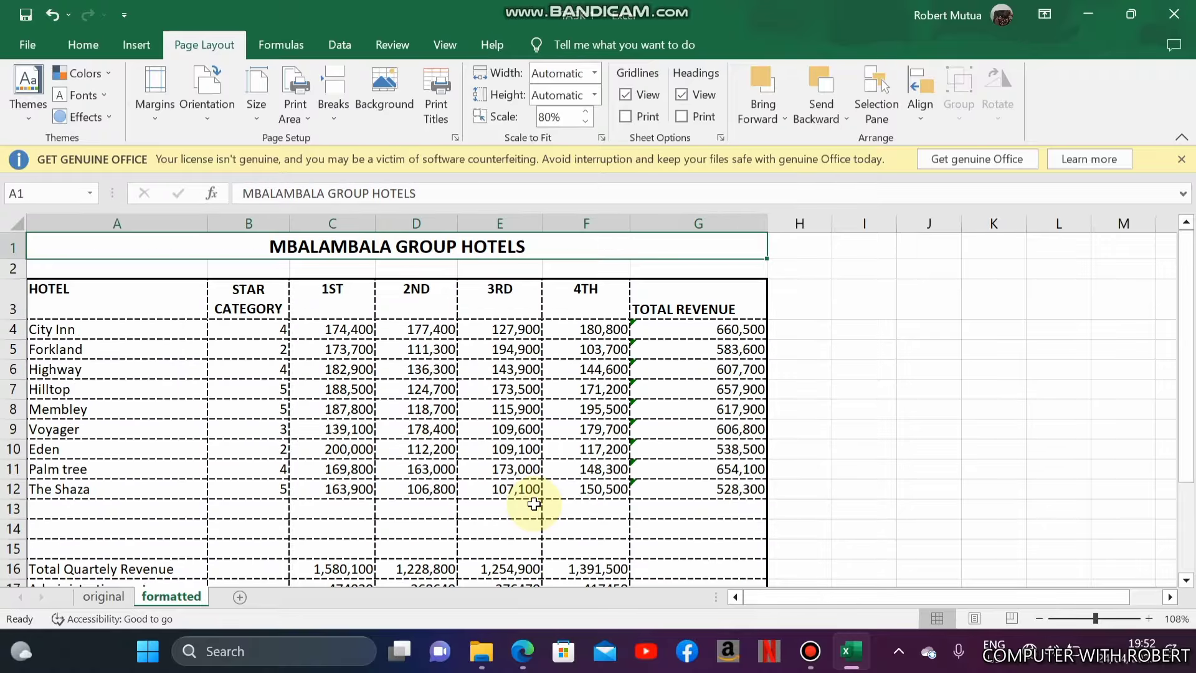
left_click(88, 299)
left_click_drag(339, 346, 738, 409)
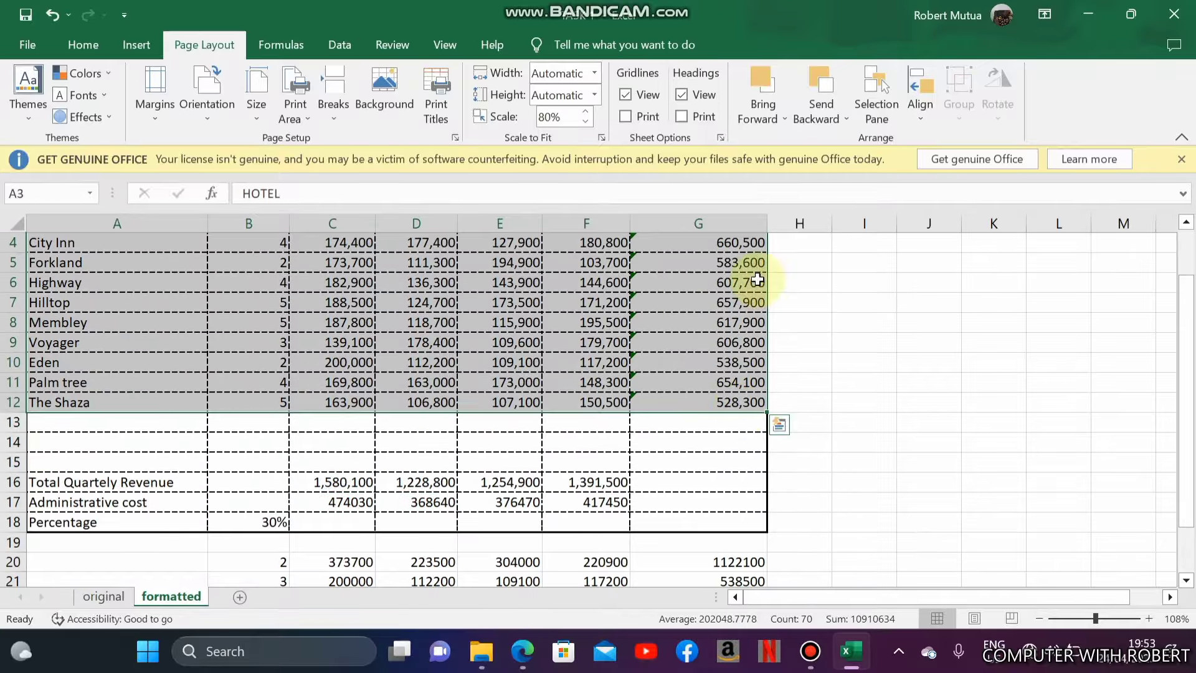
left_click(96, 39)
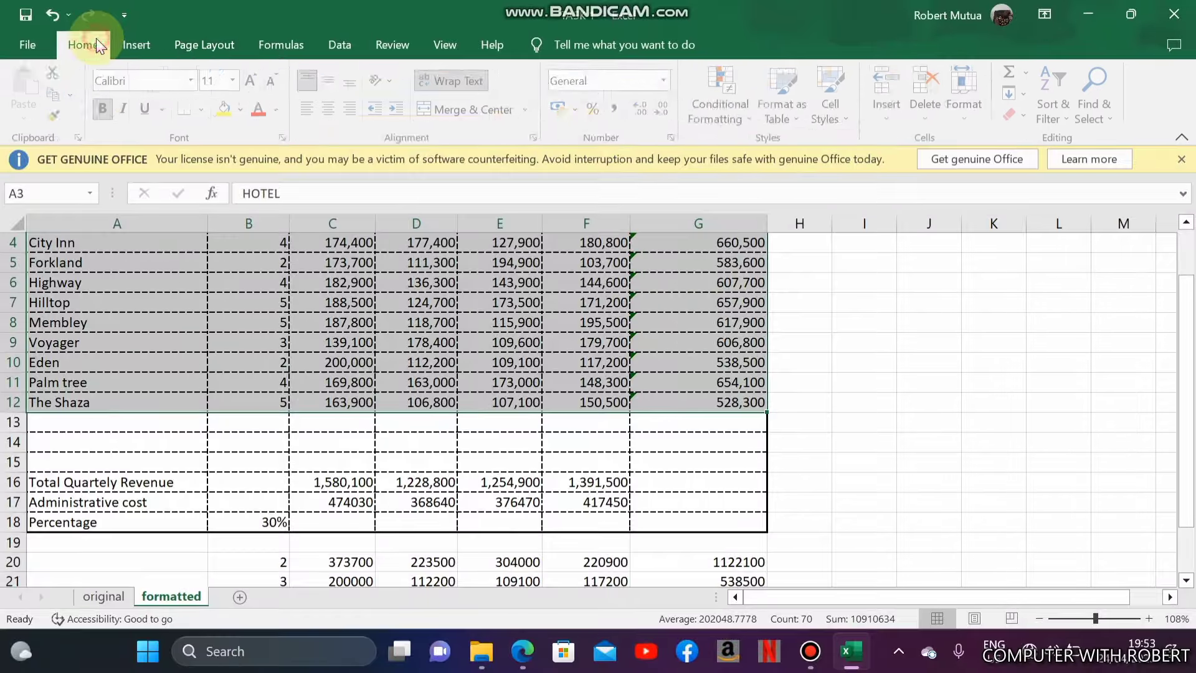
left_click(340, 46)
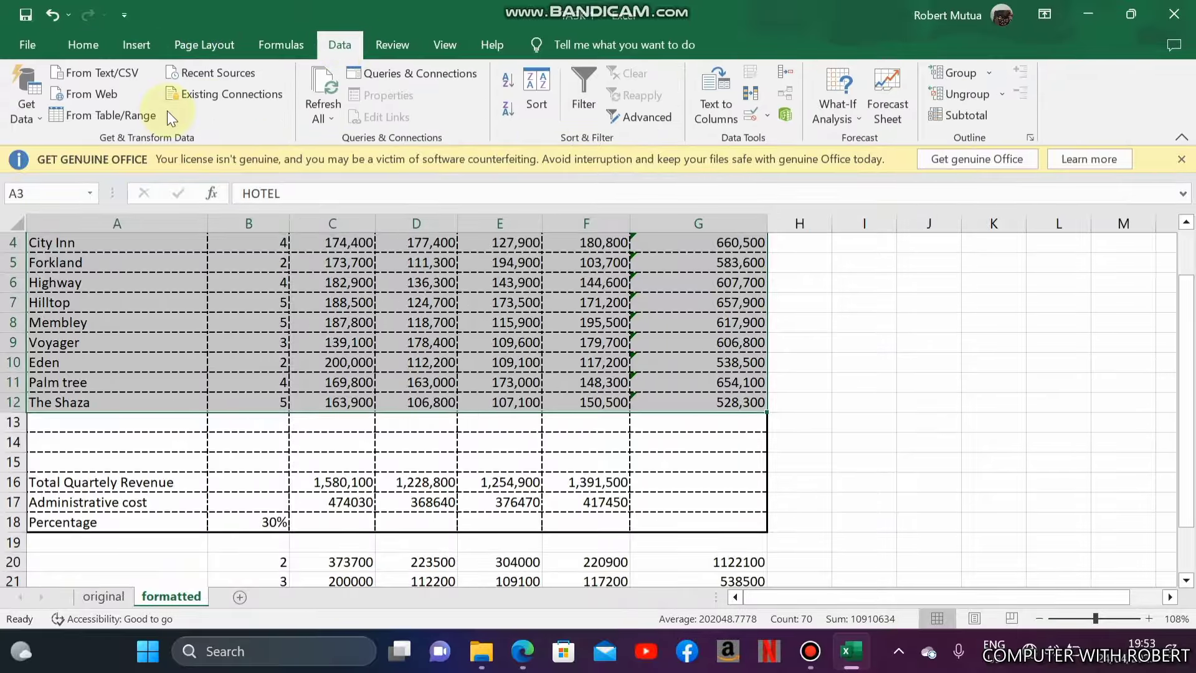
left_click(533, 101)
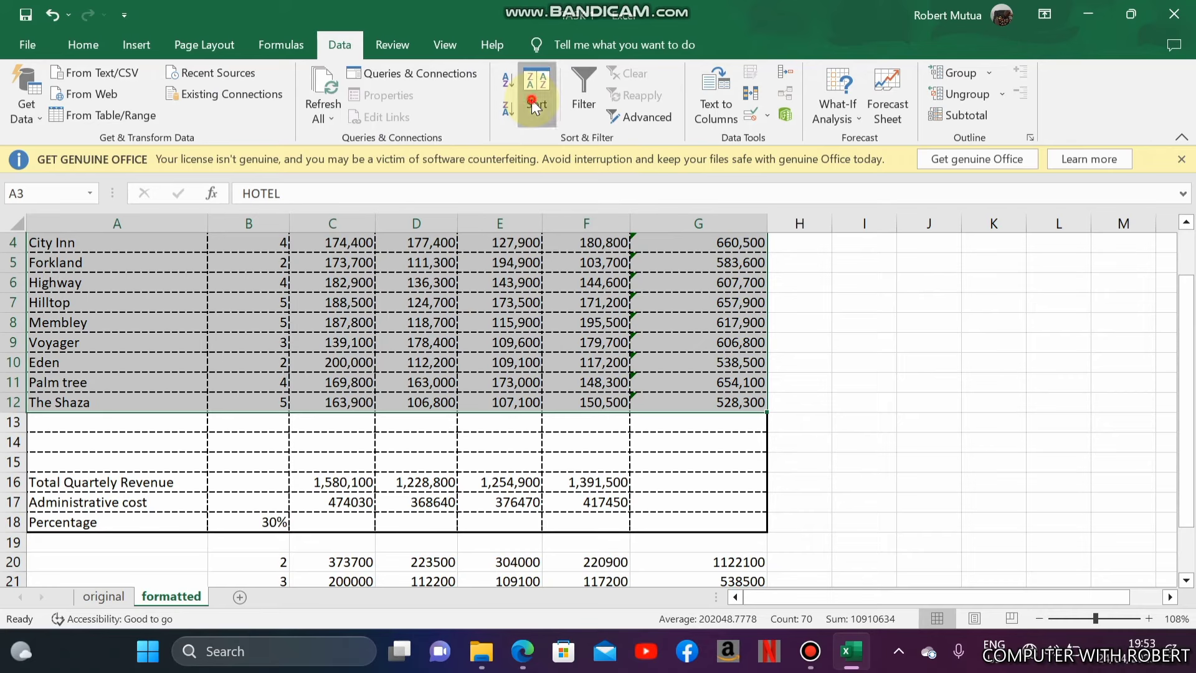
left_click(211, 281)
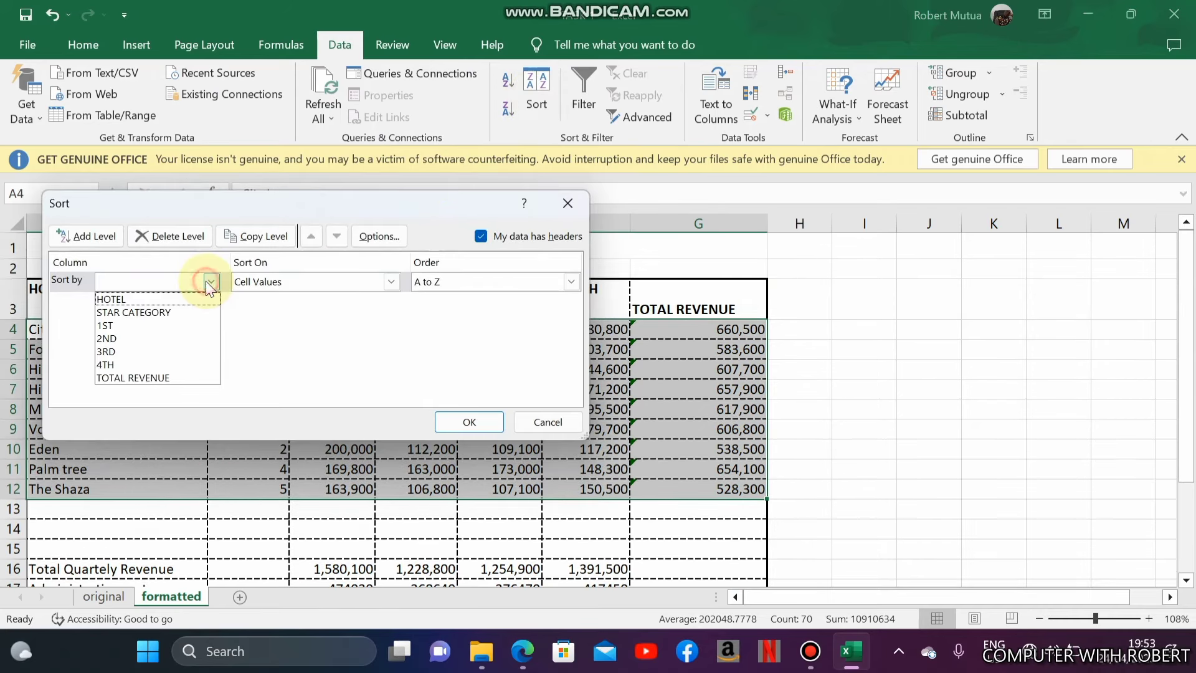
left_click(188, 295)
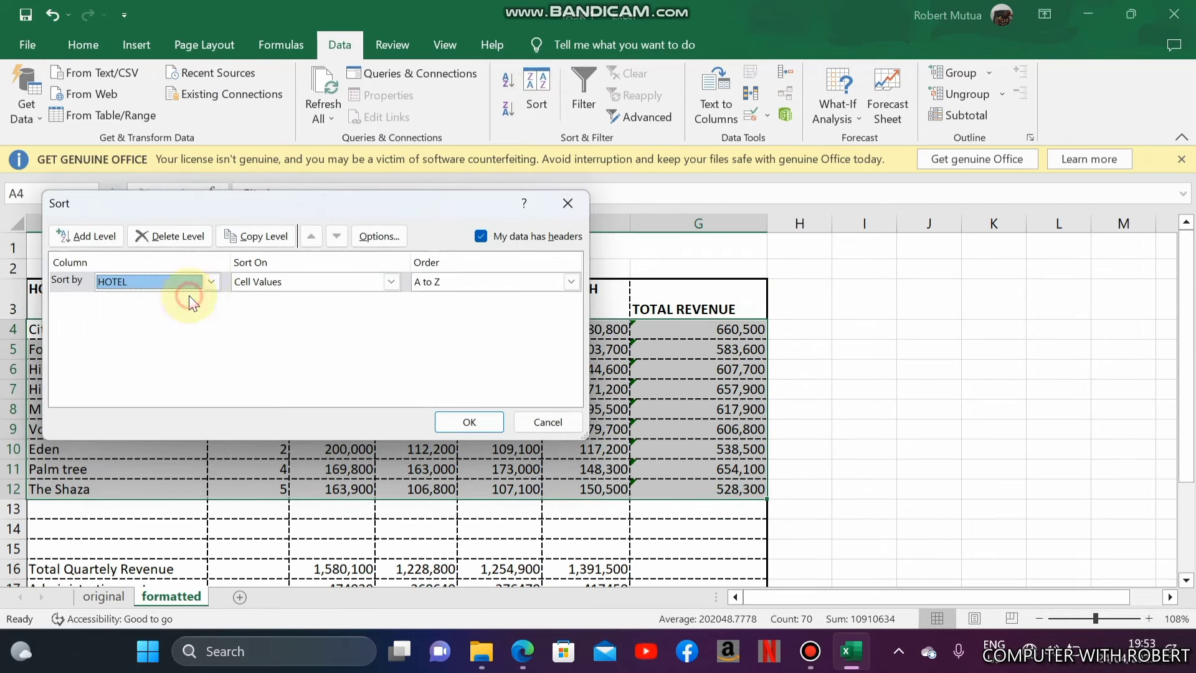
left_click(446, 284)
left_click(468, 421)
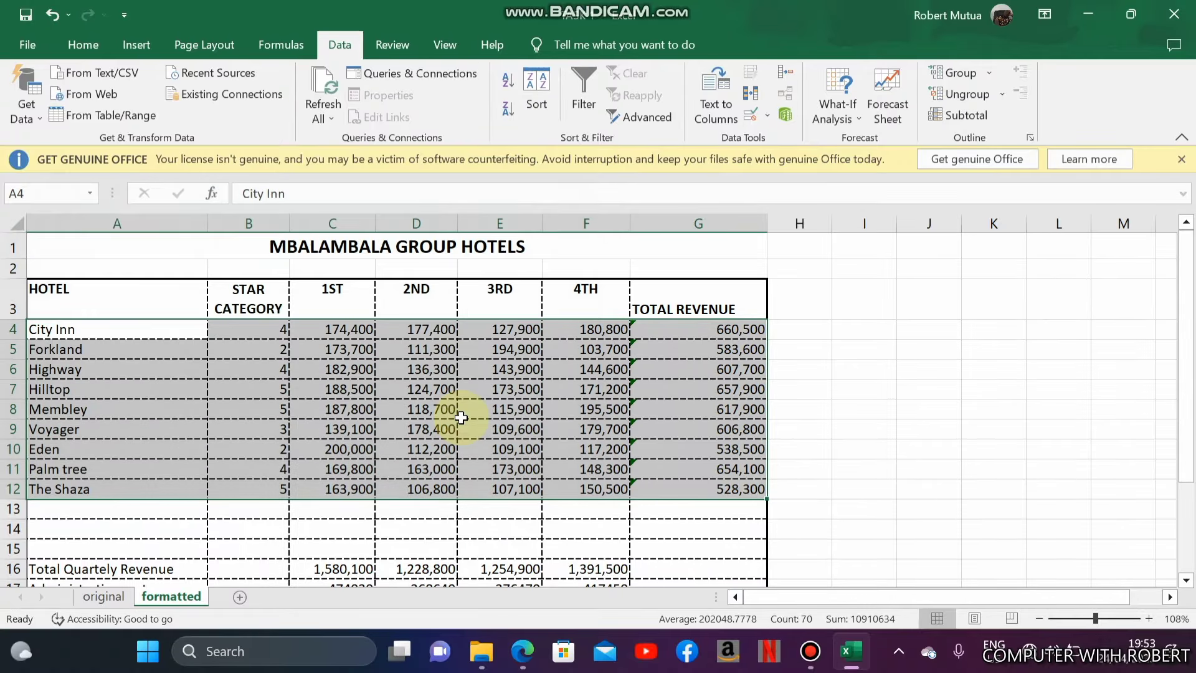
Check the order of the sorted hotel names in column A.
left_click(65, 325)
key("Down")
key("Down")
key("Down")
key("Down")
key("Down")
key("Down")
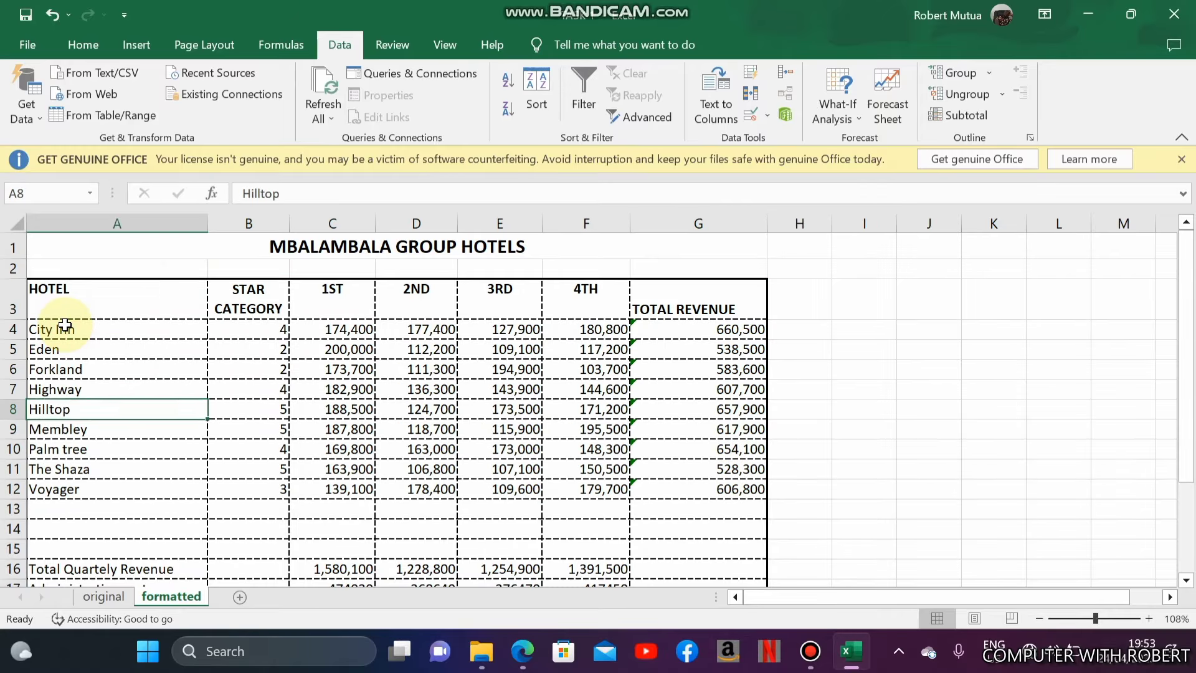
Look over the sorted hotel table on the formatted sheet, down through the quarterly revenue, administrative cost and percentage rows.
key("Down")
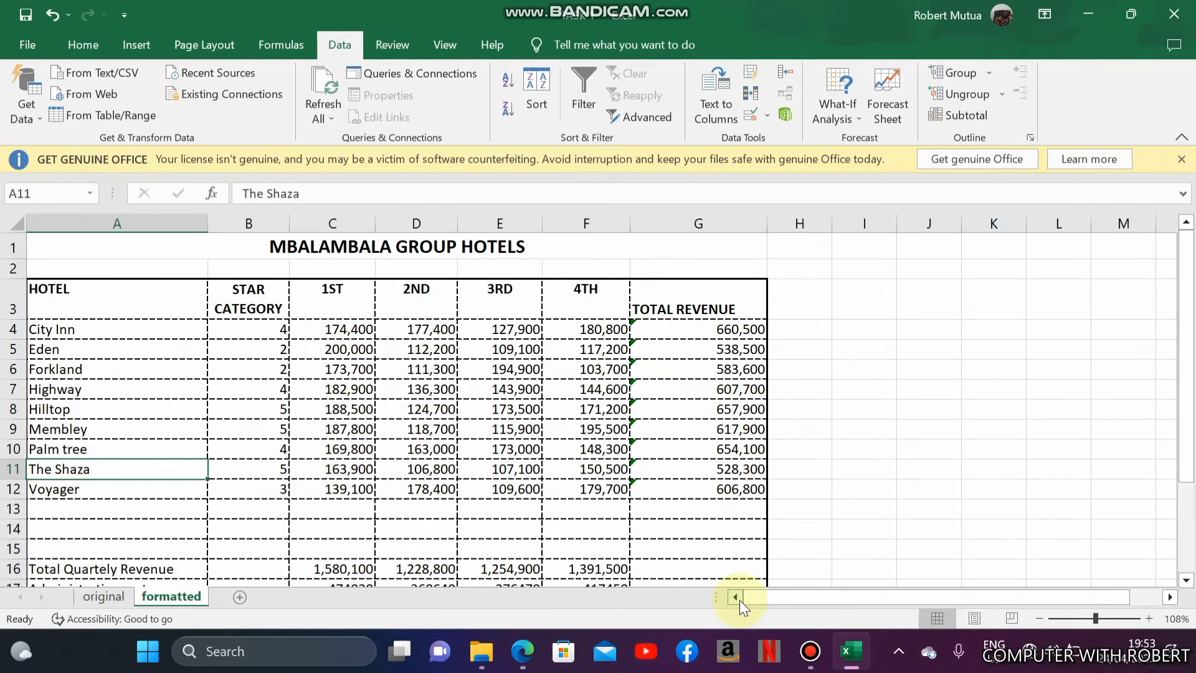
left_click(502, 475)
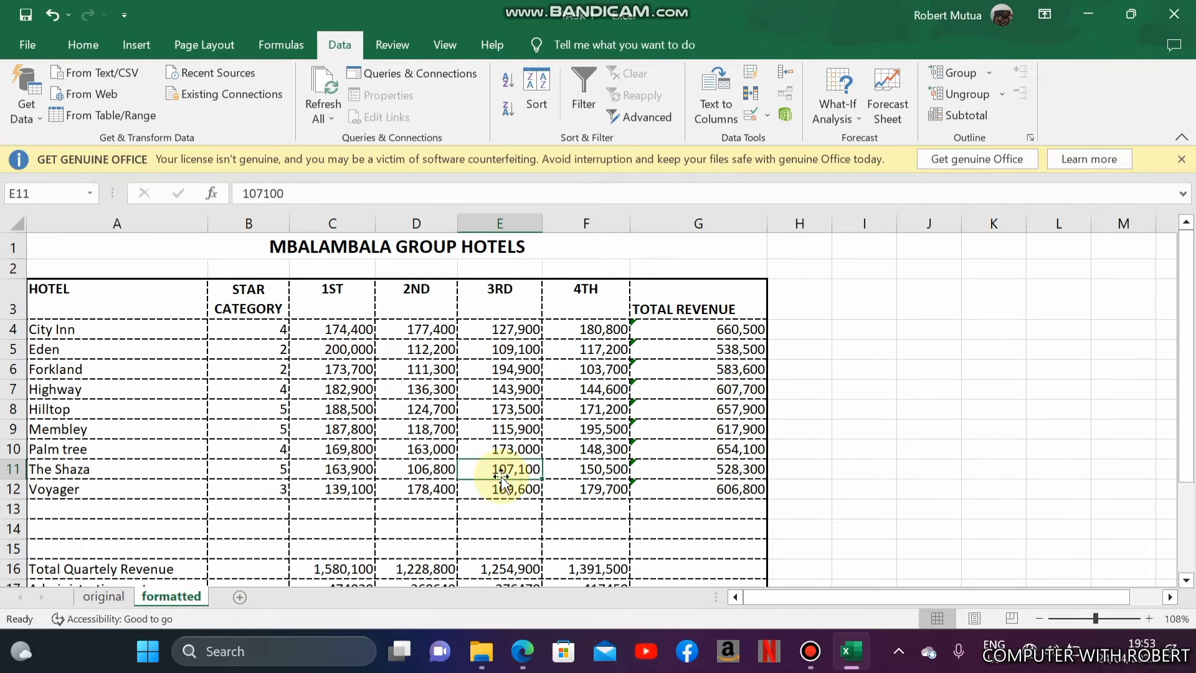
left_click(502, 480)
key("Down")
key("Down")
key("Down")
key("Down")
key("Down")
key("Down")
key("Down")
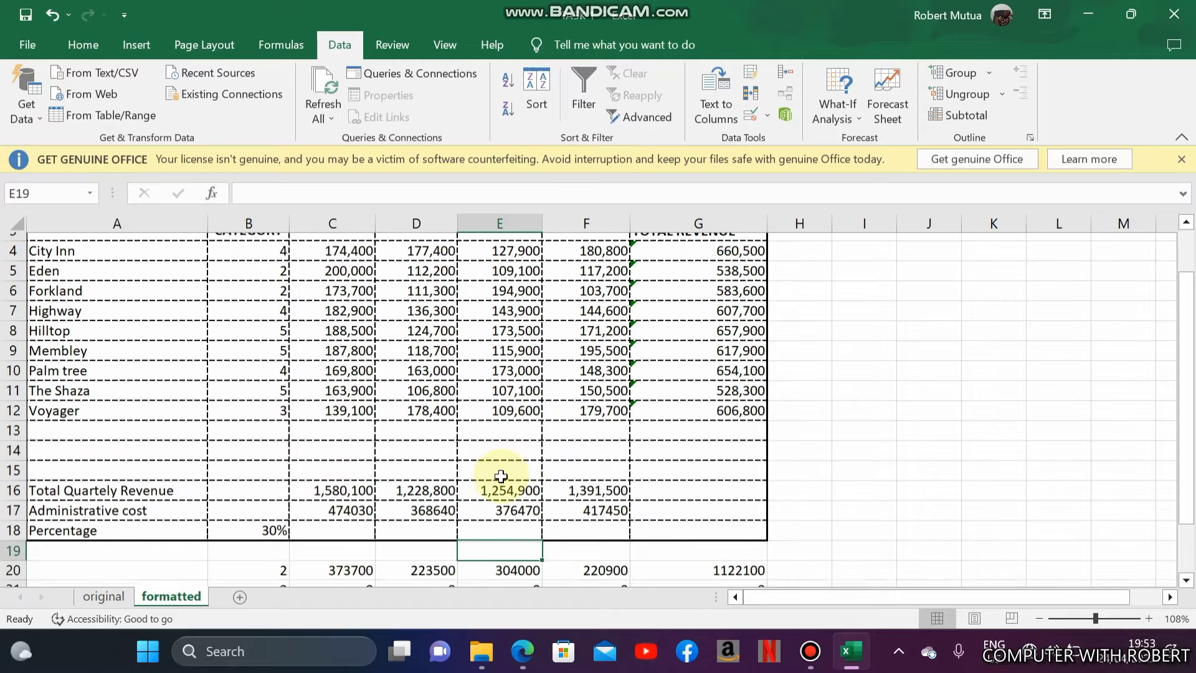
Switch to the KCSE 2020 P2.pdf paper in Edge and read task (h) on creating and formatting the column chart.
left_click(522, 651)
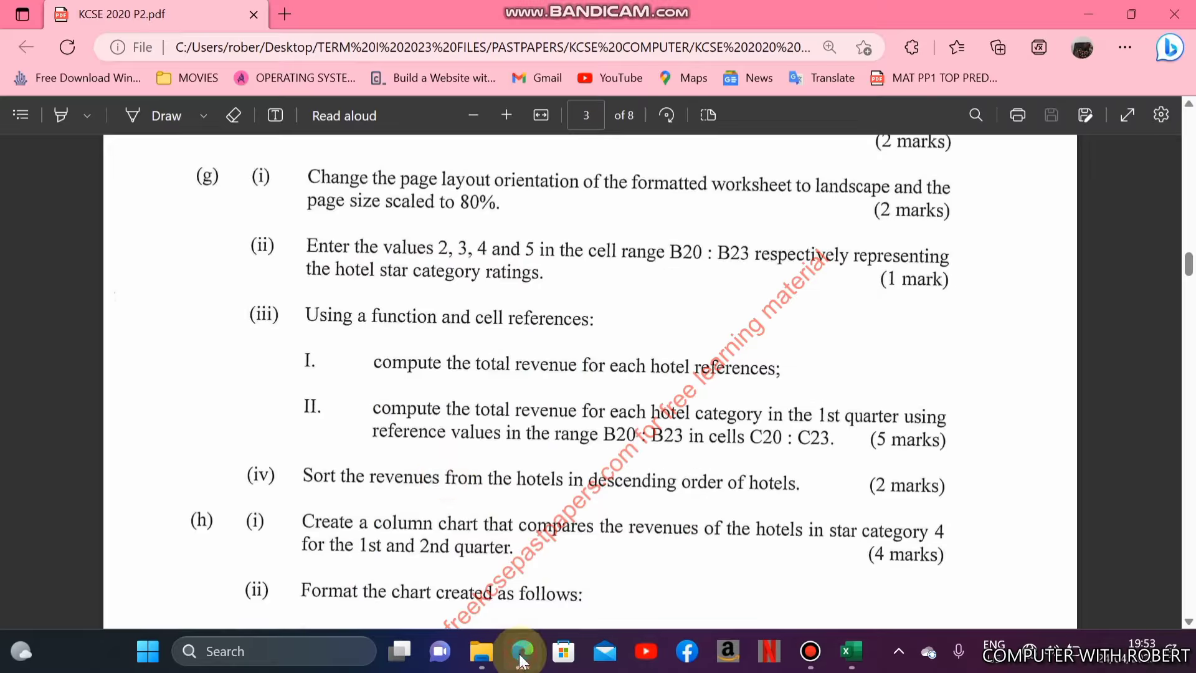
scroll(422, 449, "down", 3)
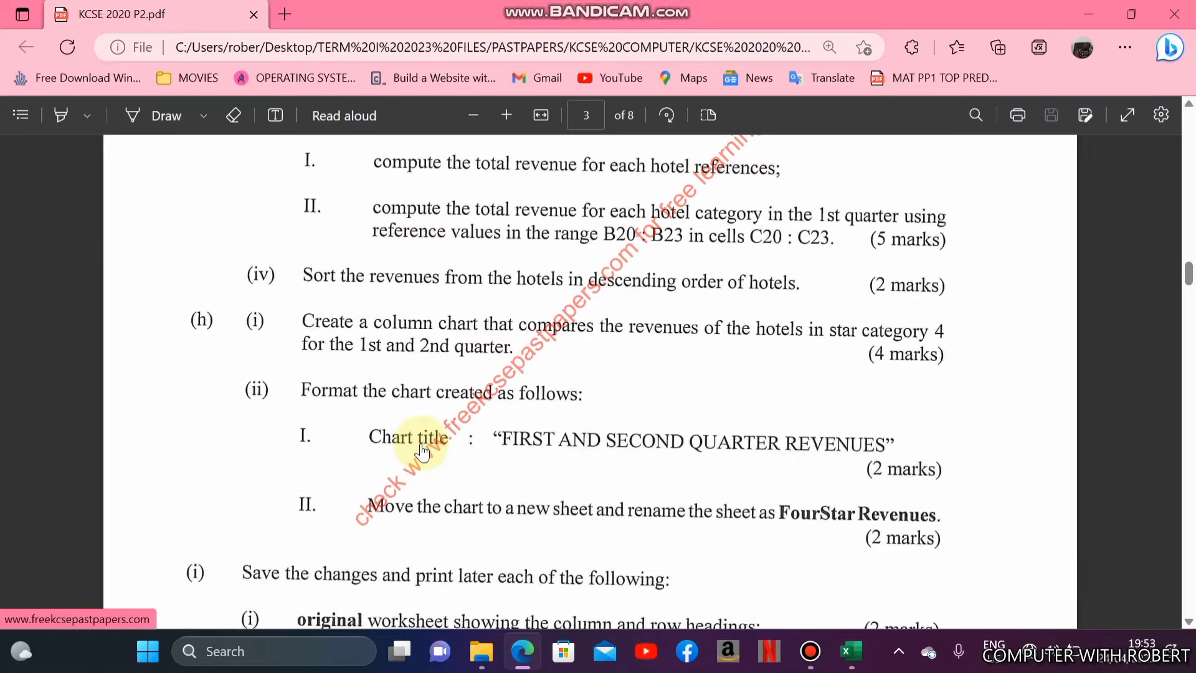
scroll(422, 448, "up", 1)
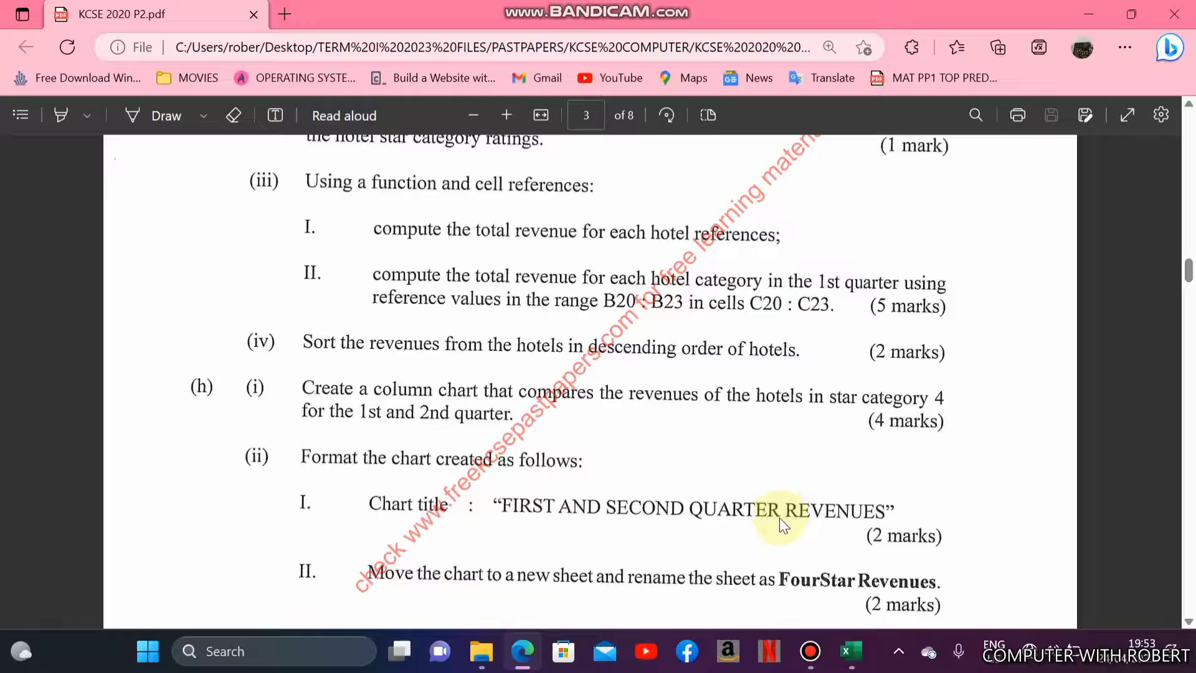
Switch back to Excel and insert a 3-D clustered column chart of the category 4 first and second quarter revenues in C22:D22.
left_click(842, 653)
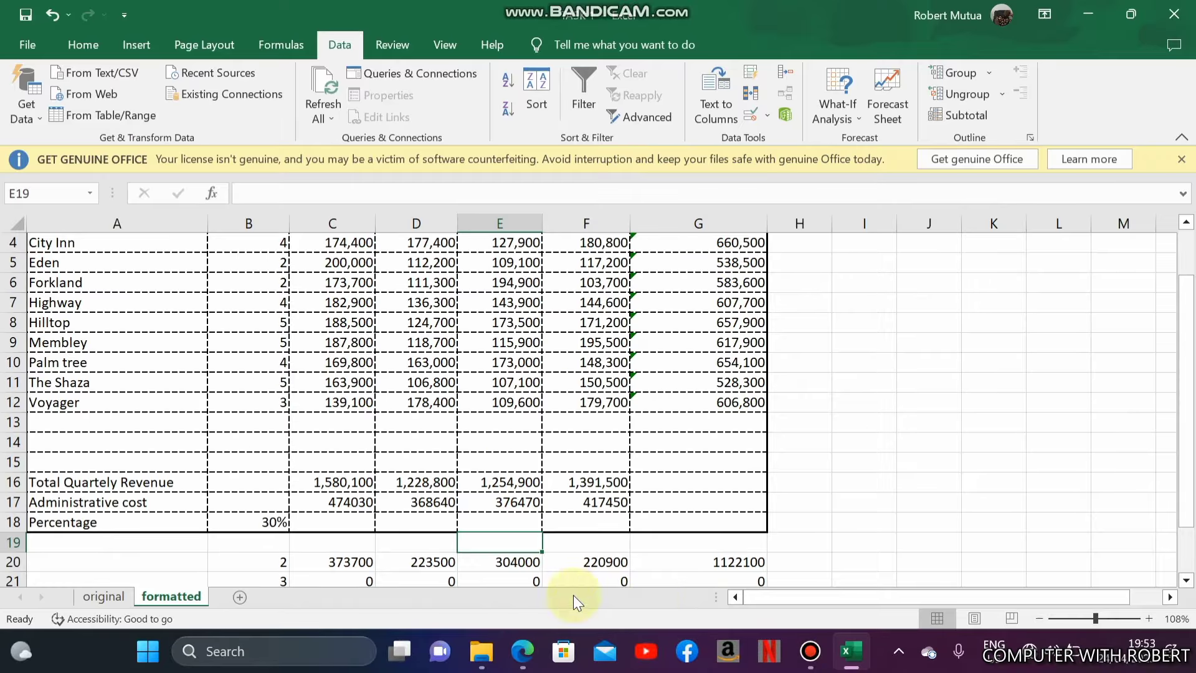
scroll(434, 552, "down", 1)
scroll(436, 550, "down", 4)
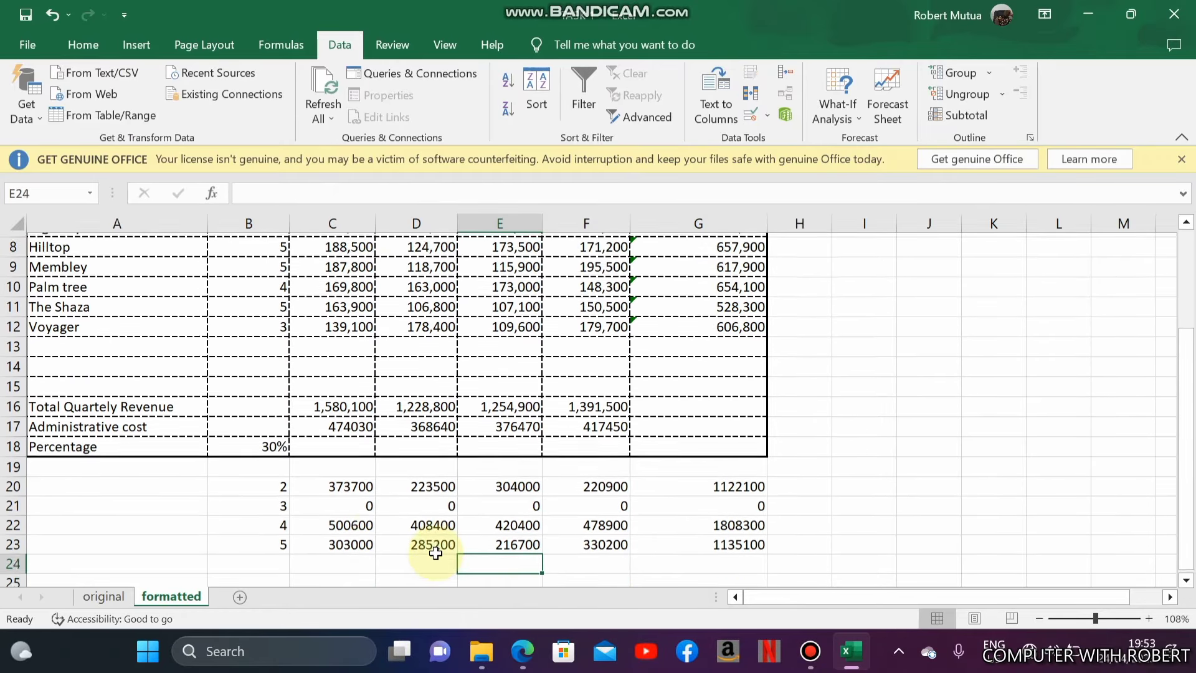
left_click(266, 504)
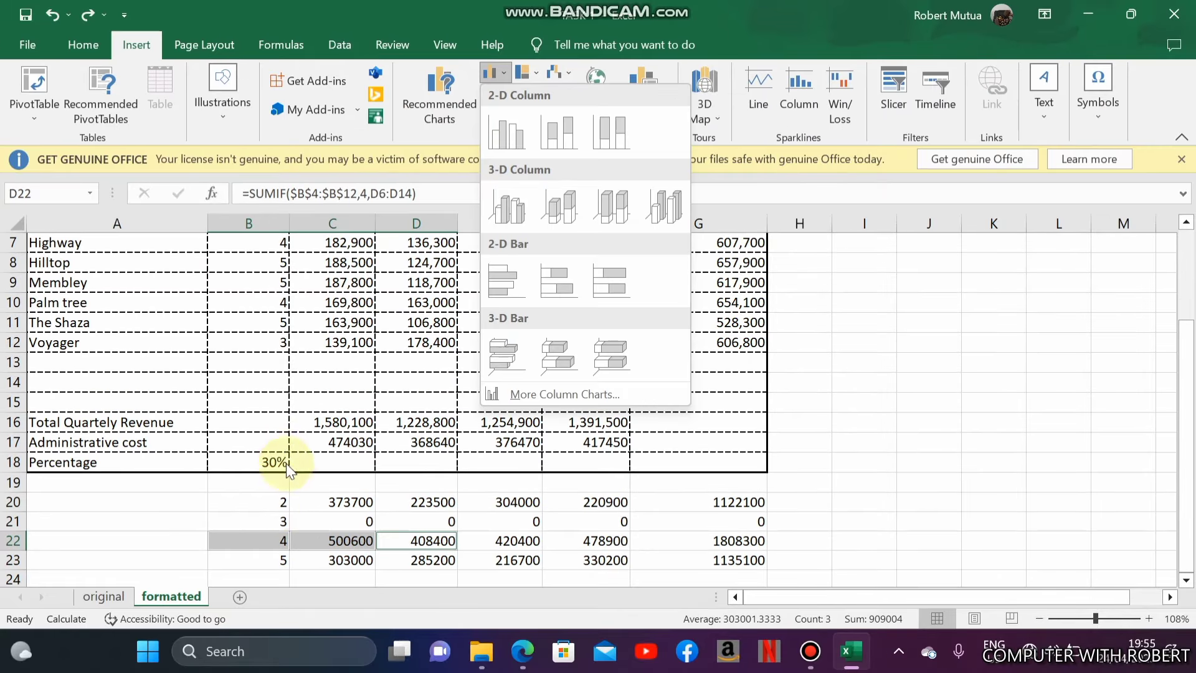
key("Escape")
left_click(325, 544, "shift")
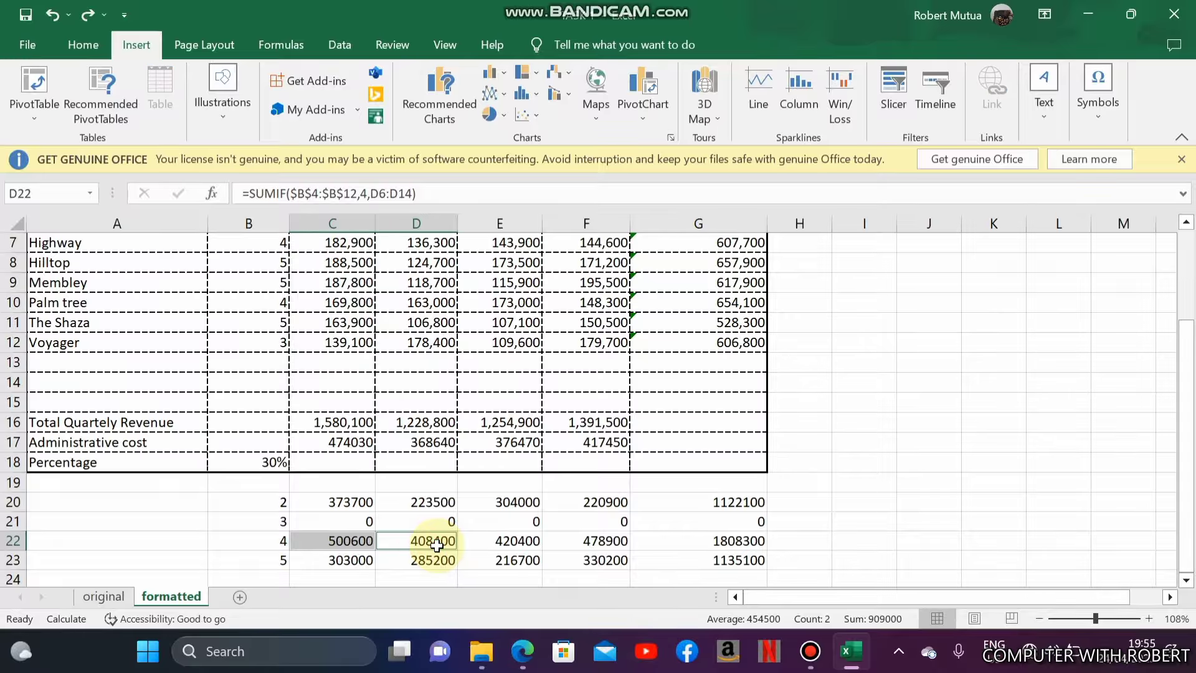
left_click(493, 75)
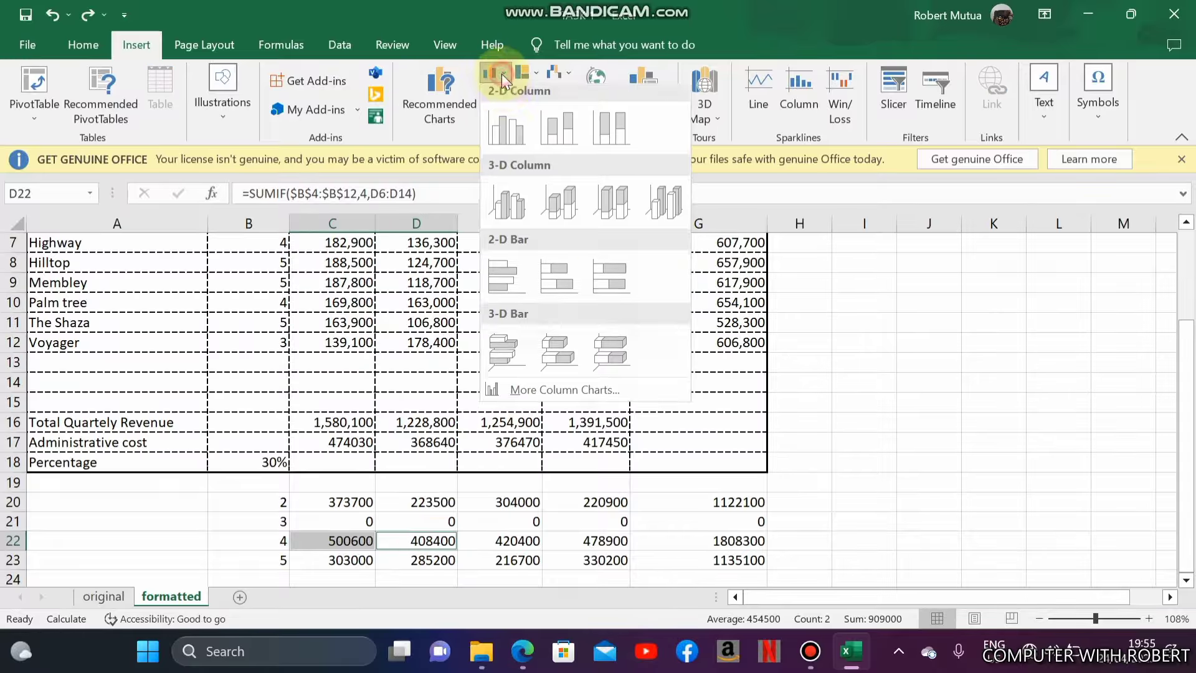
left_click(502, 208)
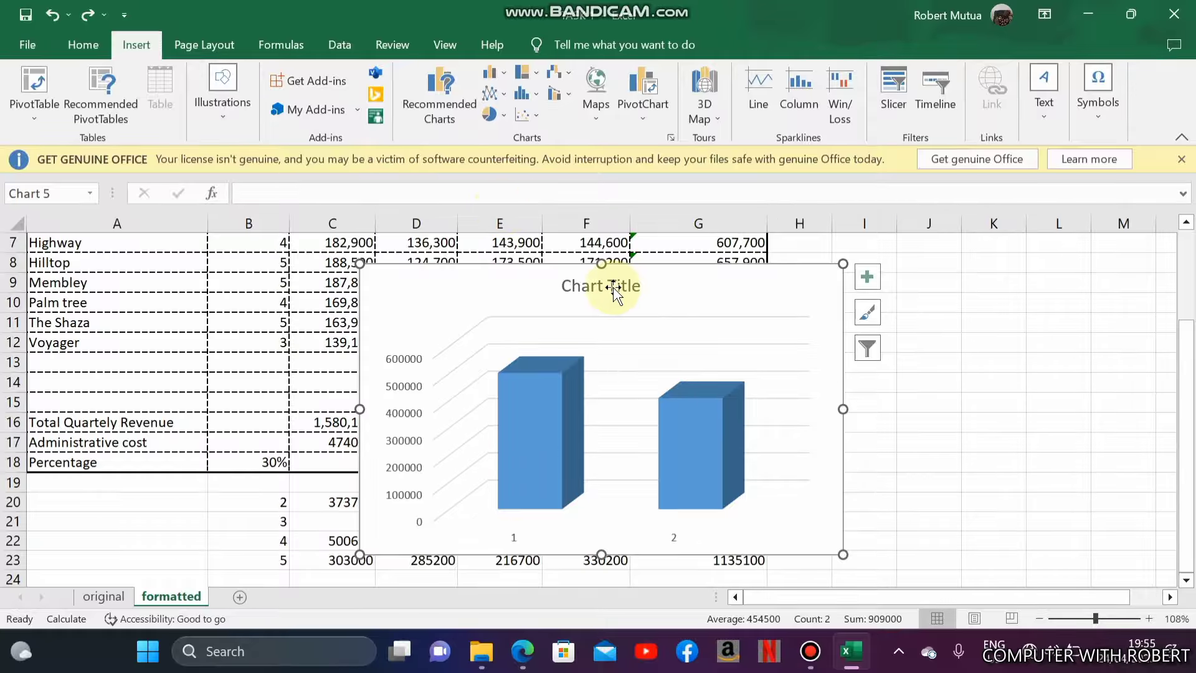
Check the required chart title in the PDF paper and set the chart's title to FIRST AND SECOND QUARTER REVENUES.
left_click(517, 659)
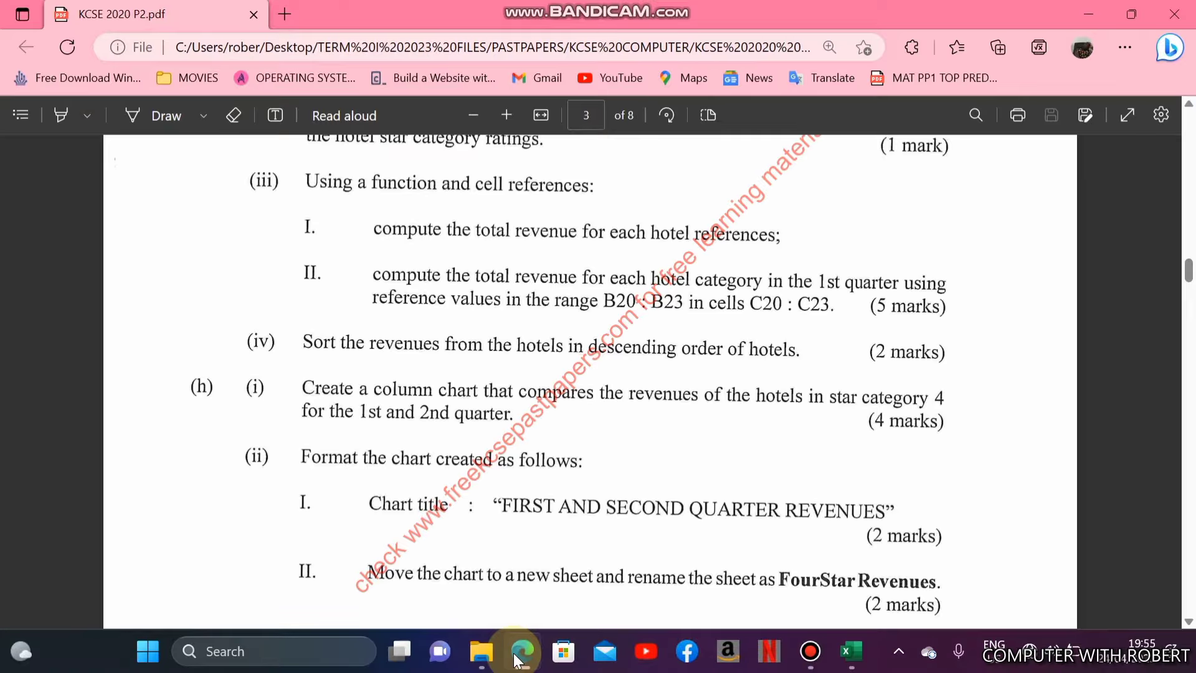
left_click(517, 659)
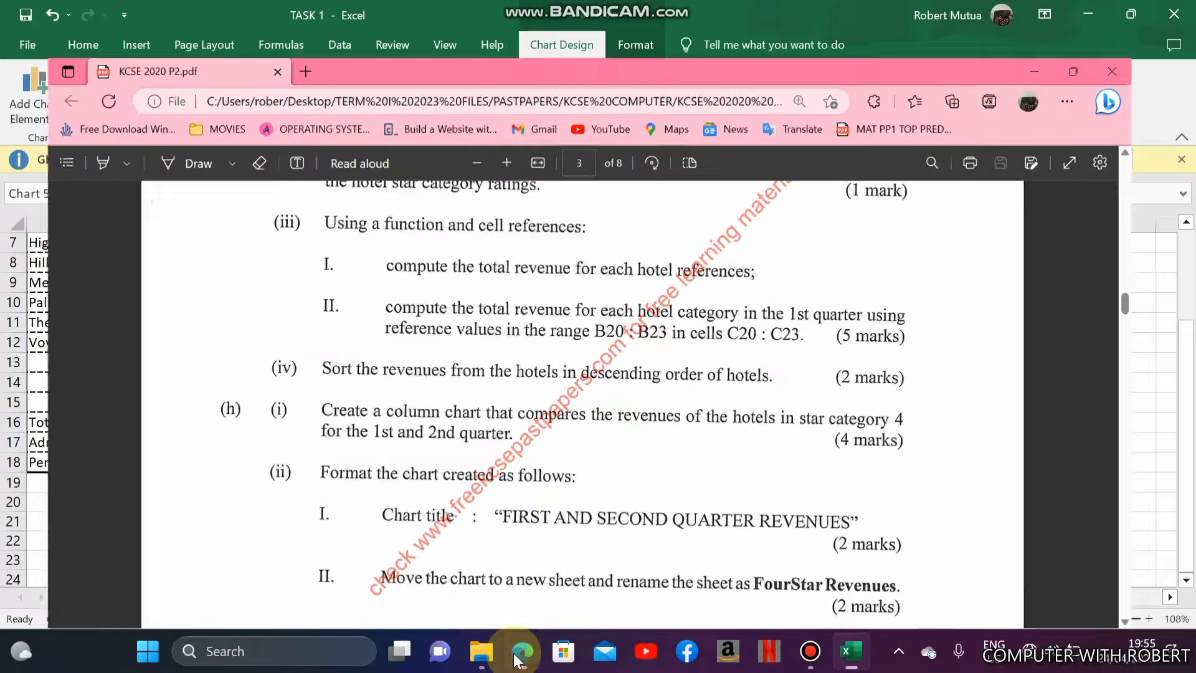
left_click(598, 286)
double_click(598, 286)
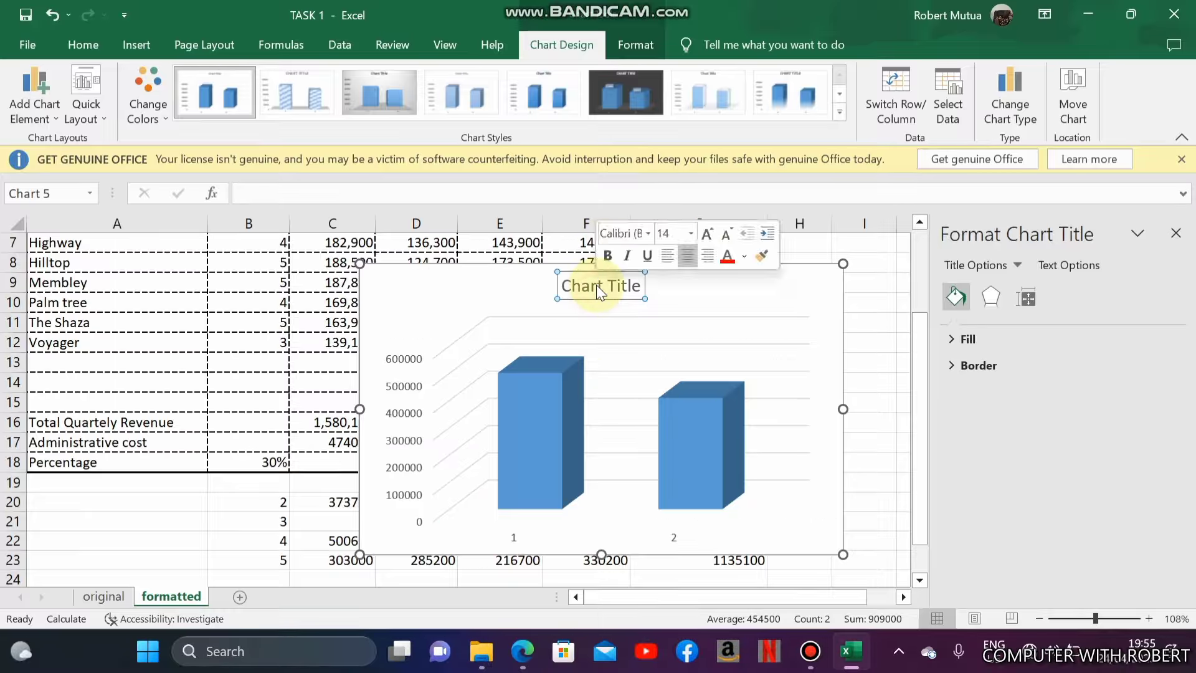
type("FIRST")
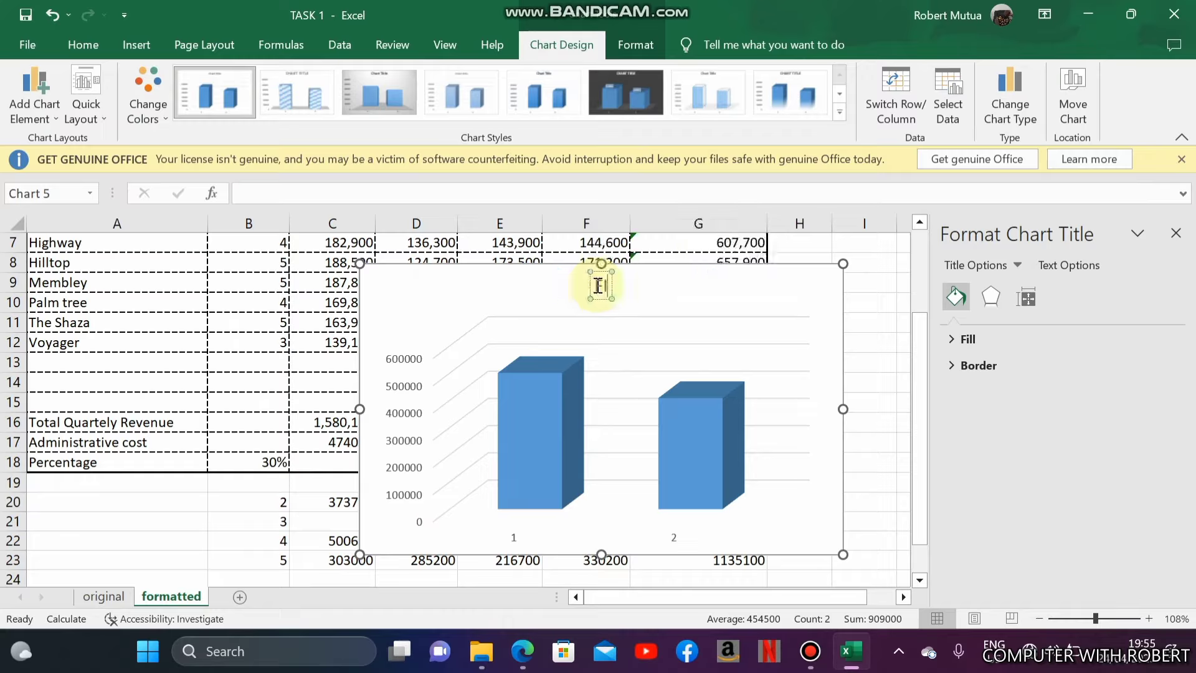
type(" AND S")
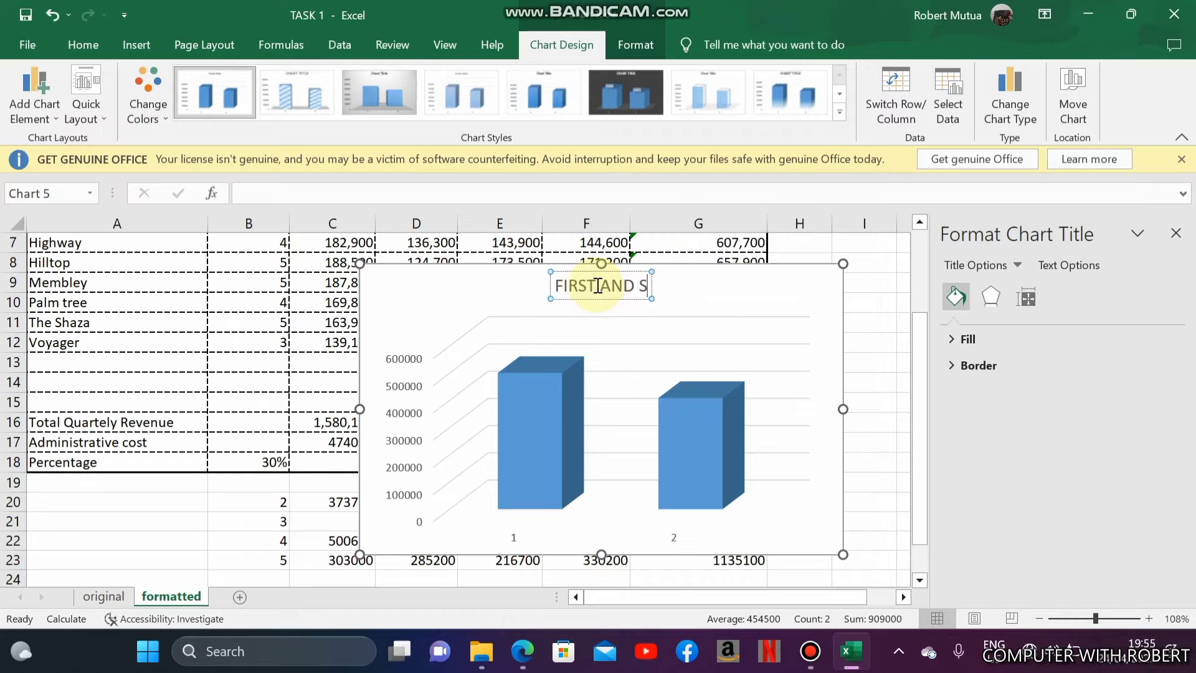
type("ECOND QUA")
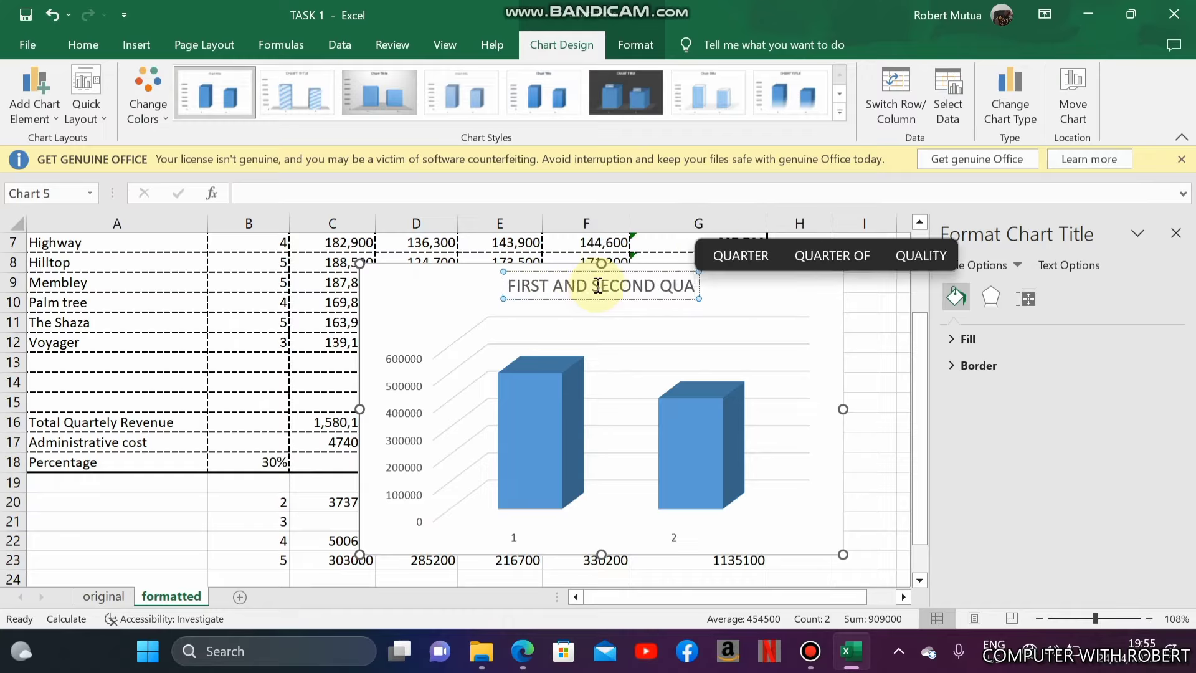
type("RTER REVENUES")
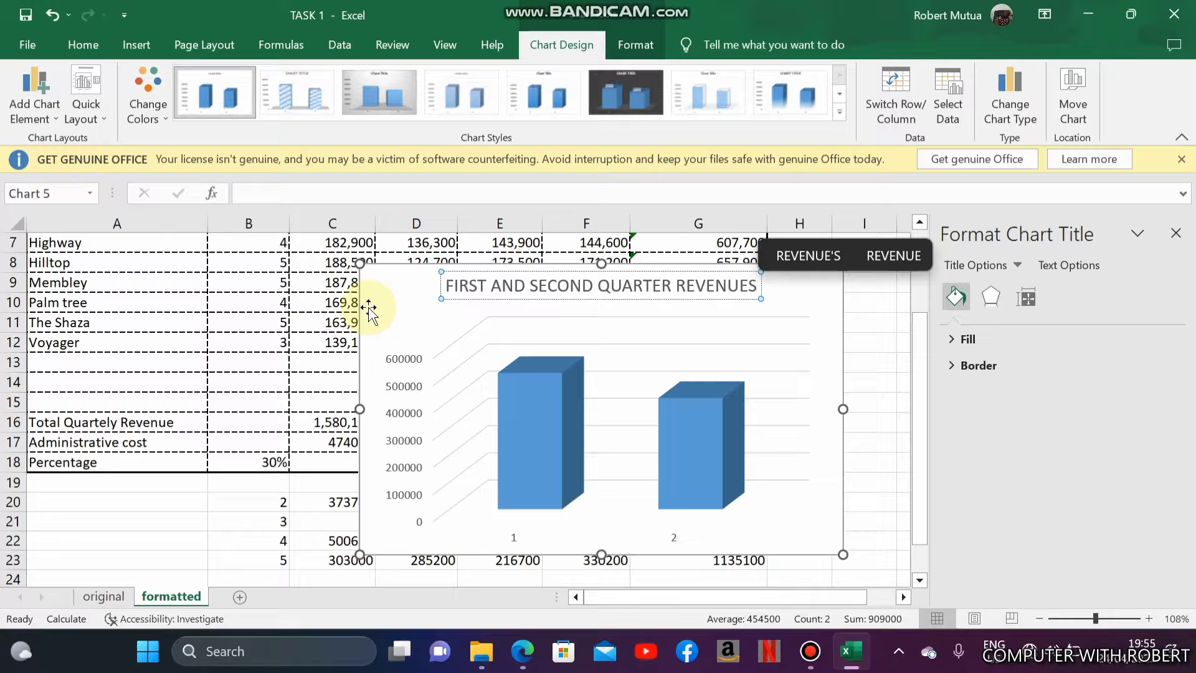
key("Escape")
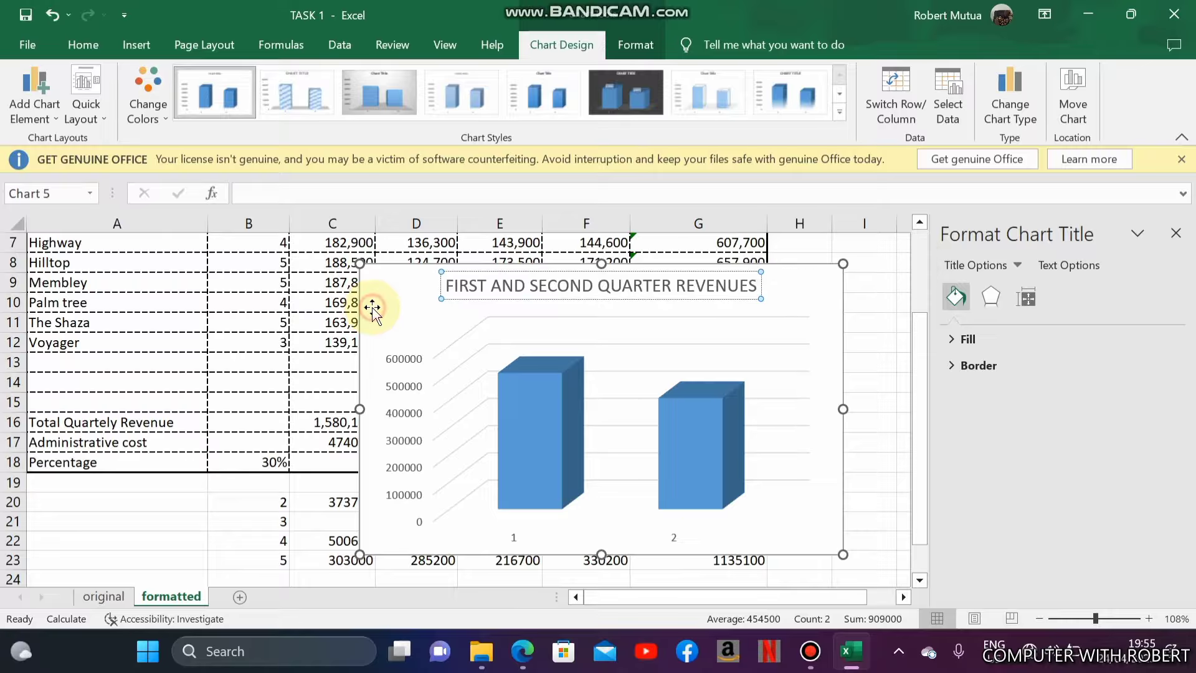
left_click(415, 320)
Read task (h)(ii) II on moving and renaming the chart sheet in the PDF paper in Edge, and return to Excel.
left_click(522, 651)
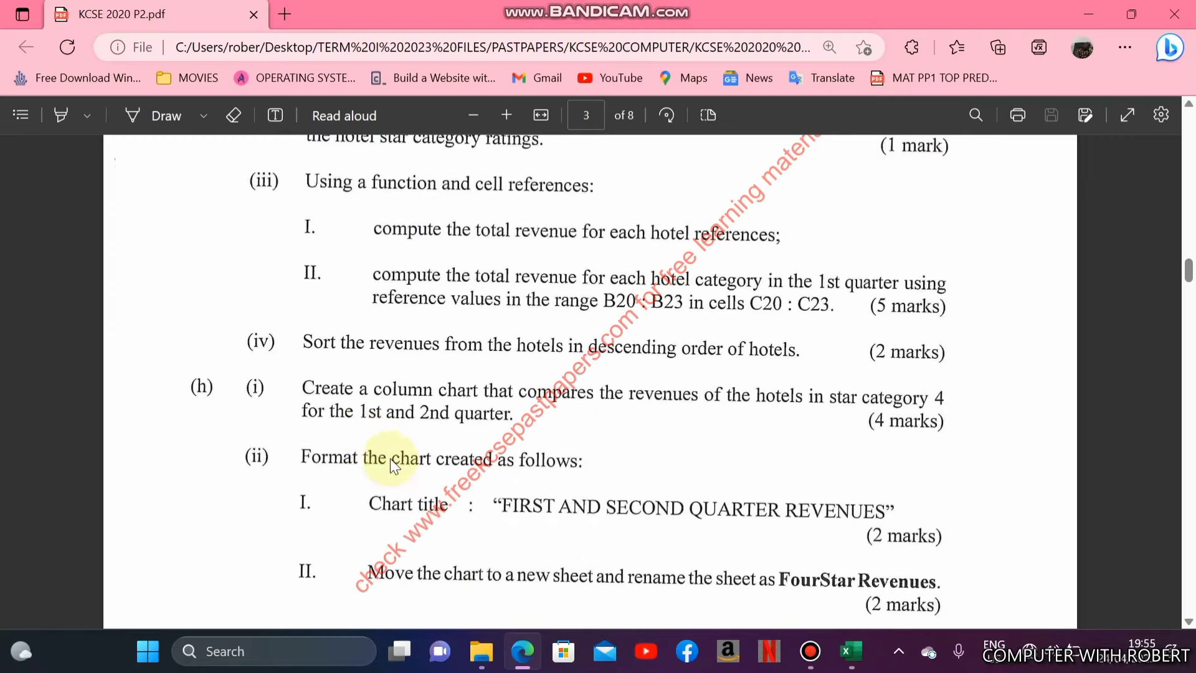
scroll(380, 462, "down", 3)
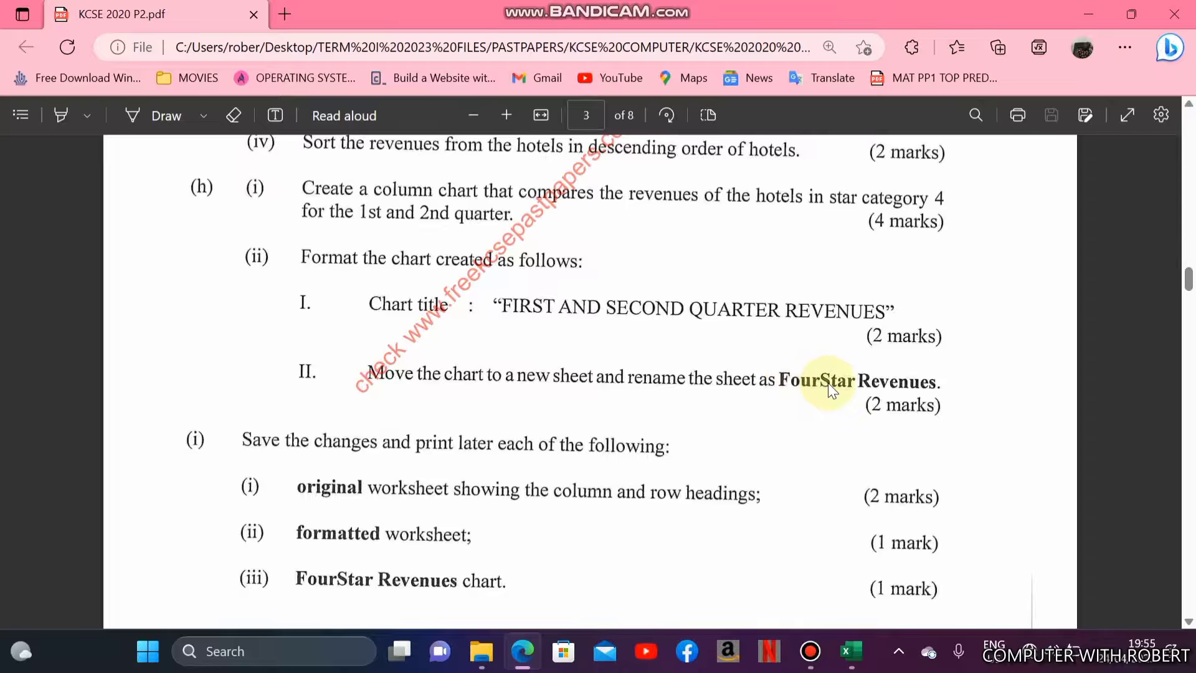
left_click(850, 653)
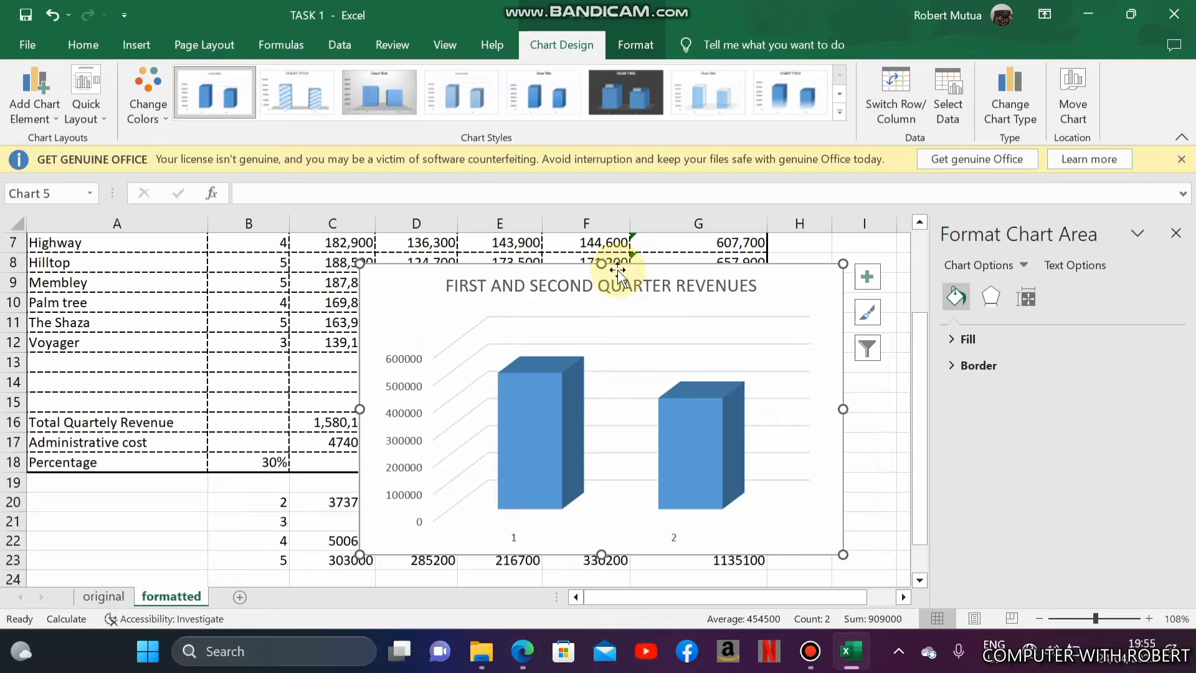
Apply the third chart style, with the grey gradient background, and move the chart to a new sheet named FourStar Revenues.
left_click(390, 98)
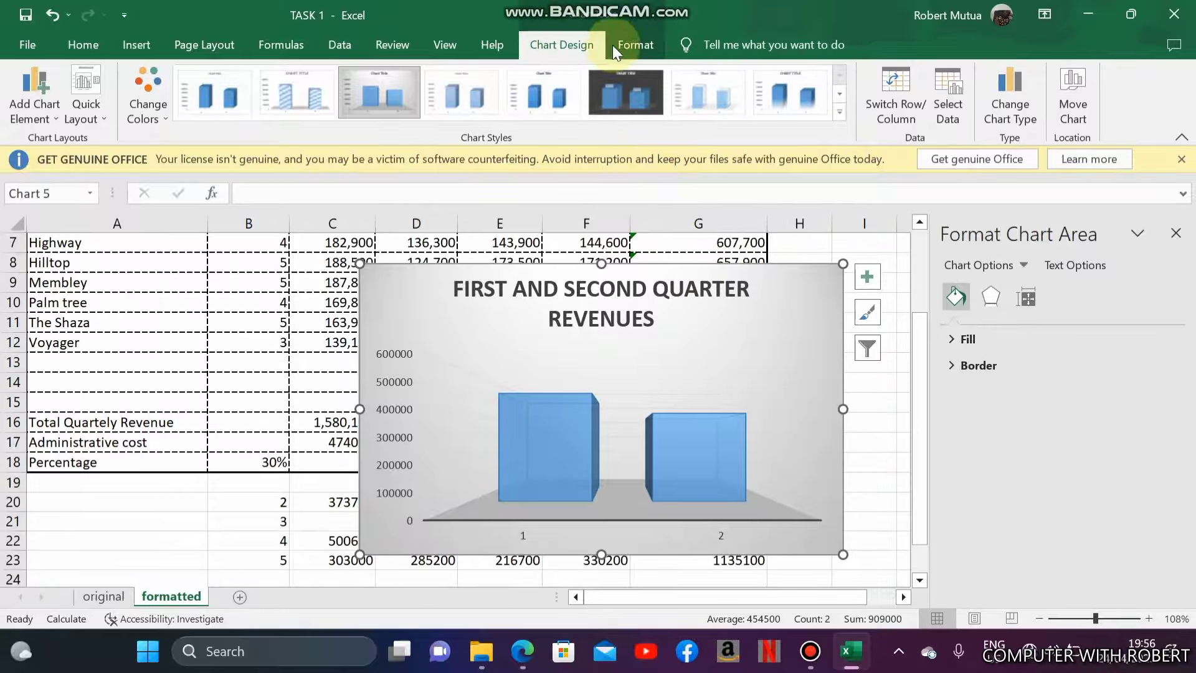
left_click(1073, 106)
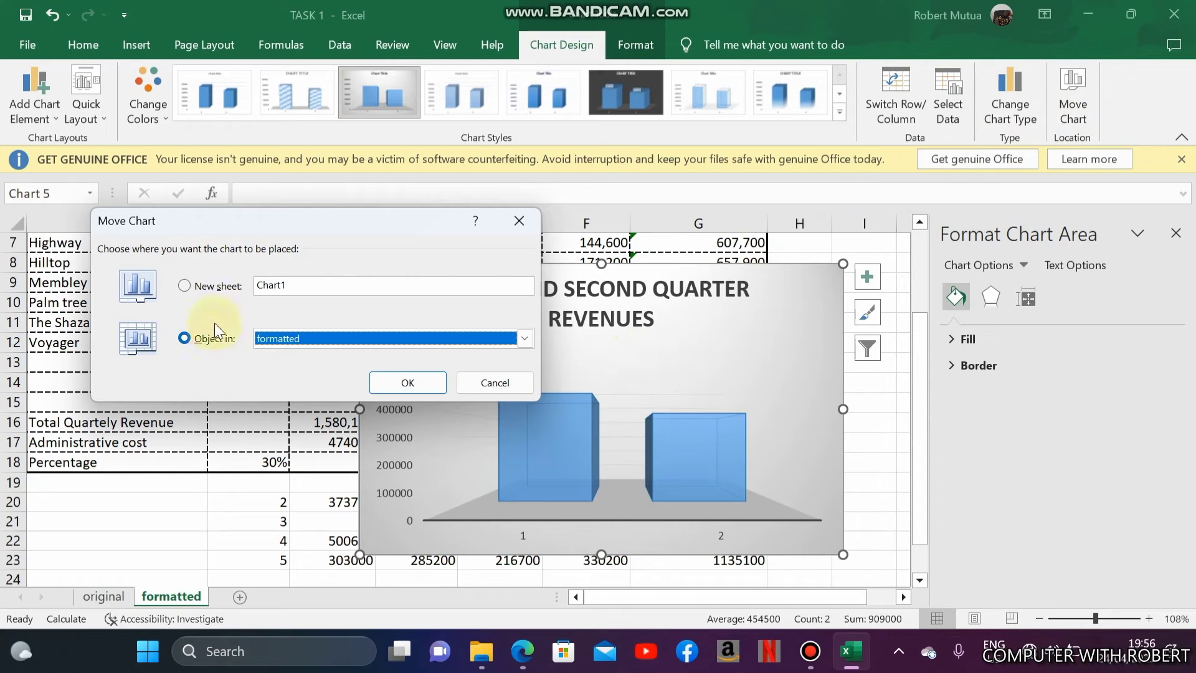
left_click(184, 286)
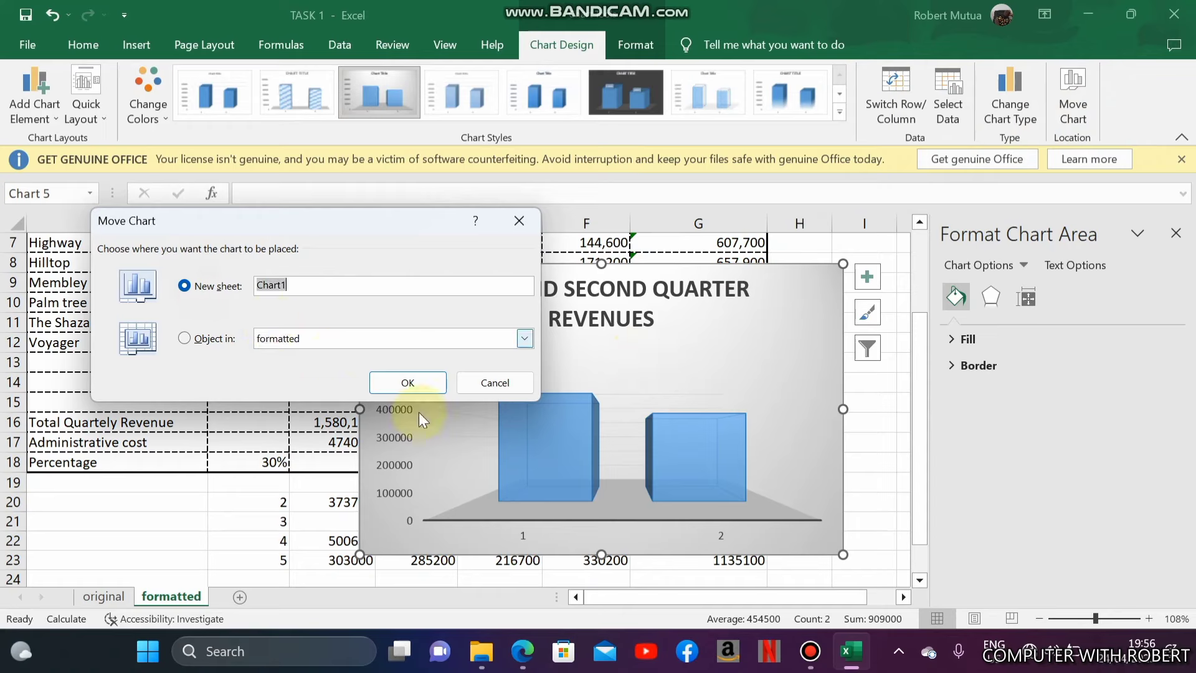
left_click(523, 662)
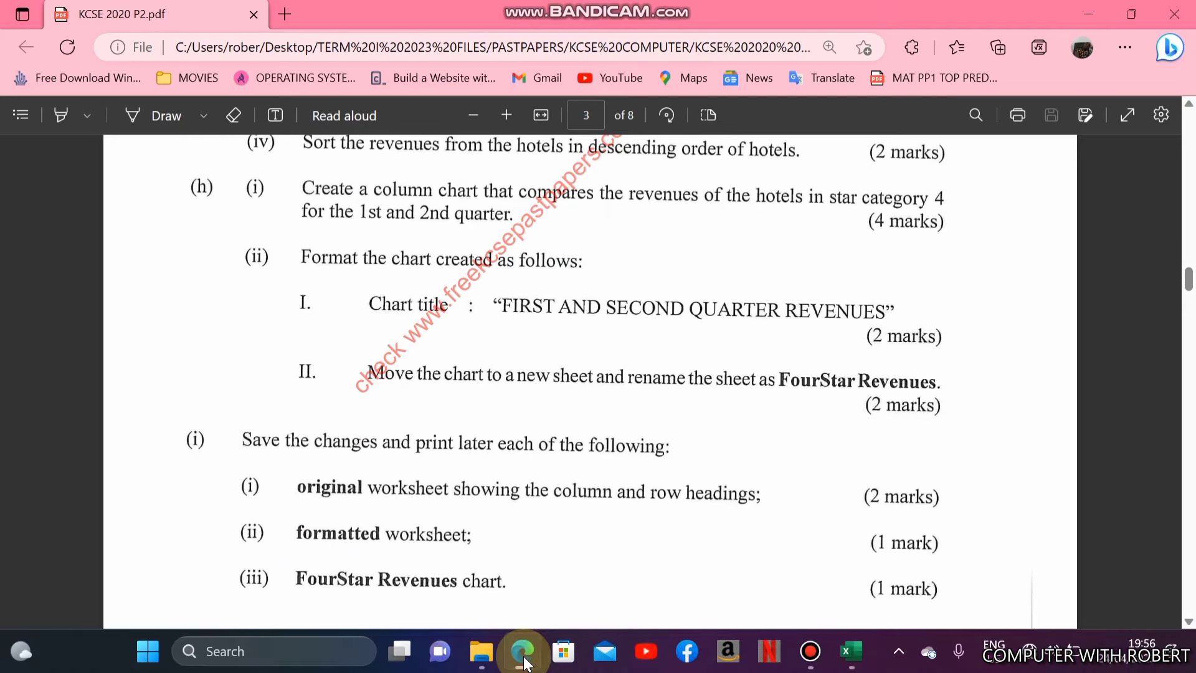
left_click(524, 662)
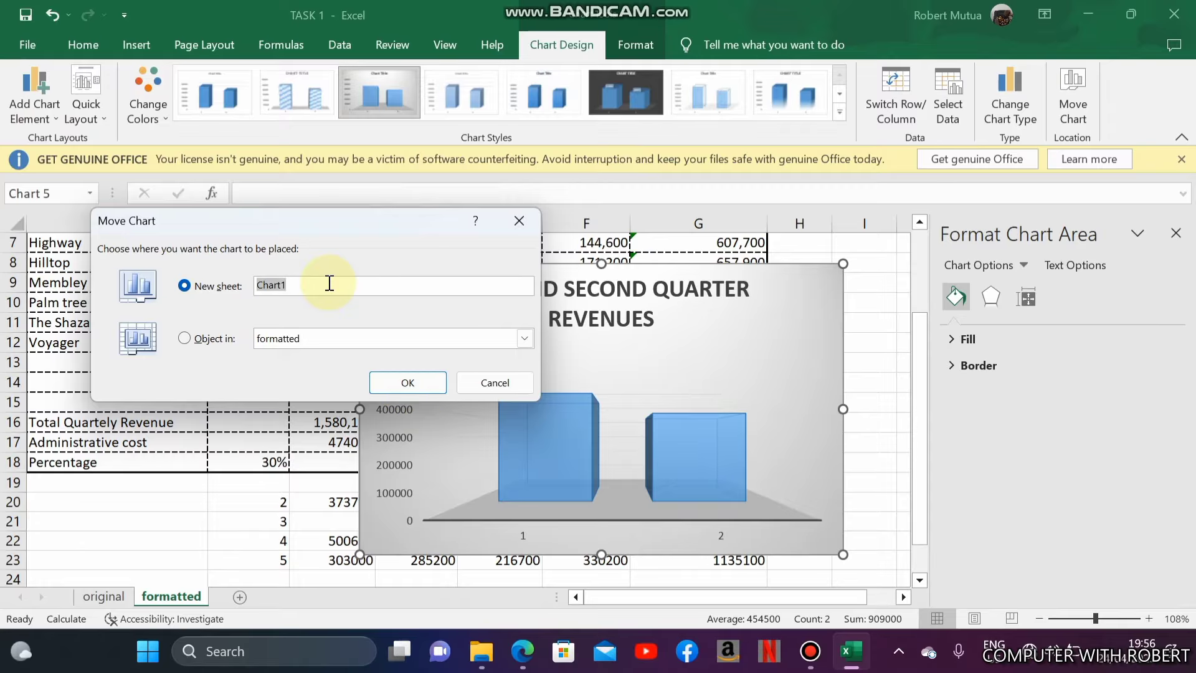
type("FO")
left_click(406, 381)
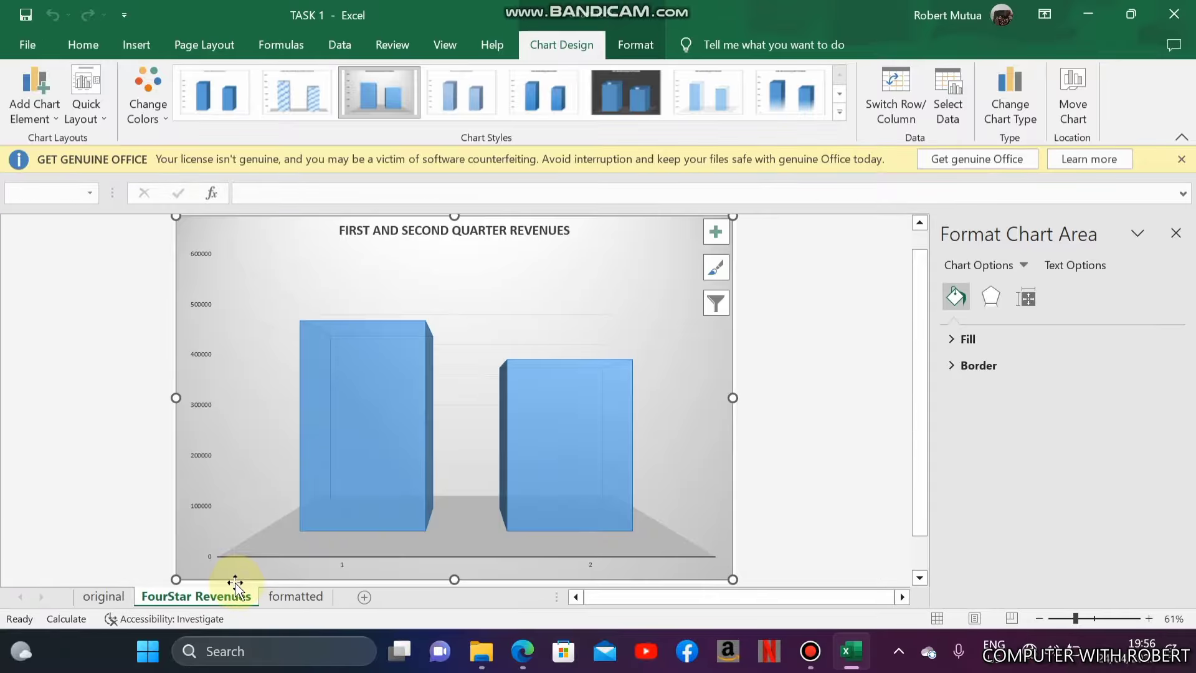
Look through the original, FourStar Revenues and formatted sheets in turn.
left_click(104, 596)
left_click(156, 598)
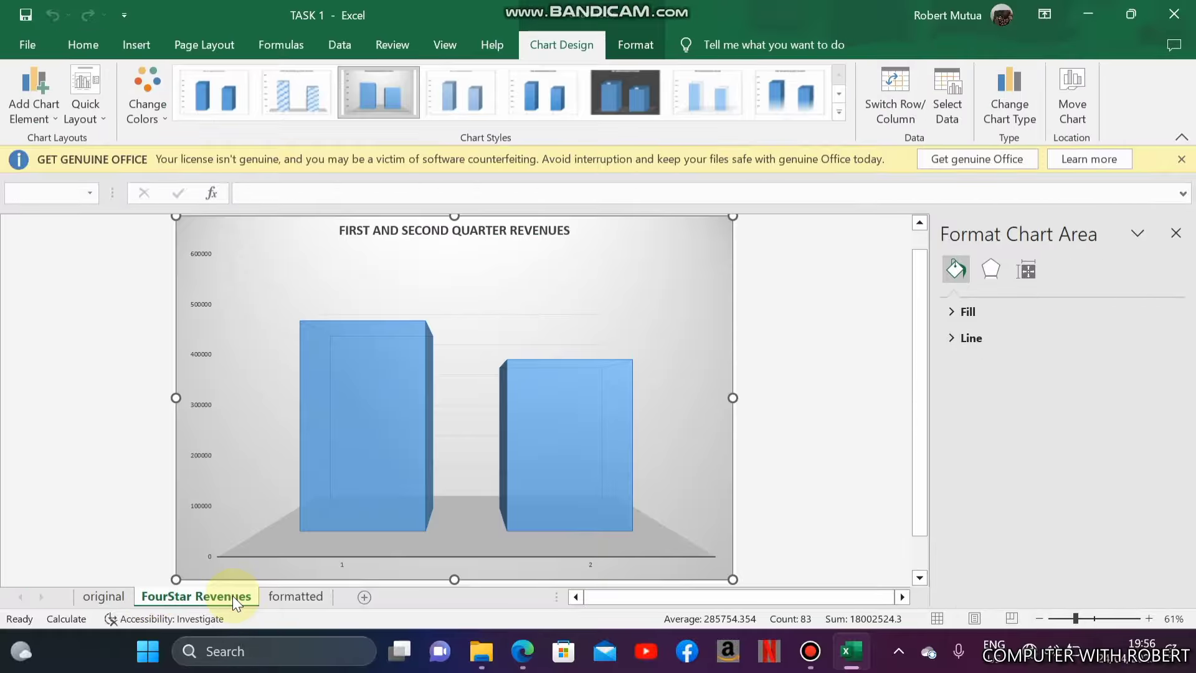
left_click(279, 598)
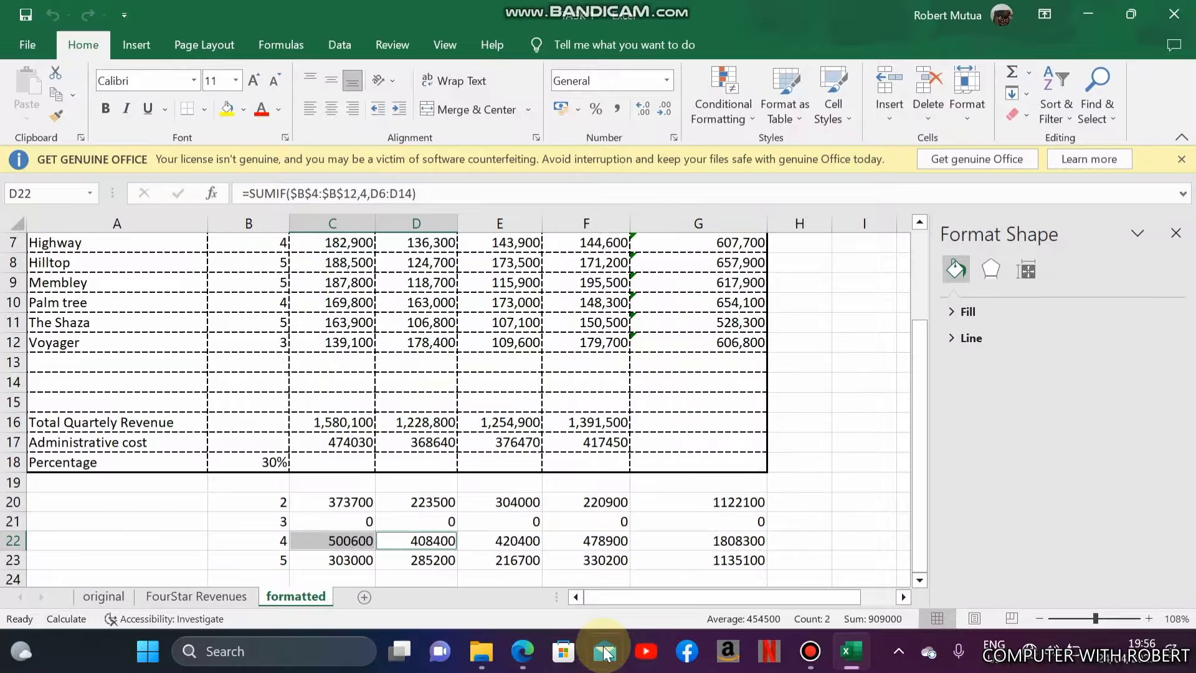
Read task (i) on saving and printing the worksheets and chart in the PDF paper in Edge, and return to Excel.
left_click(522, 651)
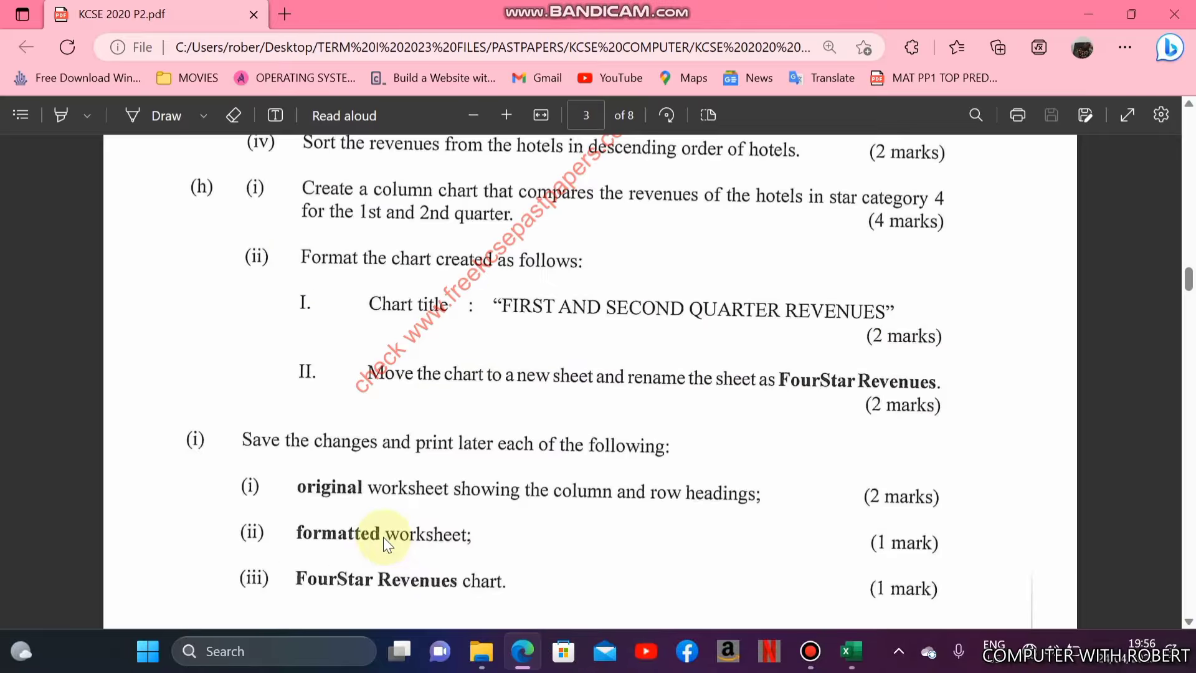
scroll(383, 537, "down", 1)
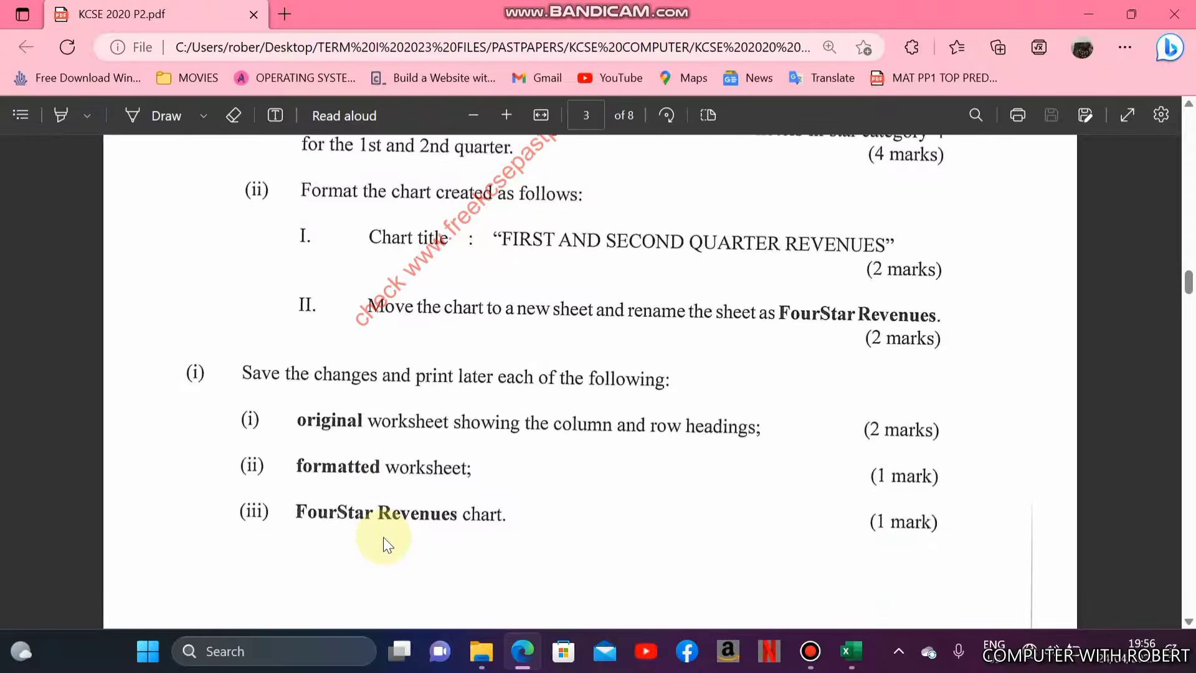
scroll(383, 543, "down", 1)
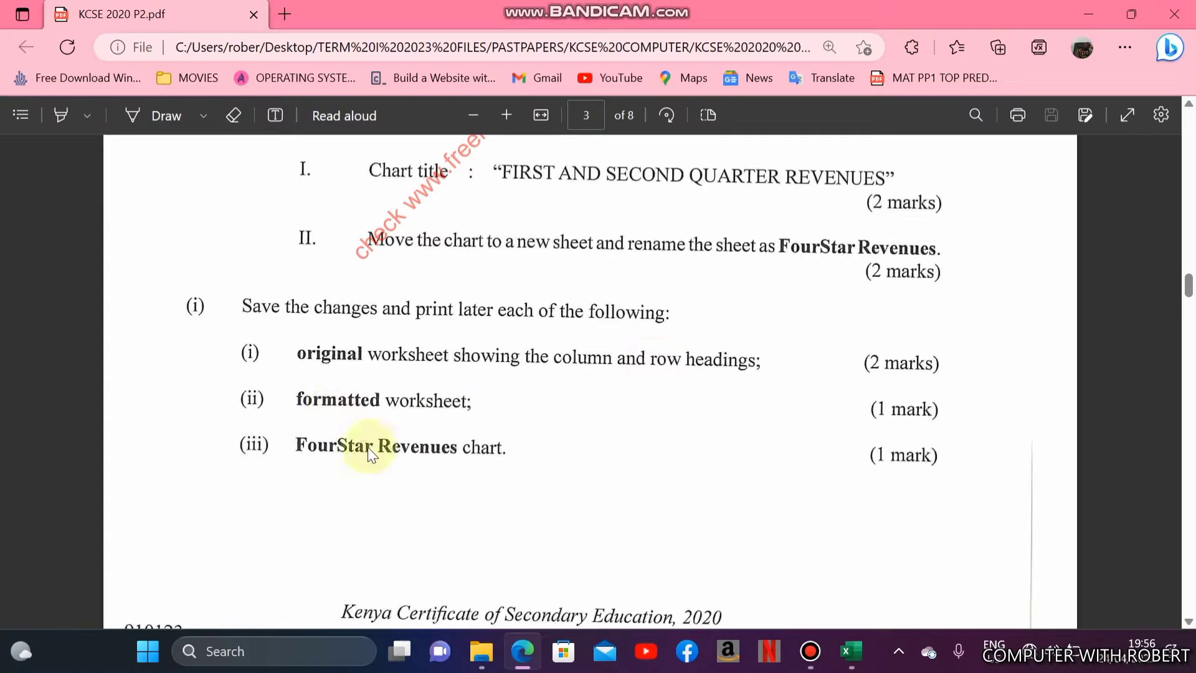
left_click(849, 653)
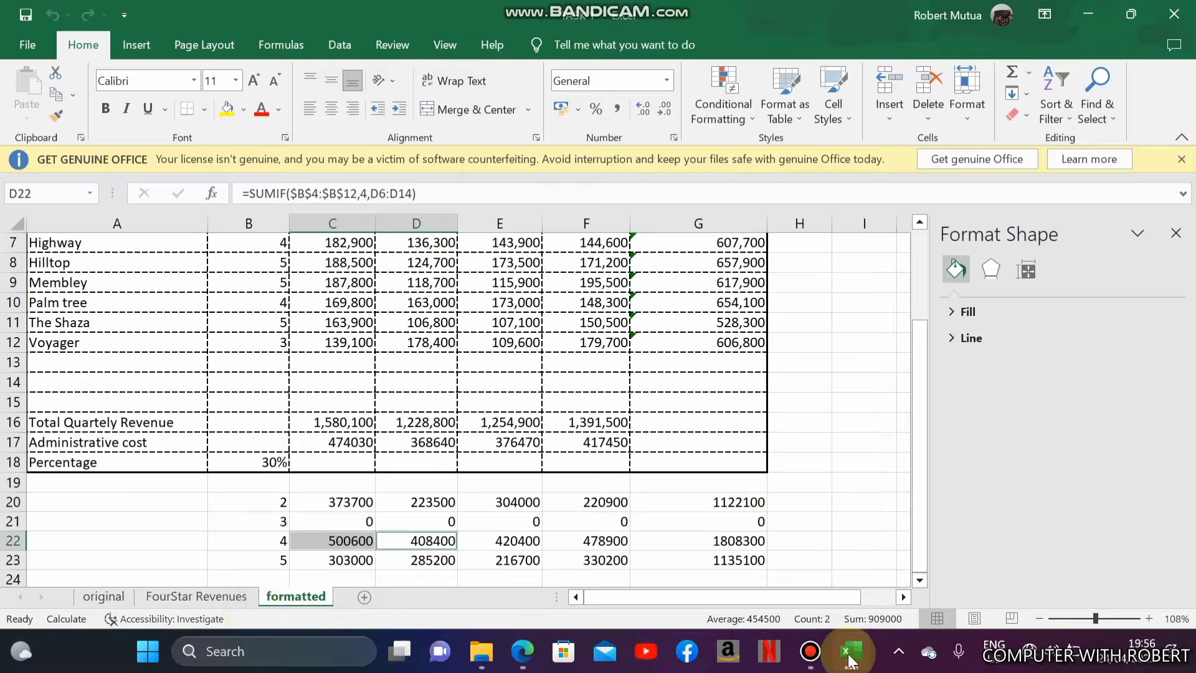
Scale the original sheet's printout to Fit All Columns on One Page, check its print preview, and return to the sheet.
left_click(104, 600)
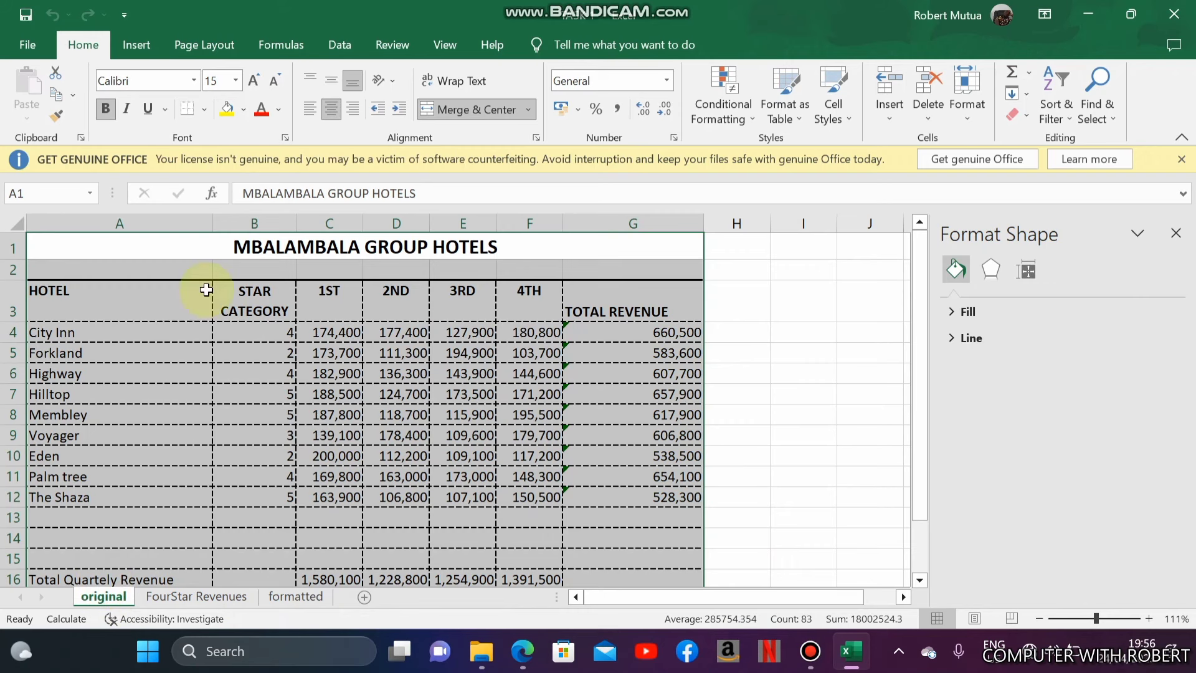
left_click(220, 241)
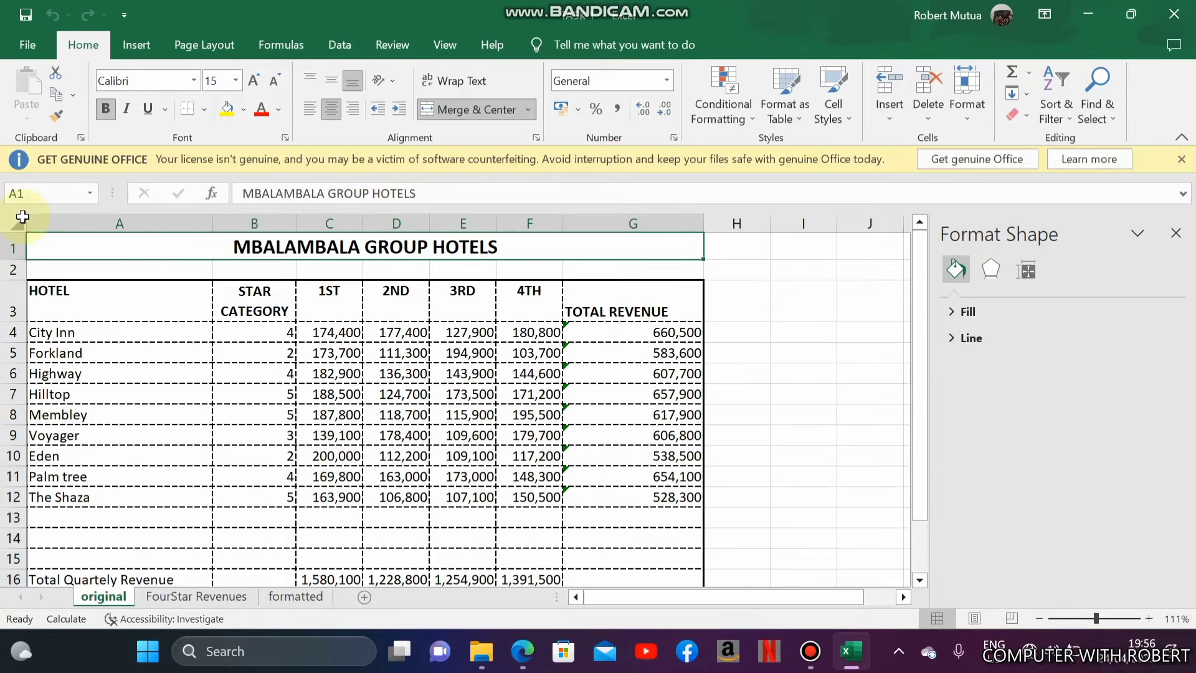
left_click(27, 43)
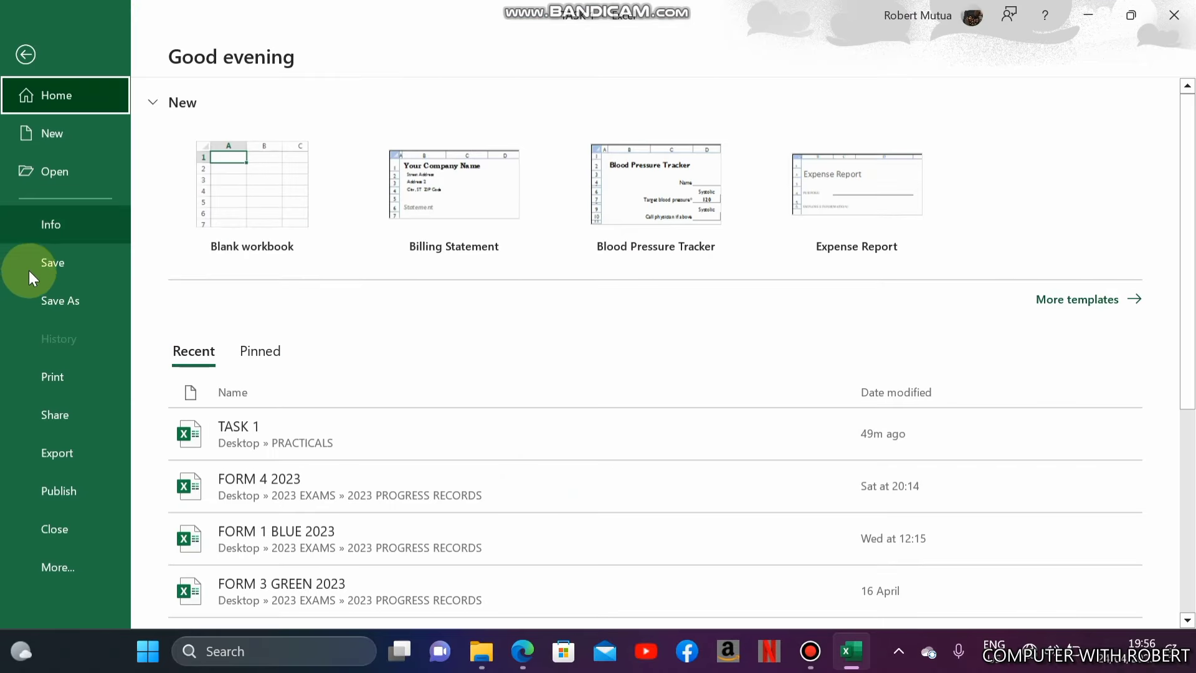
left_click(39, 376)
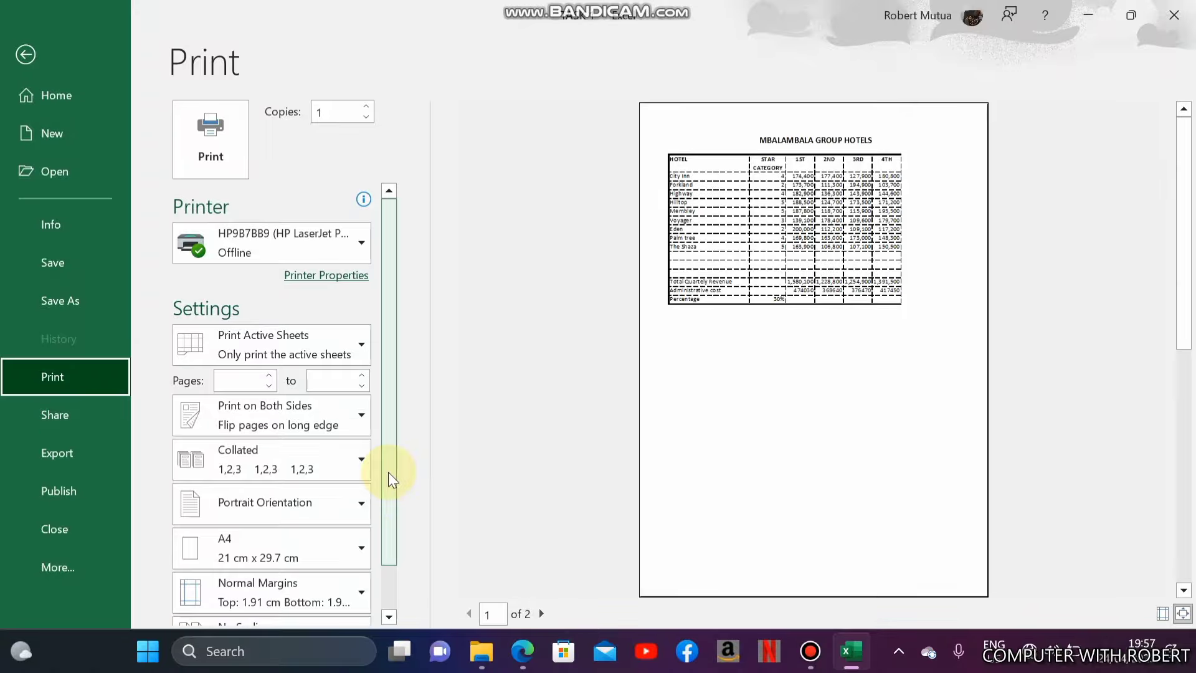
scroll(396, 509, "down", 2)
left_click(344, 584)
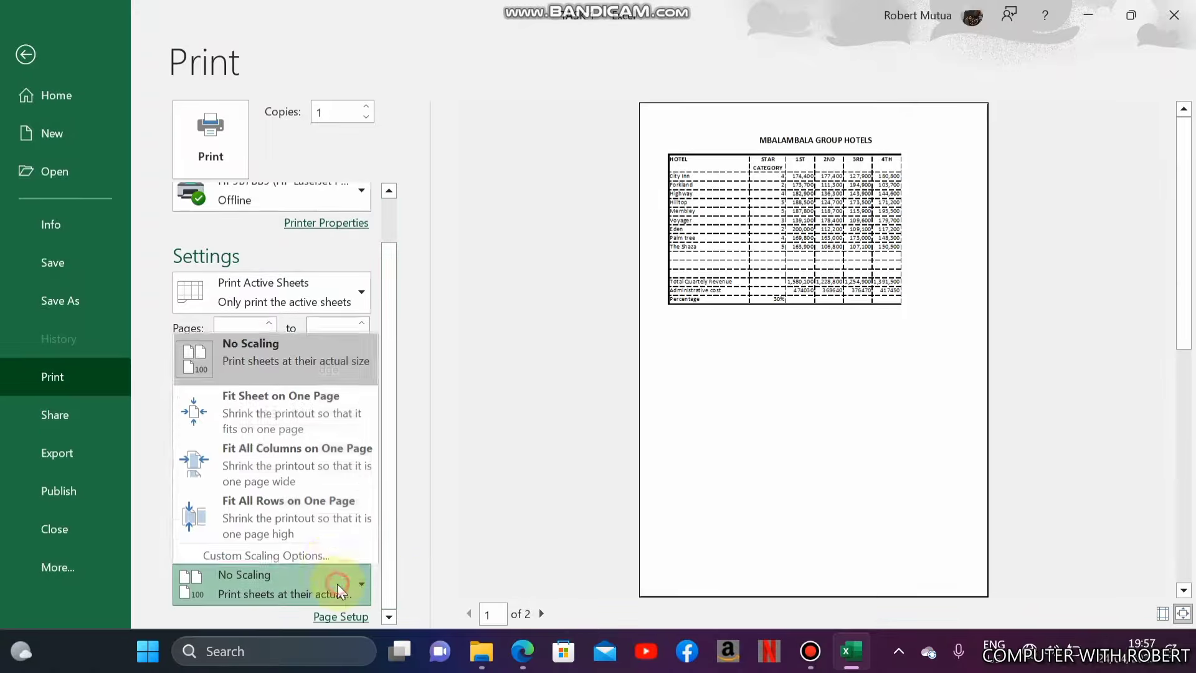
left_click(293, 460)
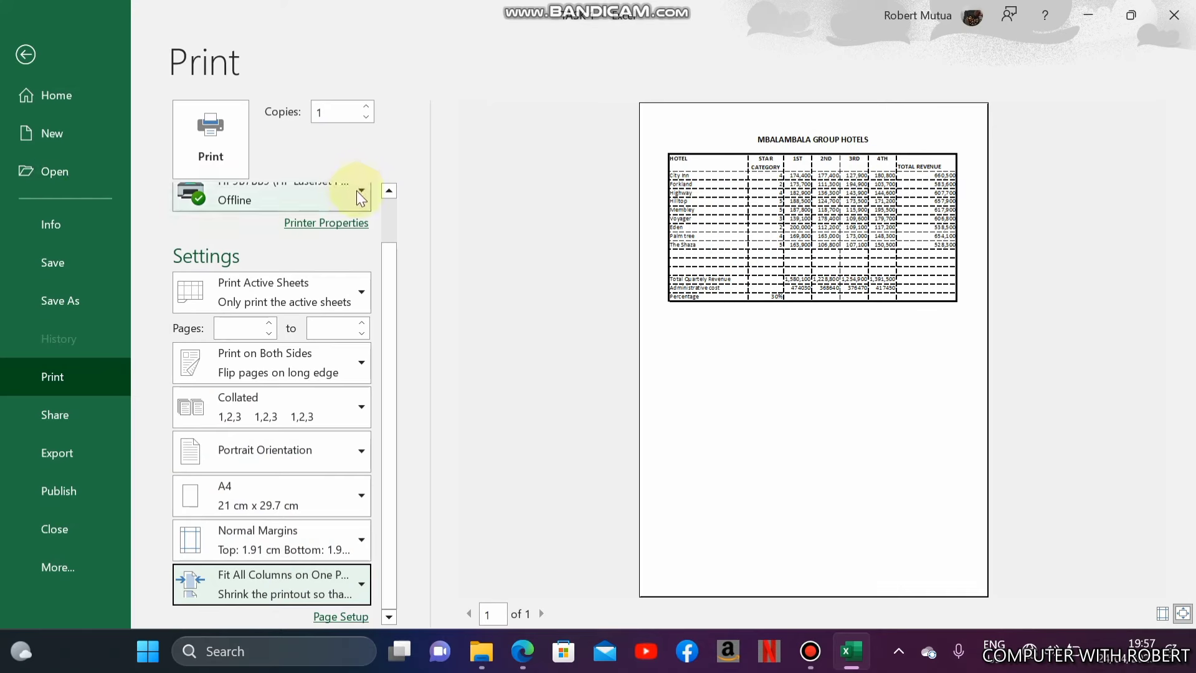
scroll(356, 191, "up", 2)
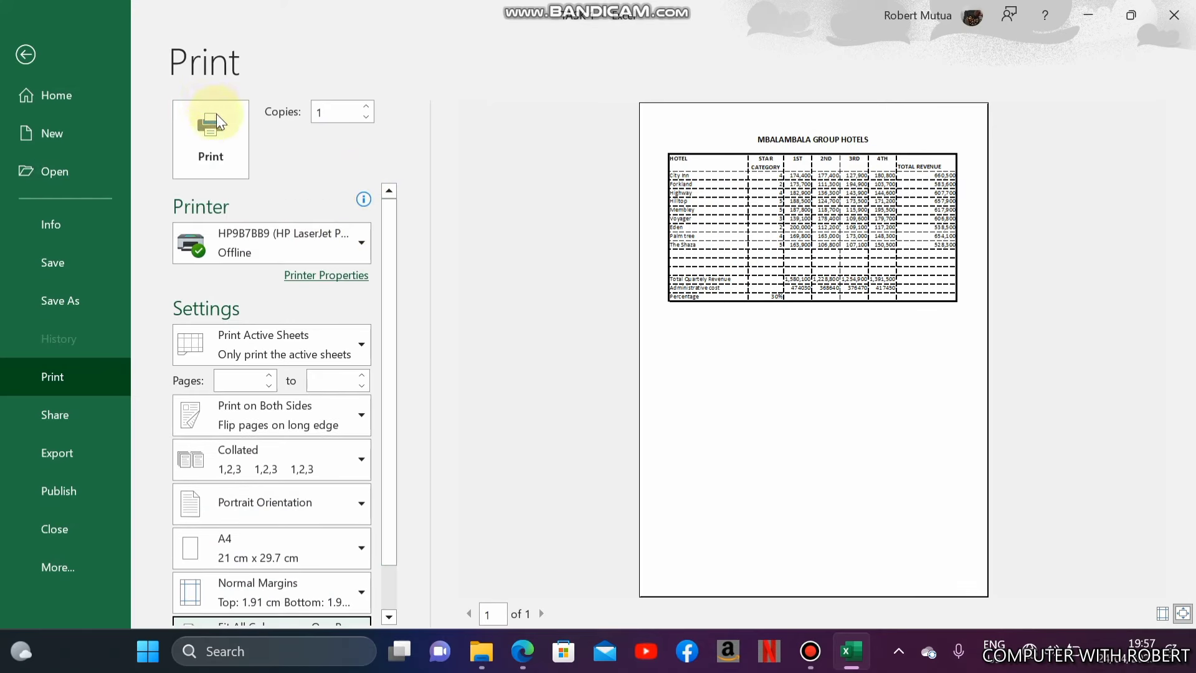
left_click(39, 54)
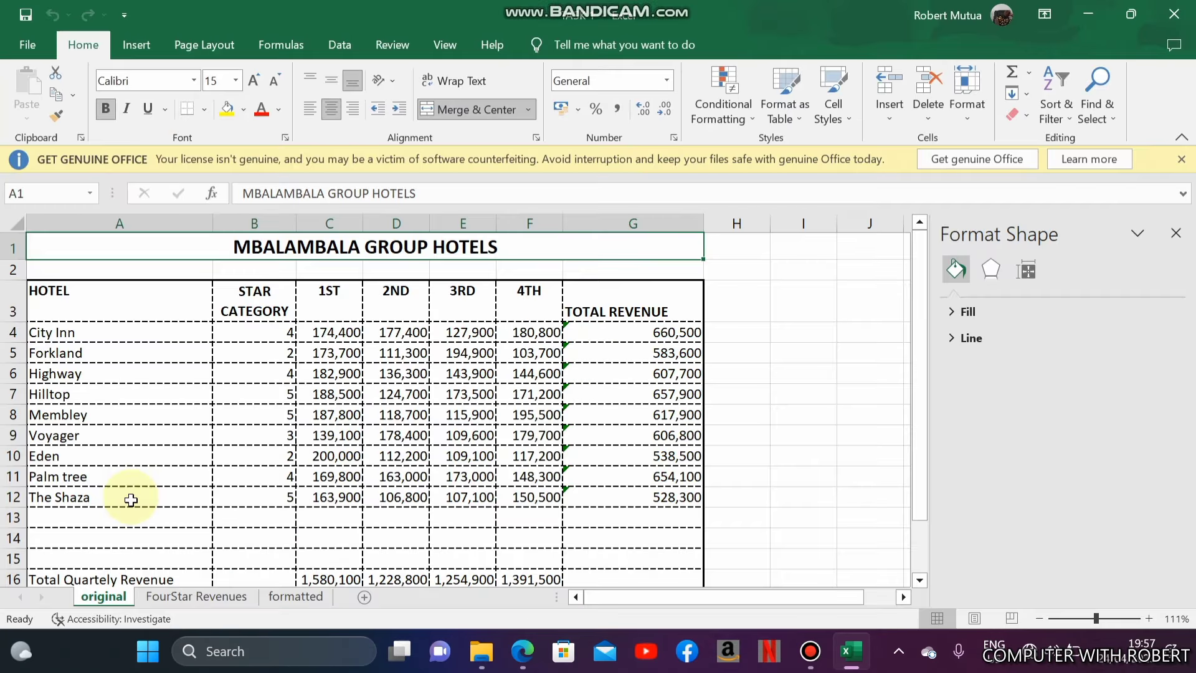
Check the print preview of the formatted sheet and return to the worksheet.
left_click(290, 596)
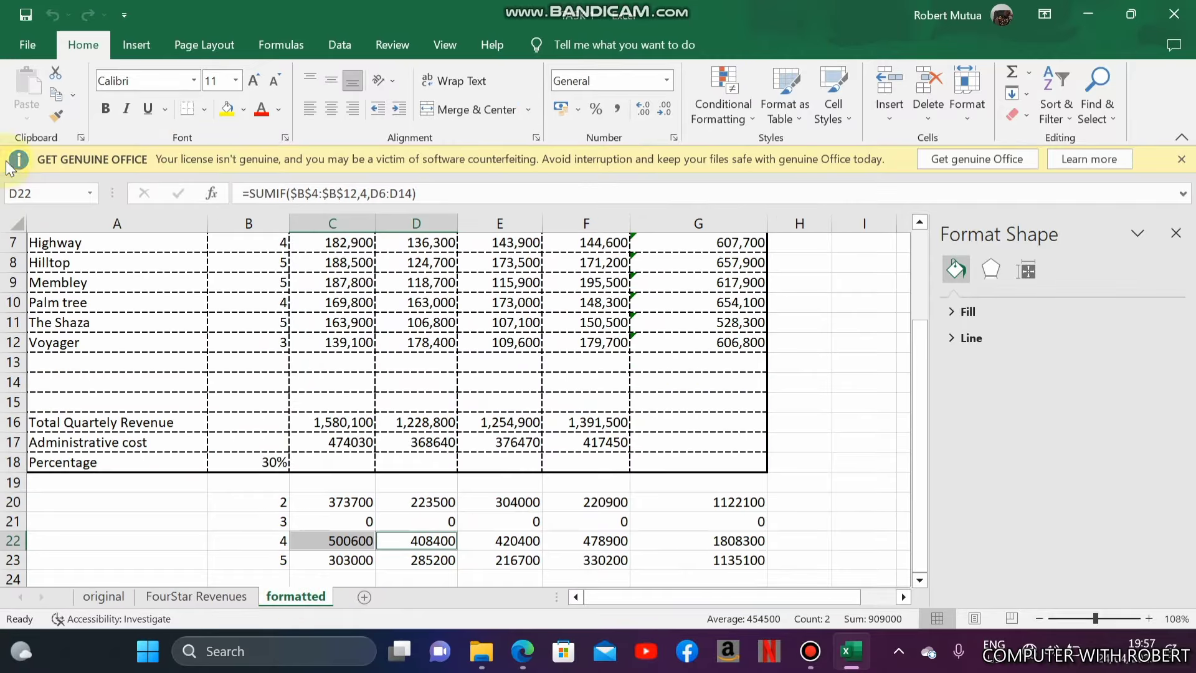
left_click(30, 44)
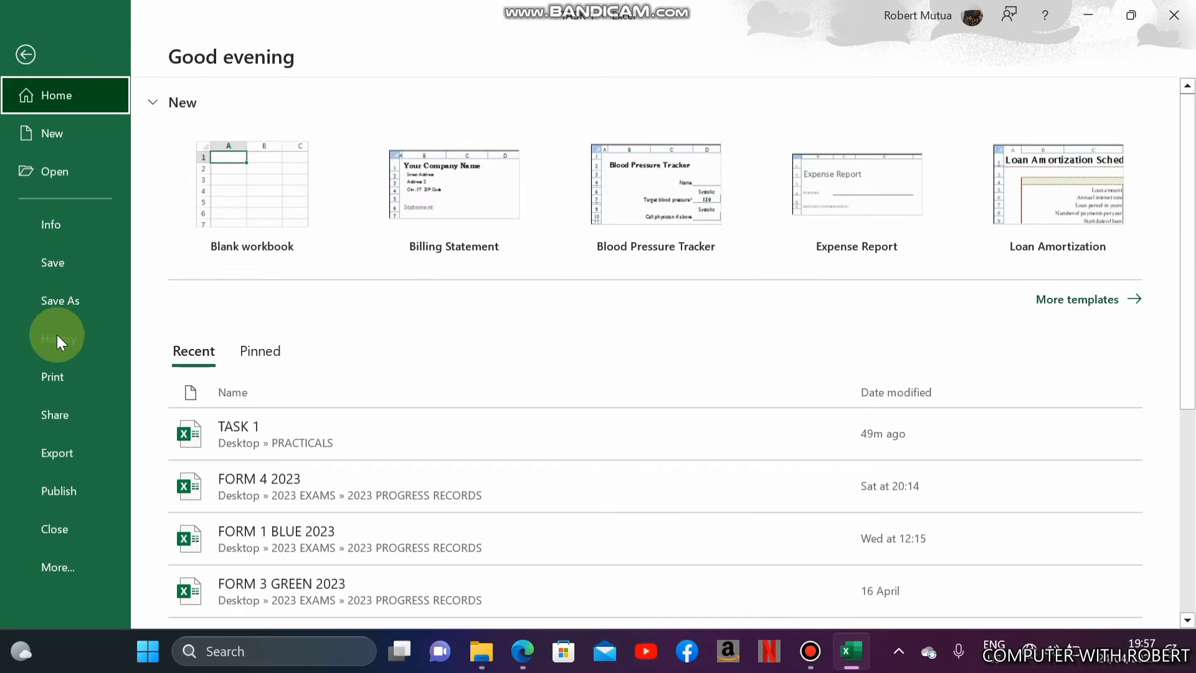
left_click(63, 377)
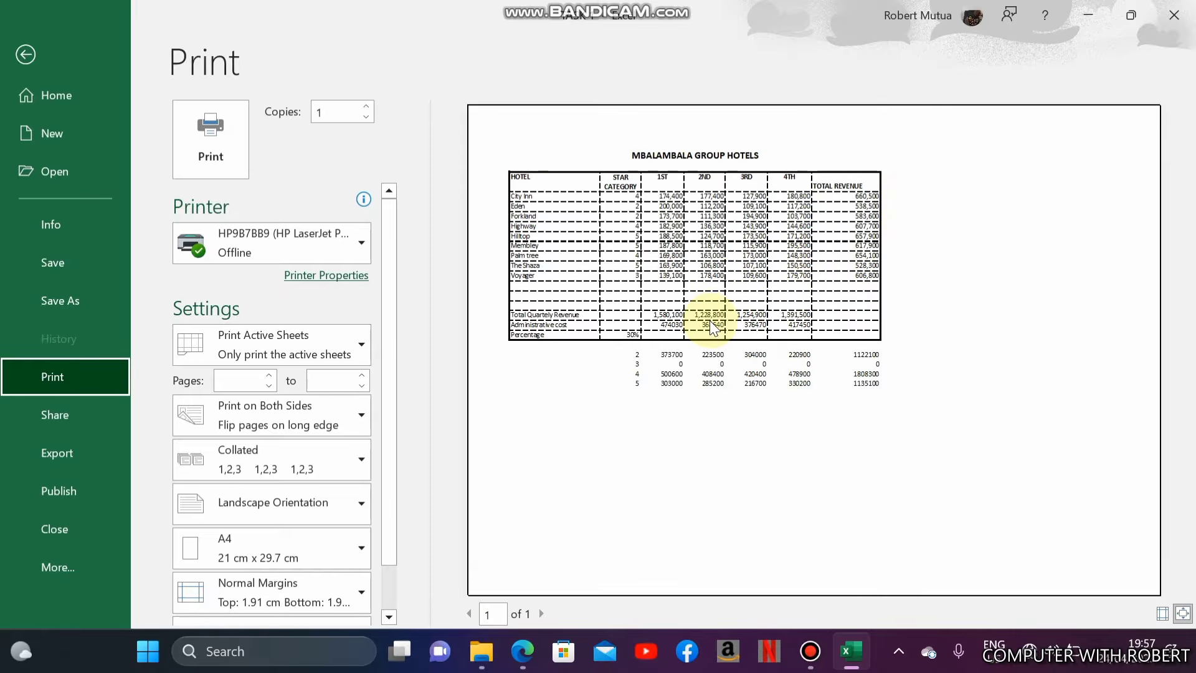
left_click(25, 54)
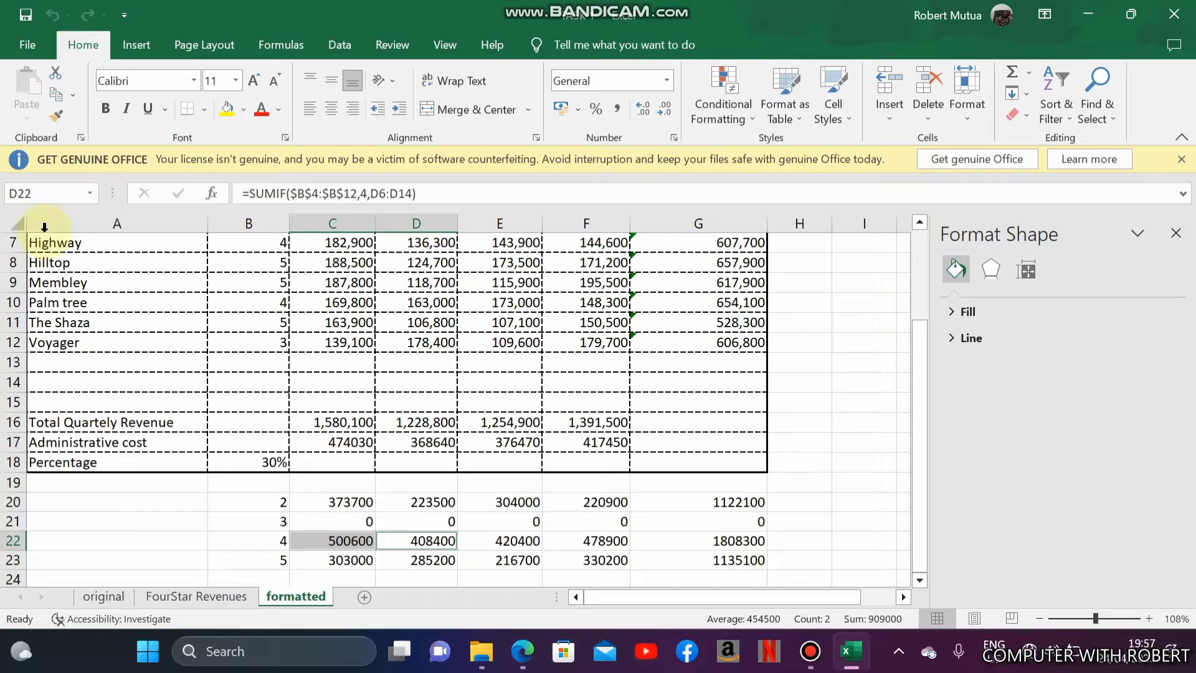
Check the print preview of the FourStar Revenues chart sheet and return to the chart.
left_click(219, 598)
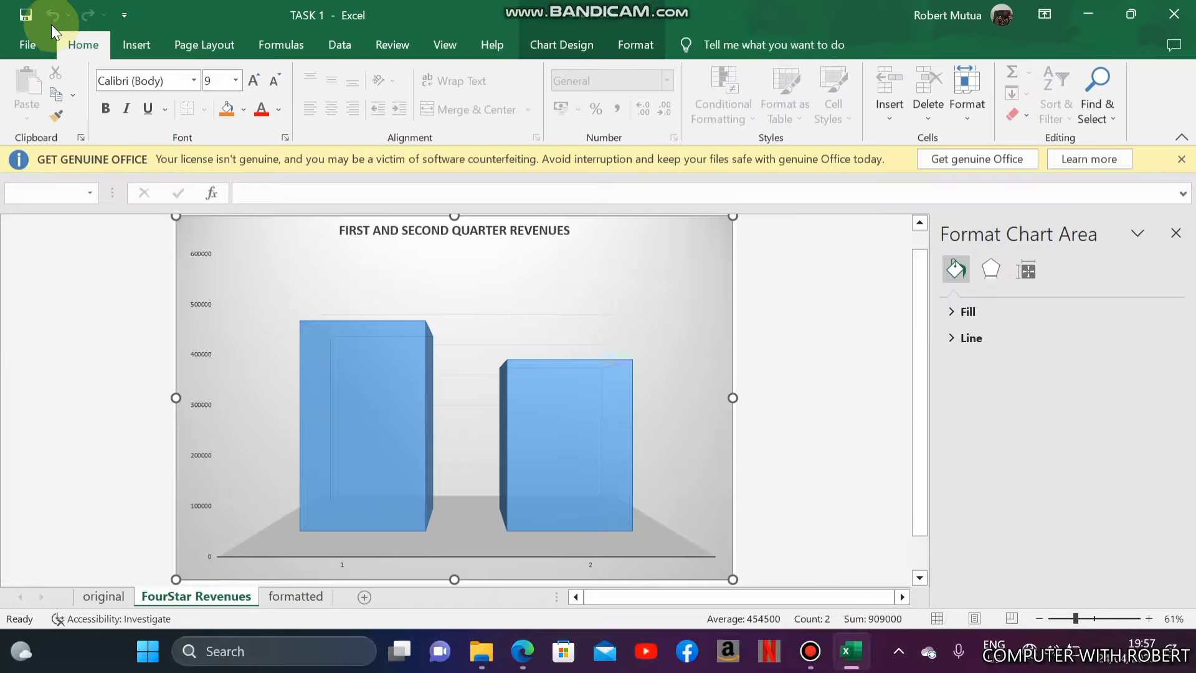
left_click(30, 45)
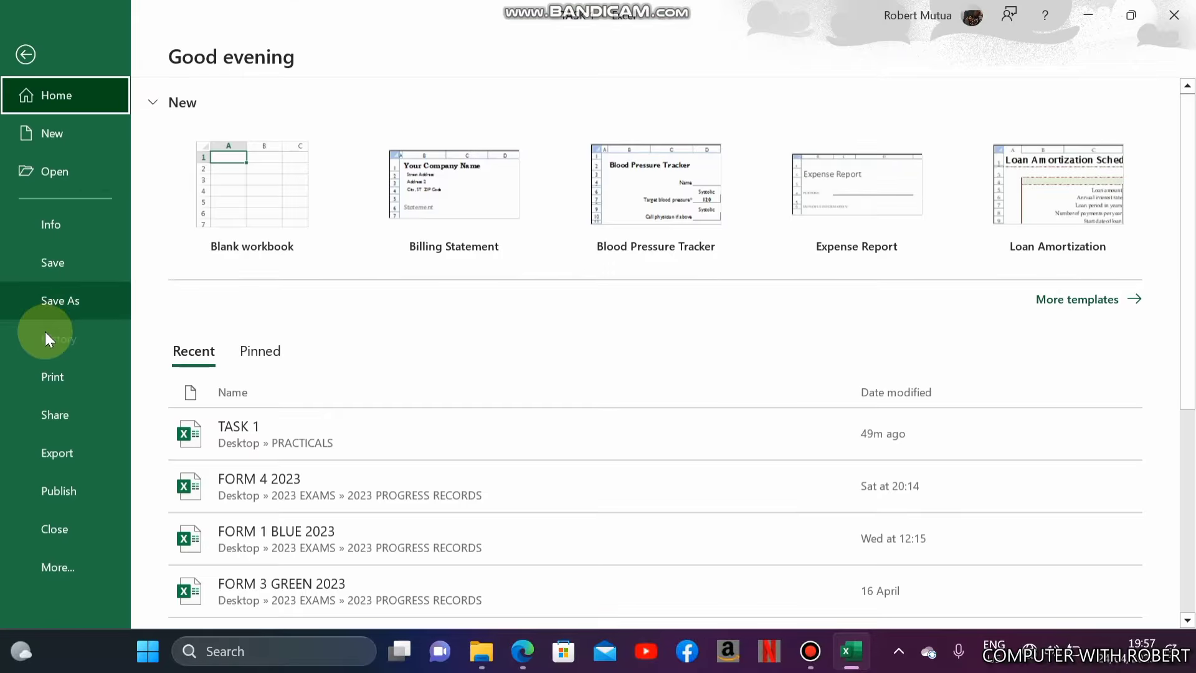
left_click(50, 378)
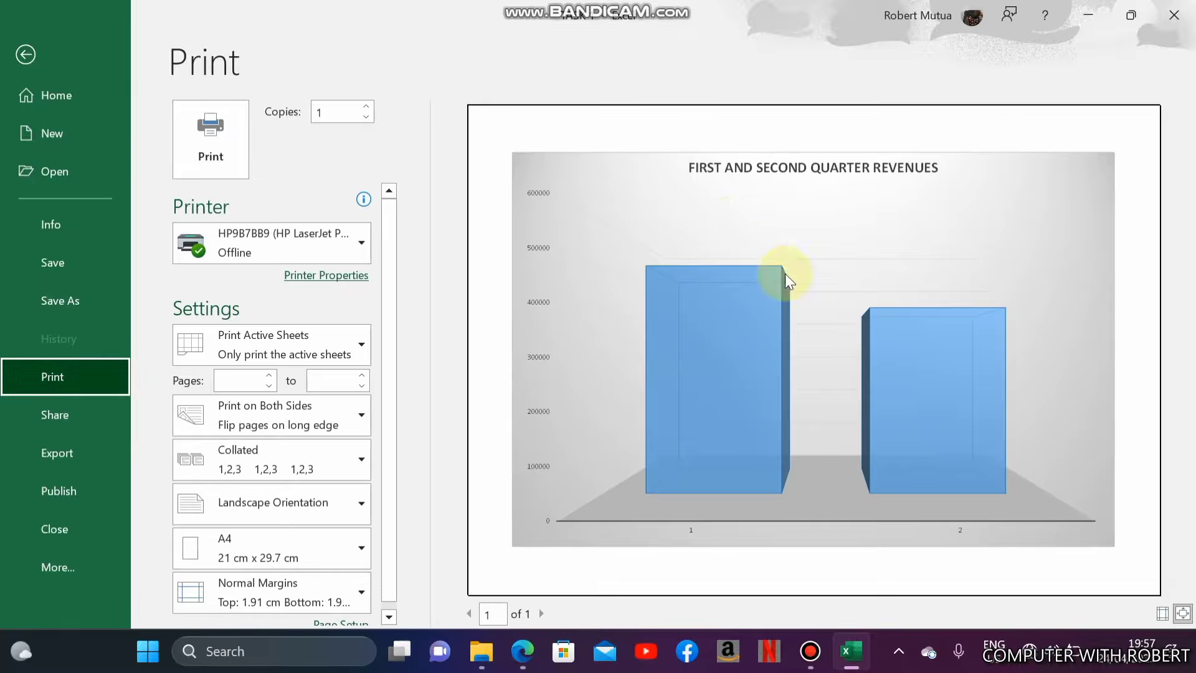
left_click(36, 45)
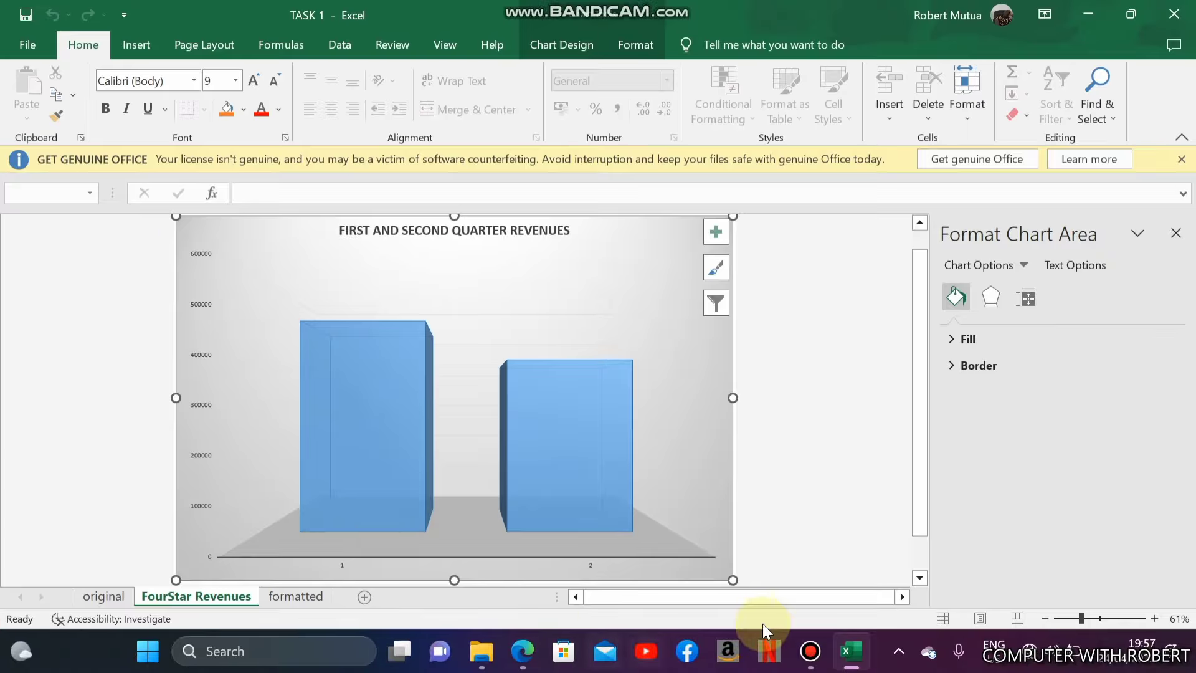